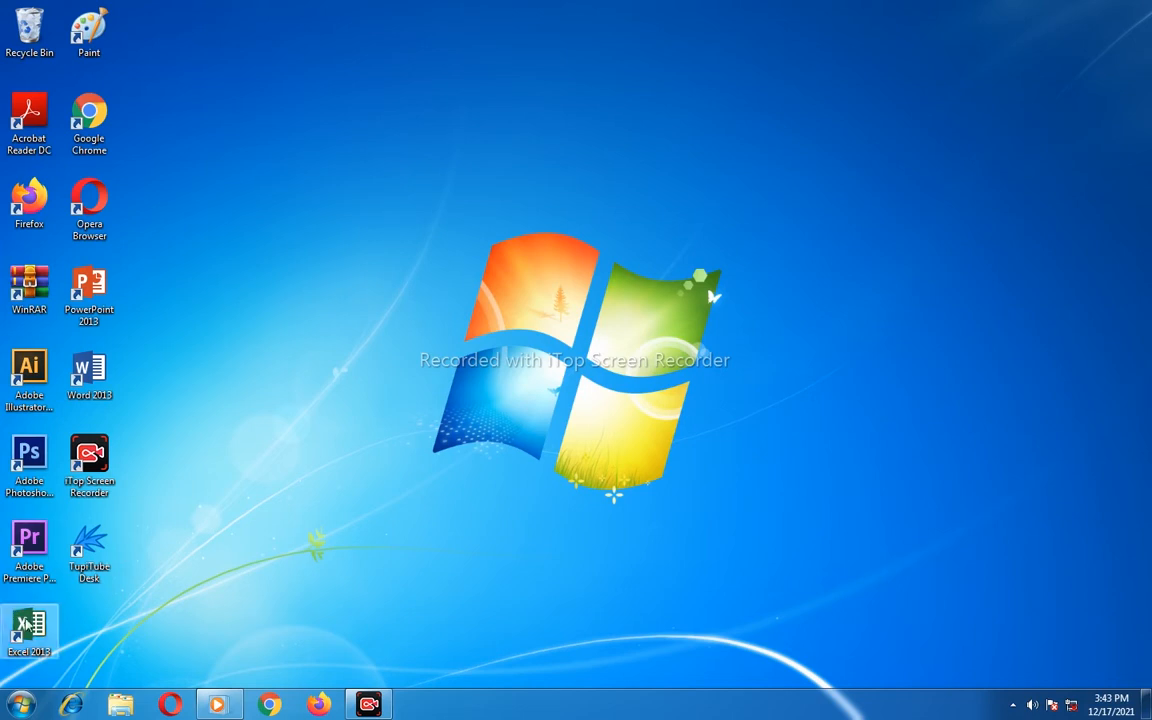
- Launch Excel 2013 from the desktop and create a new blank workbook
{"action": "double_click", "coordinate": [29, 627]}
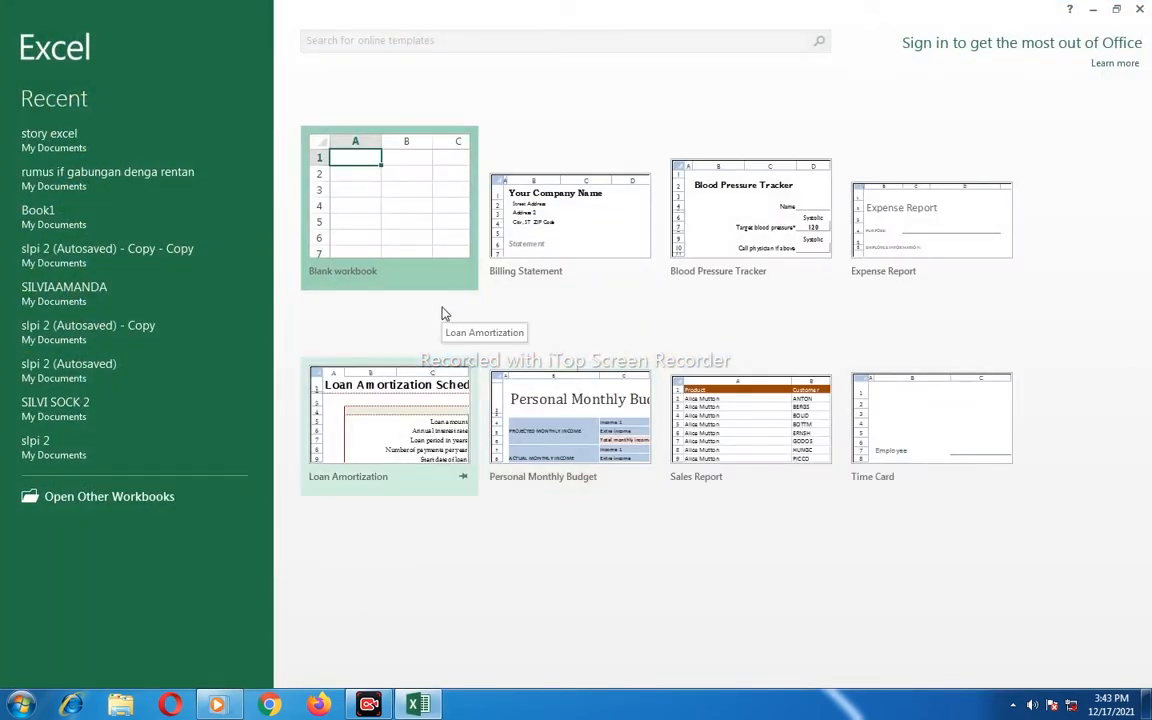
{"action": "left_click", "coordinate": [395, 239]}
{"action": "left_click", "coordinate": [395, 232]}
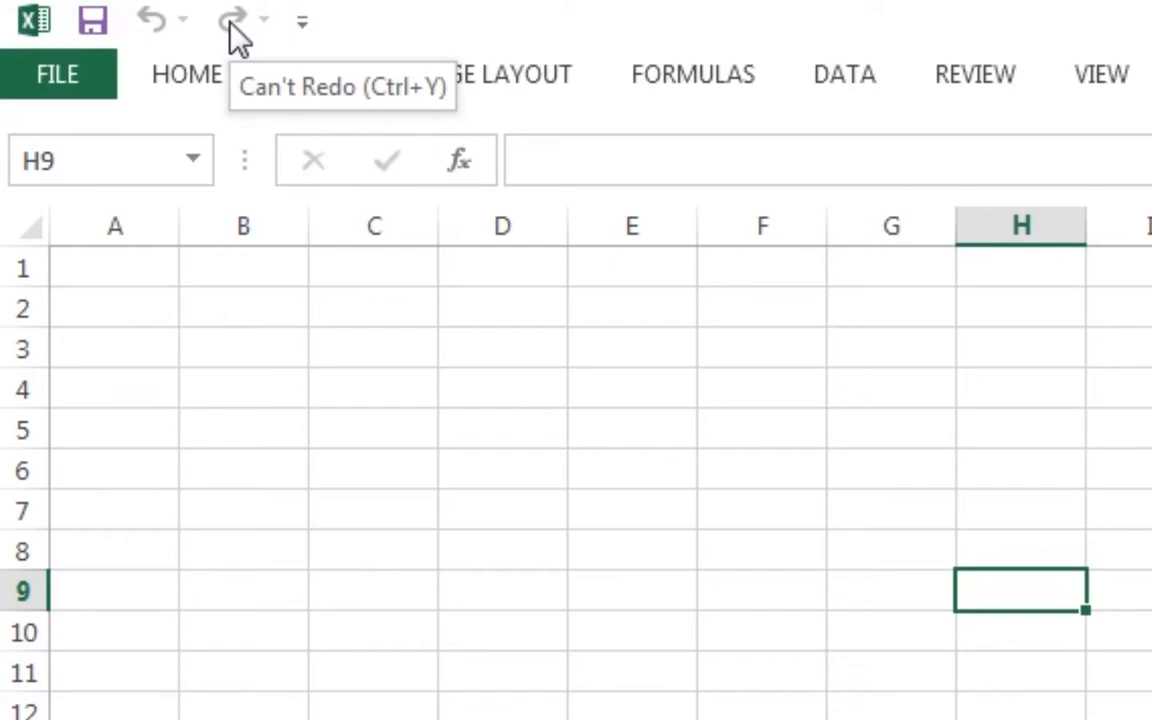
- Add New, Open, Email and Quick Print to the Quick Access Toolbar
{"action": "left_click", "coordinate": [303, 28]}
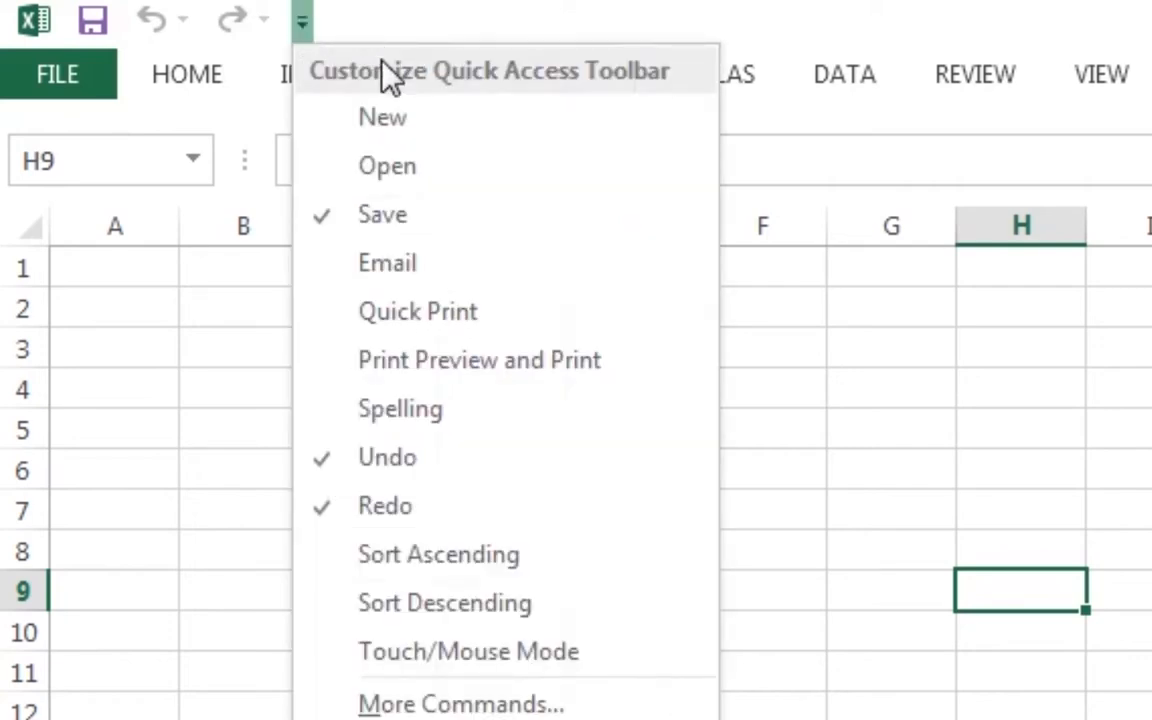
{"action": "left_click", "coordinate": [385, 120]}
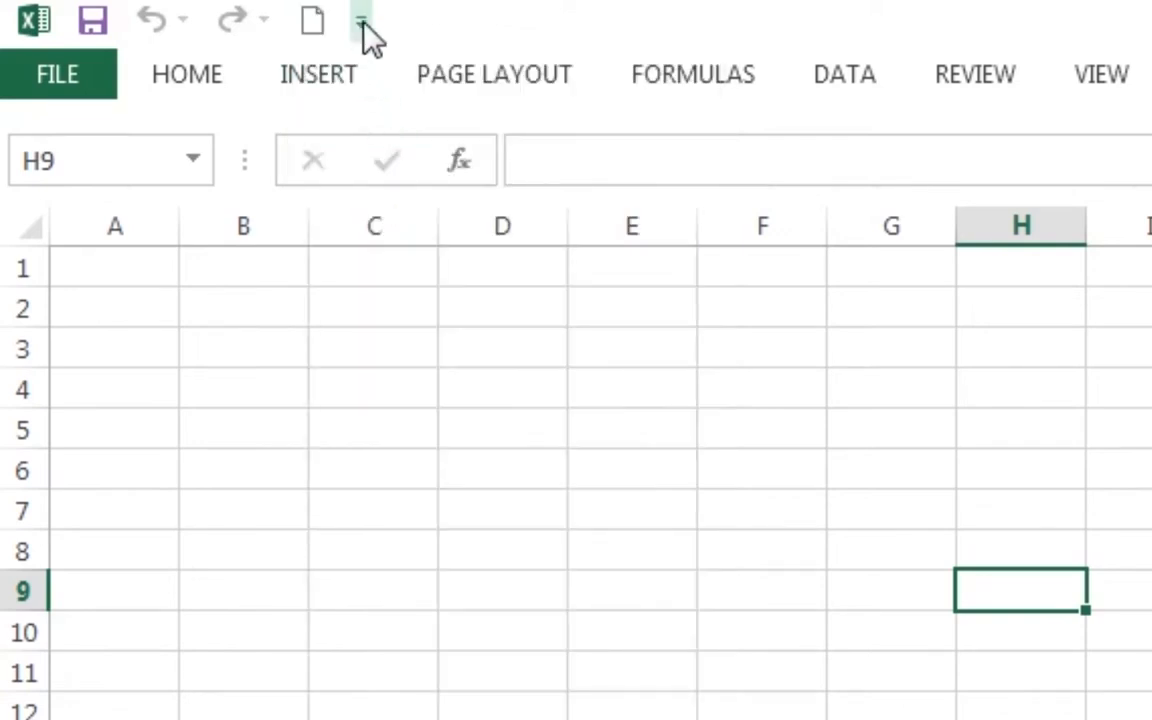
{"action": "left_click", "coordinate": [360, 21]}
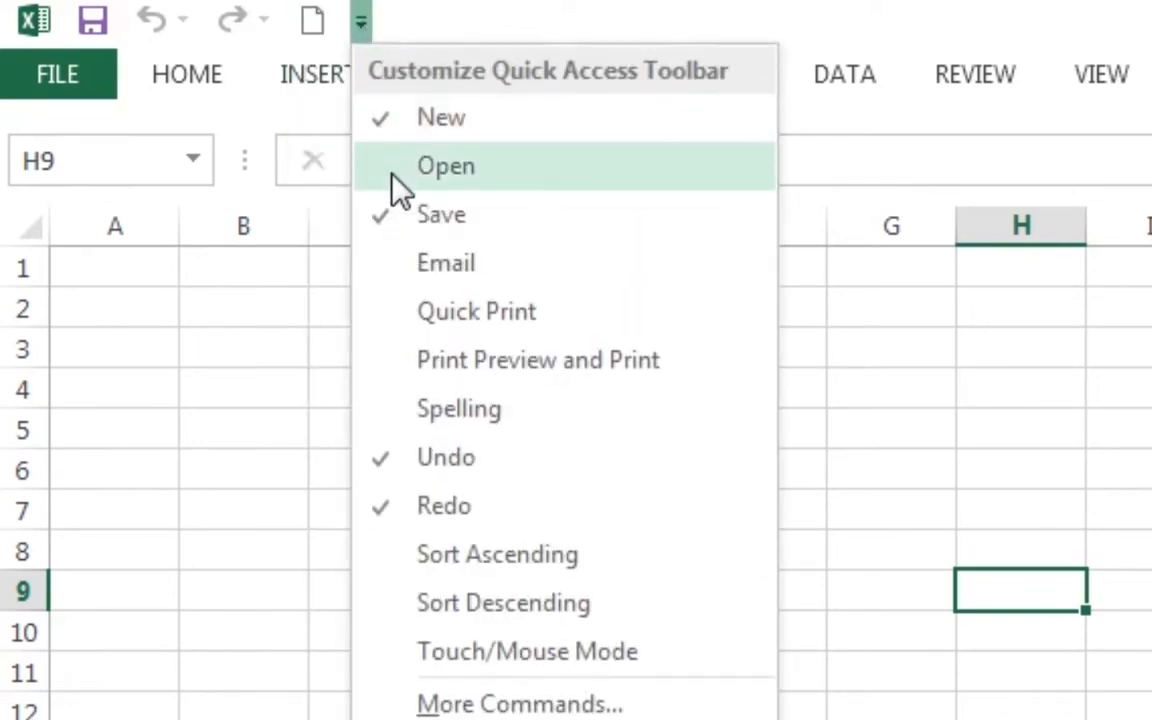
{"action": "left_click", "coordinate": [392, 168]}
{"action": "left_click", "coordinate": [419, 21]}
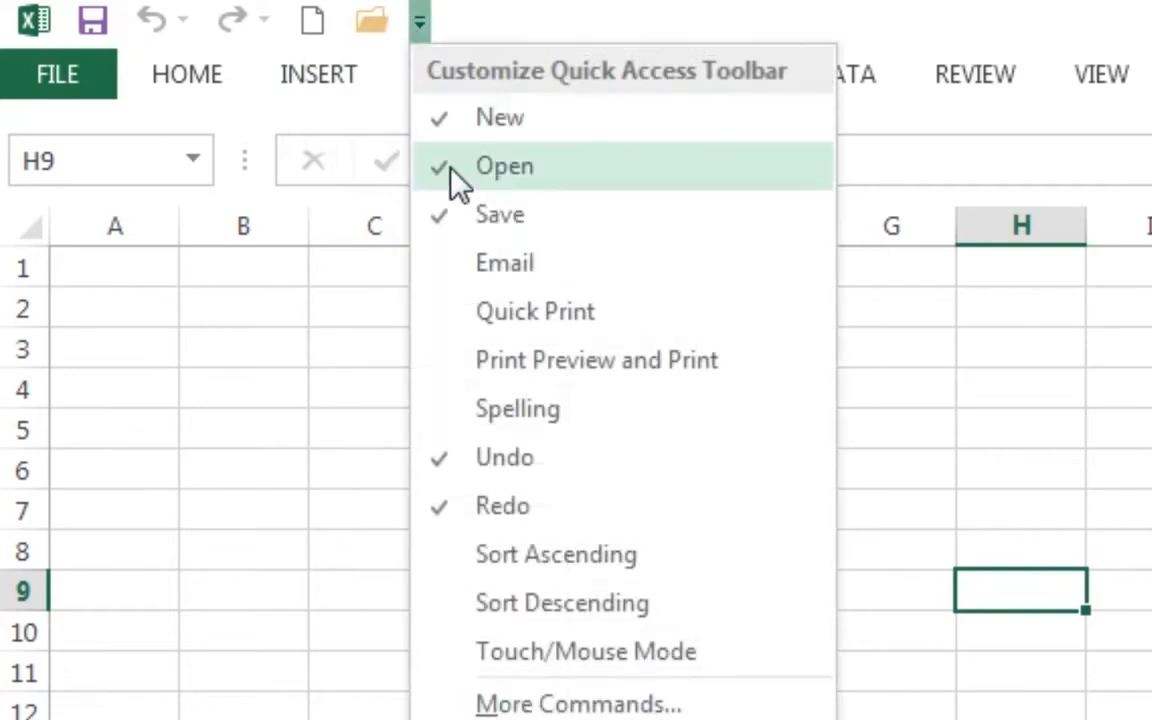
{"action": "left_click", "coordinate": [452, 268]}
{"action": "left_click", "coordinate": [477, 28]}
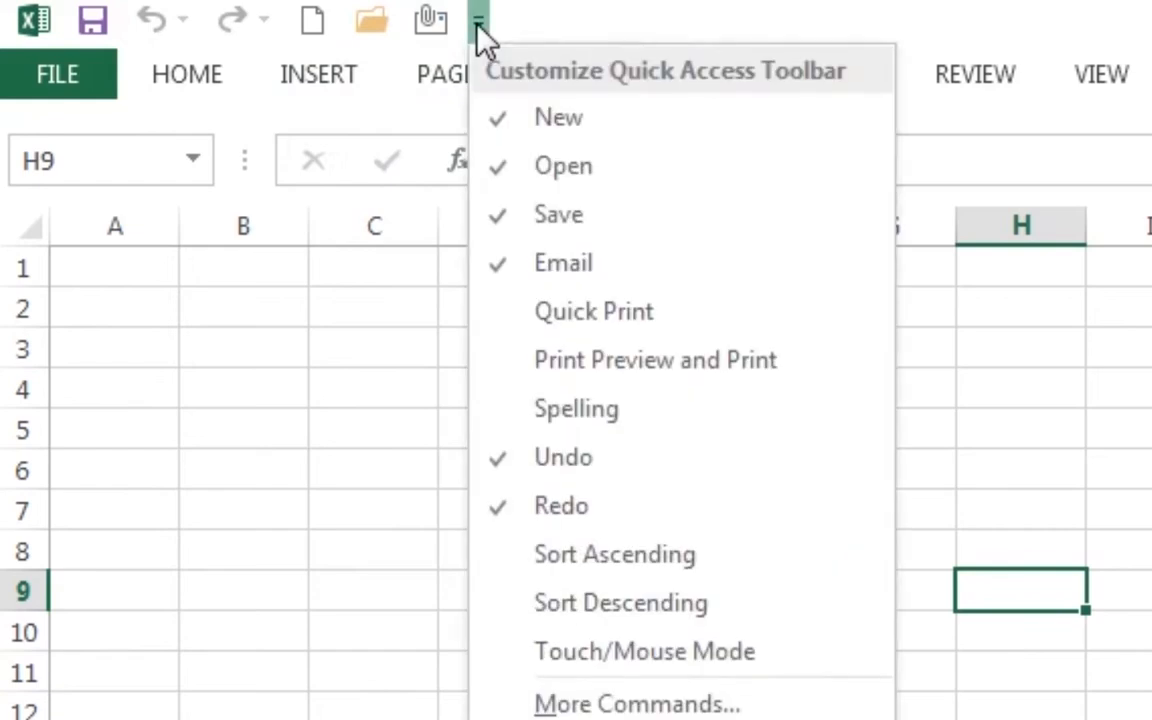
{"action": "left_click", "coordinate": [515, 312]}
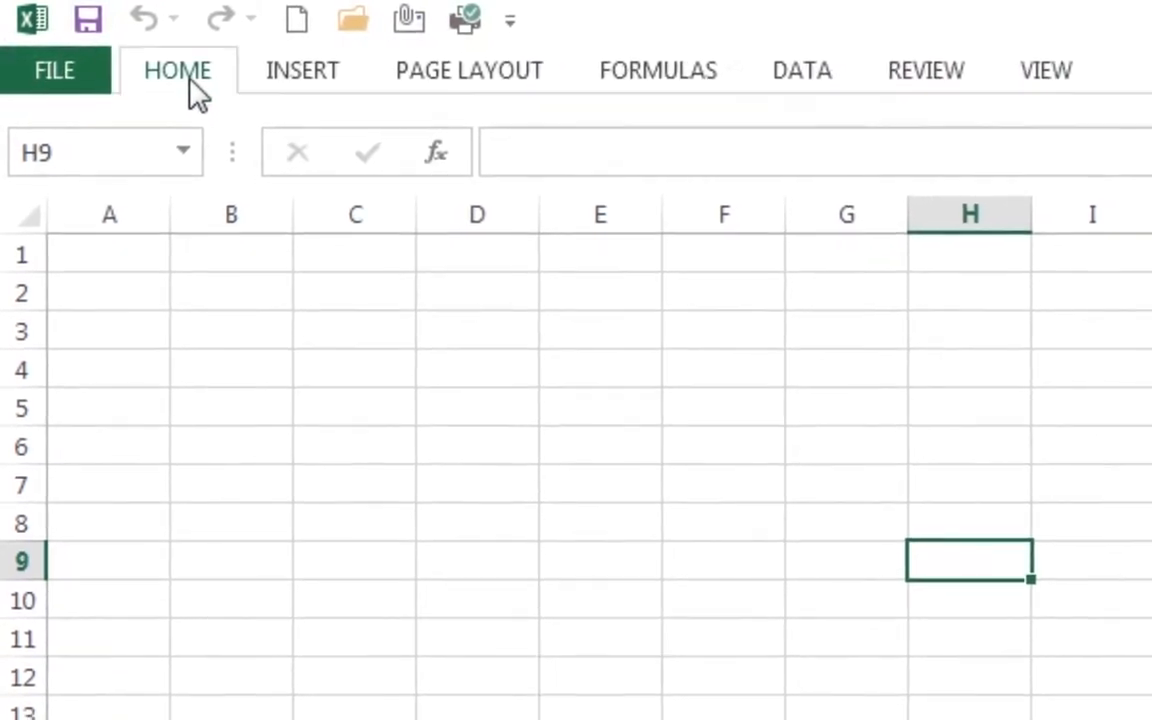
- Browse the HOME, INSERT, PAGE LAYOUT, FORMULAS, DATA, REVIEW and VIEW ribbon tabs, ending on HOME
{"action": "left_click", "coordinate": [195, 80]}
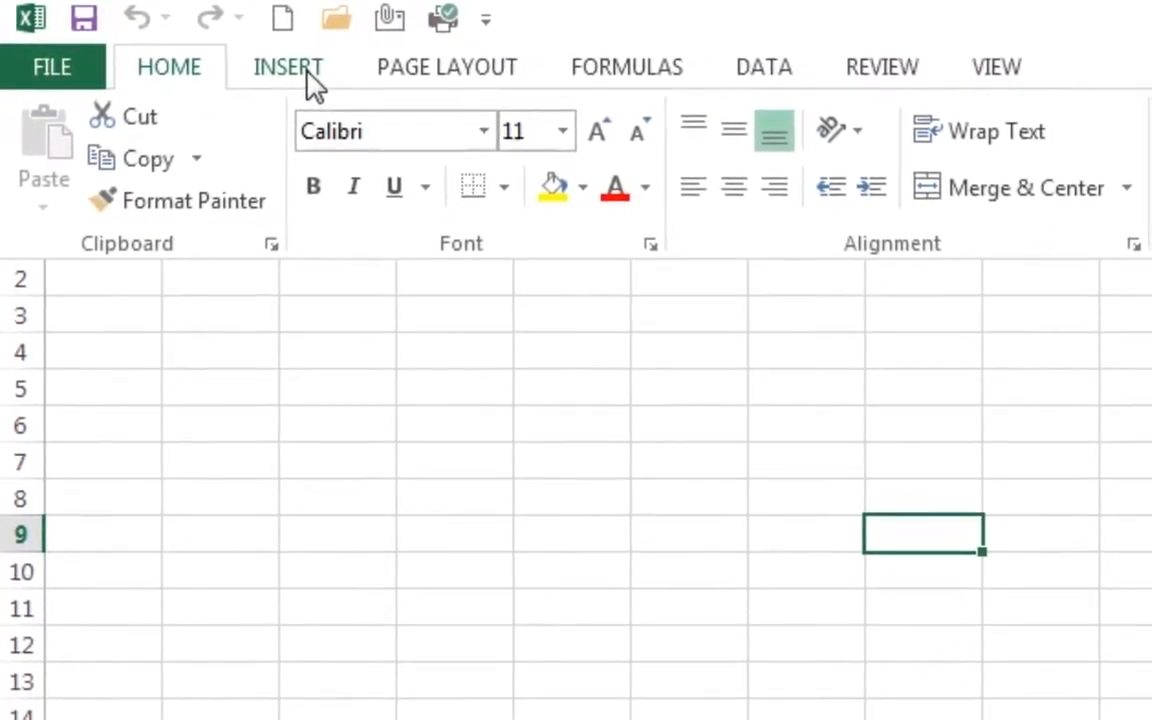
{"action": "left_click", "coordinate": [304, 74]}
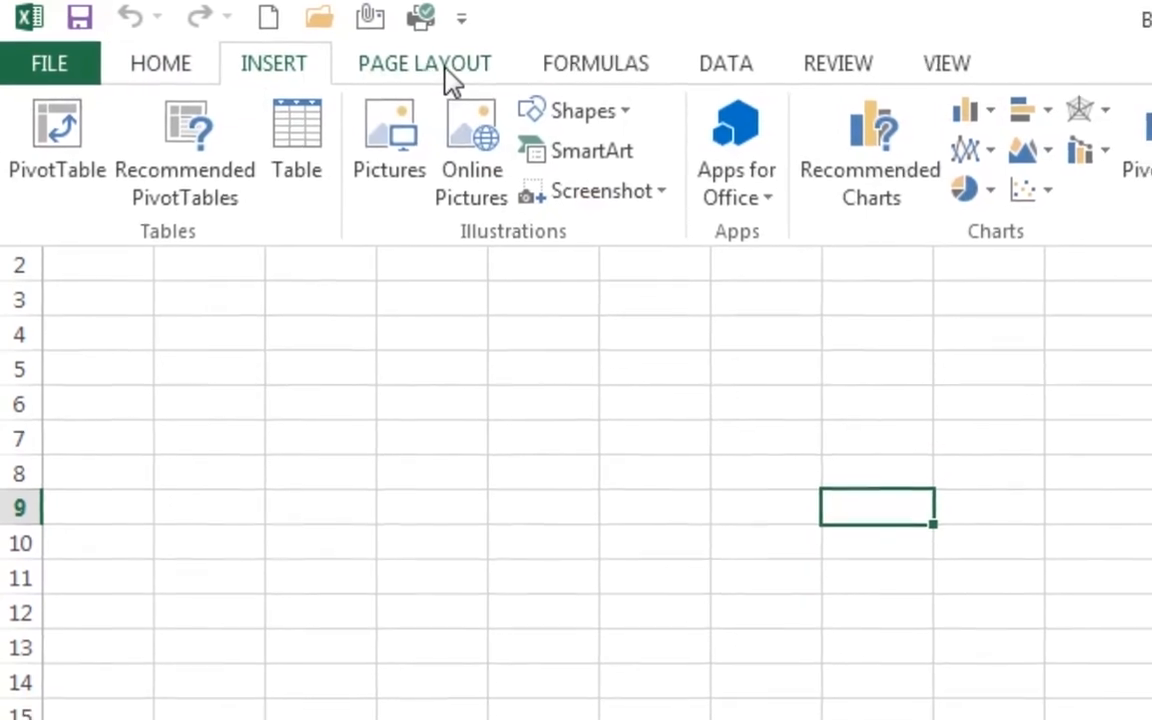
{"action": "left_click", "coordinate": [460, 76]}
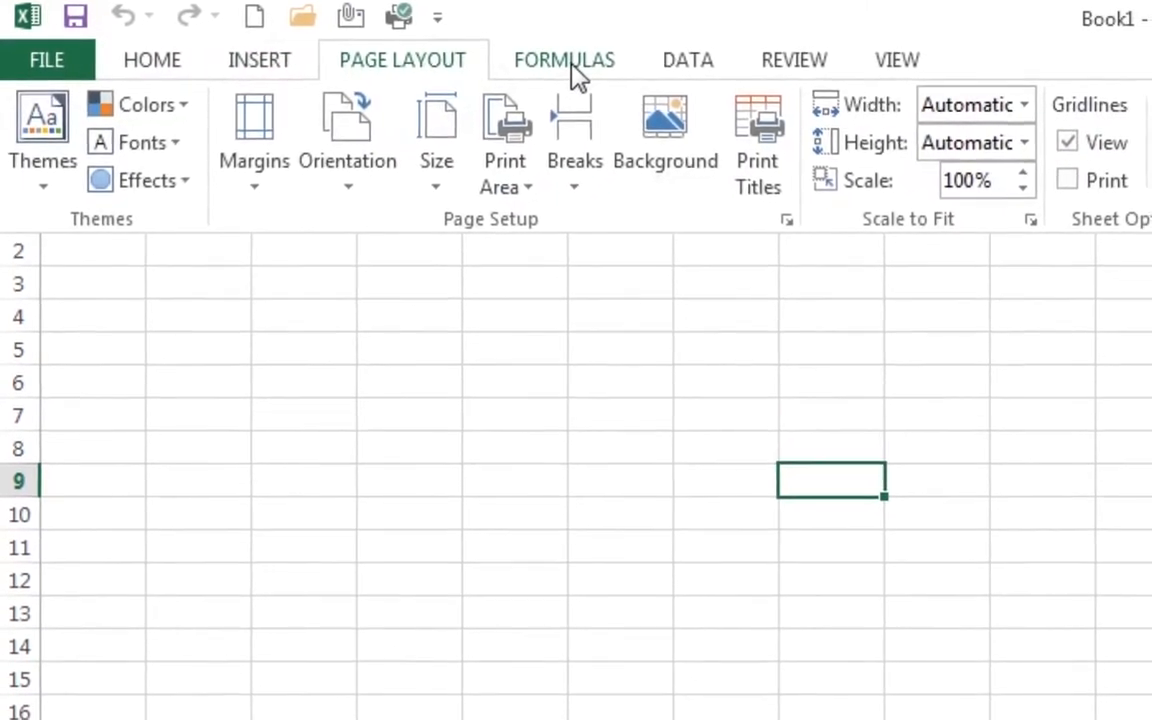
{"action": "left_click", "coordinate": [600, 77]}
{"action": "left_click", "coordinate": [682, 63]}
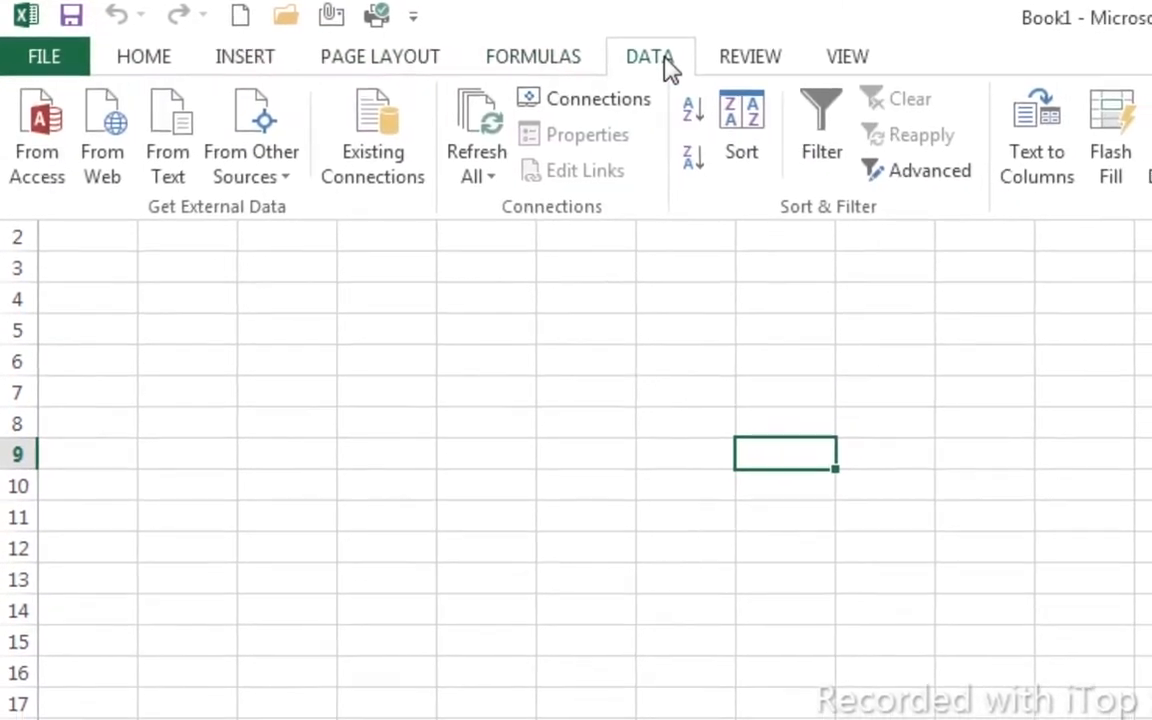
{"action": "left_click", "coordinate": [728, 62]}
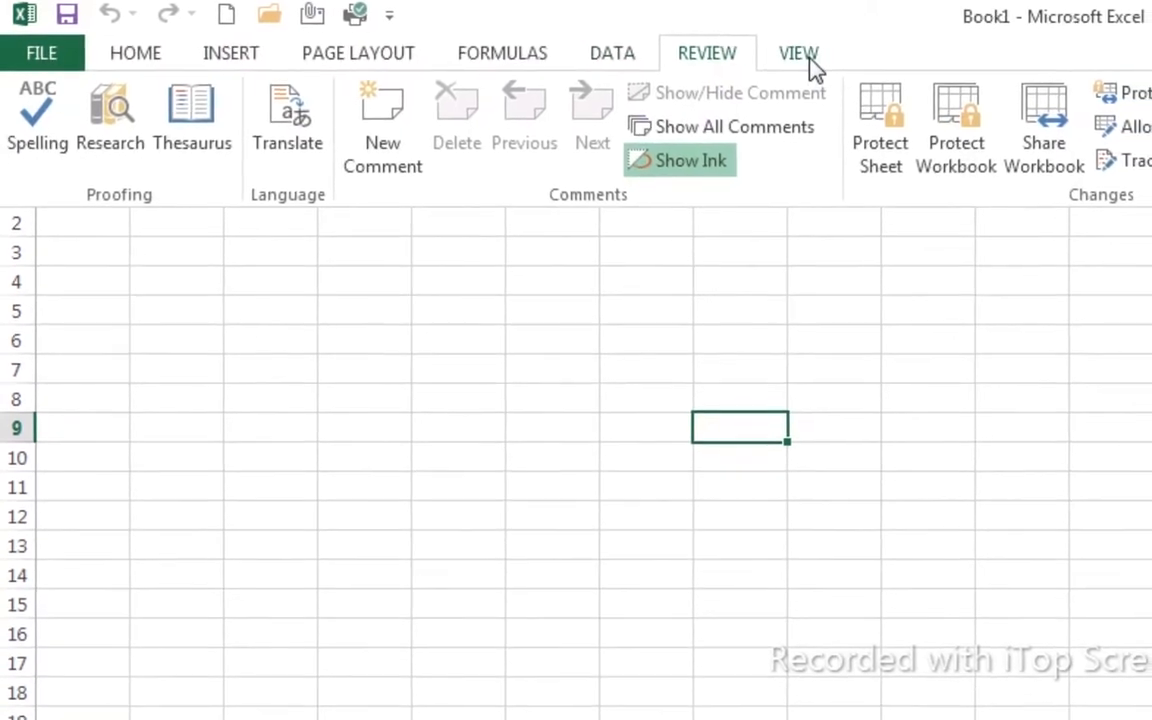
{"action": "left_click", "coordinate": [795, 55]}
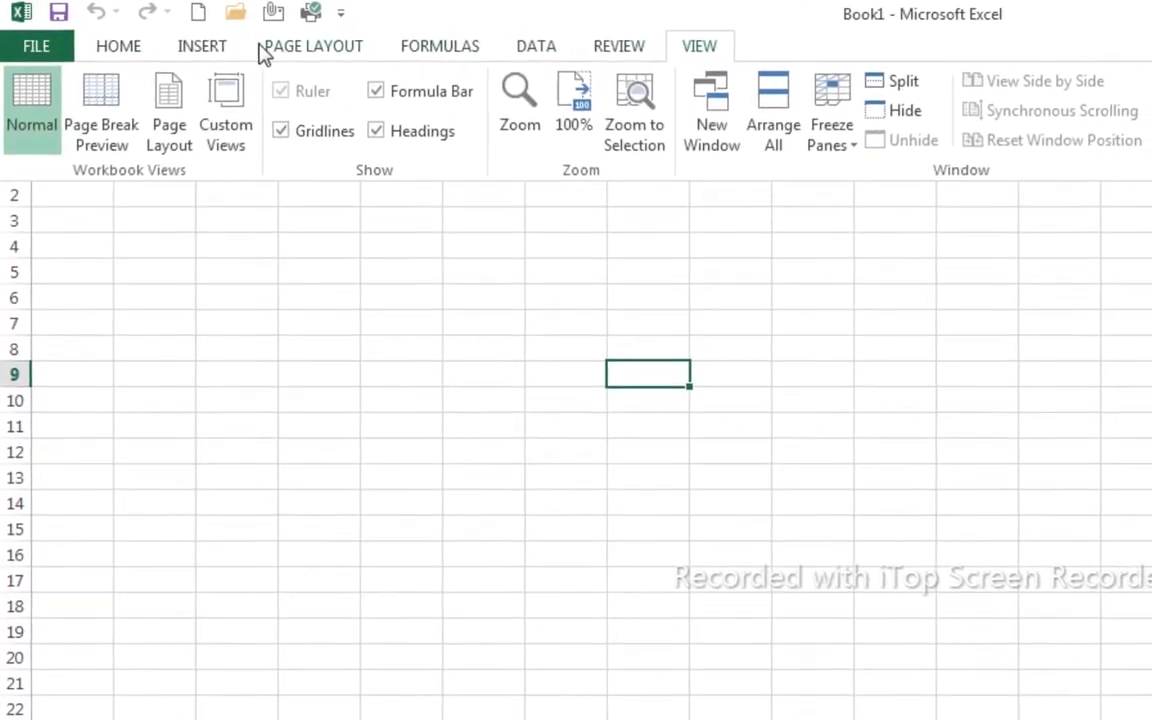
{"action": "left_click", "coordinate": [127, 48]}
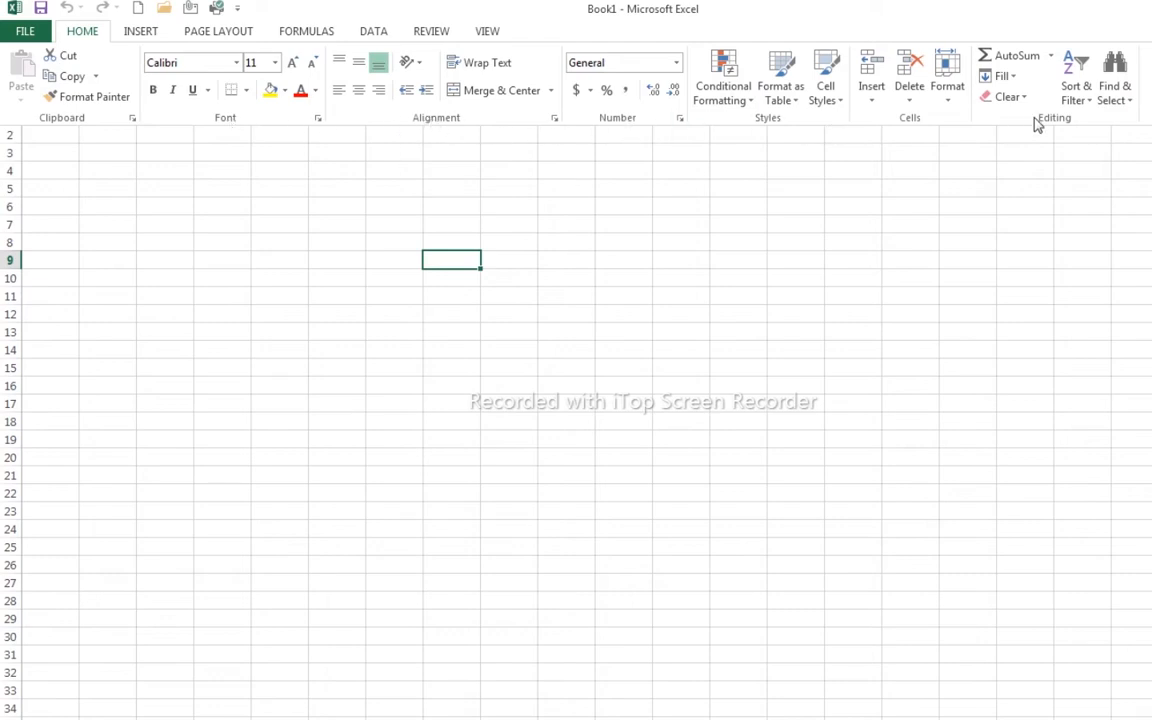
- Cycle through the ribbon tabs again back to HOME, then collapse the ribbon
{"action": "left_click", "coordinate": [141, 33]}
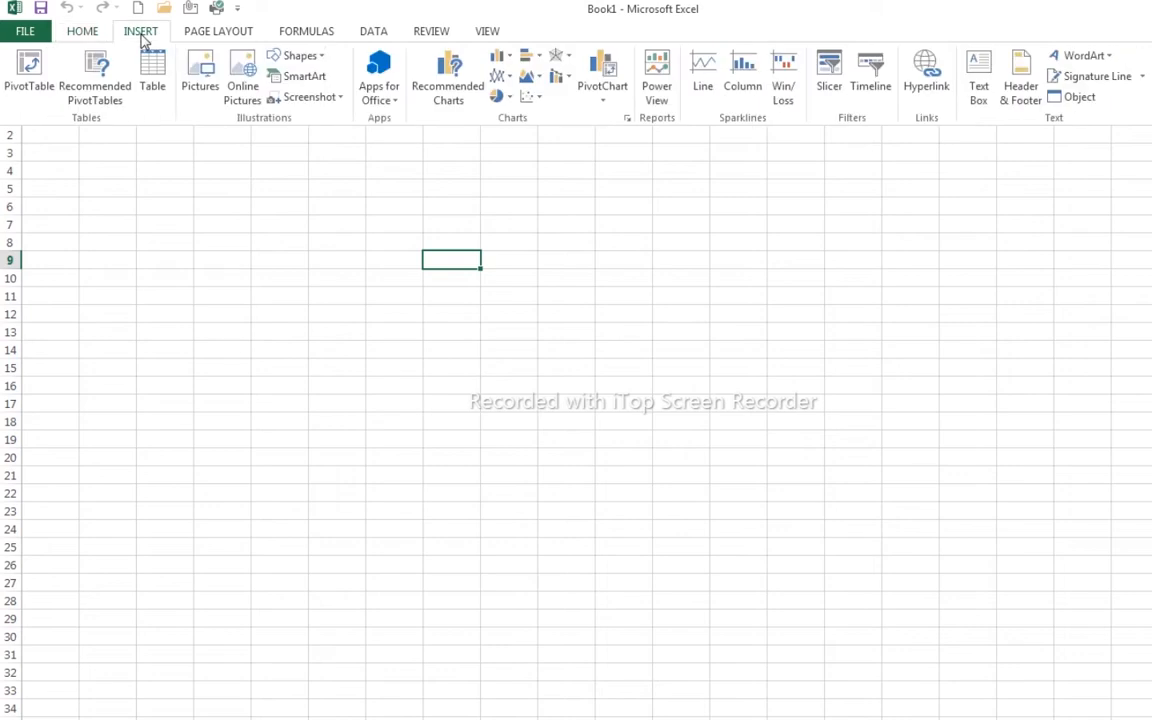
{"action": "left_click", "coordinate": [217, 33]}
{"action": "left_click", "coordinate": [314, 35]}
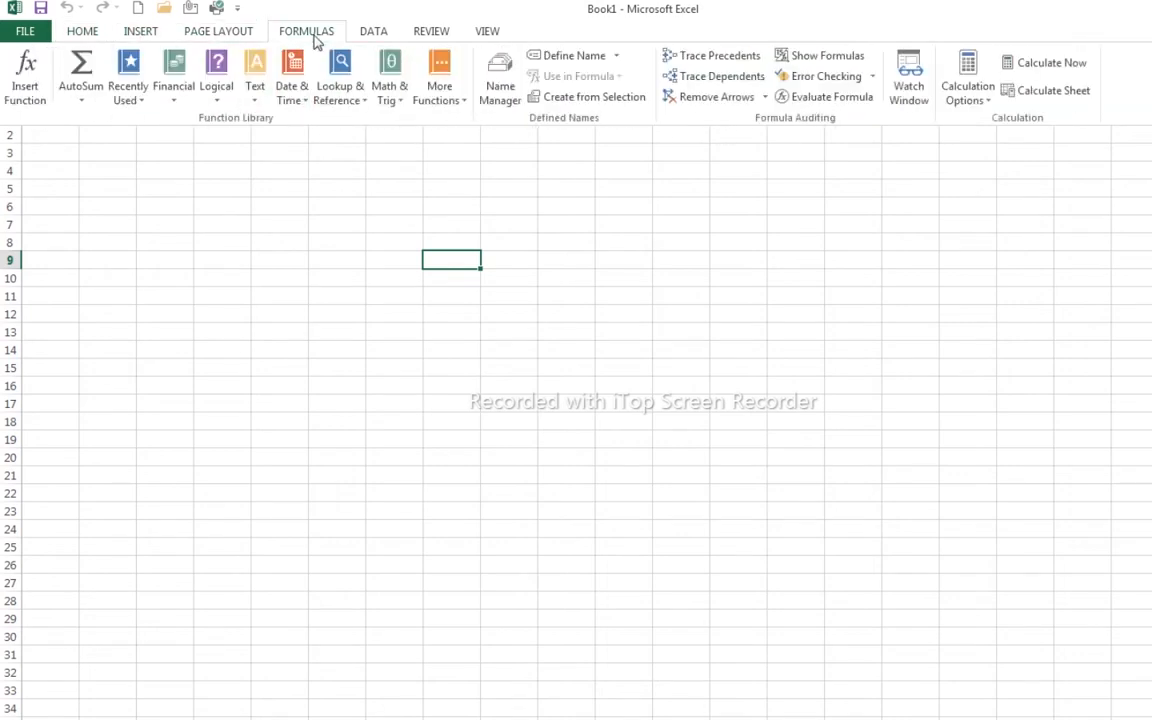
{"action": "left_click", "coordinate": [367, 42]}
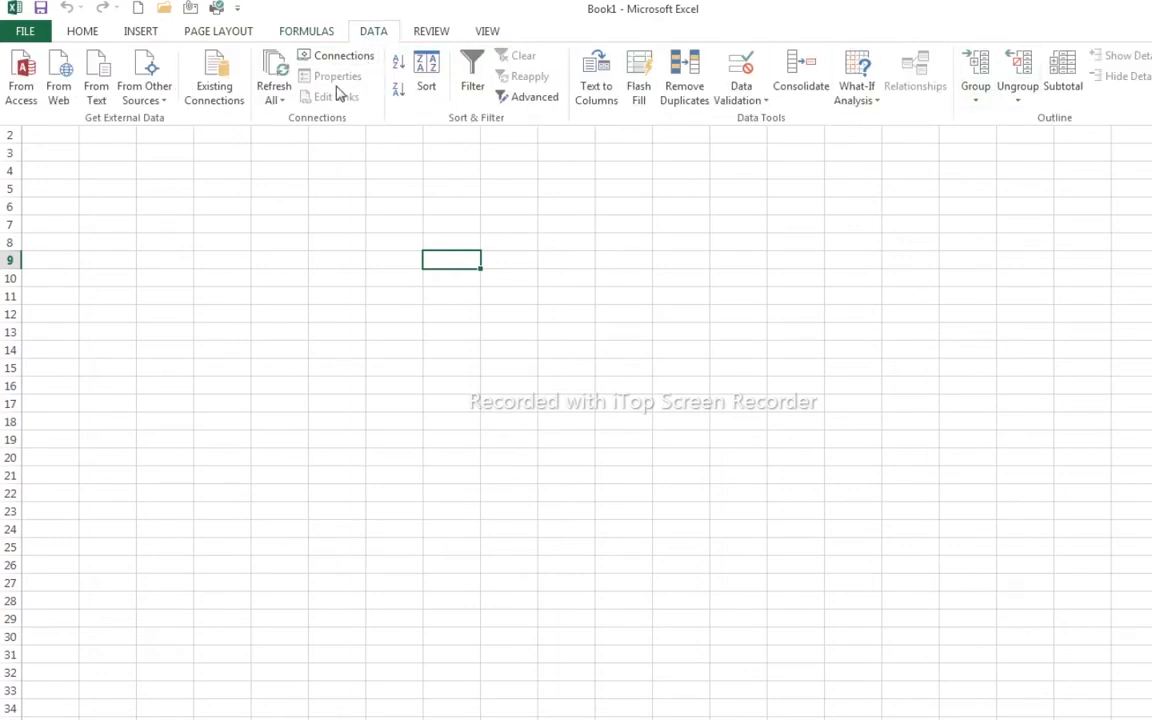
{"action": "left_click", "coordinate": [429, 36]}
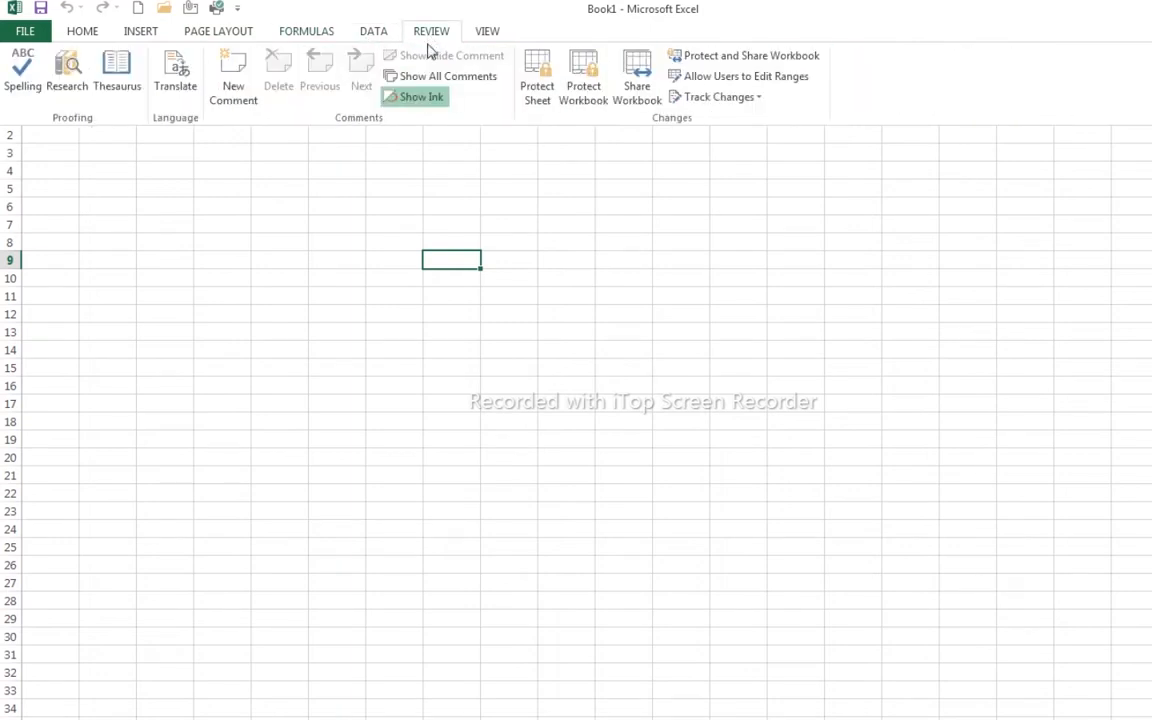
{"action": "left_click", "coordinate": [493, 34]}
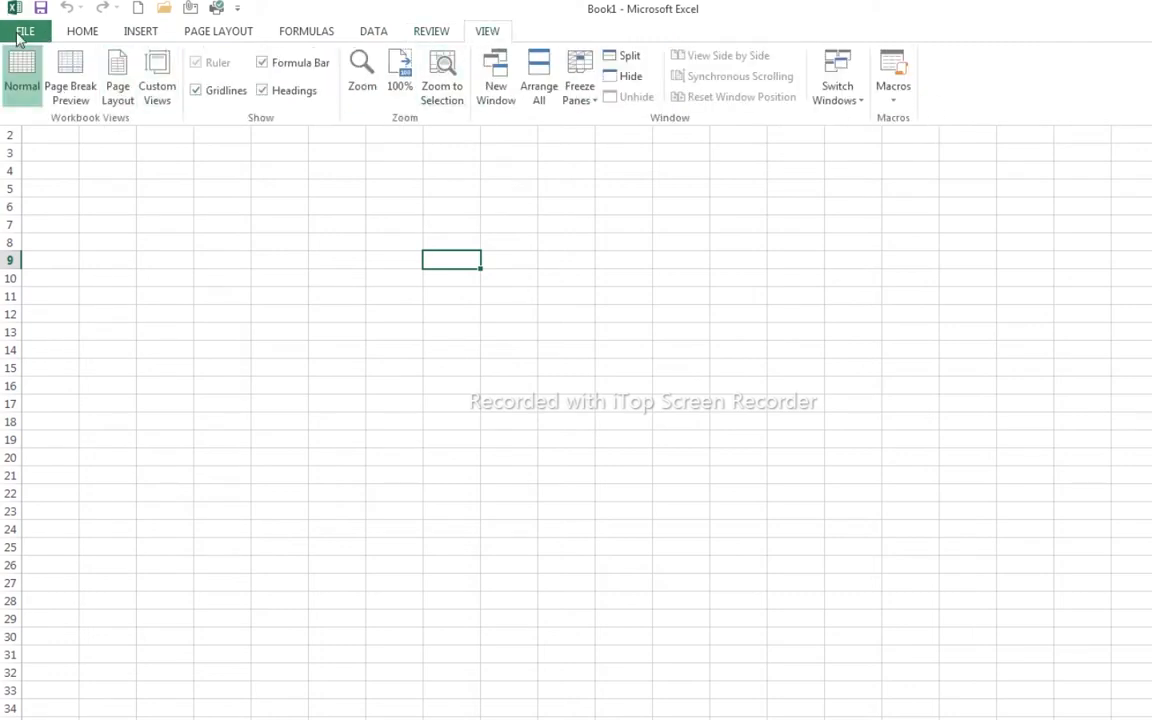
{"action": "left_click", "coordinate": [72, 34]}
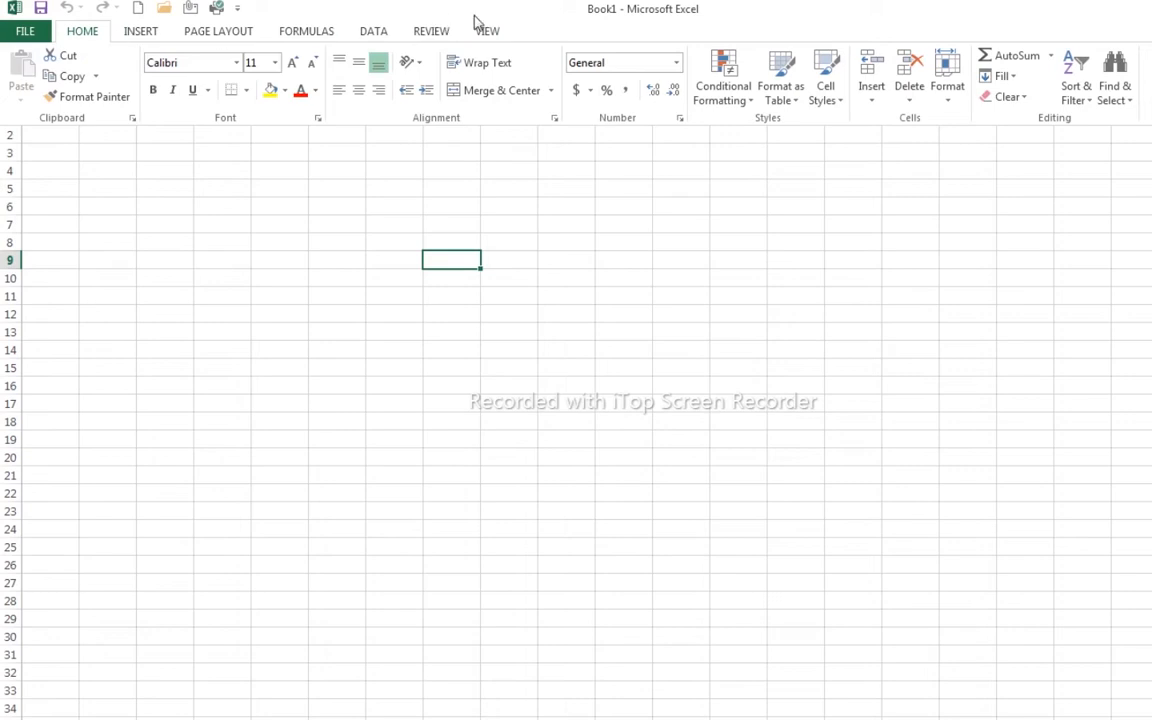
{"action": "left_click", "coordinate": [396, 163]}
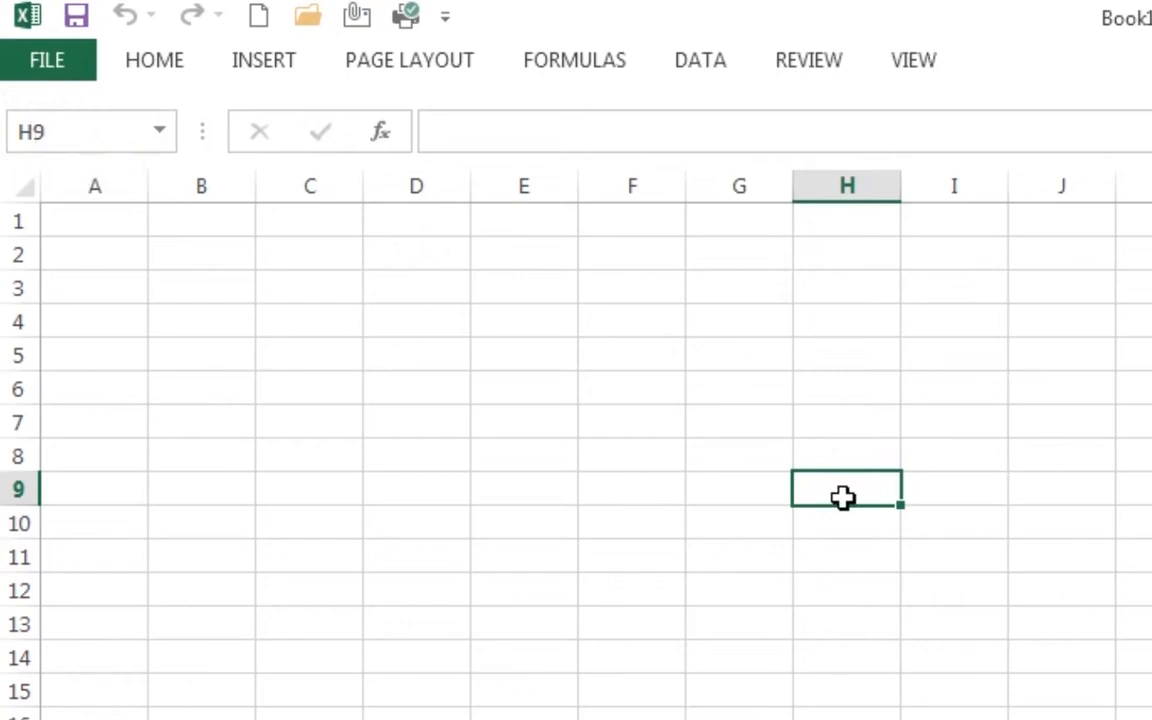
{"action": "left_click", "coordinate": [399, 391]}
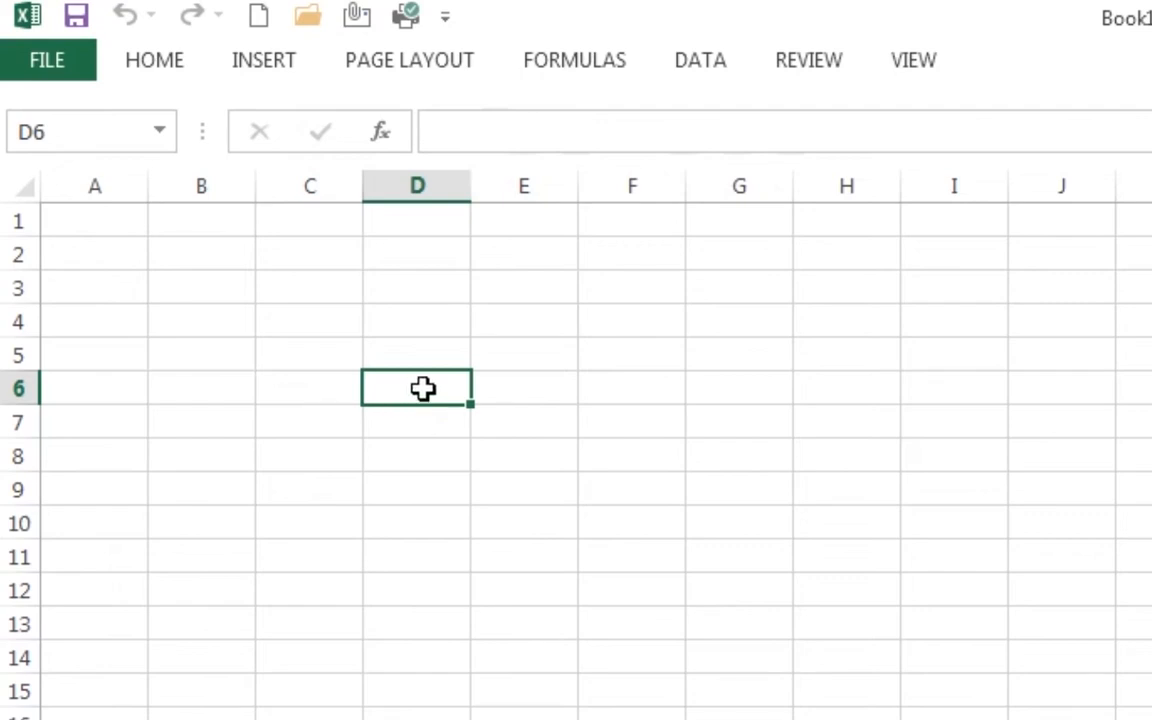
{"action": "type", "text": "alamat"}
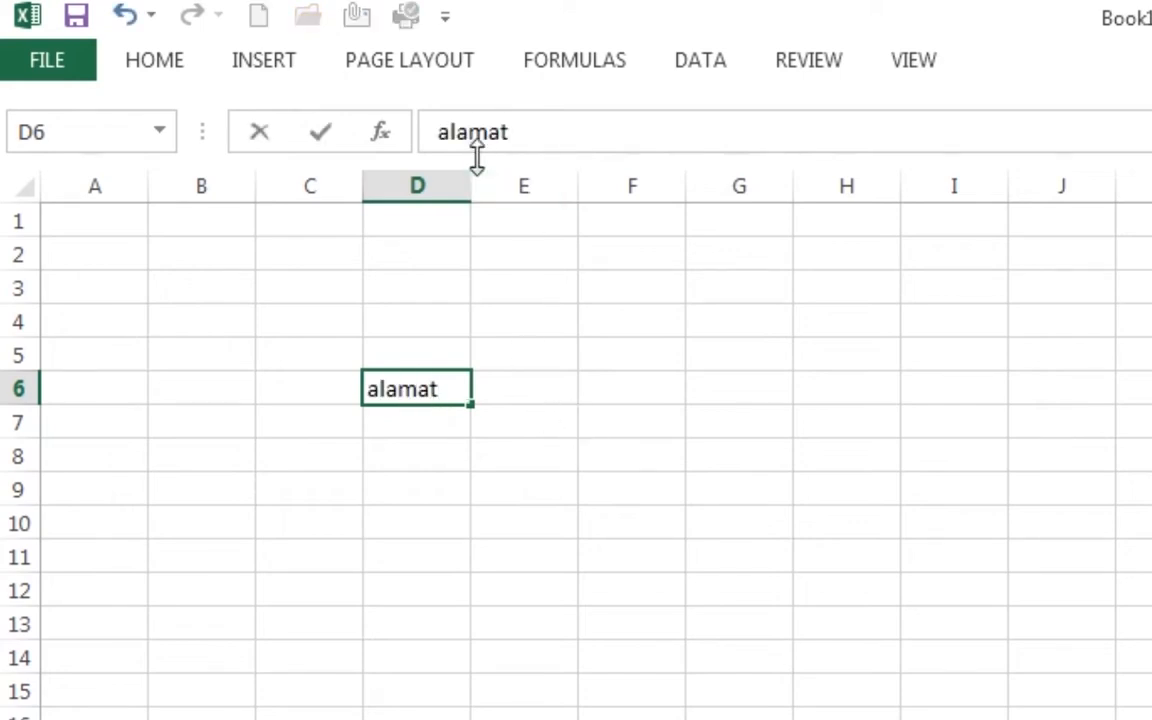
{"action": "left_click", "coordinate": [558, 400]}
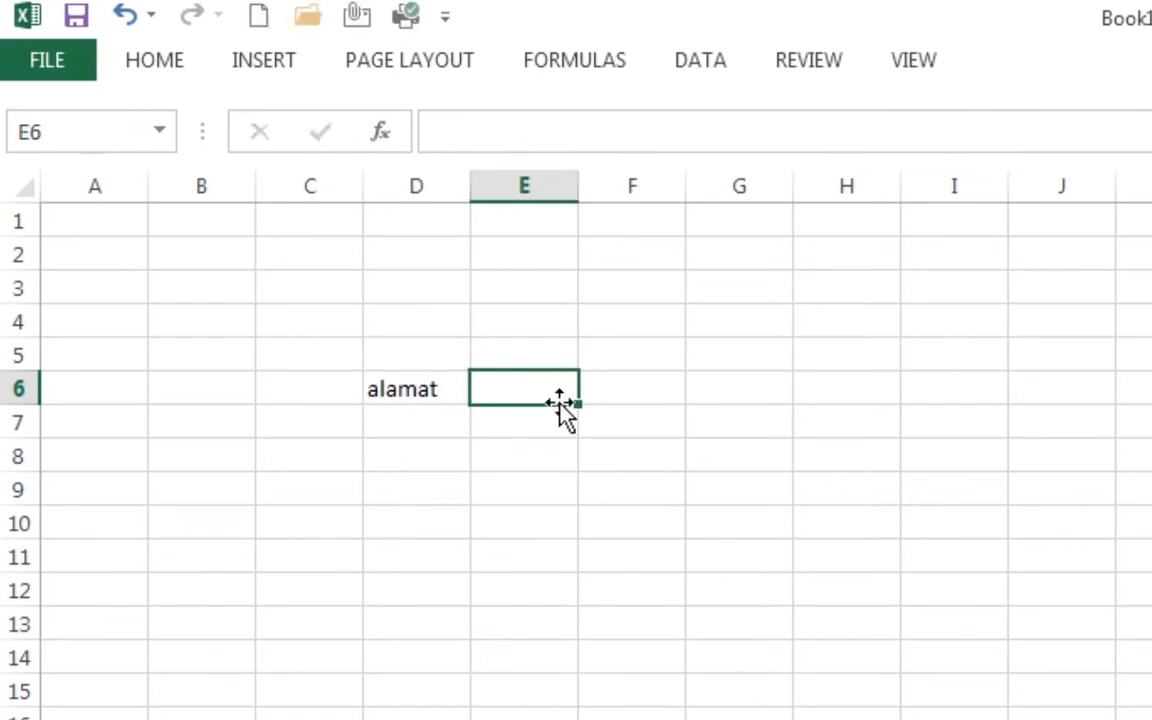
{"action": "left_click", "coordinate": [403, 378]}
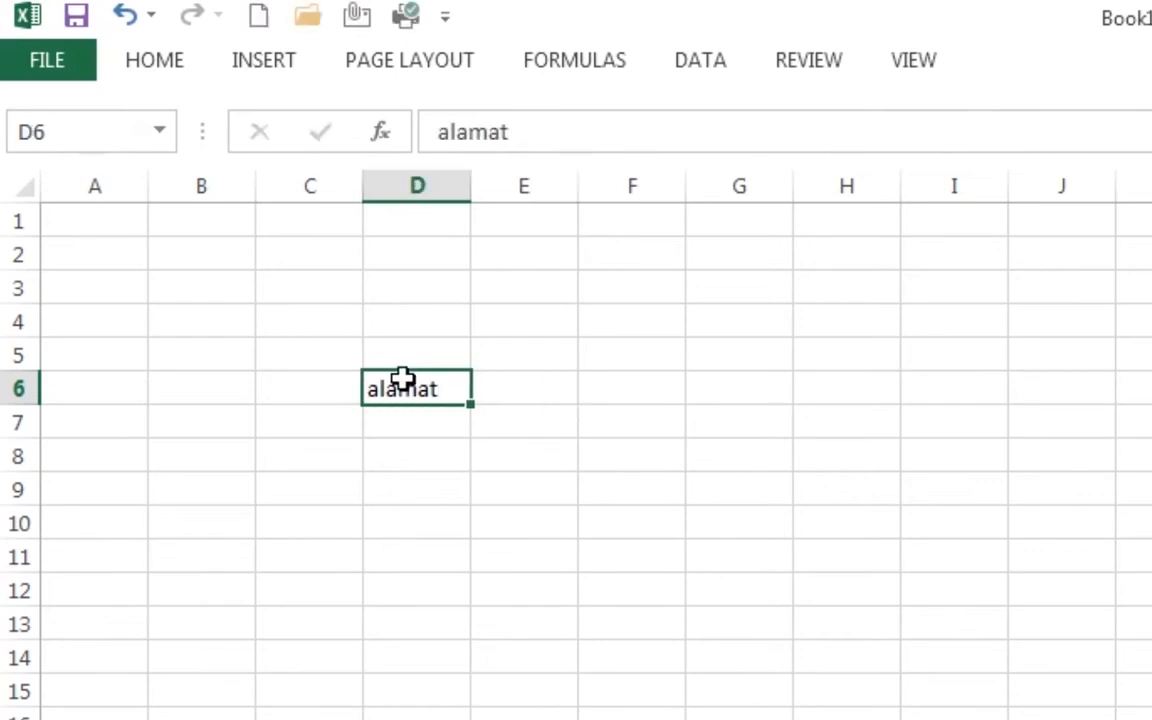
{"action": "key", "text": "Delete"}
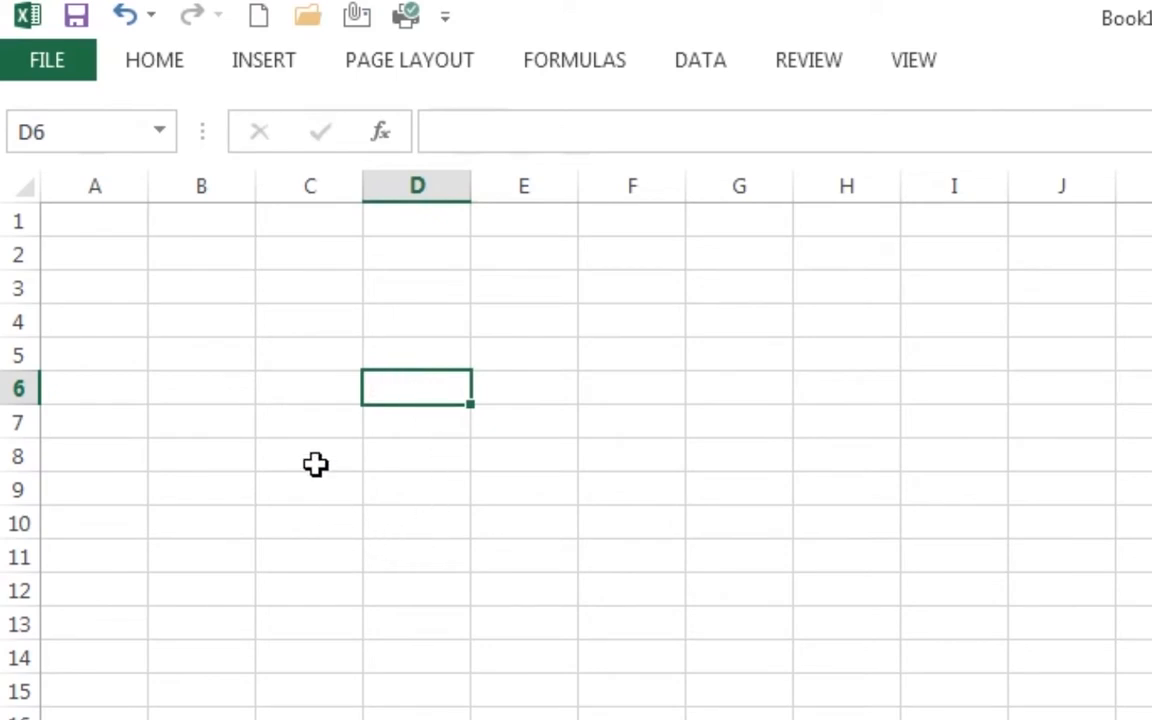
{"action": "left_click", "coordinate": [93, 180]}
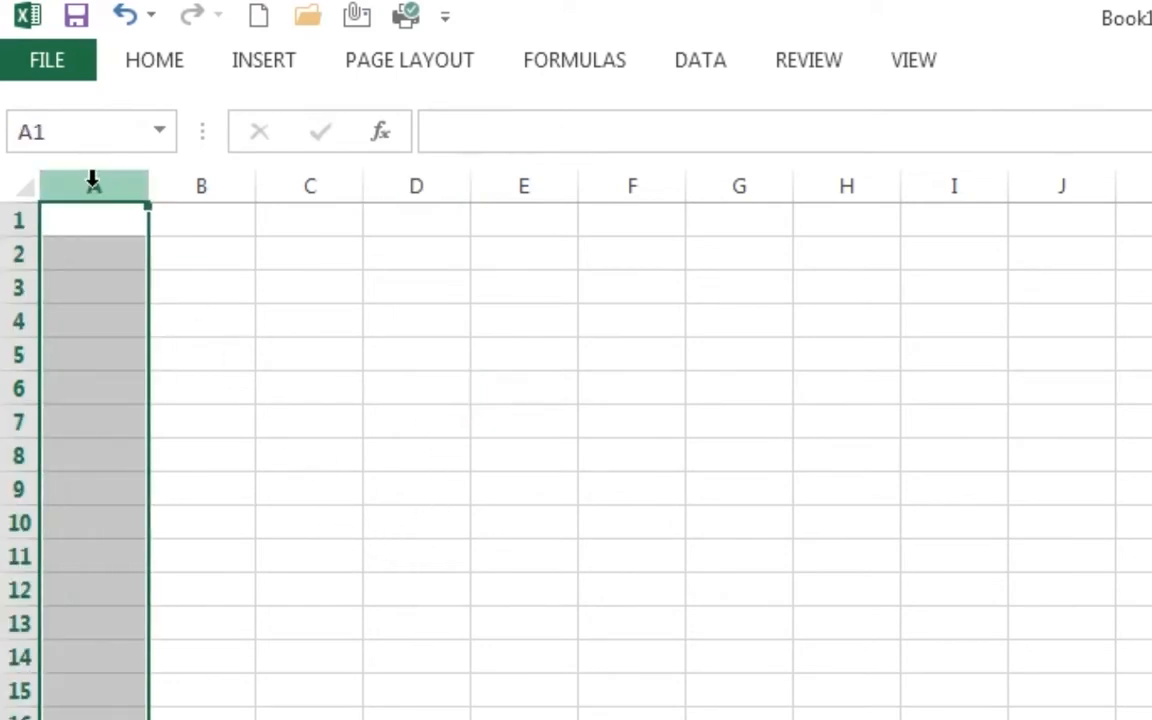
{"action": "left_click", "coordinate": [212, 182]}
{"action": "left_click", "coordinate": [318, 183]}
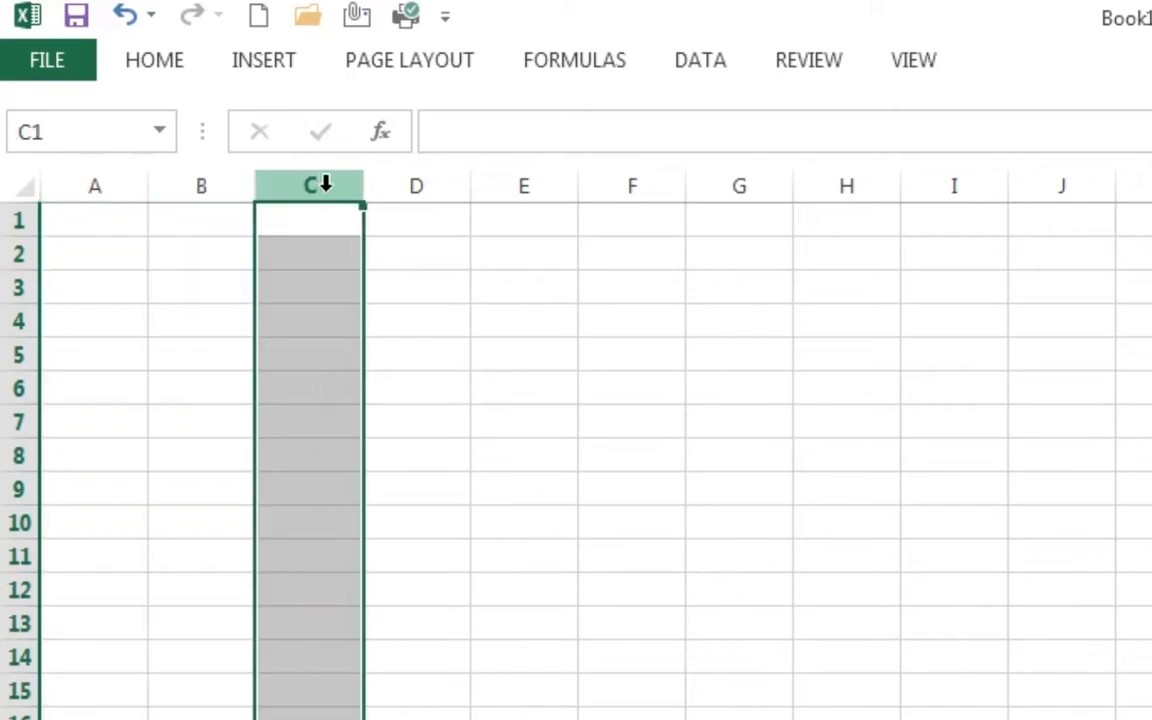
{"action": "left_click", "coordinate": [442, 183]}
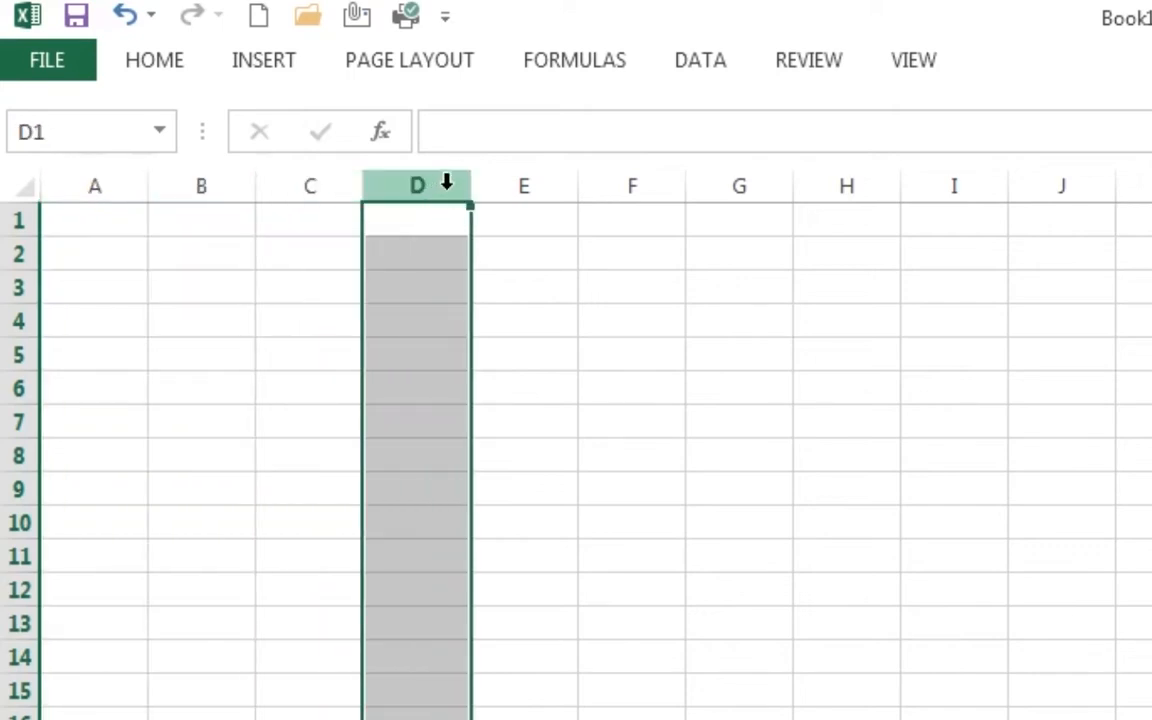
{"action": "left_click", "coordinate": [550, 184]}
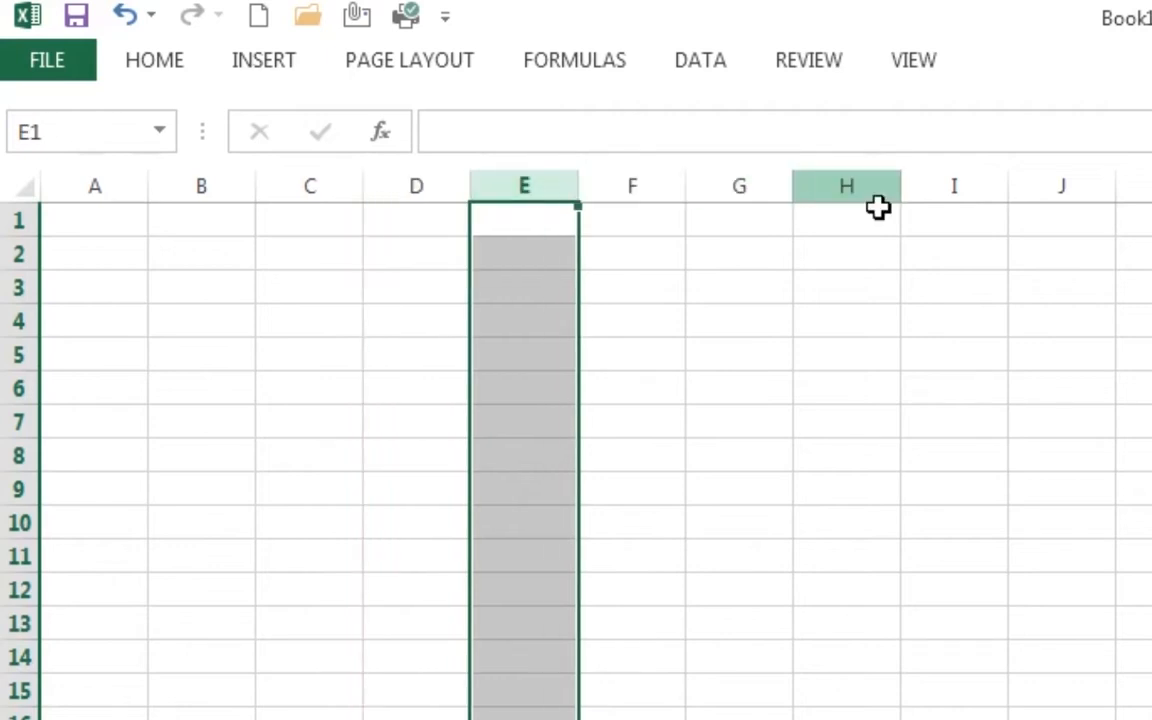
{"action": "left_click", "coordinate": [635, 184]}
{"action": "left_click", "coordinate": [735, 184]}
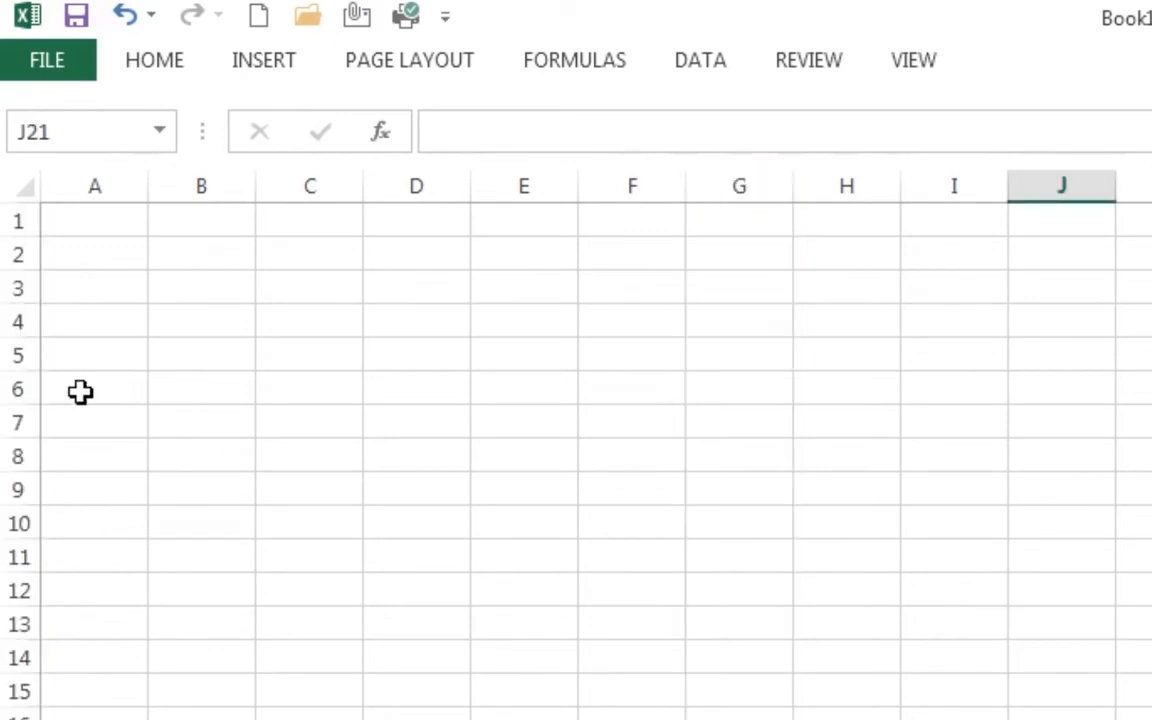
{"action": "left_click", "coordinate": [14, 220]}
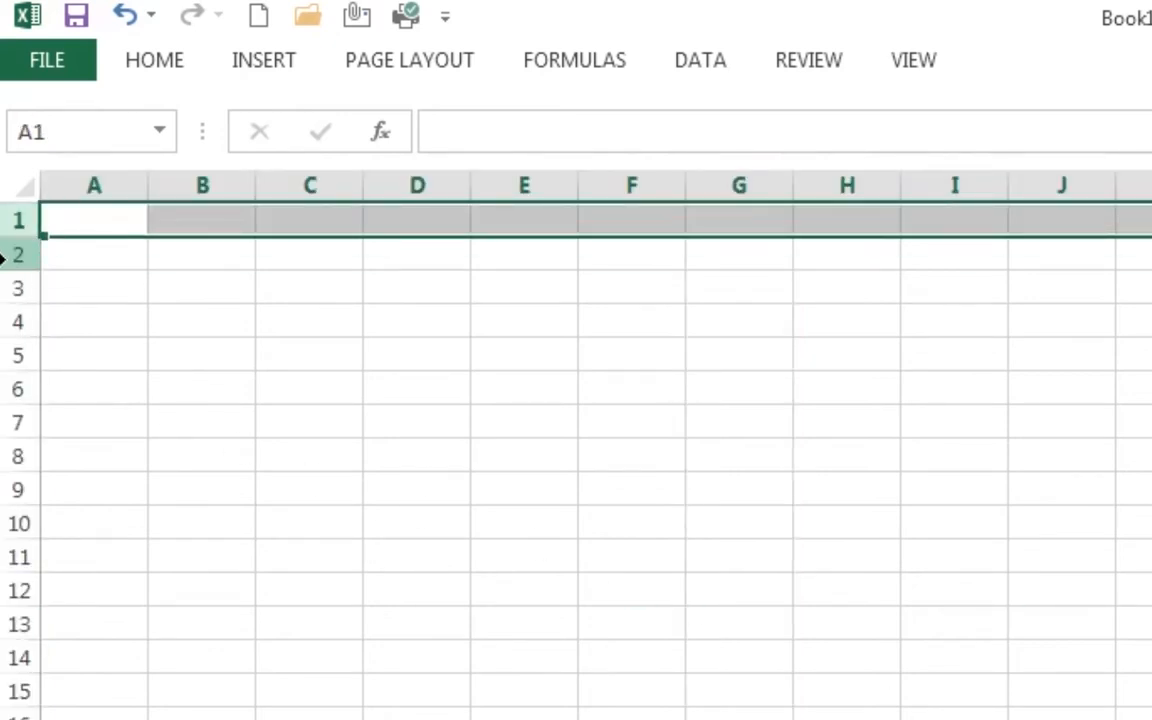
{"action": "left_click", "coordinate": [5, 256]}
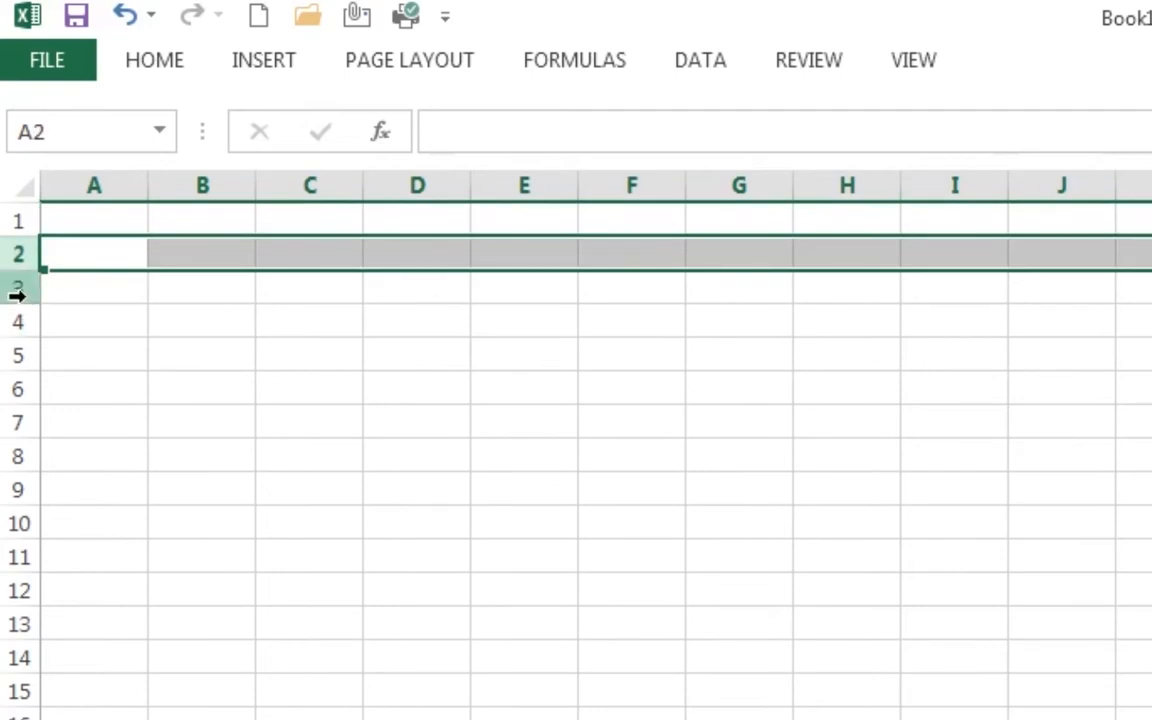
{"action": "left_click", "coordinate": [12, 289]}
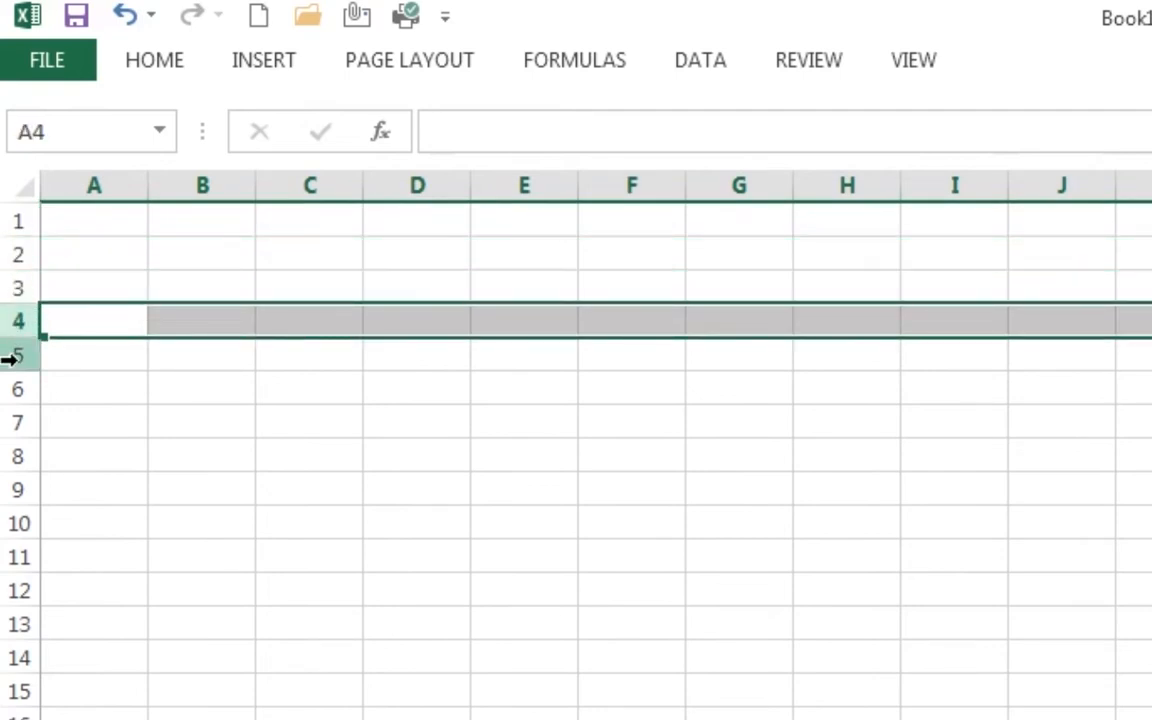
{"action": "left_click", "coordinate": [10, 358]}
{"action": "left_click", "coordinate": [18, 393]}
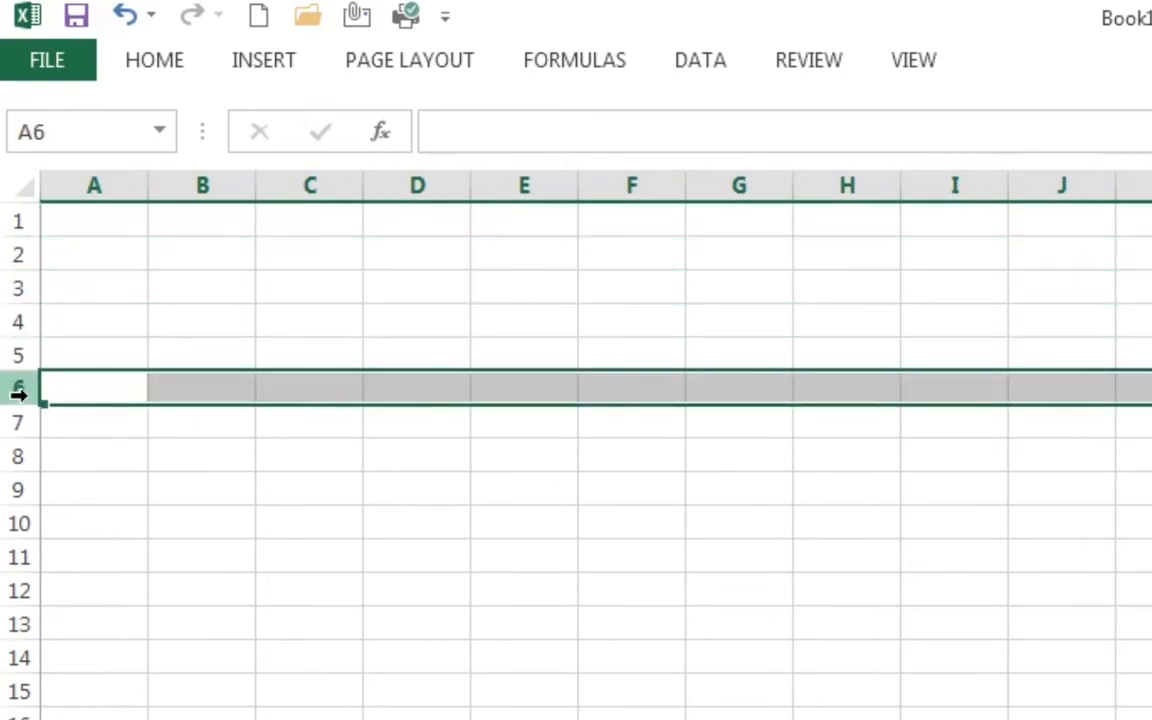
{"action": "left_click", "coordinate": [12, 425]}
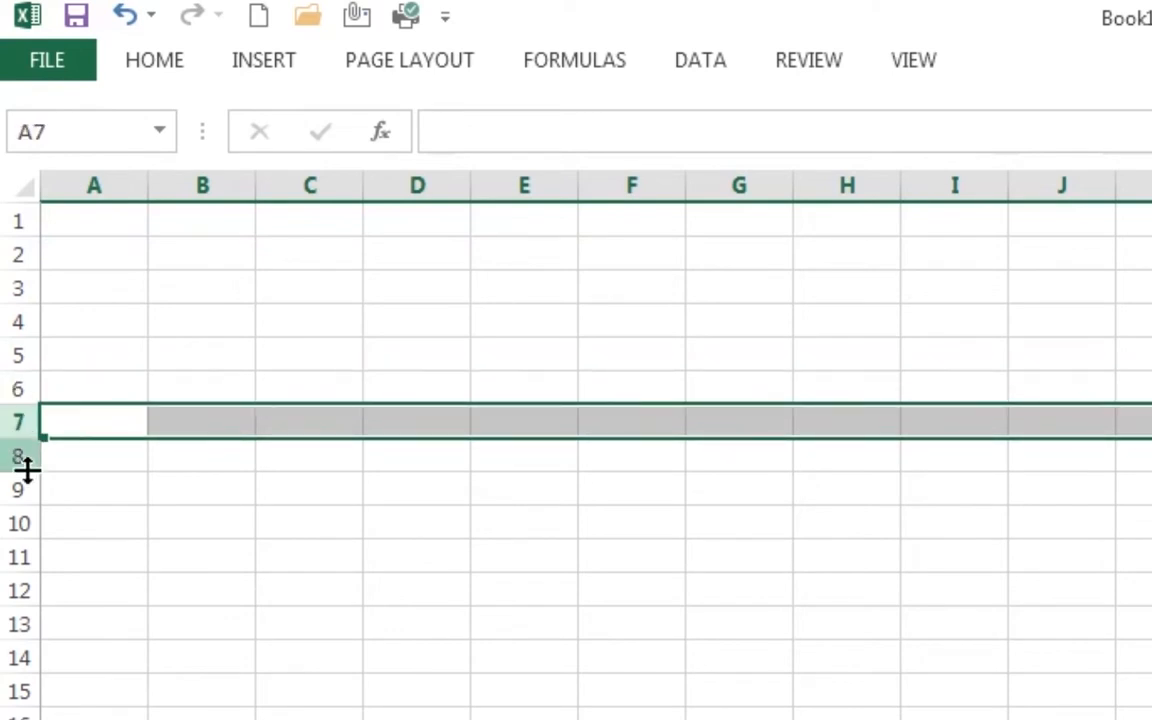
{"action": "left_click", "coordinate": [20, 459]}
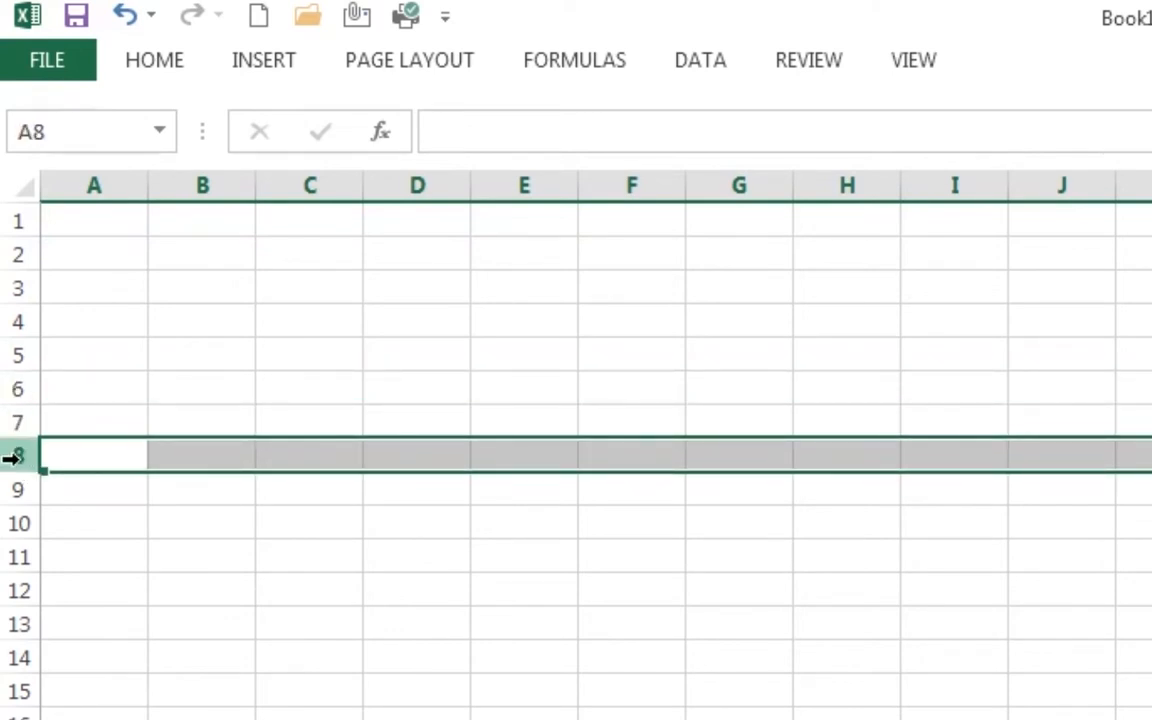
{"action": "left_click", "coordinate": [16, 488]}
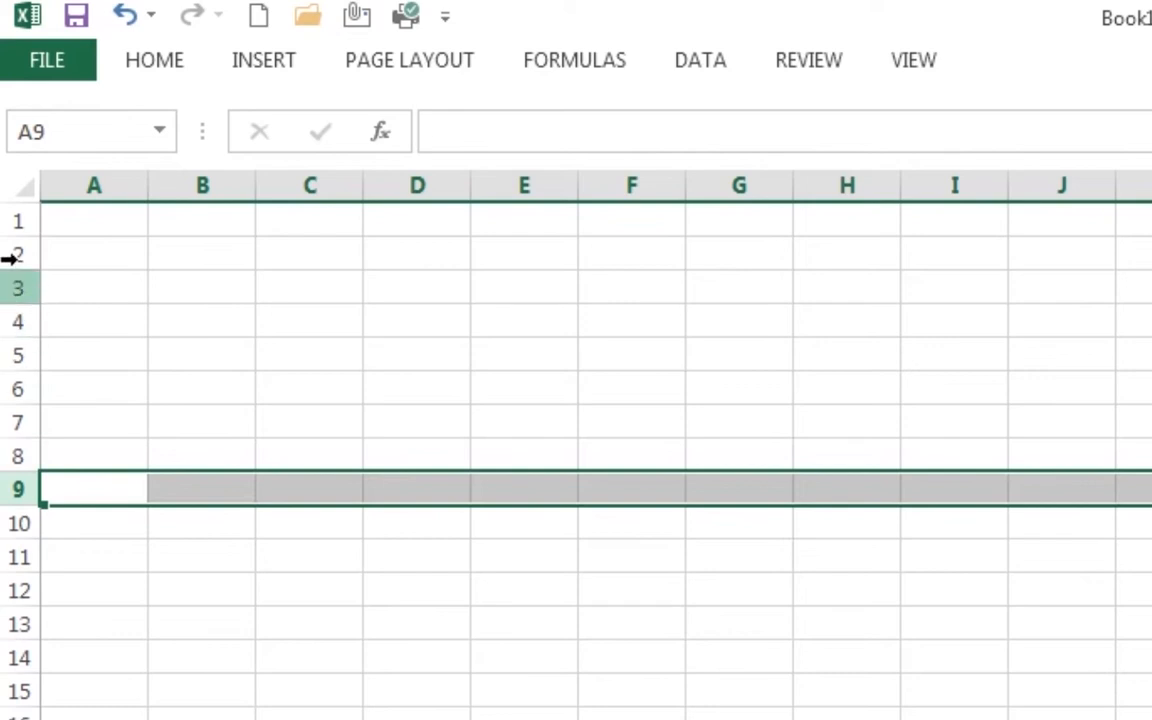
- Select cells B10, C4, E6 and C8 and the range B2:B4, then add Sheet2
{"action": "left_click", "coordinate": [200, 523]}
{"action": "left_click", "coordinate": [293, 319]}
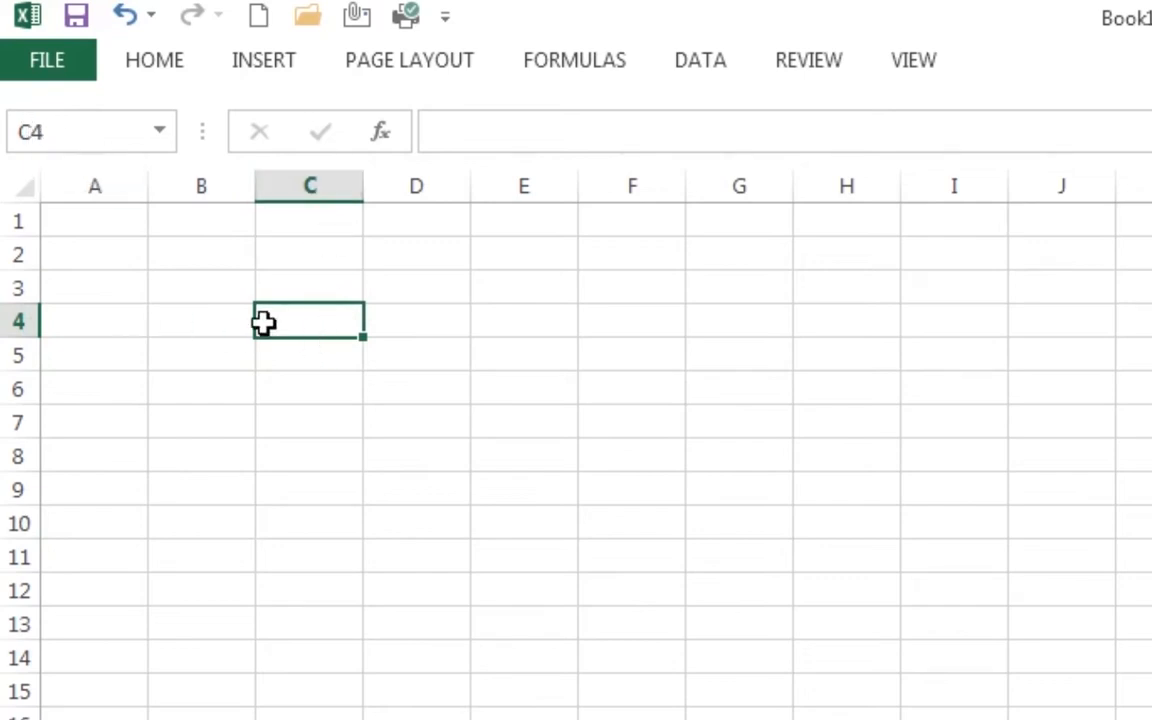
{"action": "left_click", "coordinate": [540, 392]}
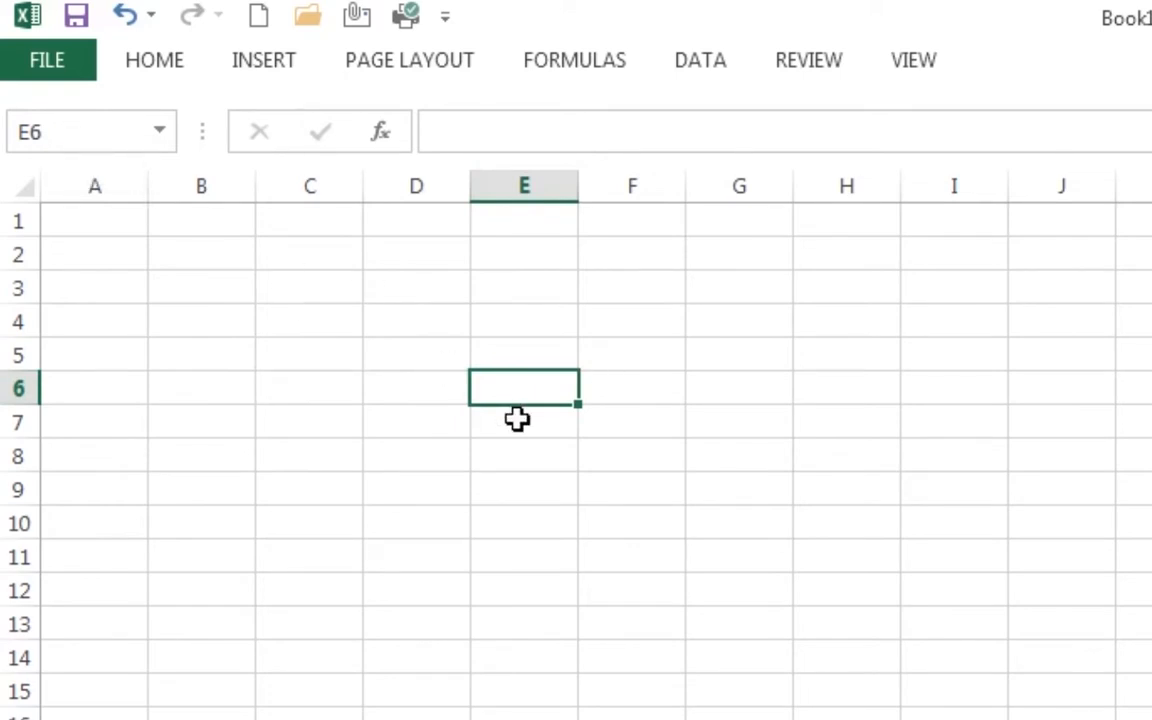
{"action": "left_click", "coordinate": [342, 462]}
{"action": "left_click_drag", "start_coordinate": [206, 257], "coordinate": [614, 429]}
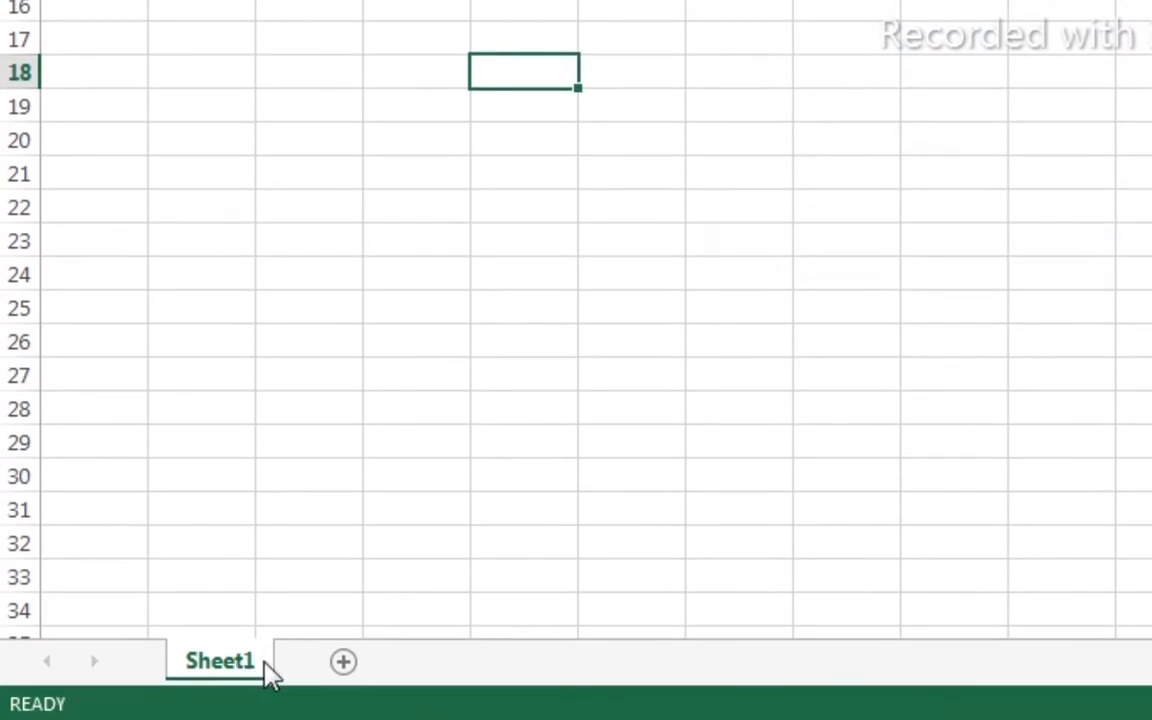
{"action": "left_click", "coordinate": [342, 664]}
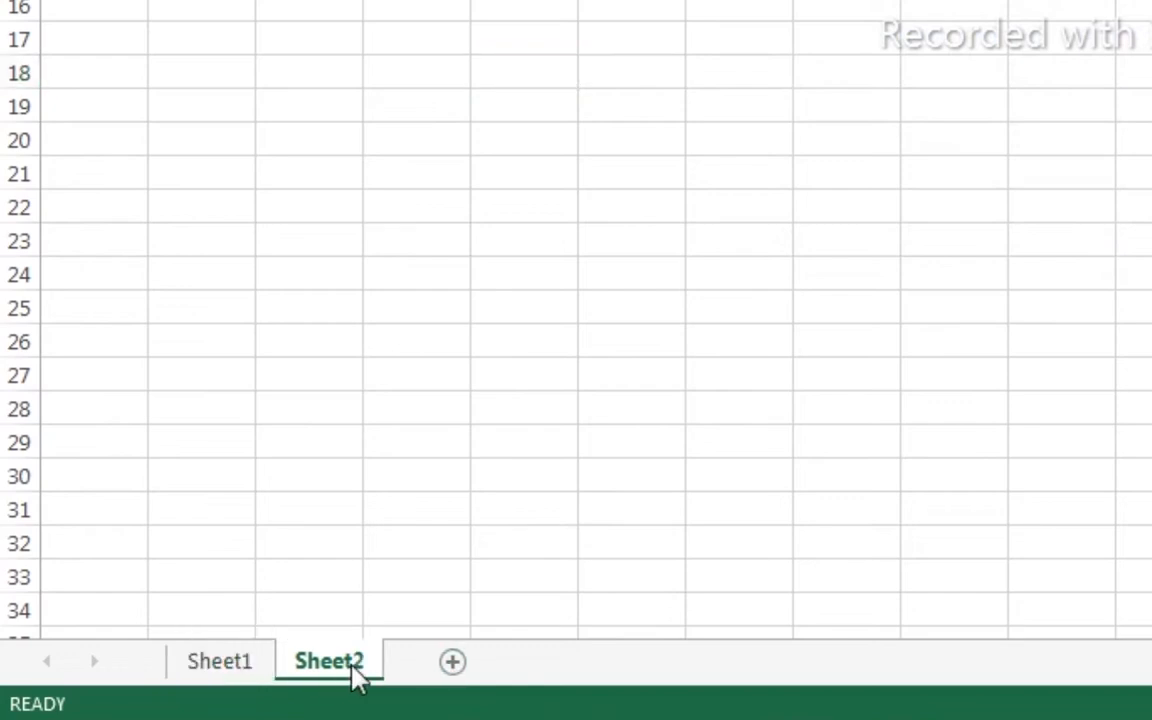
- Add a third worksheet, Sheet3, and then delete it
{"action": "left_click", "coordinate": [452, 662]}
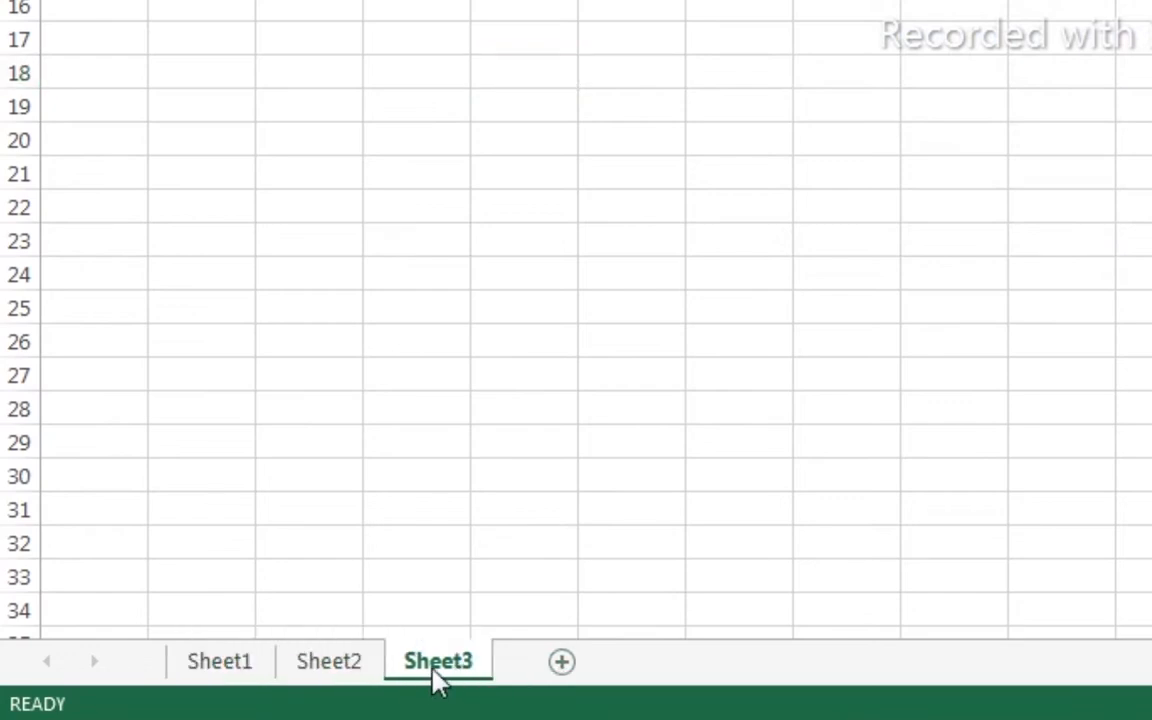
{"action": "right_click", "coordinate": [433, 670]}
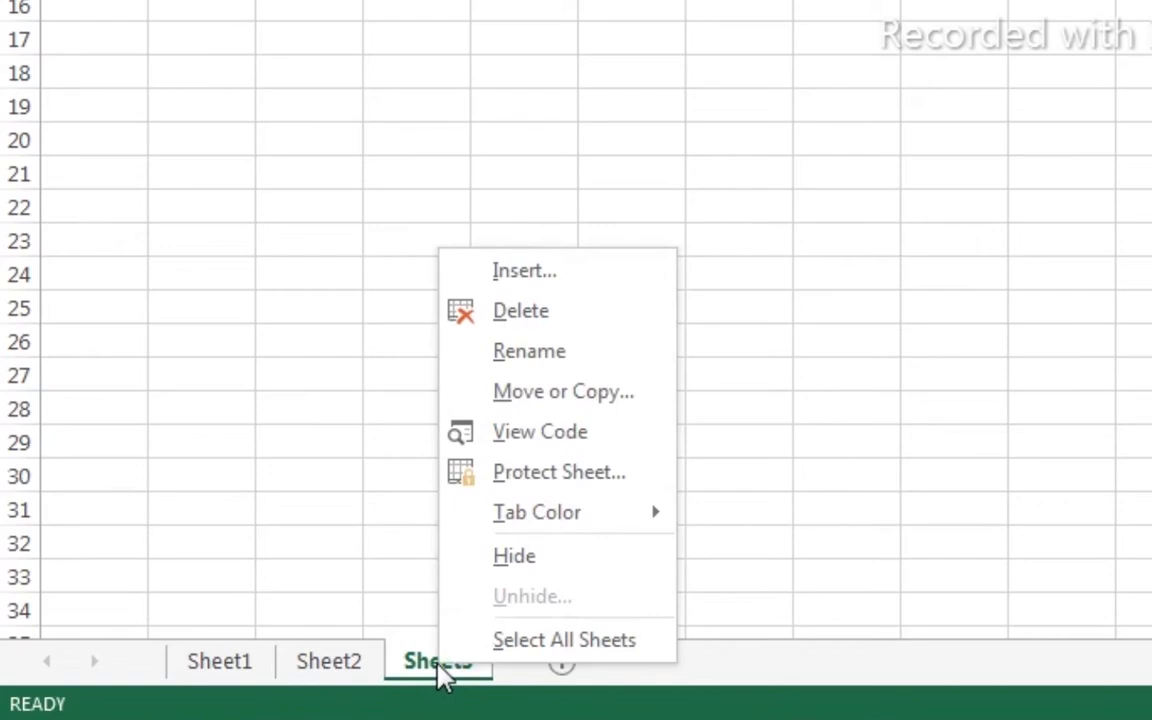
{"action": "left_click", "coordinate": [531, 318]}
- Rename Sheet1 to 'naskas' and view its Tab Color options
{"action": "left_click", "coordinate": [232, 672]}
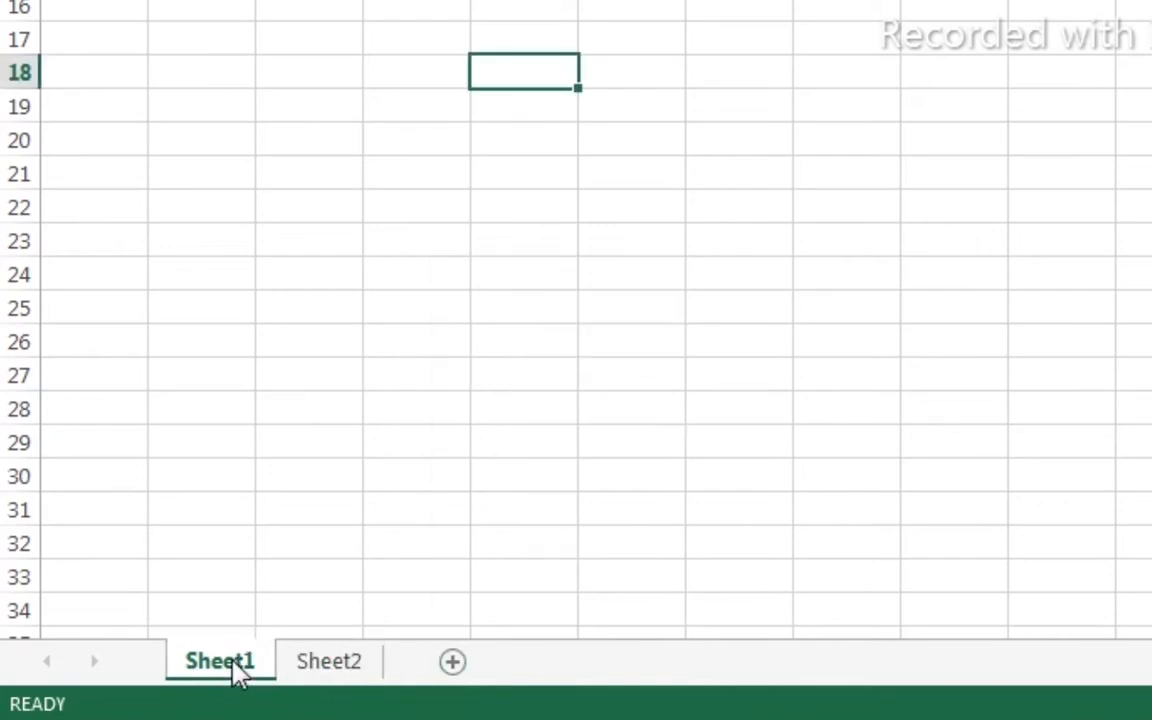
{"action": "right_click", "coordinate": [233, 671]}
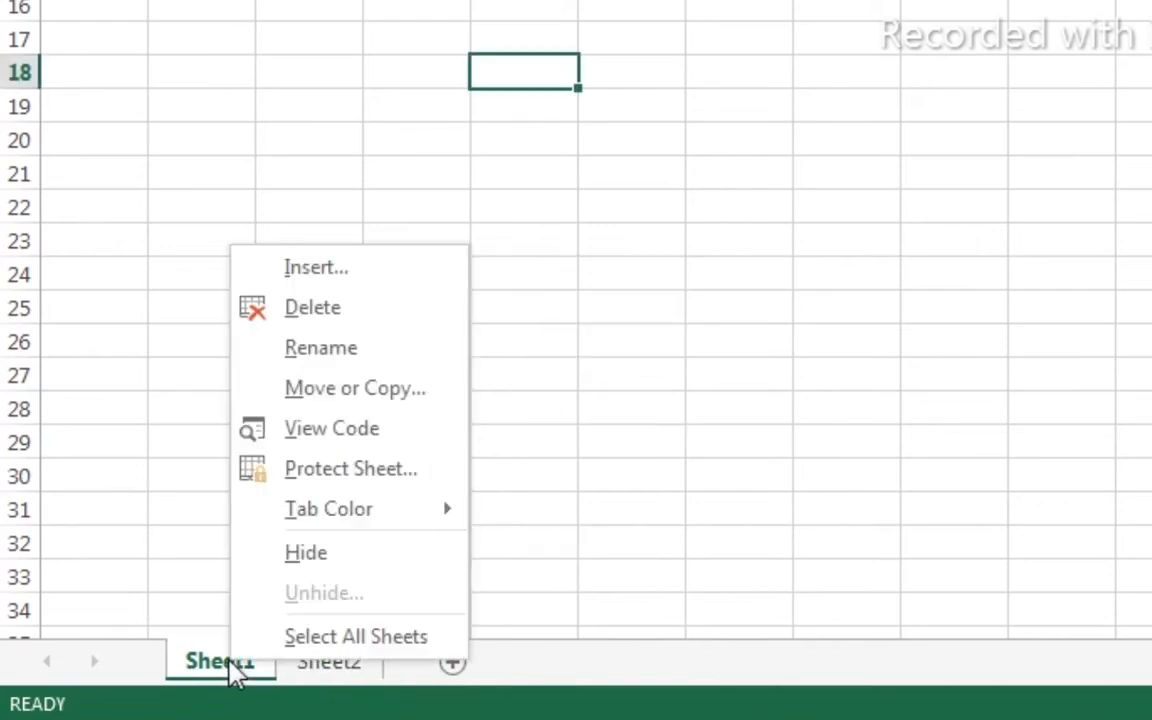
{"action": "left_click", "coordinate": [318, 350]}
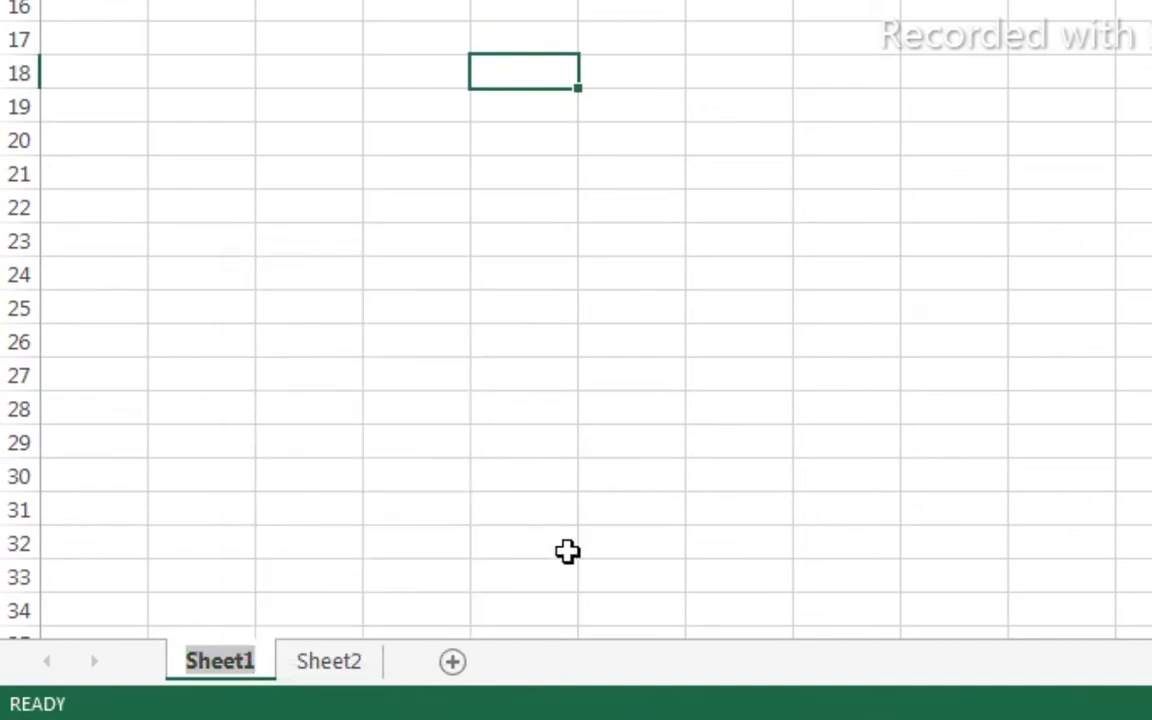
{"action": "type", "text": "naskas"}
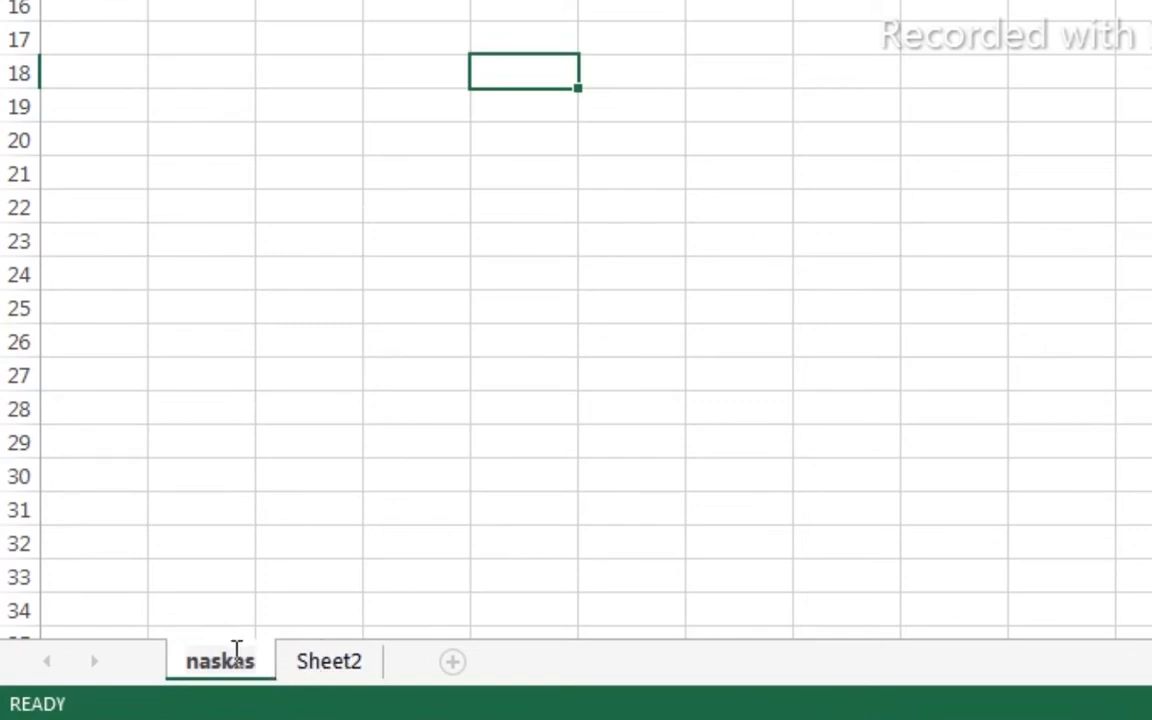
{"action": "left_click", "coordinate": [231, 579]}
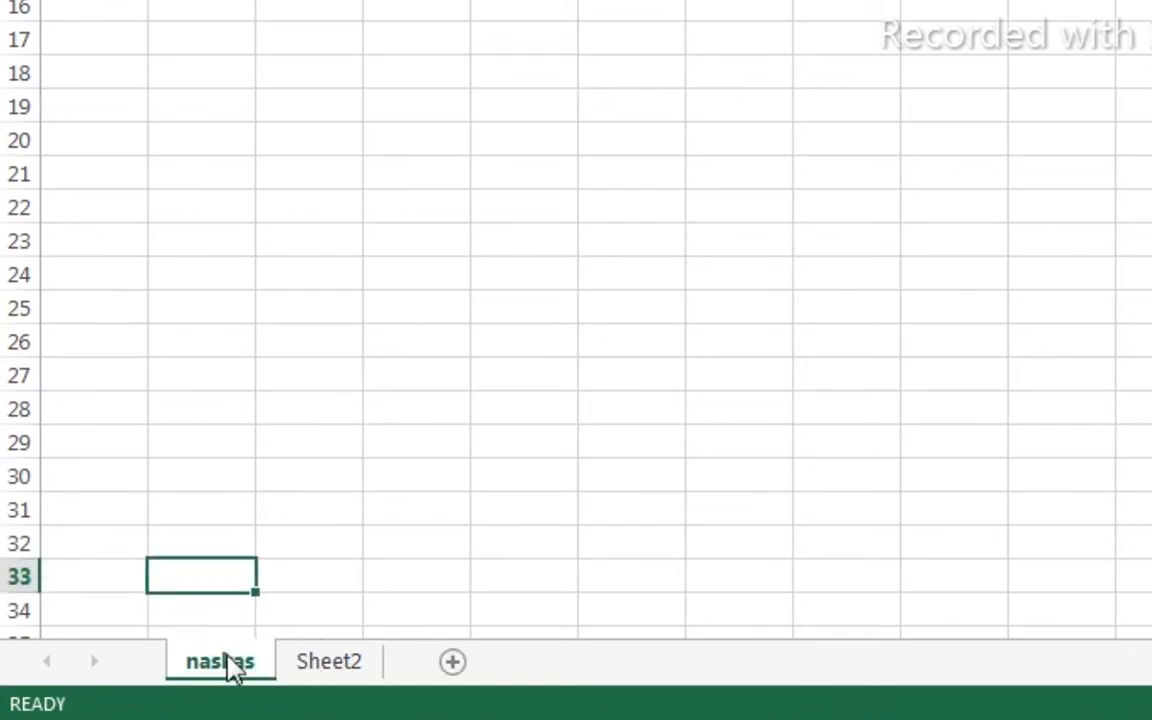
{"action": "right_click", "coordinate": [233, 665]}
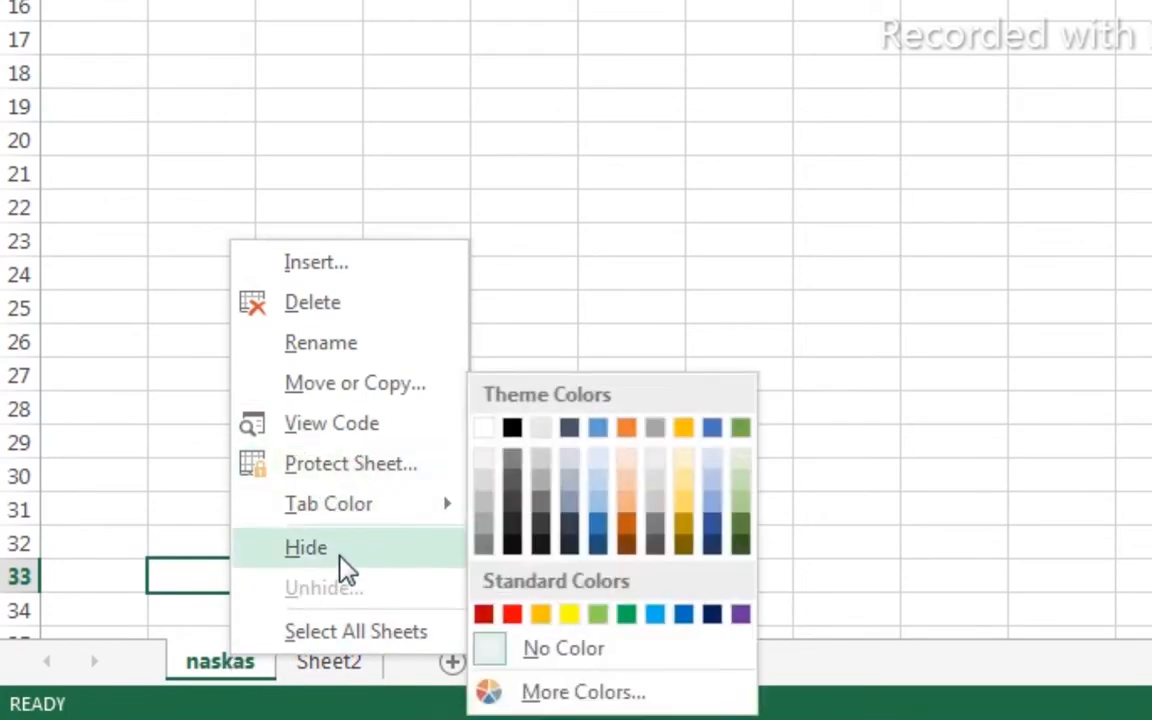
{"action": "mouse_move", "coordinate": [352, 508]}
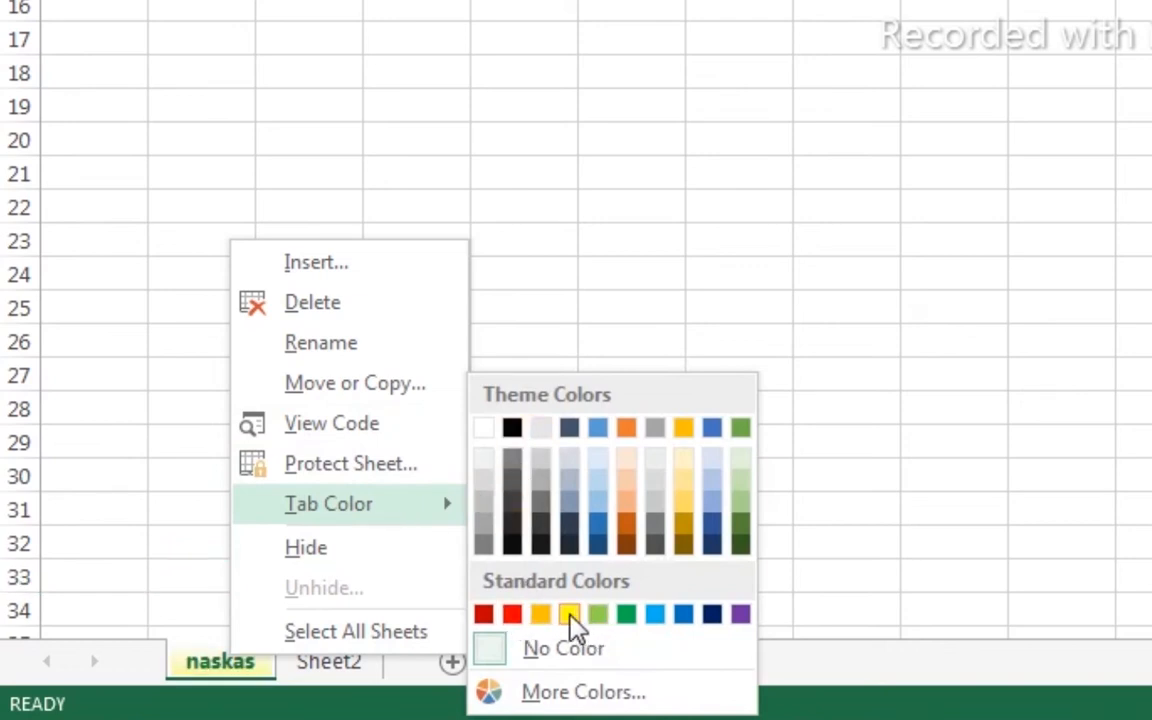
{"action": "left_click", "coordinate": [539, 535]}
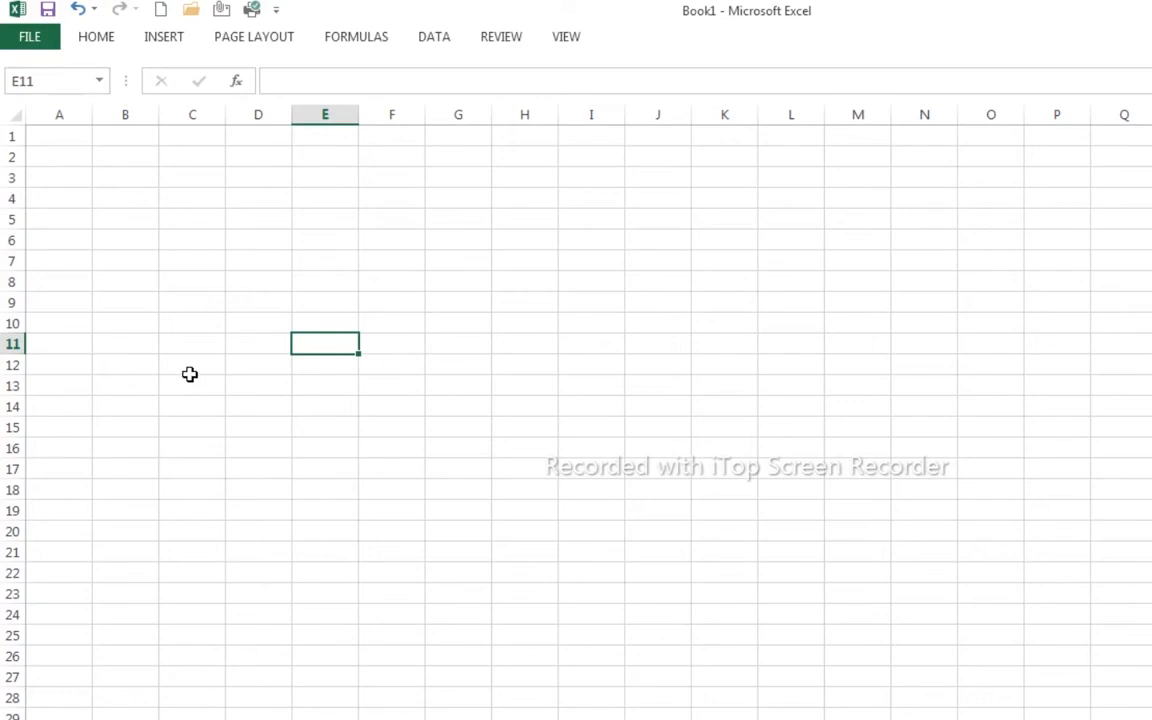
- Type the NUSA PANGAN company name, street address and phone/e-mail contact line in A1:A3
{"action": "left_click", "coordinate": [55, 138]}
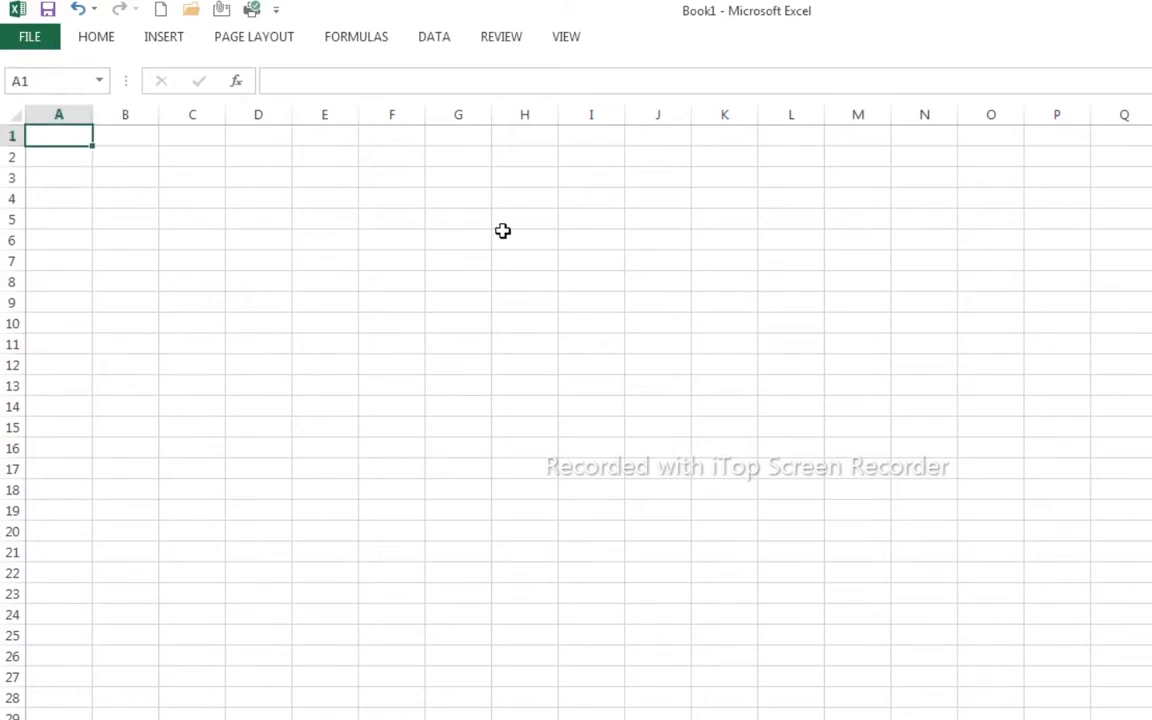
{"action": "type", "text": "NUS"}
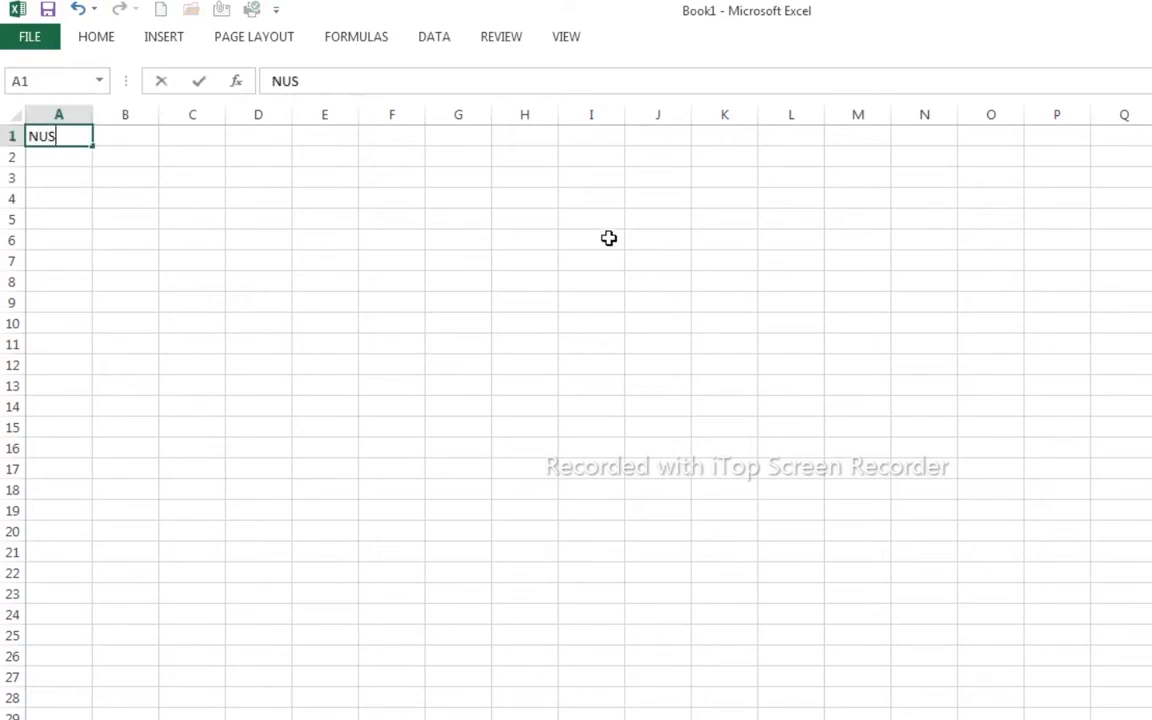
{"action": "type", "text": "A PANGAN"}
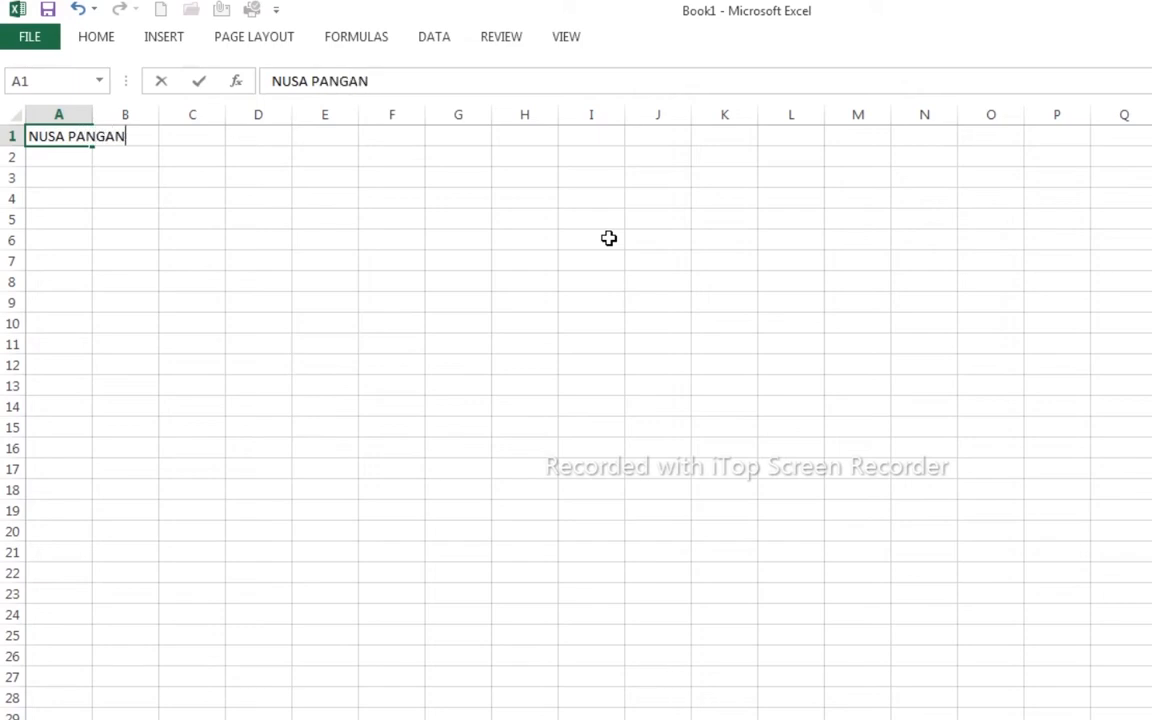
{"action": "key", "text": "Return"}
{"action": "key", "text": "Return"}
{"action": "type", "text": "Telp "}
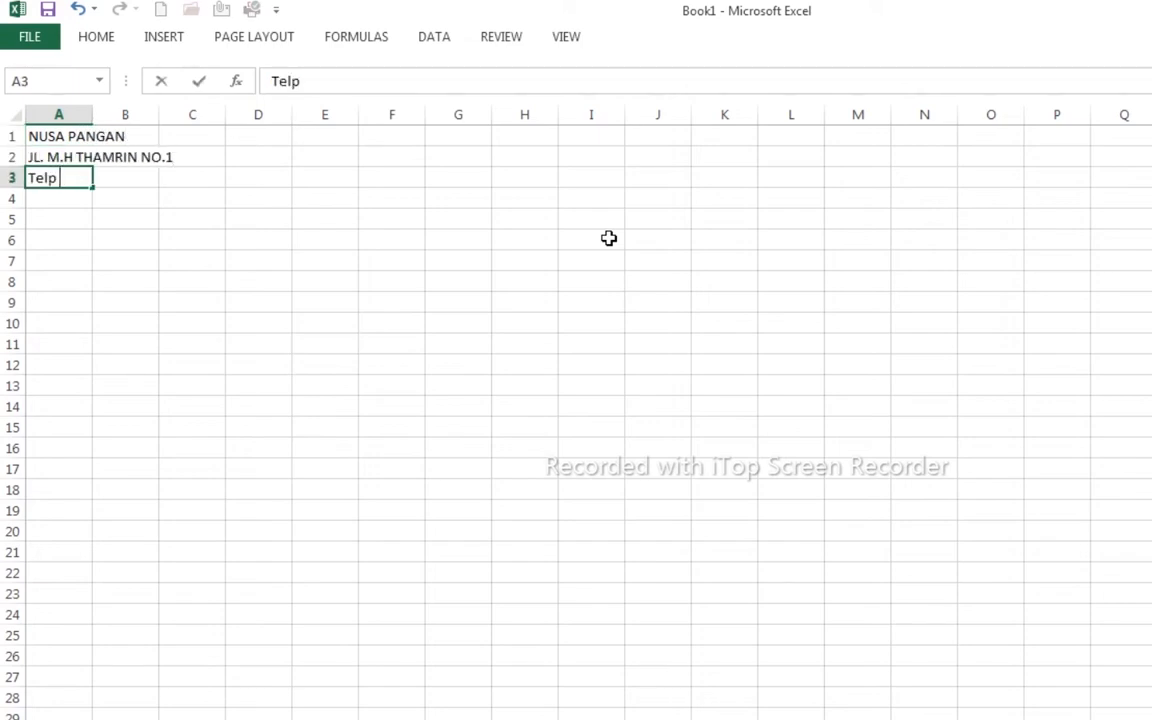
{"action": "key", "text": "Return"}
{"action": "key", "text": "Return"}
{"action": "key", "text": "Return"}
- Add the SURAT MUTASI KERJA title, letter number NO.150/SM/S-Dir/PT.NP/VI/2021 and 'Yang bertanda tangan dibawah ini :'
{"action": "type", "text": "SURAT MUTASI KERJA"}
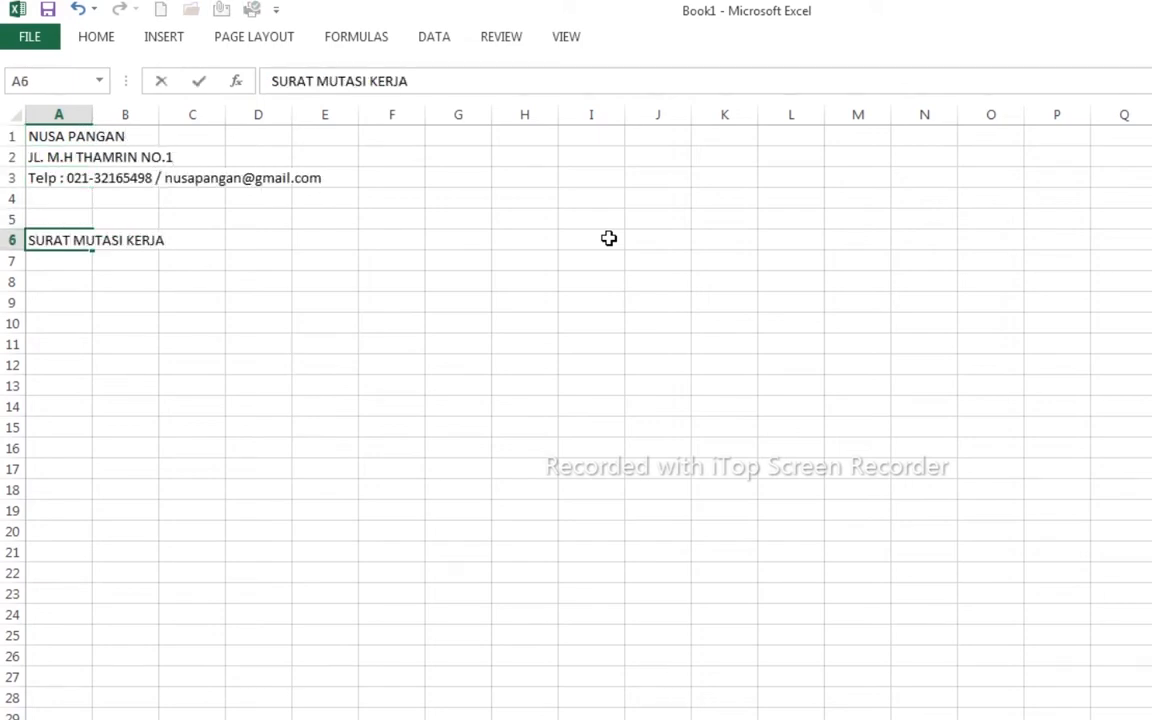
{"action": "key", "text": "Return"}
{"action": "type", "text": "NO.150/SM/S-Dir/PT.NP/VI/2021"}
{"action": "key", "text": "Return"}
{"action": "key", "text": "Return"}
{"action": "key", "text": "Return"}
{"action": "type", "text": "Yang bertasnda"}
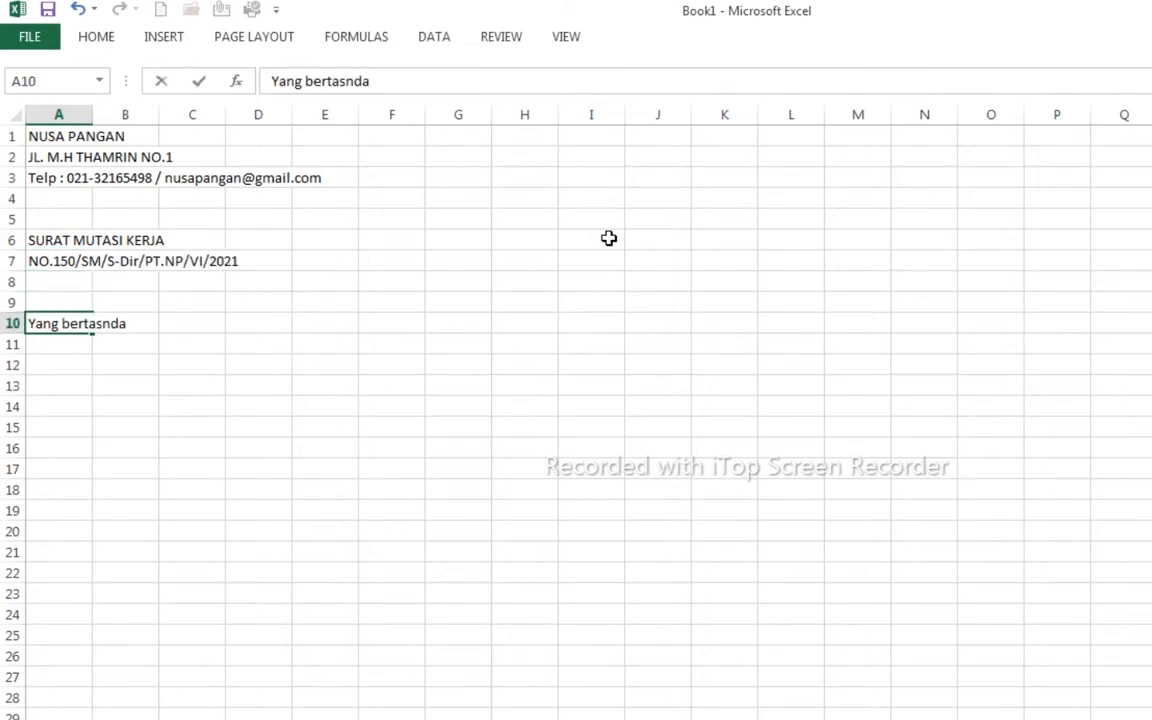
{"action": "key", "text": "BackSpace"}
{"action": "key", "text": "BackSpace"}
{"action": "key", "text": "BackSpace"}
{"action": "key", "text": "BackSpace"}
{"action": "type", "text": "nda tangan "}
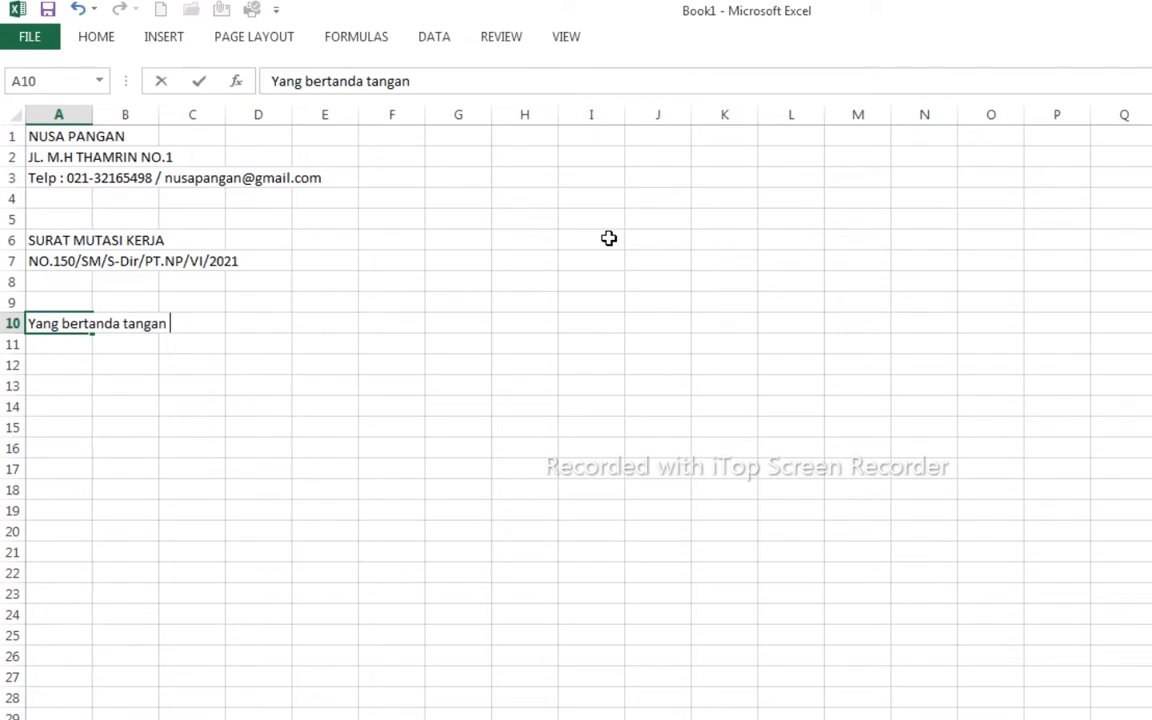
{"action": "type", "text": "dibawah ini :"}
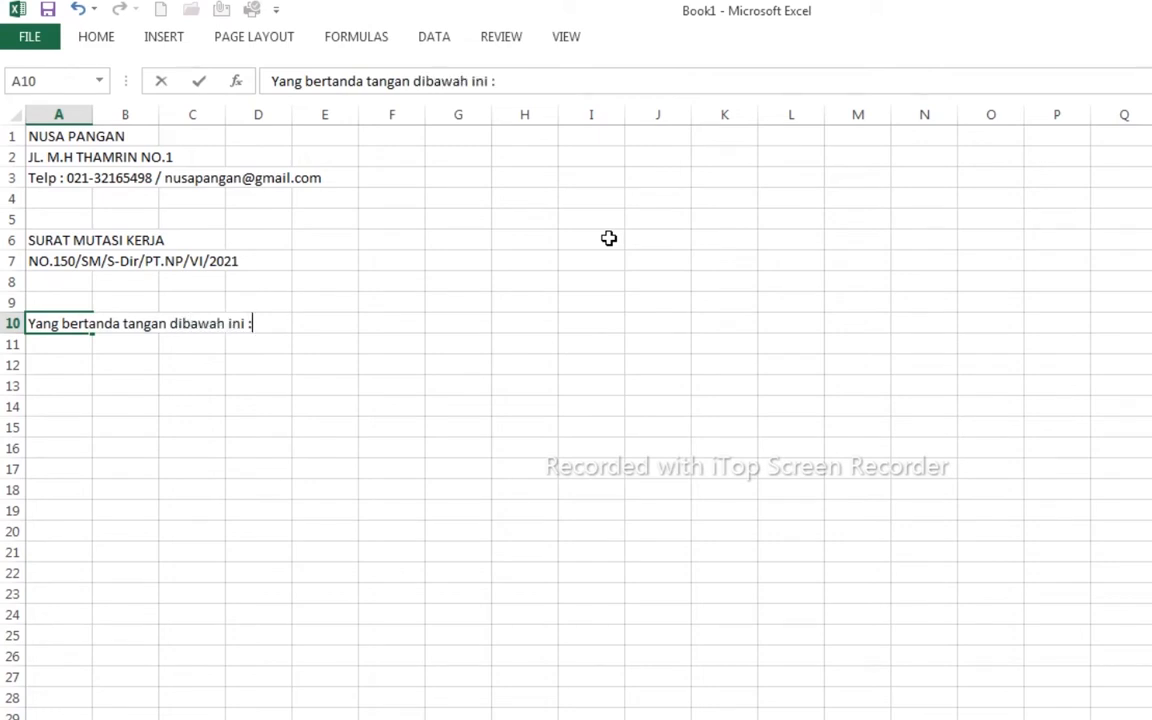
{"action": "key", "text": "Return"}
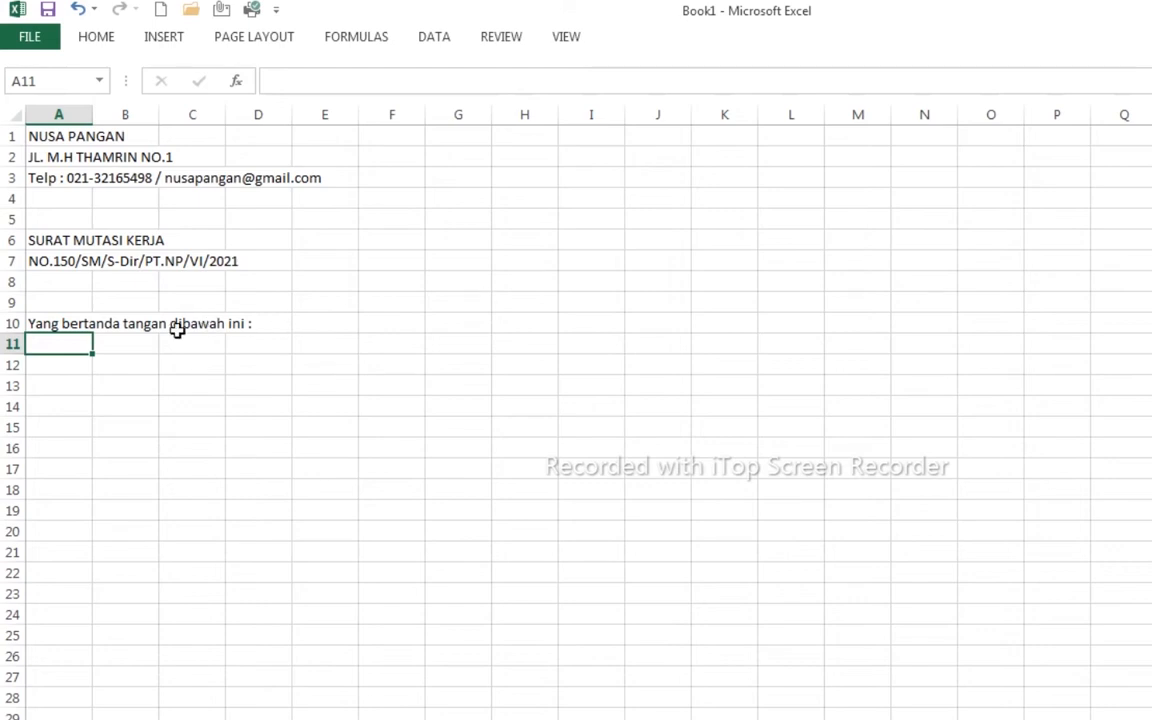
- Enter the Nama and Jabatan labels in B11:B12 with colons beside them
{"action": "left_click", "coordinate": [115, 345]}
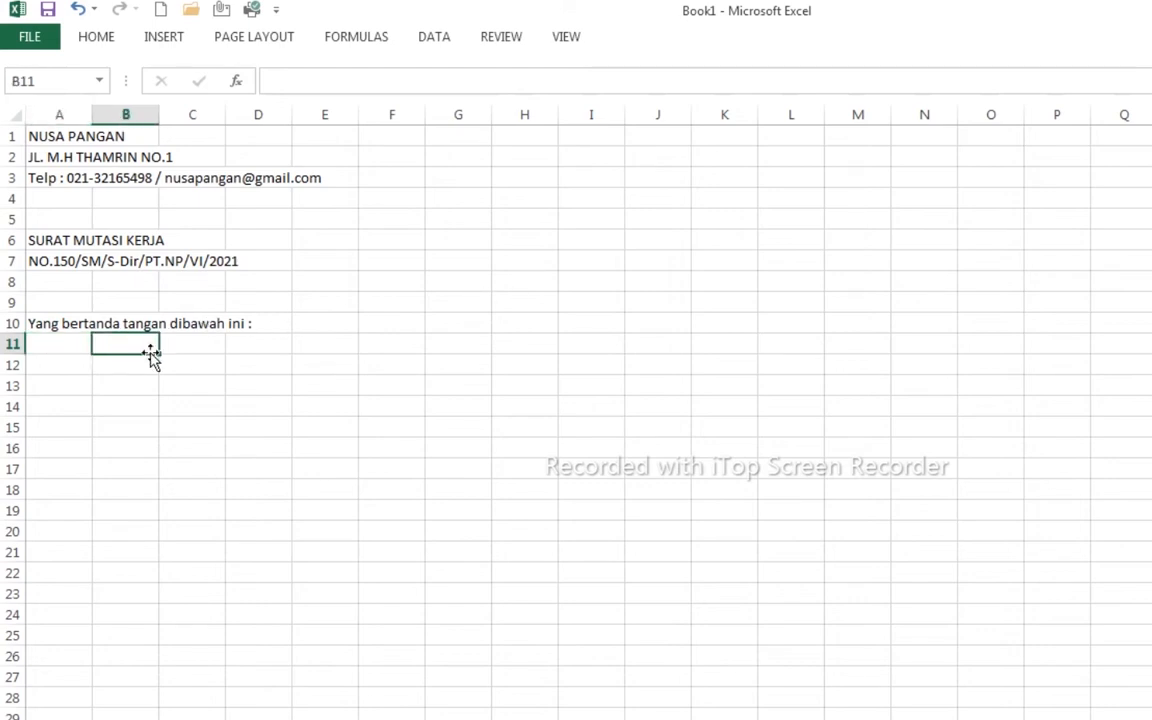
{"action": "type", "text": "Nama"}
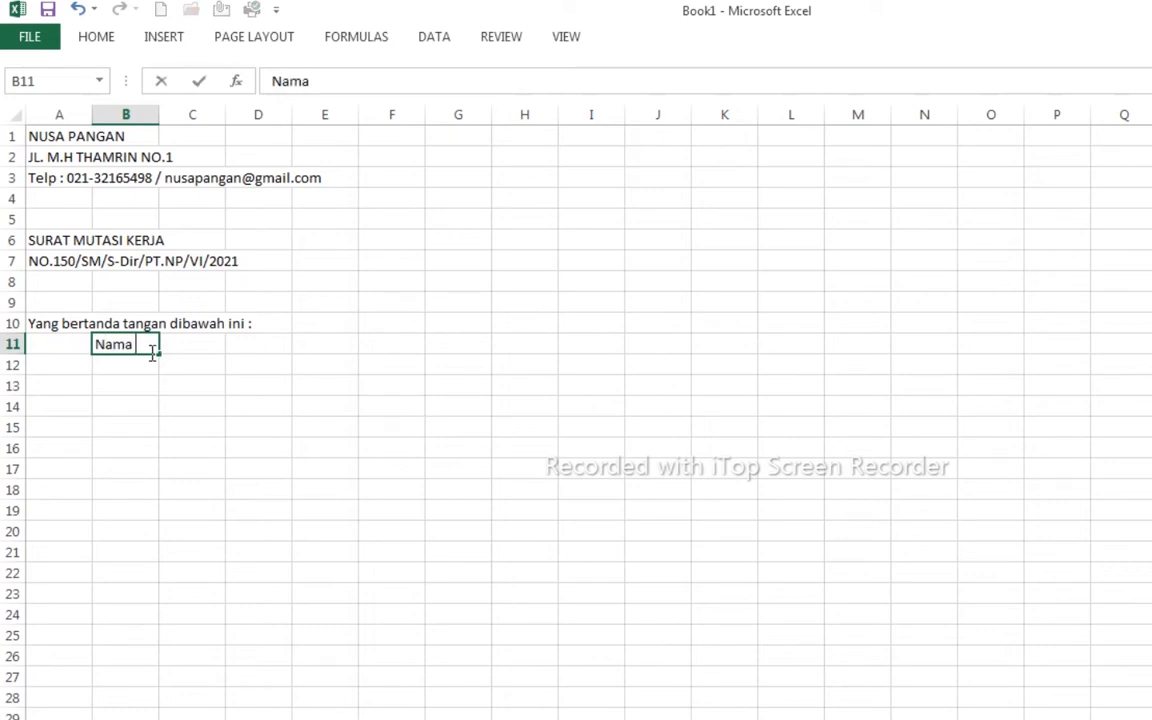
{"action": "key", "text": "Return"}
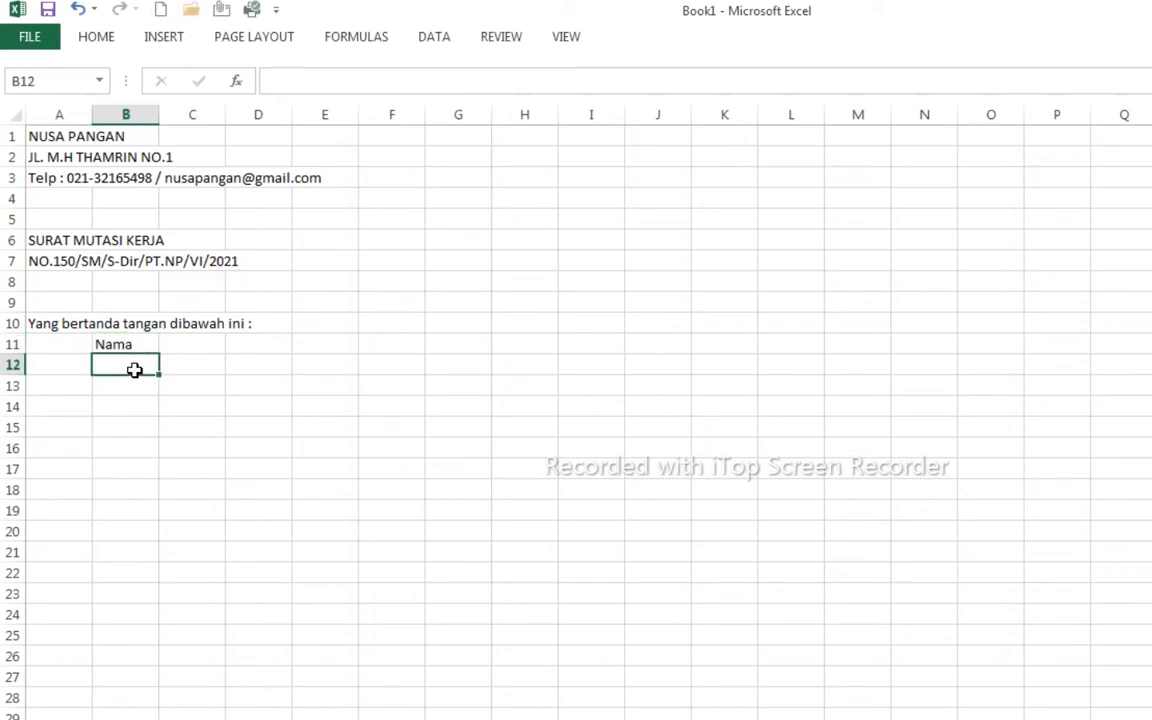
{"action": "type", "text": "Jabatan"}
{"action": "key", "text": "Return"}
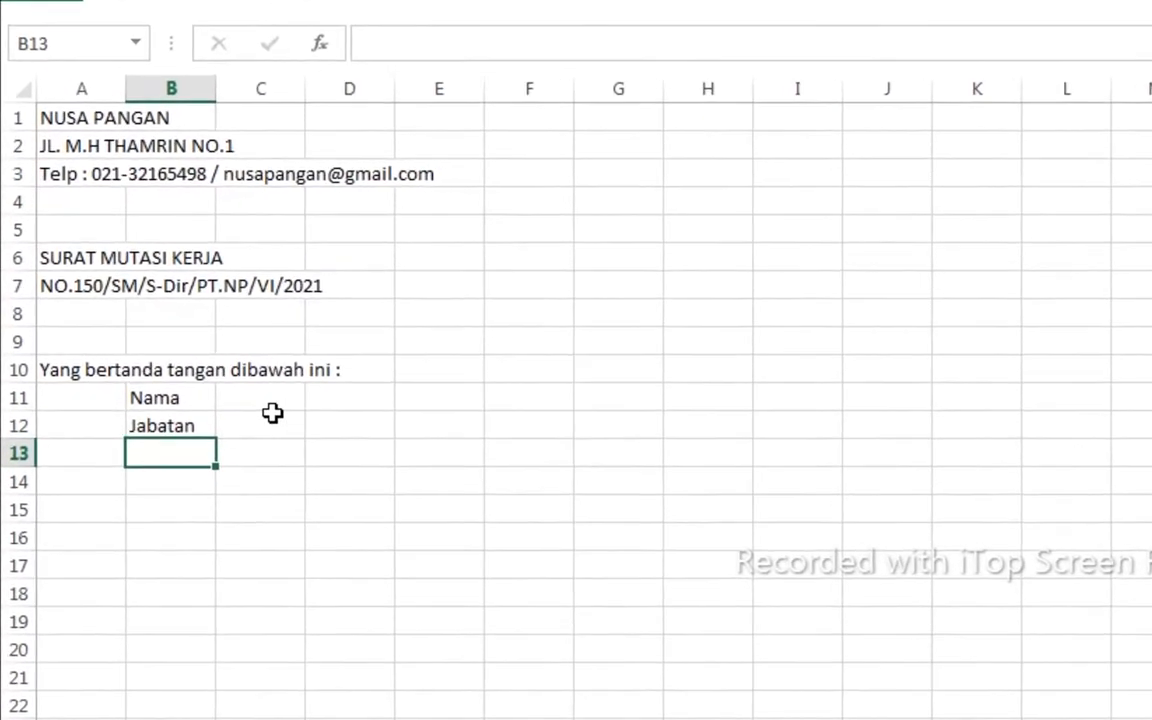
{"action": "left_click", "coordinate": [254, 401]}
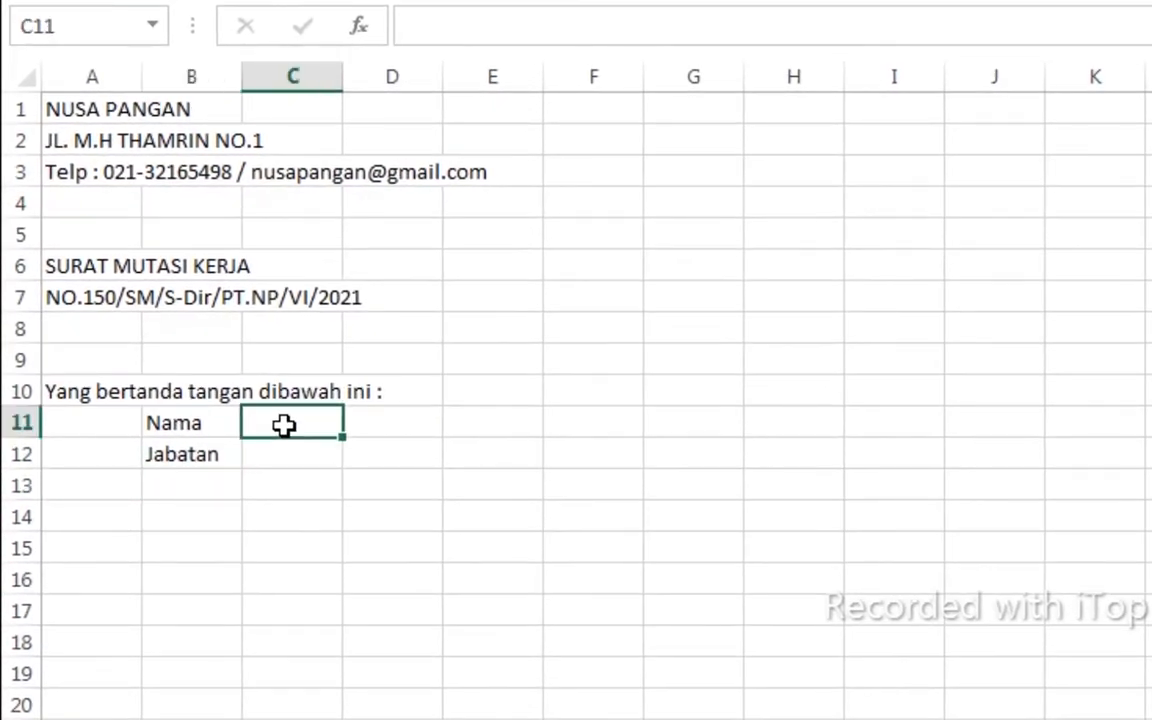
{"action": "double_click", "coordinate": [285, 425]}
{"action": "key", "text": "Return"}
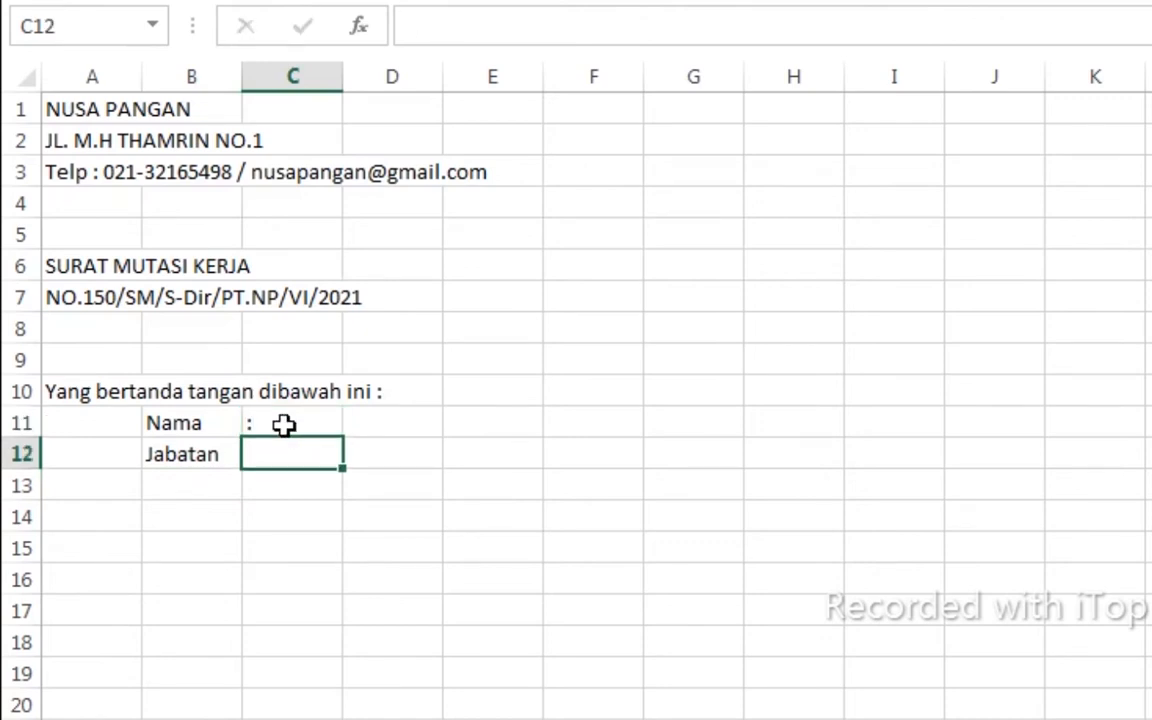
{"action": "type", "text": ":"}
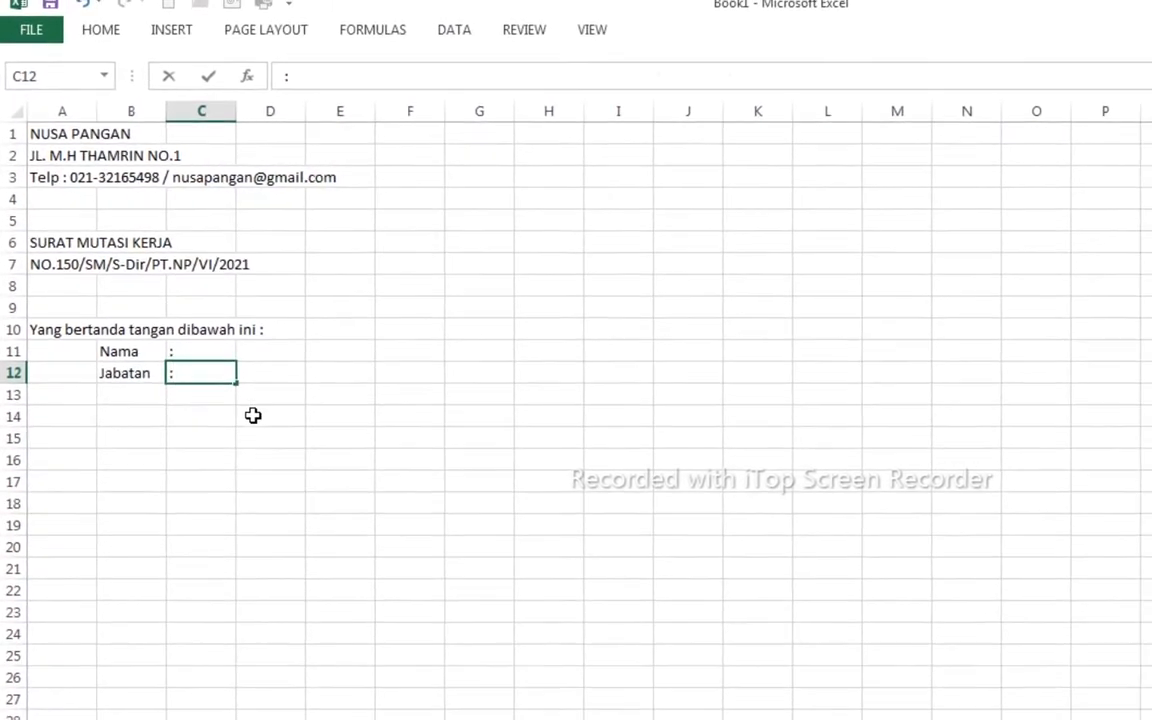
- Type the sentence deciding the transfer on behalf of PT. NUSA PANGAN in A13
{"action": "left_click", "coordinate": [83, 391]}
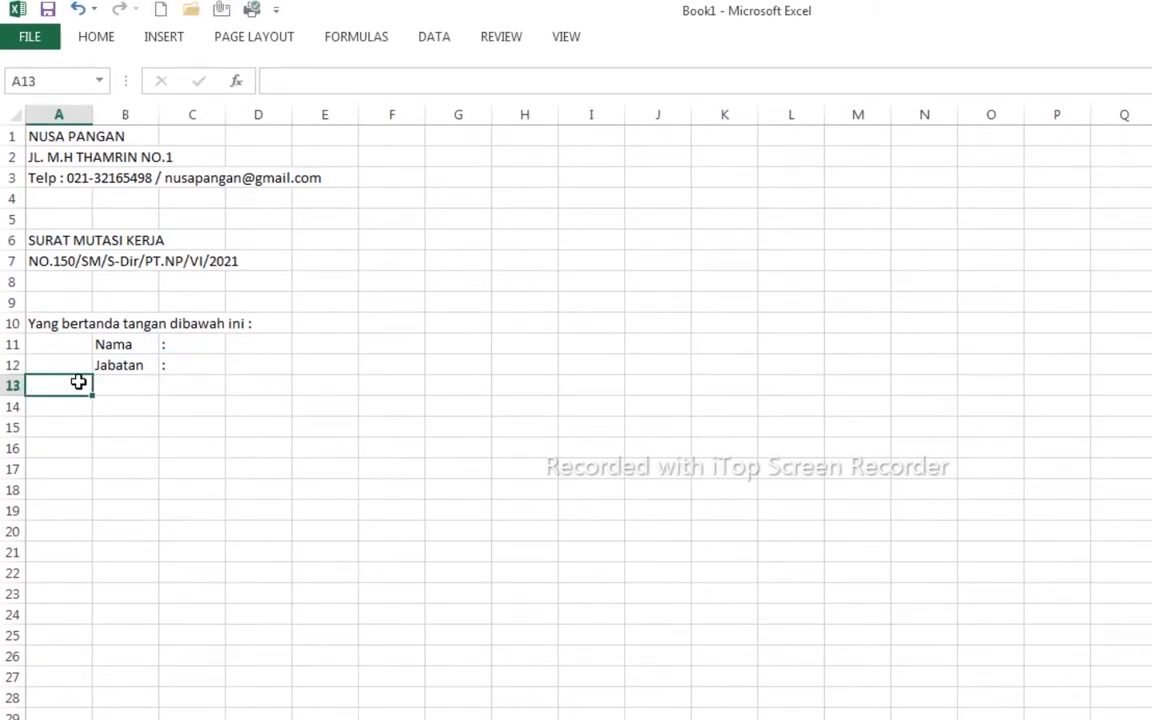
{"action": "type", "text": "yang dengan ini bertindak d"}
{"action": "key", "text": "BackSpace"}
{"action": "type", "text": "atas nama PT. NUSA PANGAN. "}
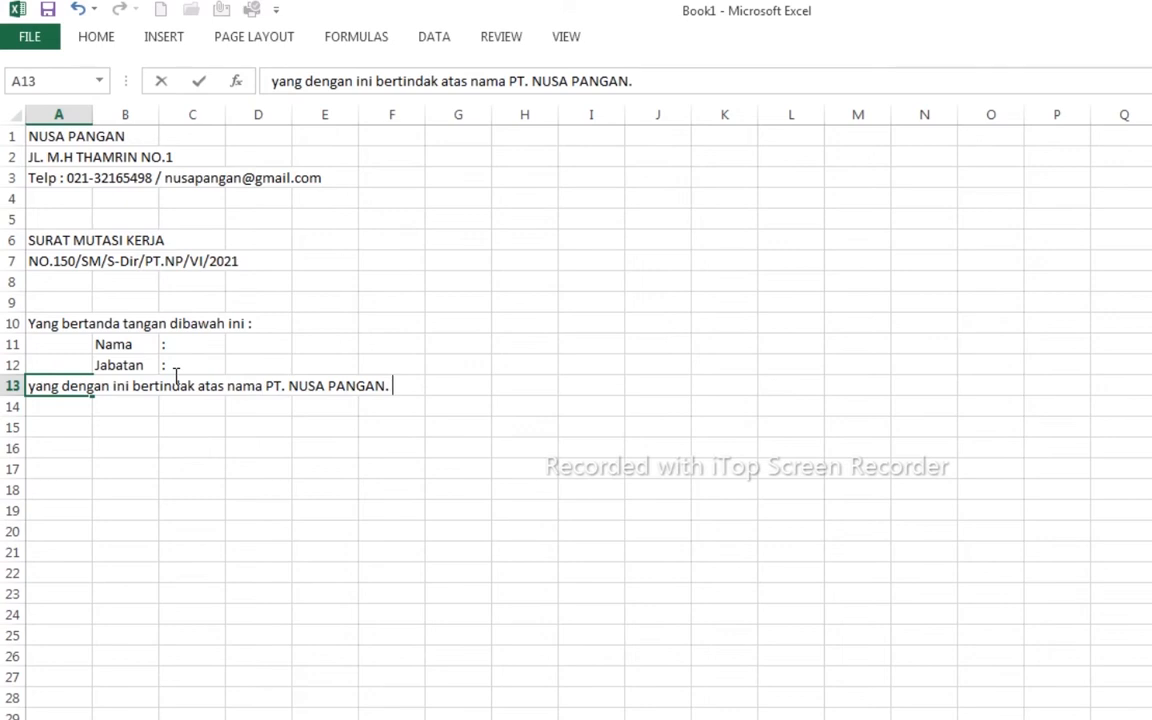
{"action": "type", "text": "Memutuskan untuk melakukan mutasi terhadap karyawan "}
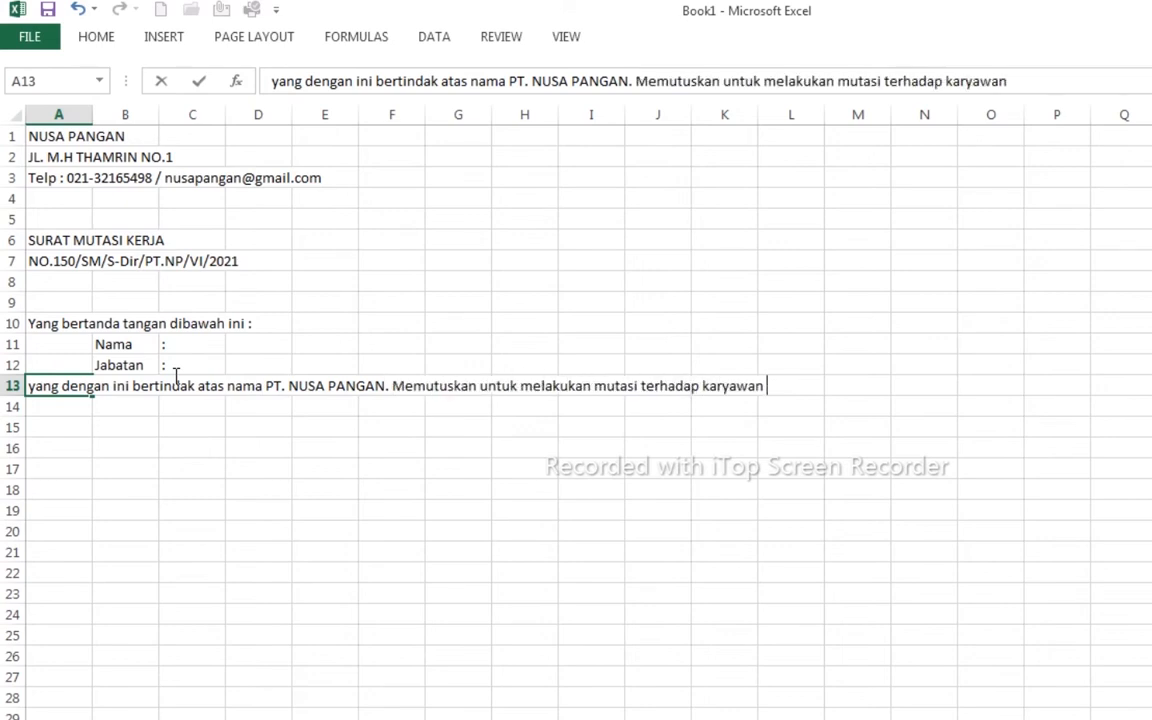
{"action": "type", "text": "PT.NUSA PANGAN di bawah ini :"}
{"action": "key", "text": "Return"}
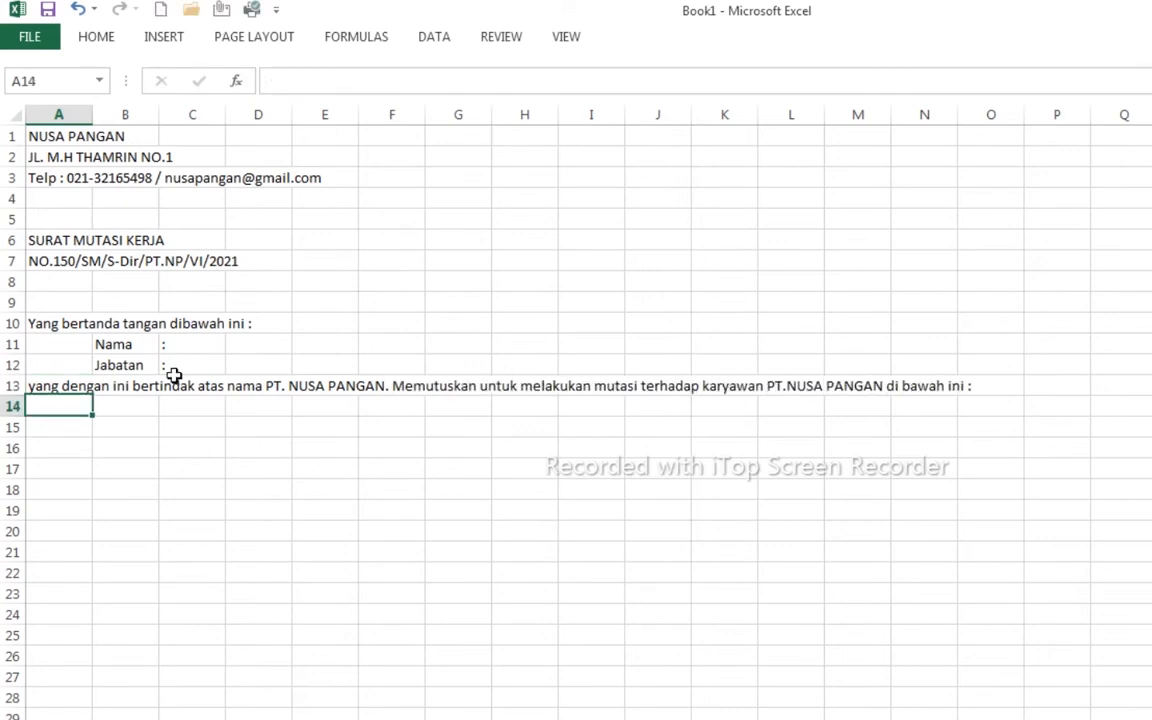
{"action": "key", "text": "Right"}
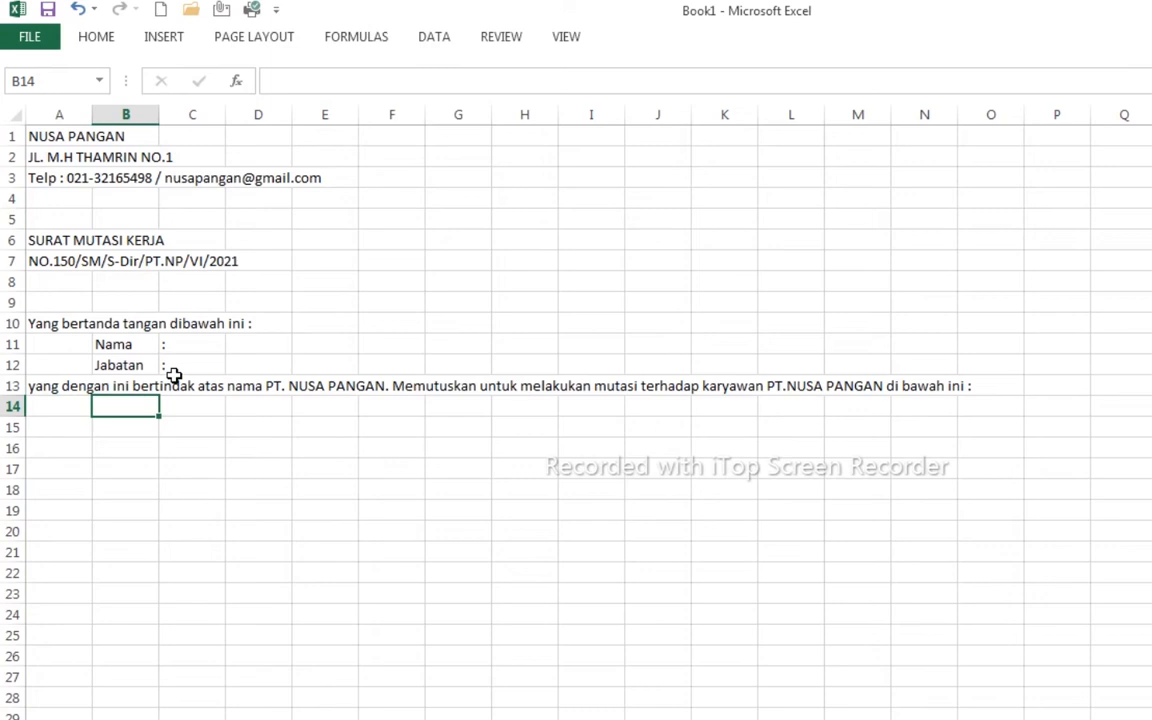
- Enter the employee labels Nama, No. Pegawai and Jabatan in rows 14–16
{"action": "type", "text": "Nama"}
{"action": "key", "text": "Return"}
{"action": "type", "text": "No. Pegawai"}
{"action": "key", "text": "Return"}
{"action": "type", "text": "Jabatan"}
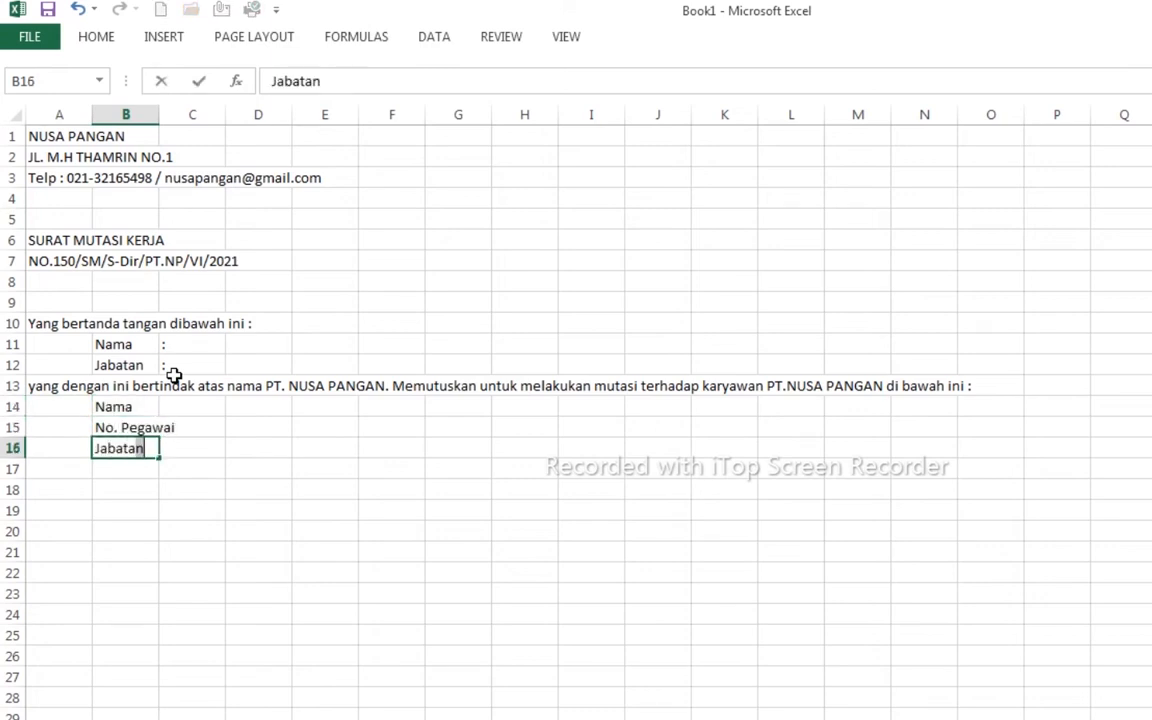
{"action": "key", "text": "Tab"}
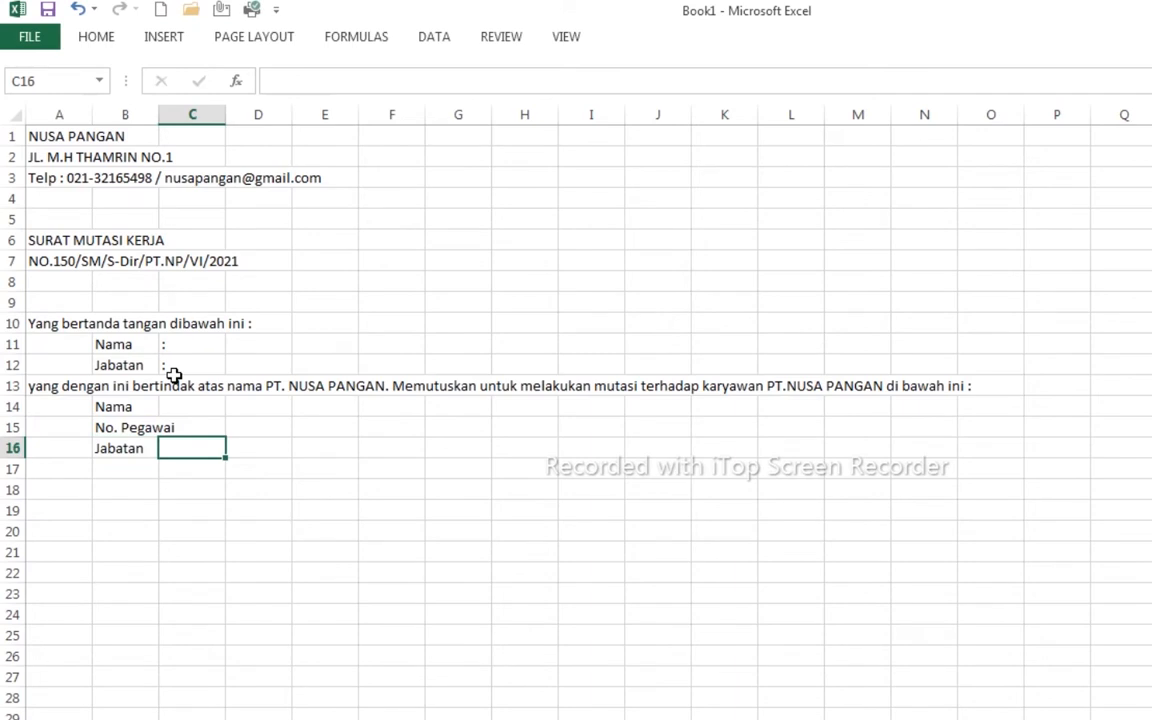
- Put colons beside the Nama, No. Pegawai and Jabatan labels
{"action": "left_click", "coordinate": [181, 404]}
{"action": "type", "text": ":"}
{"action": "key", "text": "Tab"}
{"action": "key", "text": "Down"}
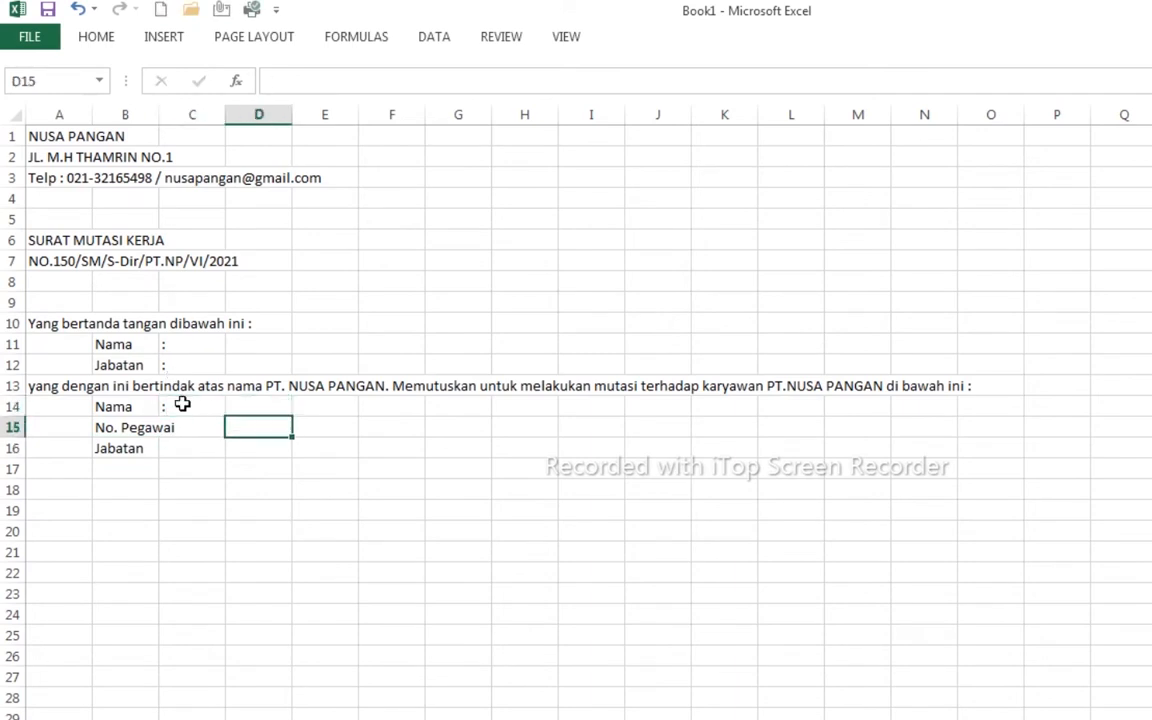
{"action": "key", "text": "Left"}
{"action": "type", "text": ":"}
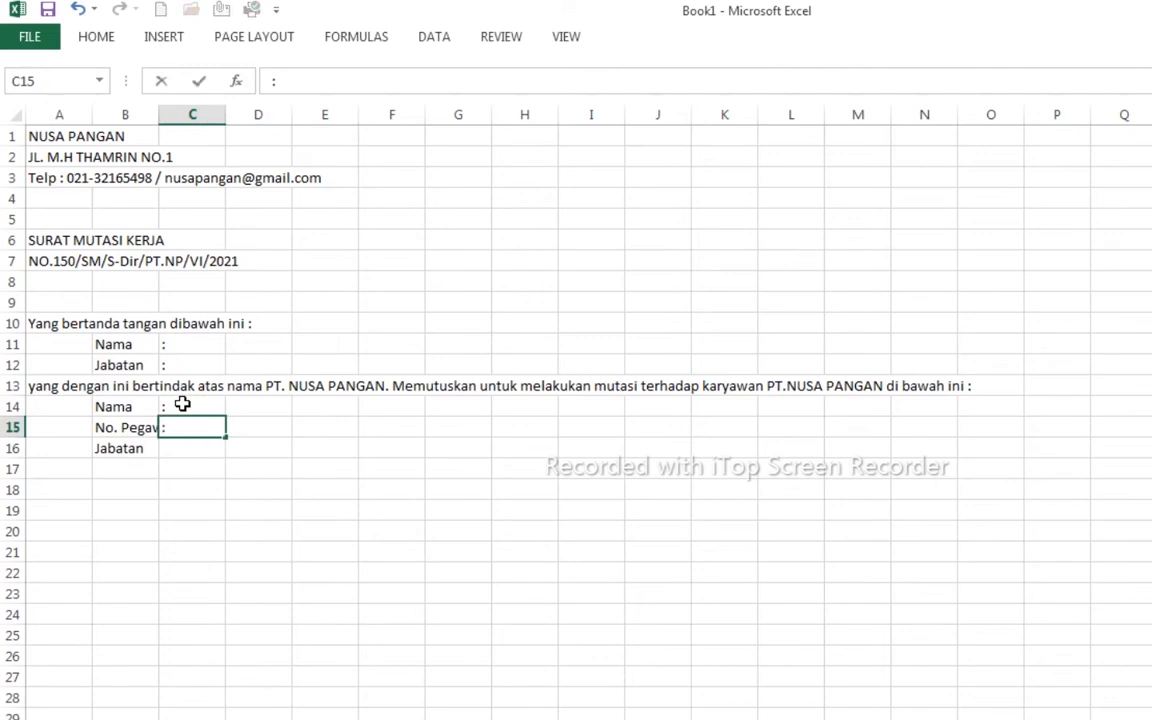
{"action": "key", "text": "Return"}
{"action": "type", "text": ":"}
{"action": "key", "text": "Return"}
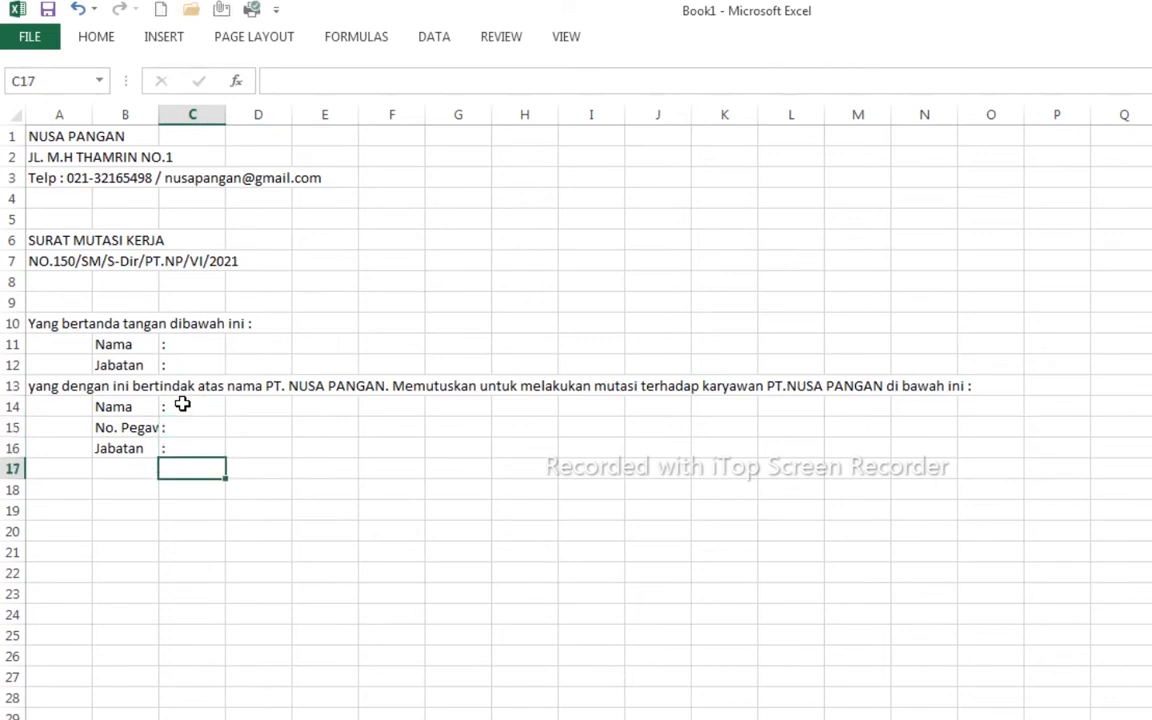
{"action": "key", "text": "Down"}
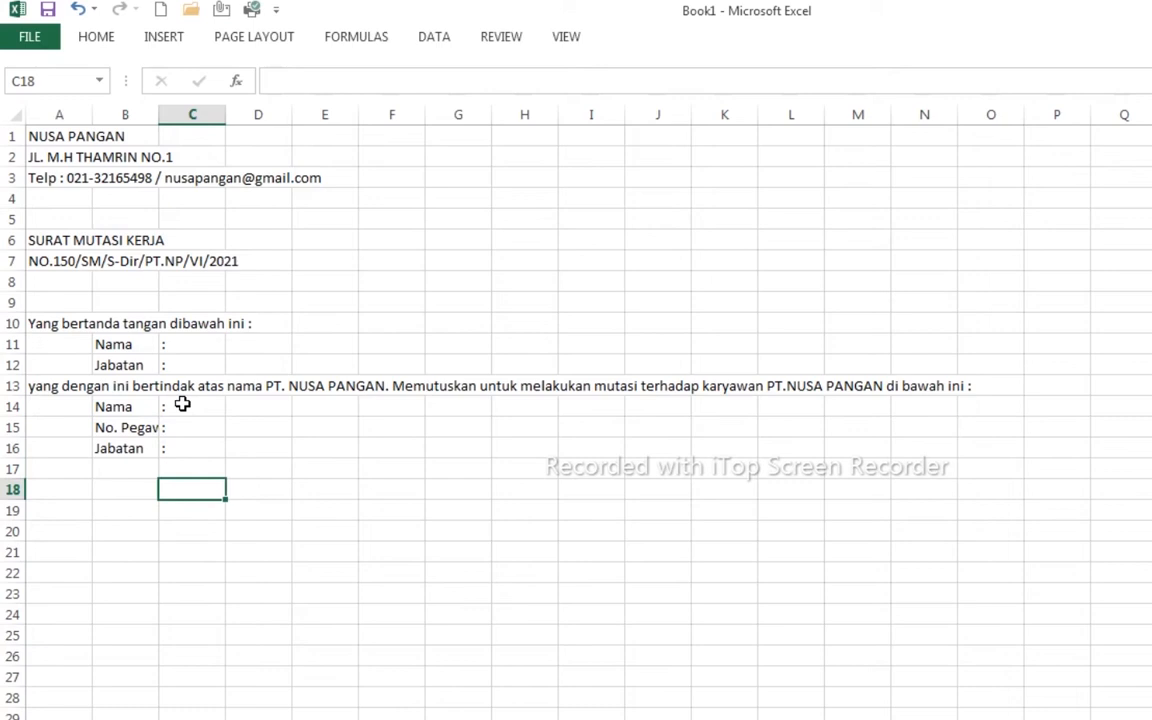
{"action": "key", "text": "Left"}
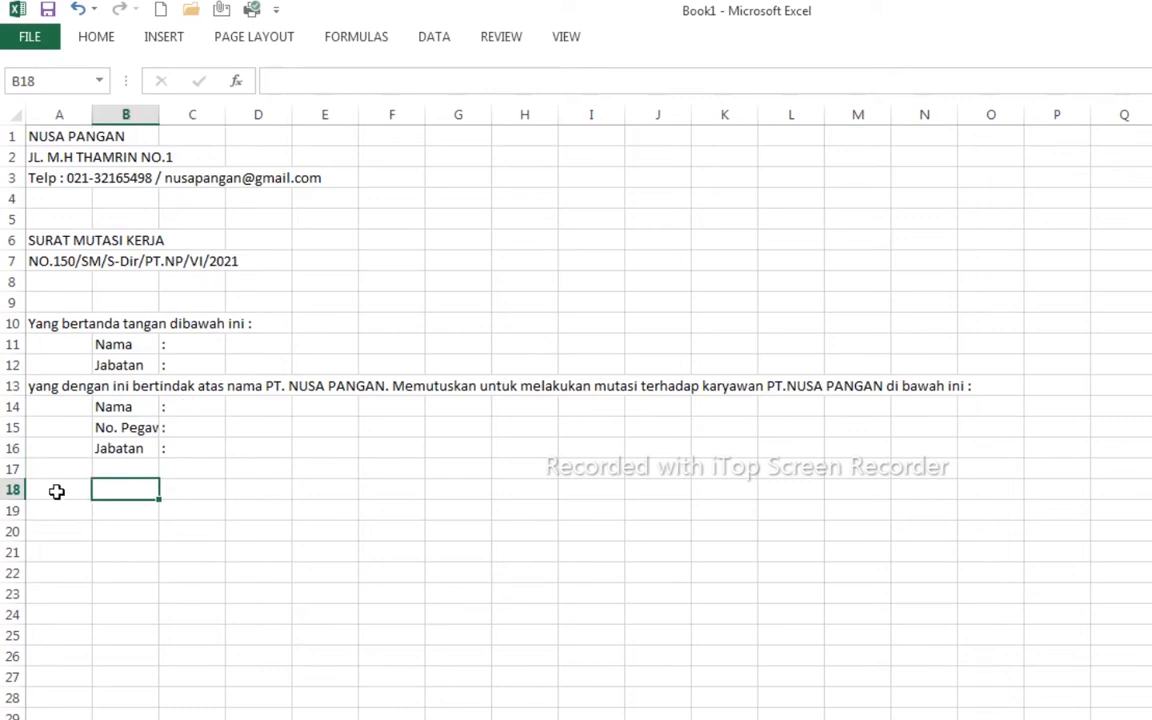
- Type 'jabatan serta lokasi kantor yang baru adalah sebagai berikut :' in row 18
{"action": "left_click", "coordinate": [58, 488]}
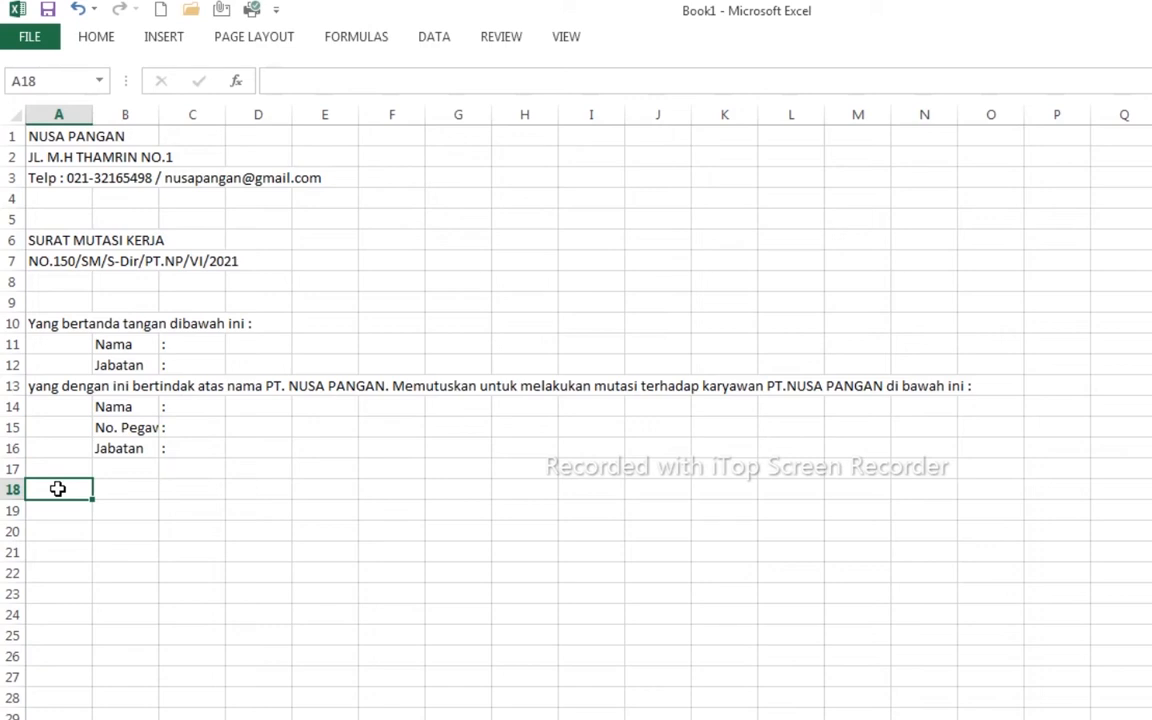
{"action": "type", "text": "jabatan serta likasi"}
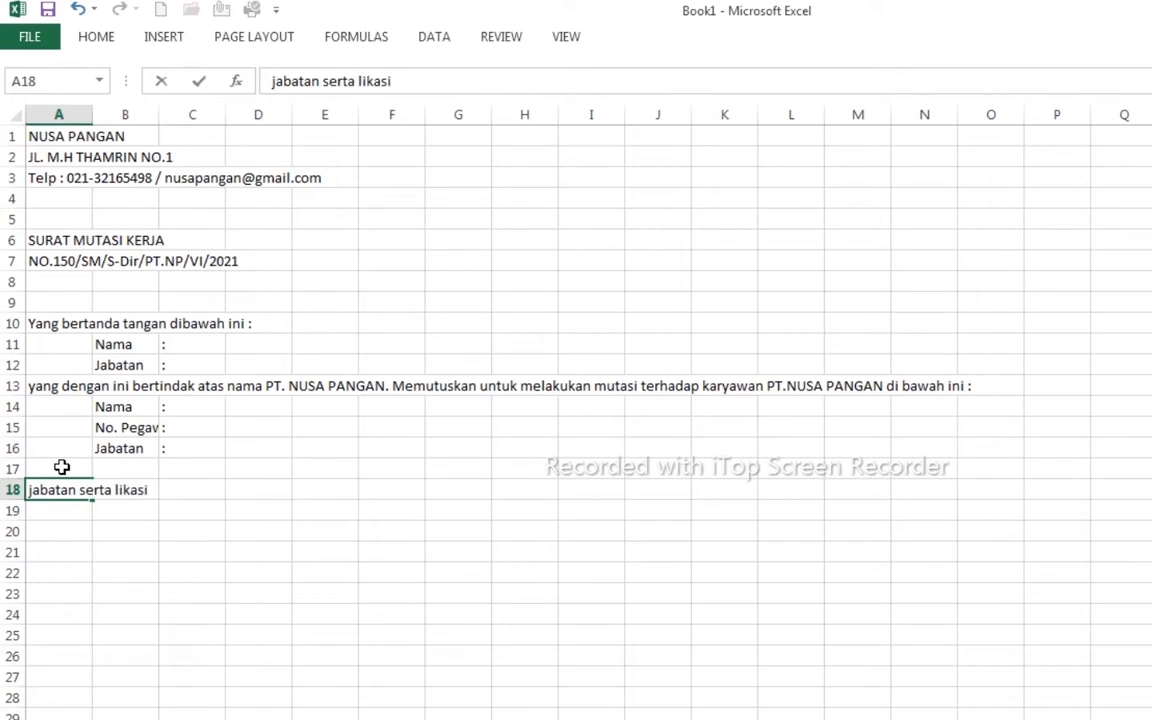
{"action": "key", "text": "BackSpace"}
{"action": "key", "text": "BackSpace"}
{"action": "key", "text": "BackSpace"}
{"action": "key", "text": "BackSpace"}
{"action": "key", "text": "BackSpace"}
{"action": "key", "text": "BackSpace"}
{"action": "type", "text": "okasi kantor"}
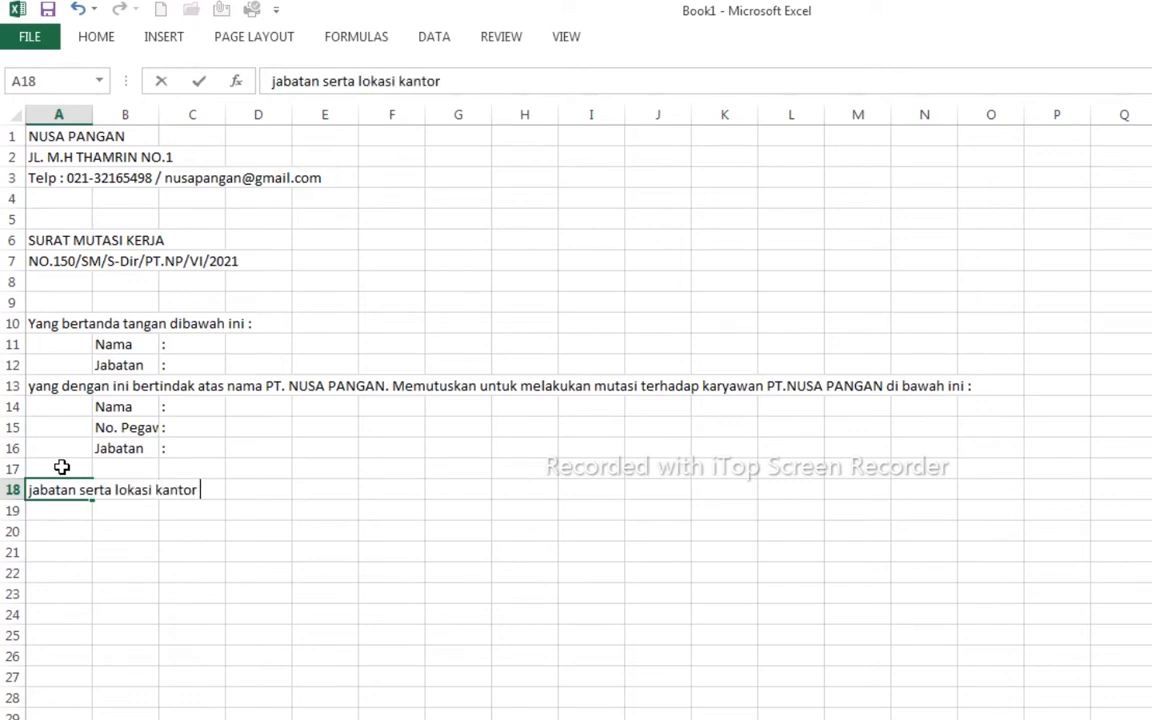
{"action": "type", "text": " yang baru adalah se"}
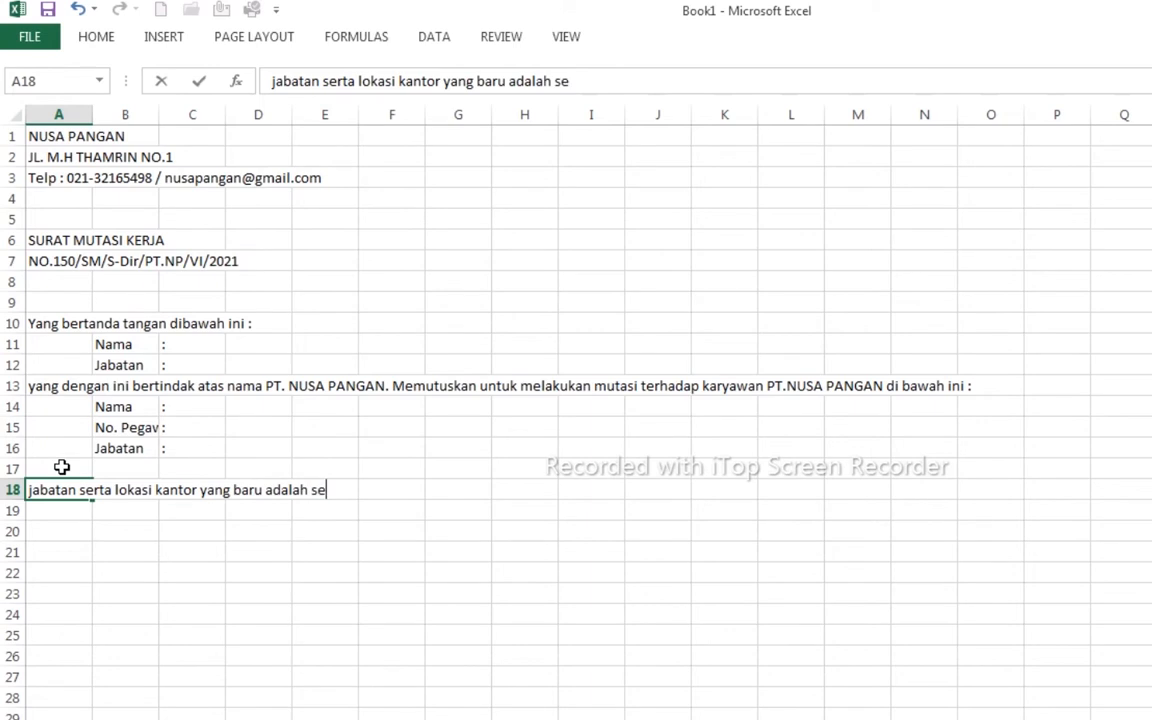
{"action": "type", "text": "bagai berikut :"}
{"action": "key", "text": "Return"}
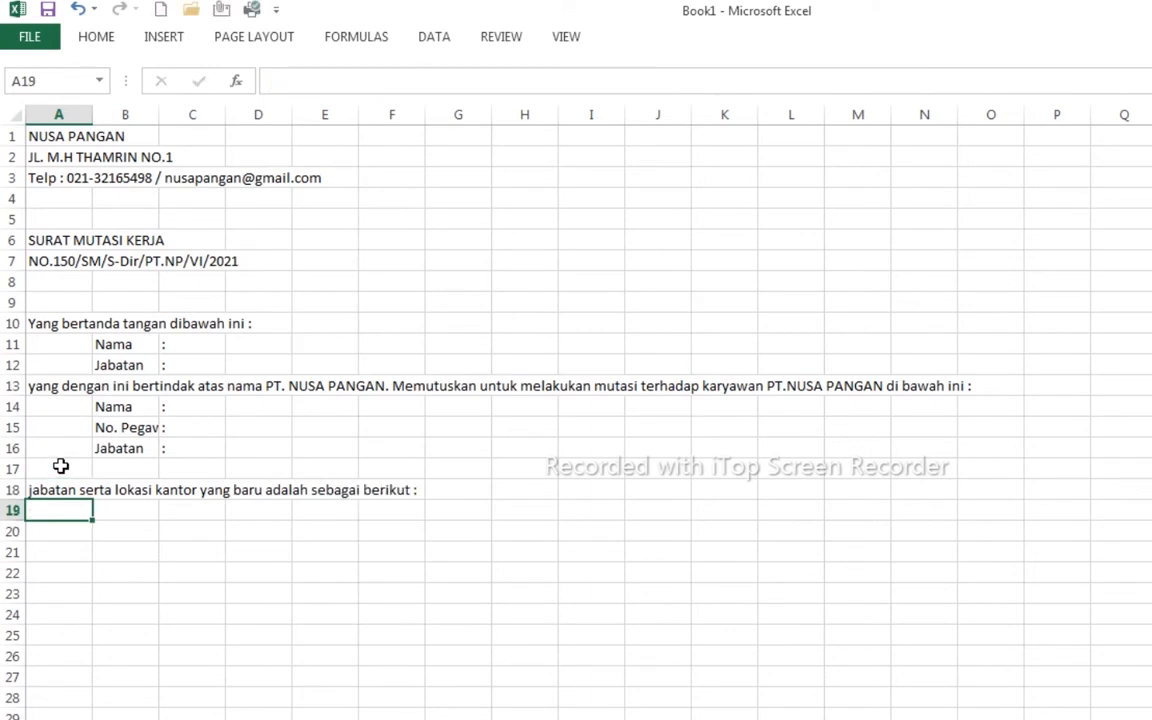
- Add the new-posting labels Jabatan and Kantor in rows 19–20 with colons
{"action": "left_click", "coordinate": [113, 515]}
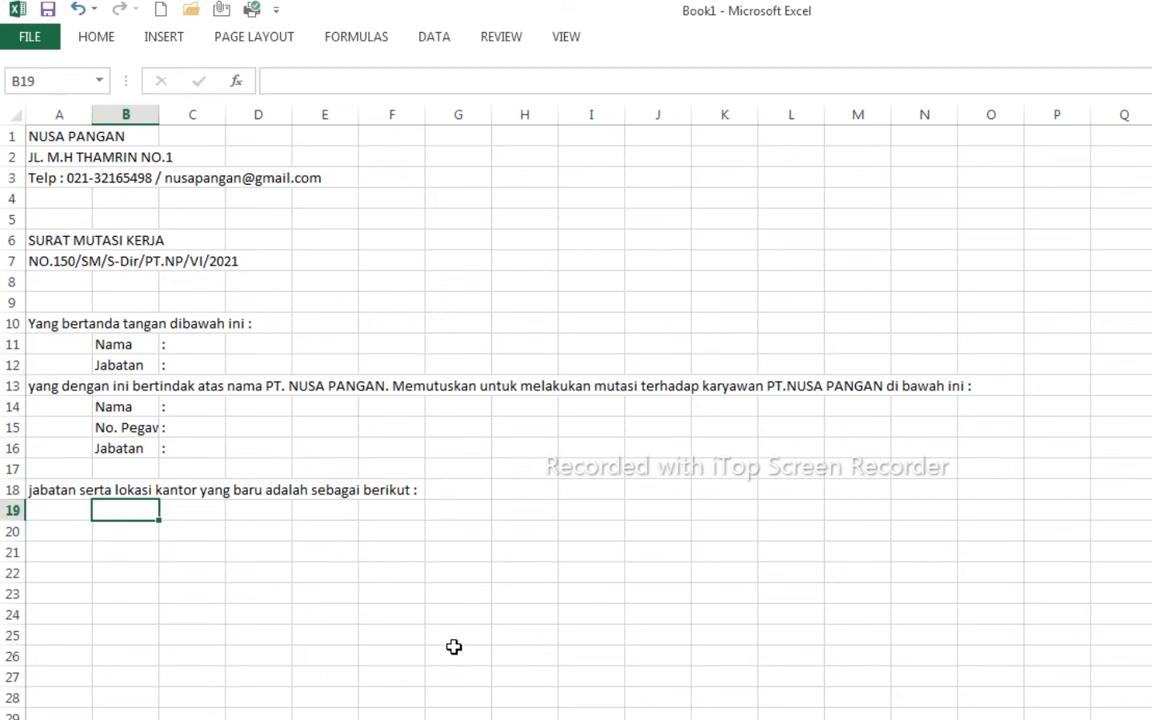
{"action": "double_click", "coordinate": [139, 514]}
{"action": "type", "text": "Jabatan"}
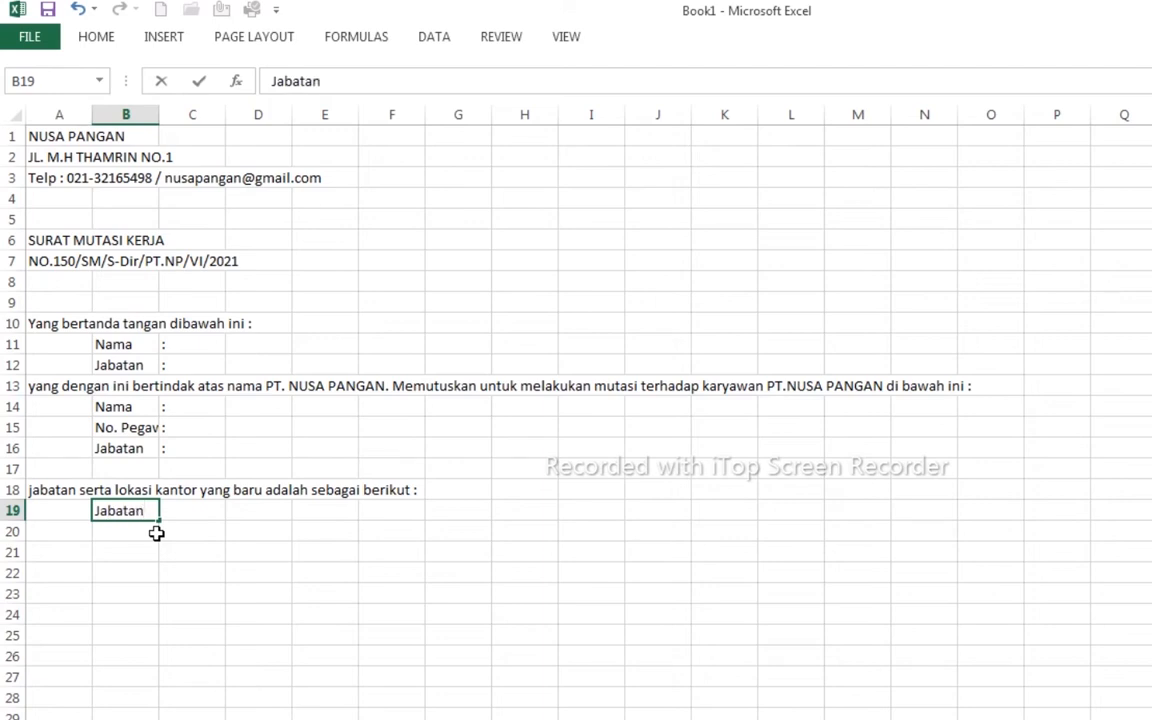
{"action": "key", "text": "Return"}
{"action": "type", "text": "Kantor"}
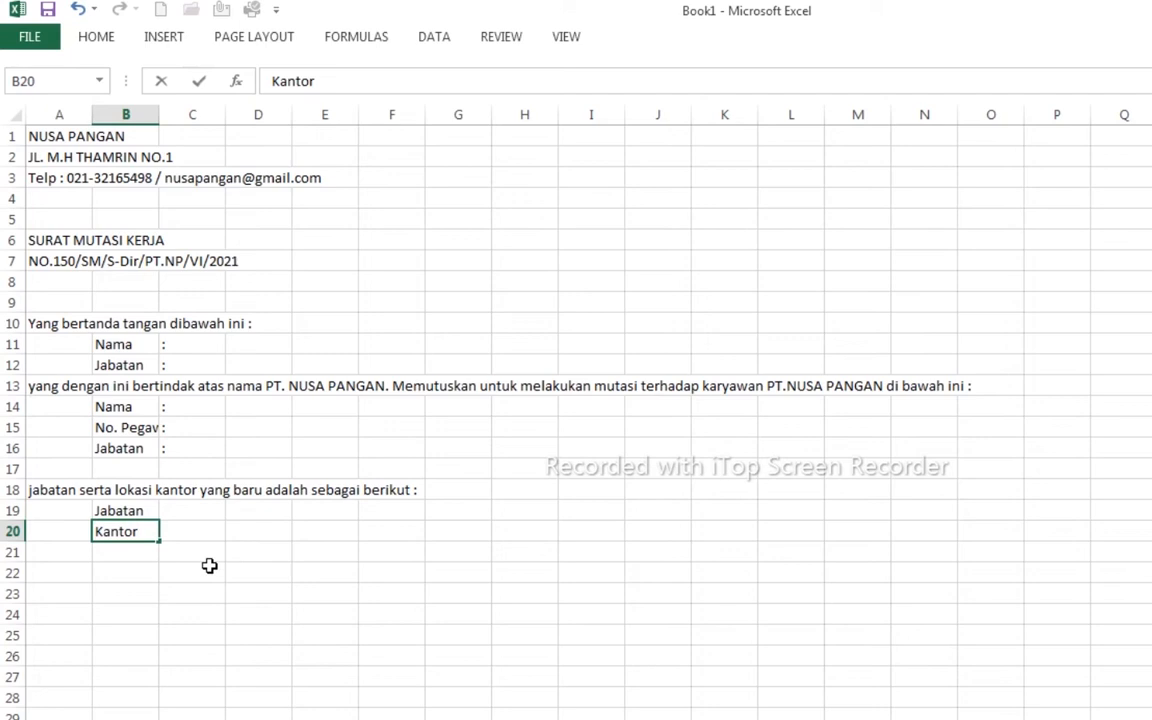
{"action": "left_click", "coordinate": [190, 516]}
{"action": "type", "text": ":"}
{"action": "key", "text": "Return"}
{"action": "type", "text": ":"}
{"action": "left_click", "coordinate": [195, 610]}
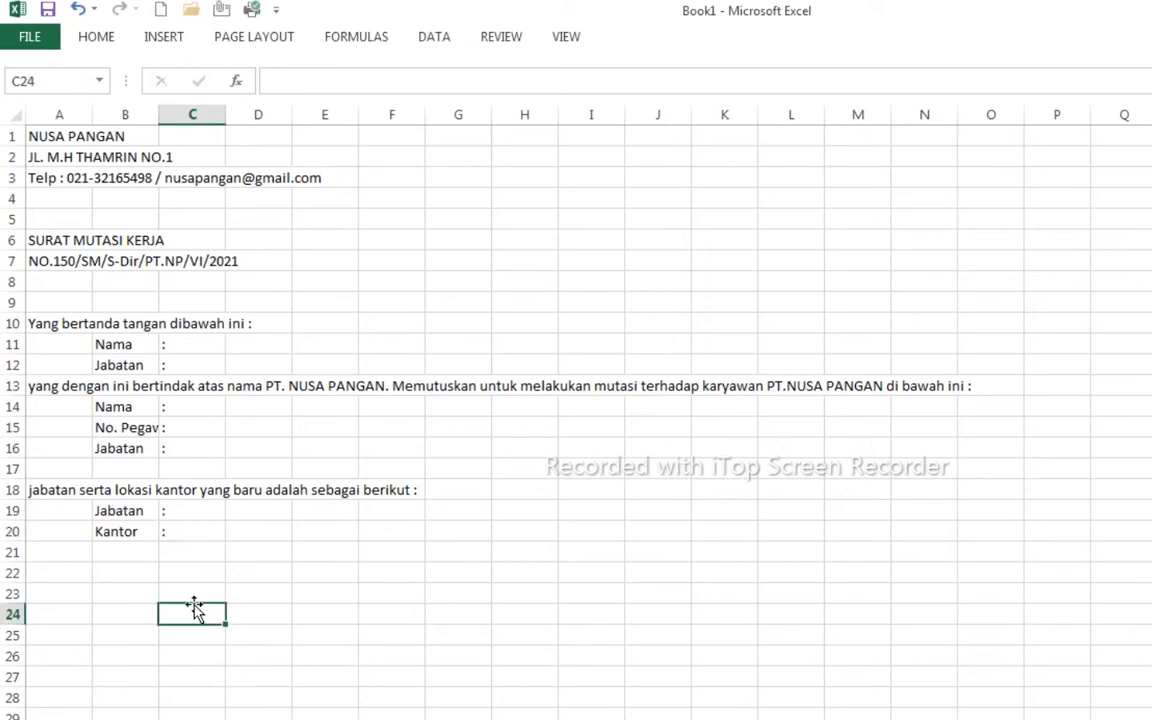
- Type the 6 januari 2022 effective-date paragraph and the 'demikian surat mutasi…' closing line
{"action": "left_click", "coordinate": [55, 551]}
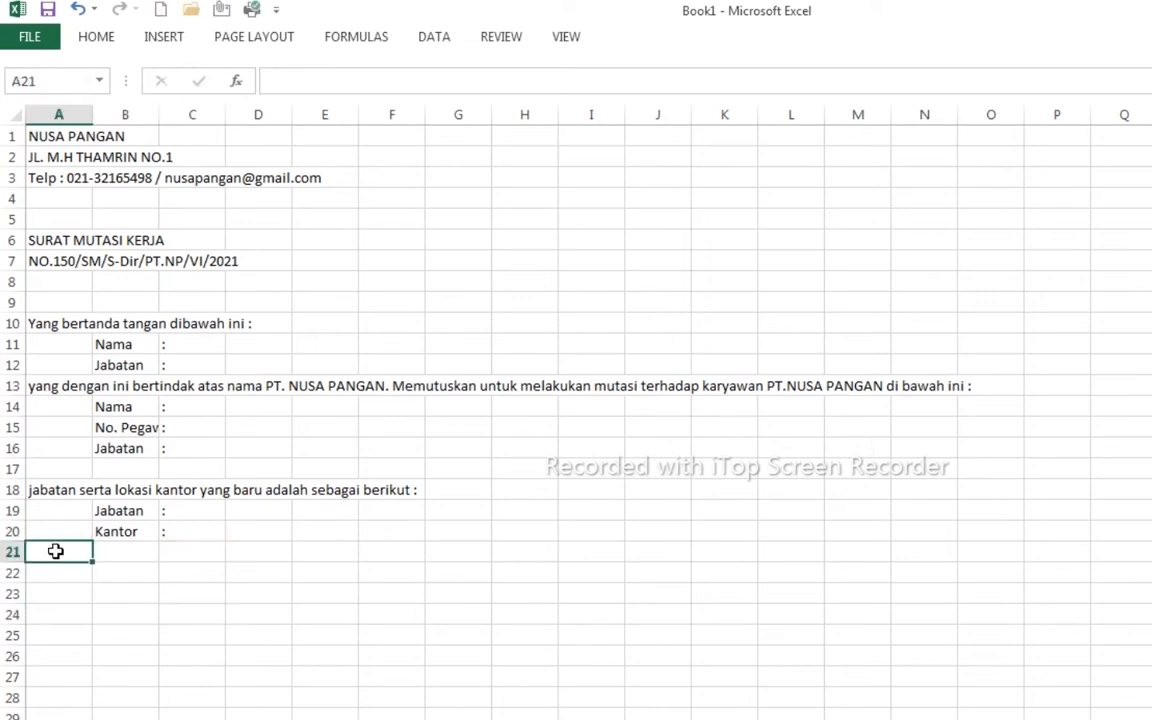
{"action": "key", "text": "Return"}
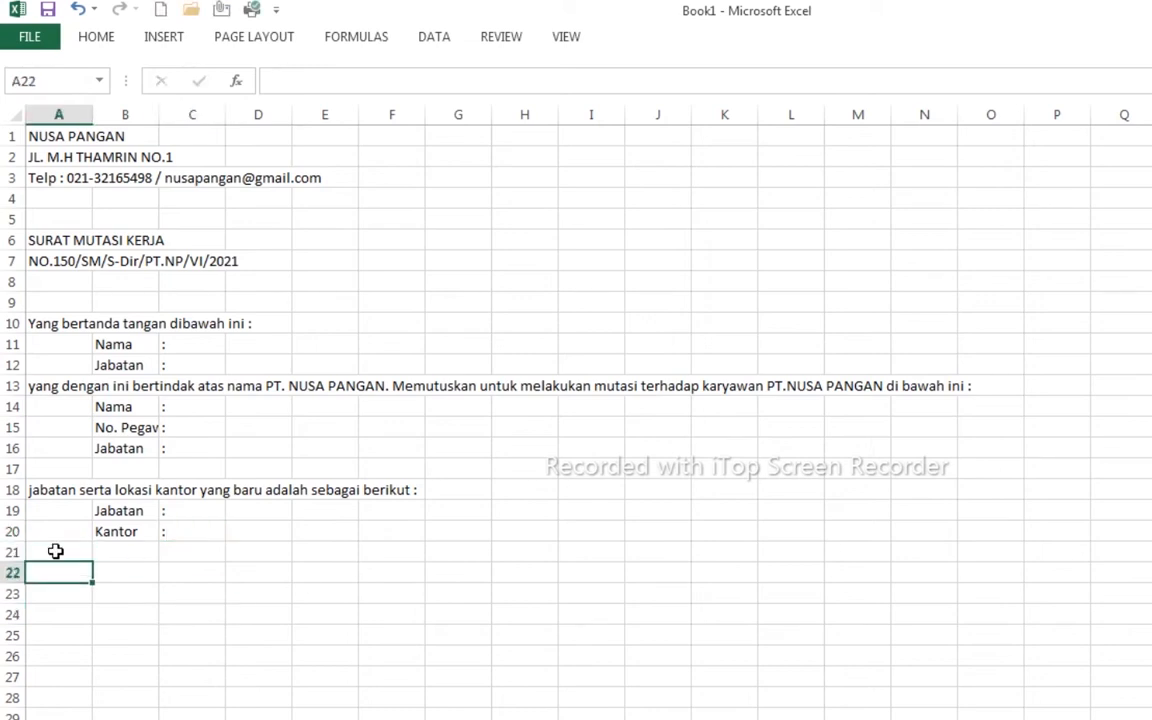
{"action": "type", "text": "proses mutasi ini mulai efektif pada tanggal 6 januari 2022. oleh karena itu kep"}
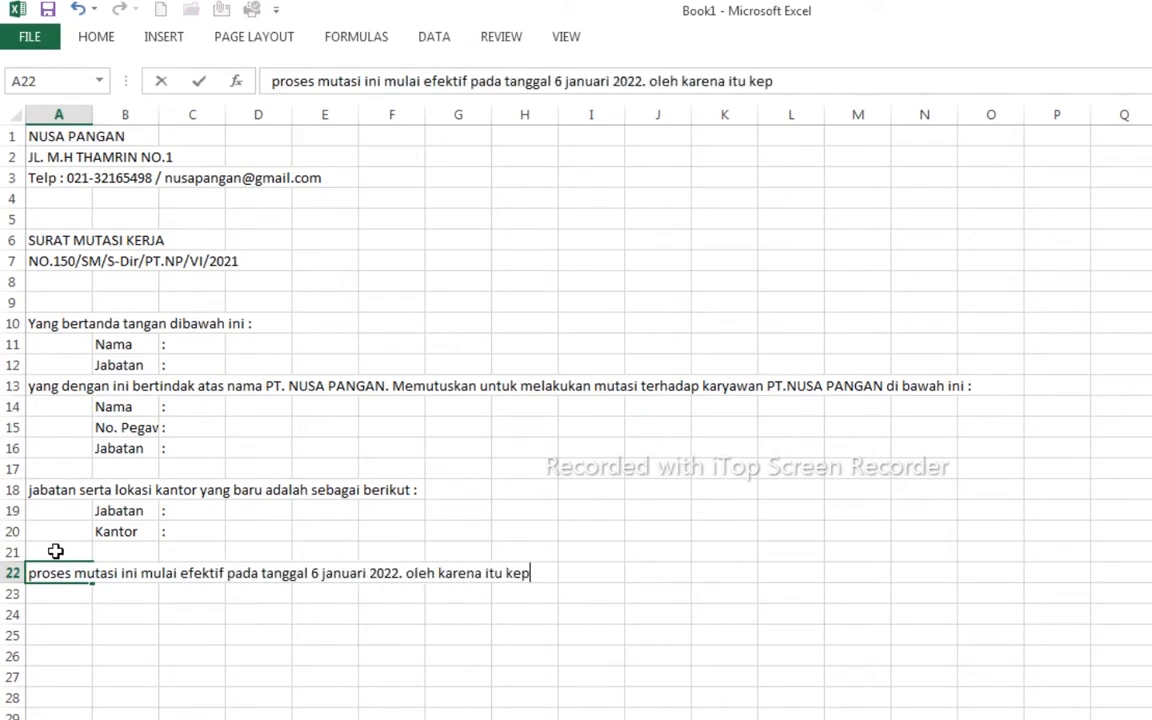
{"action": "type", "text": "ada karyawan yang bersangkutan beserta PT. NUSA PANGAN Bandung Segera mempersiapkan seg"}
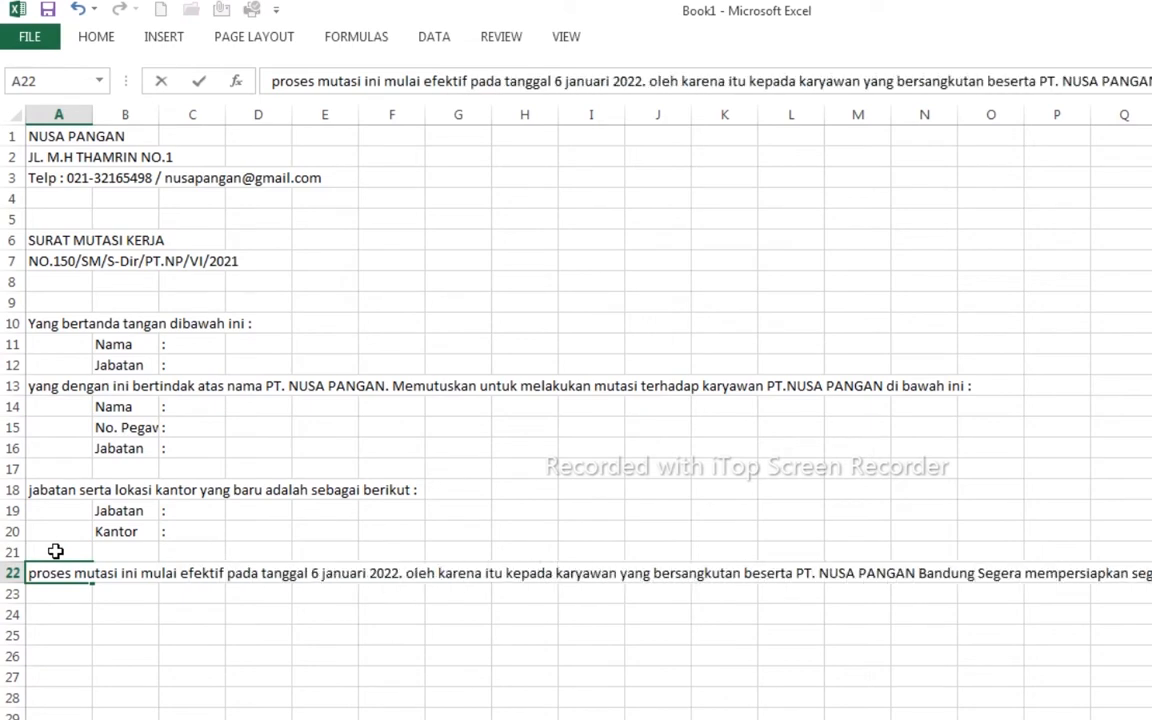
{"action": "type", "text": "ala sesuatunya sebelum tanggal"}
{"action": "key", "text": "Return"}
{"action": "key", "text": "Return"}
{"action": "type", "text": "demikian surat mutasi ini "}
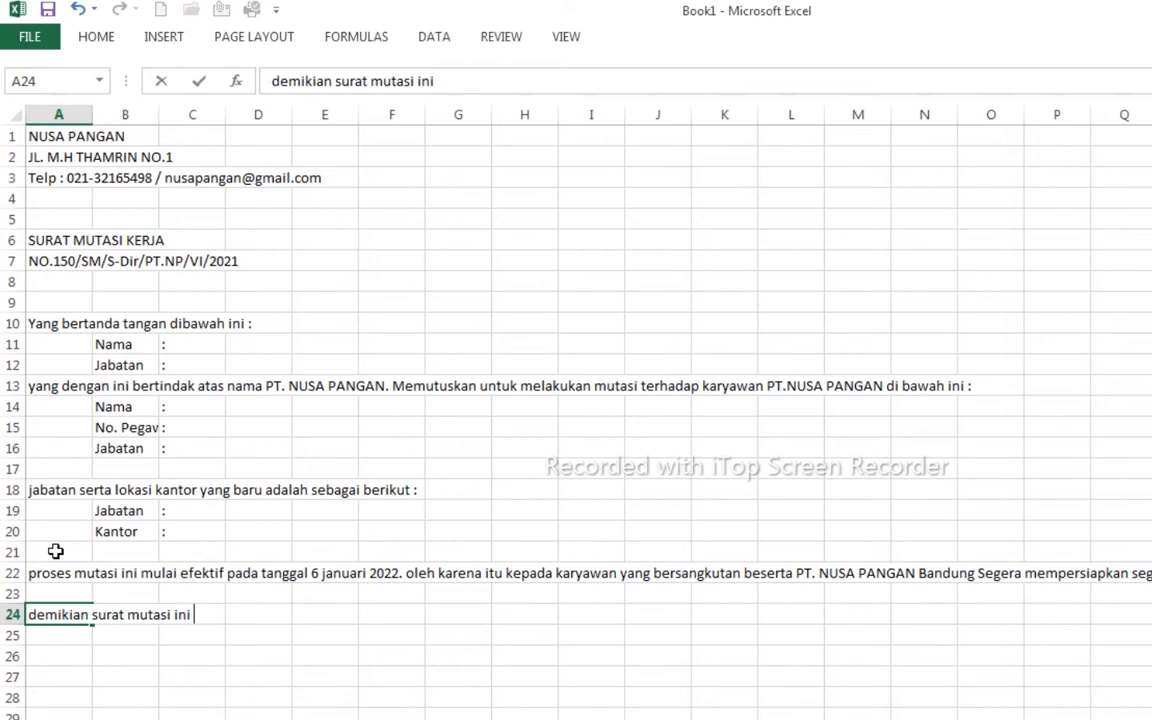
{"action": "type", "text": "dibuat untuk dapat dipergunakan sebagaimana mestinya."}
{"action": "key", "text": "Return"}
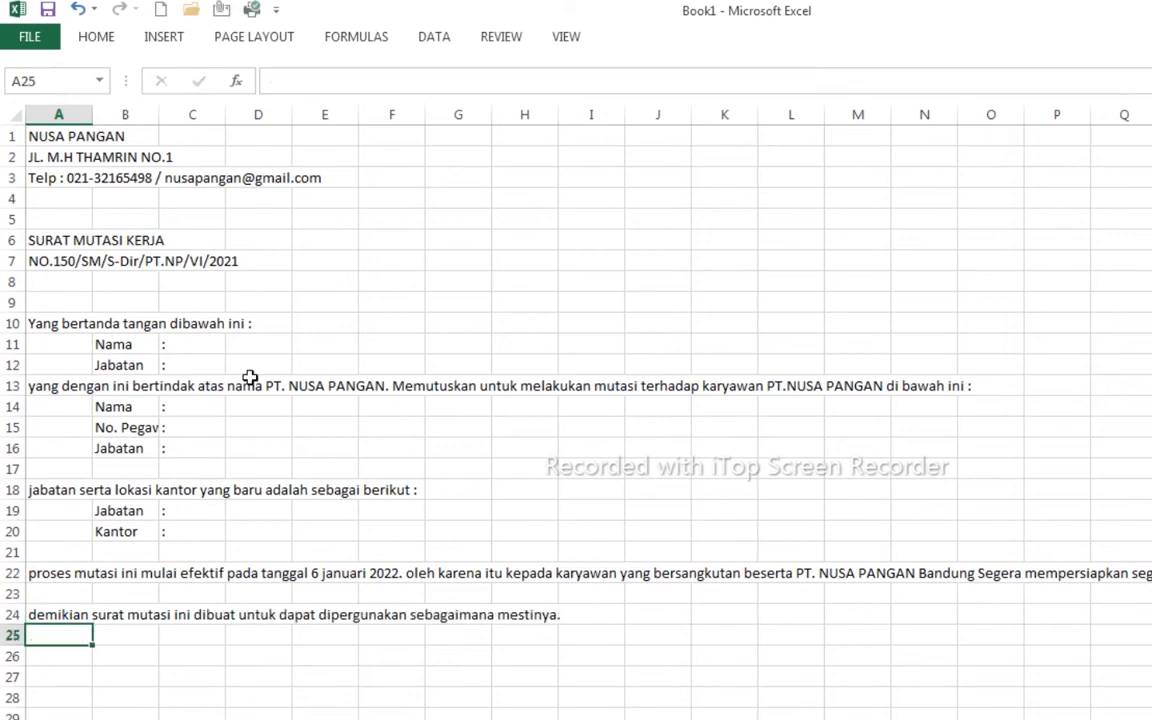
{"action": "left_click", "coordinate": [193, 347]}
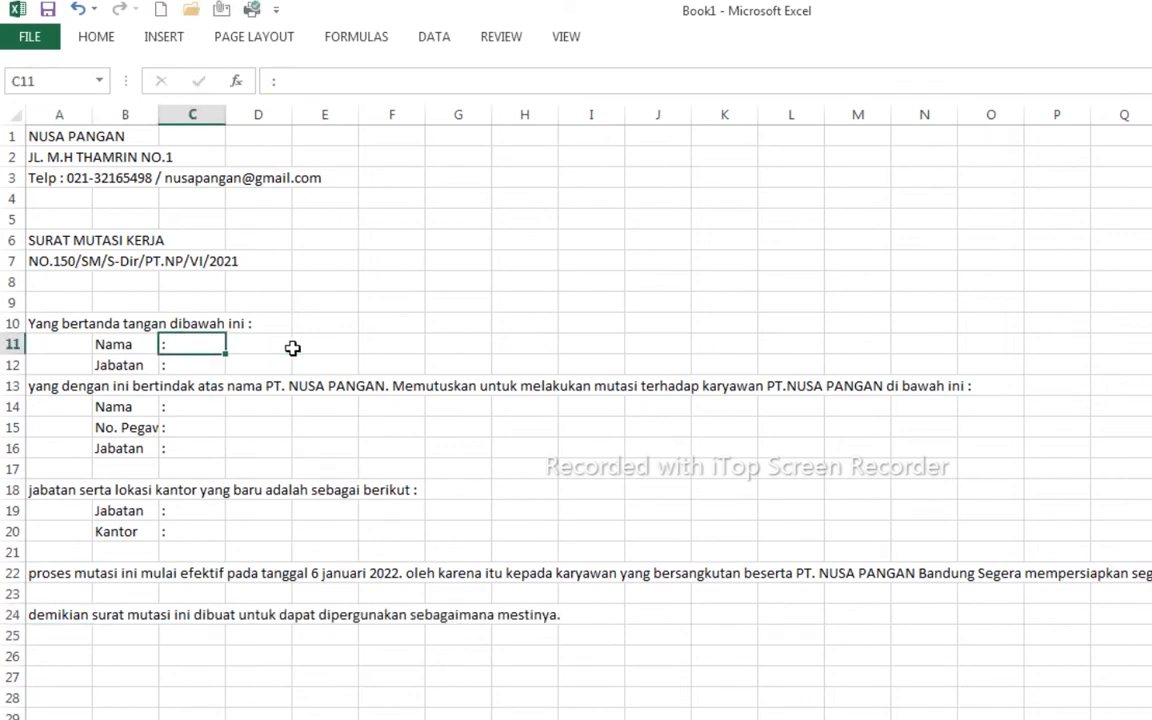
- Enter the signer's name and the position 'Direktur Utama PT. NUSA PANGAN' in D11:D12
{"action": "left_click", "coordinate": [275, 345]}
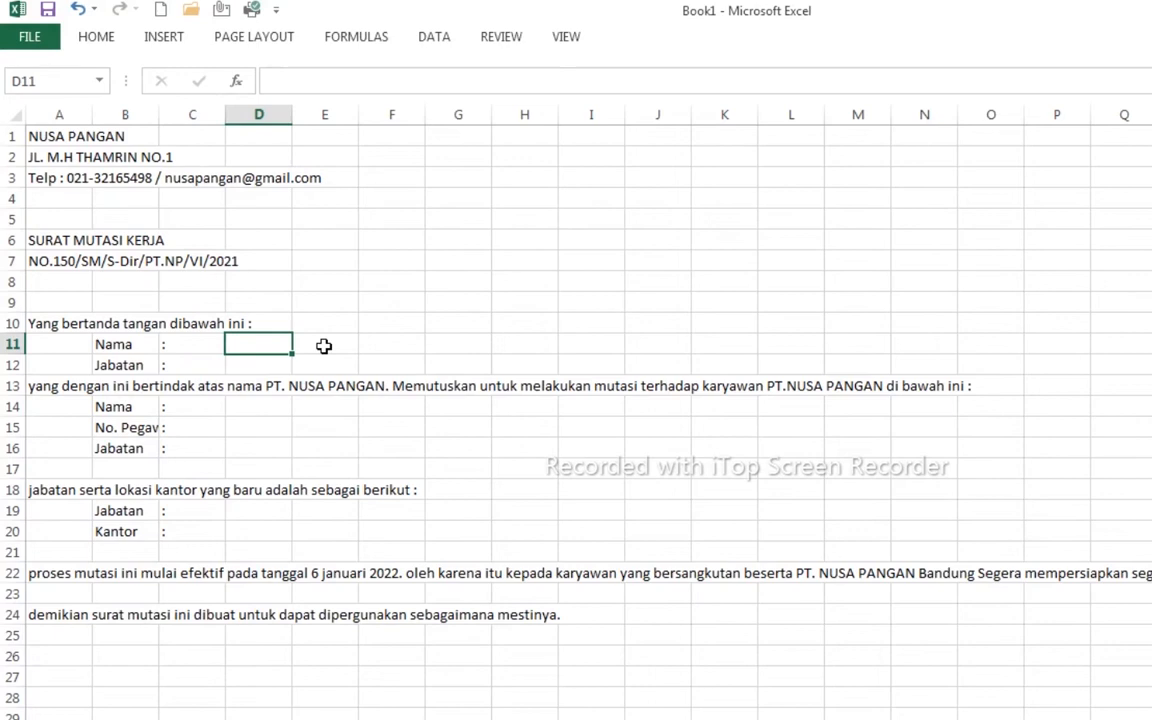
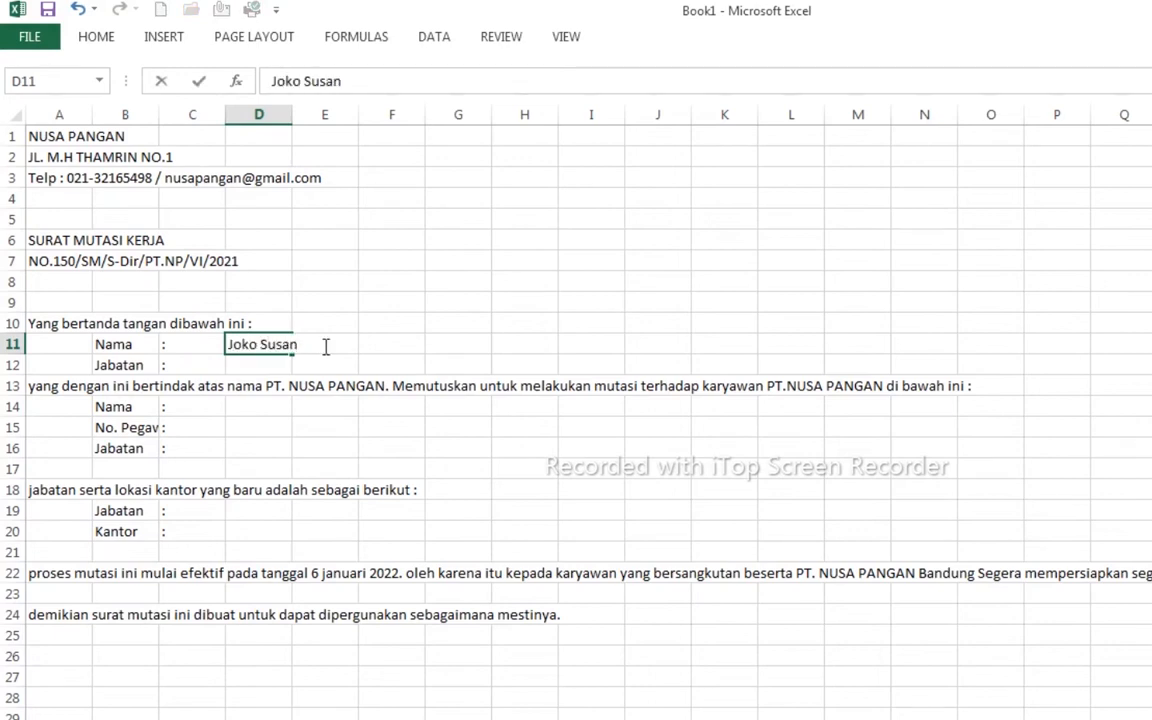
{"action": "left_click", "coordinate": [267, 366]}
{"action": "type", "text": "Direktur Utama PT. NUSA PANGAN"}
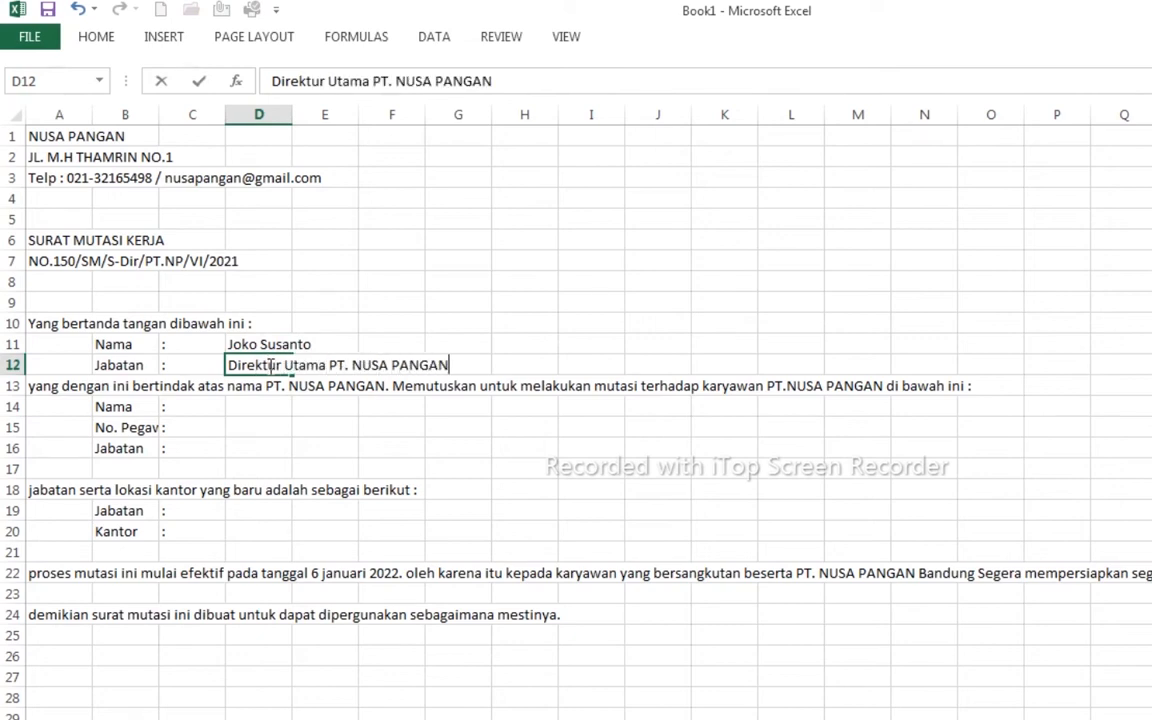
- Fill in the employee's name, employee number and current position 'Production Coordinator PT. NUSA PANGAN'
{"action": "left_click", "coordinate": [262, 417]}
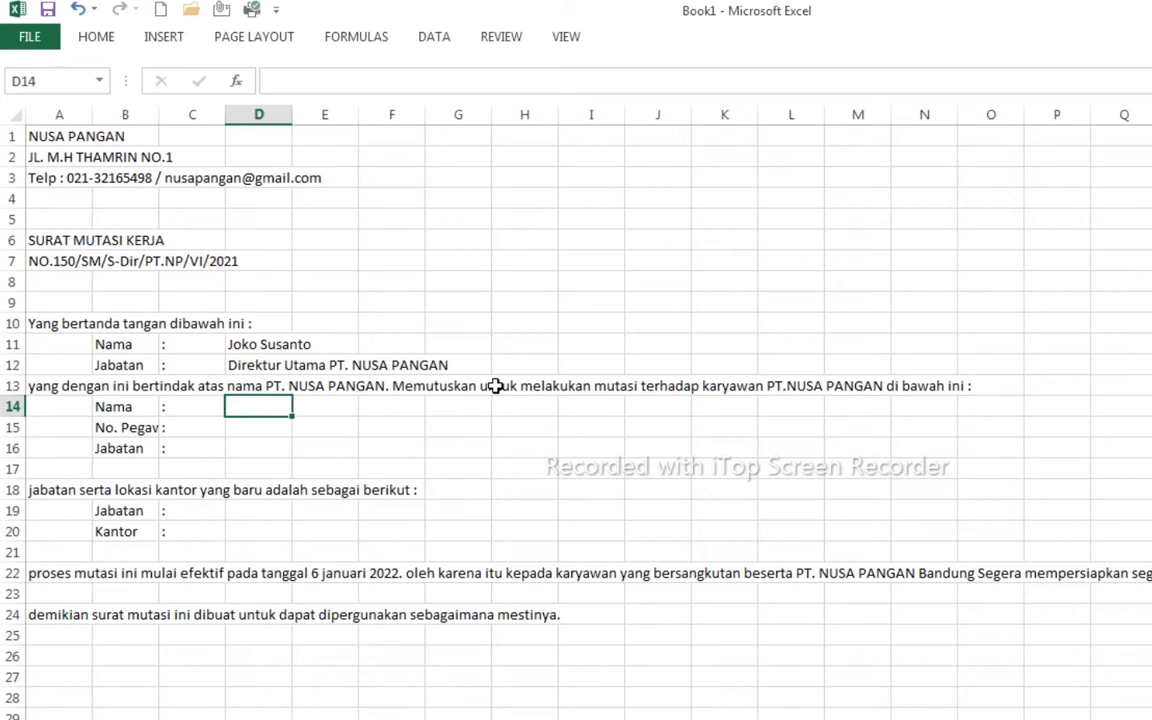
{"action": "key", "text": "Return"}
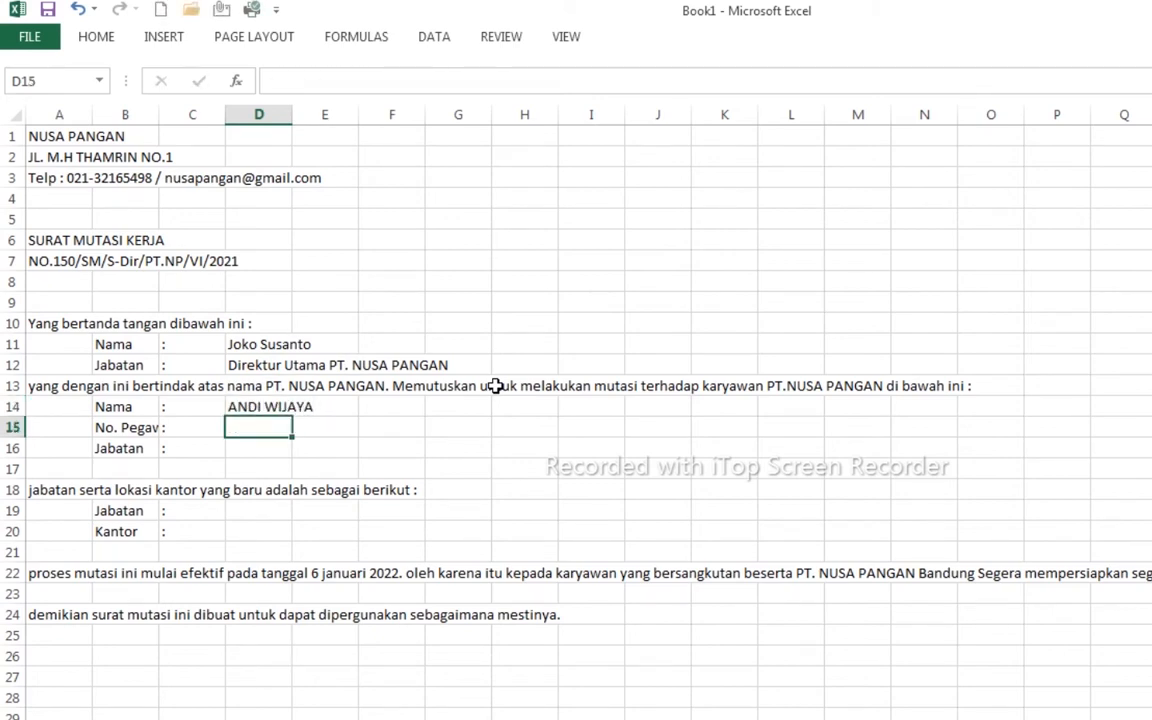
{"action": "type", "text": "1234567"}
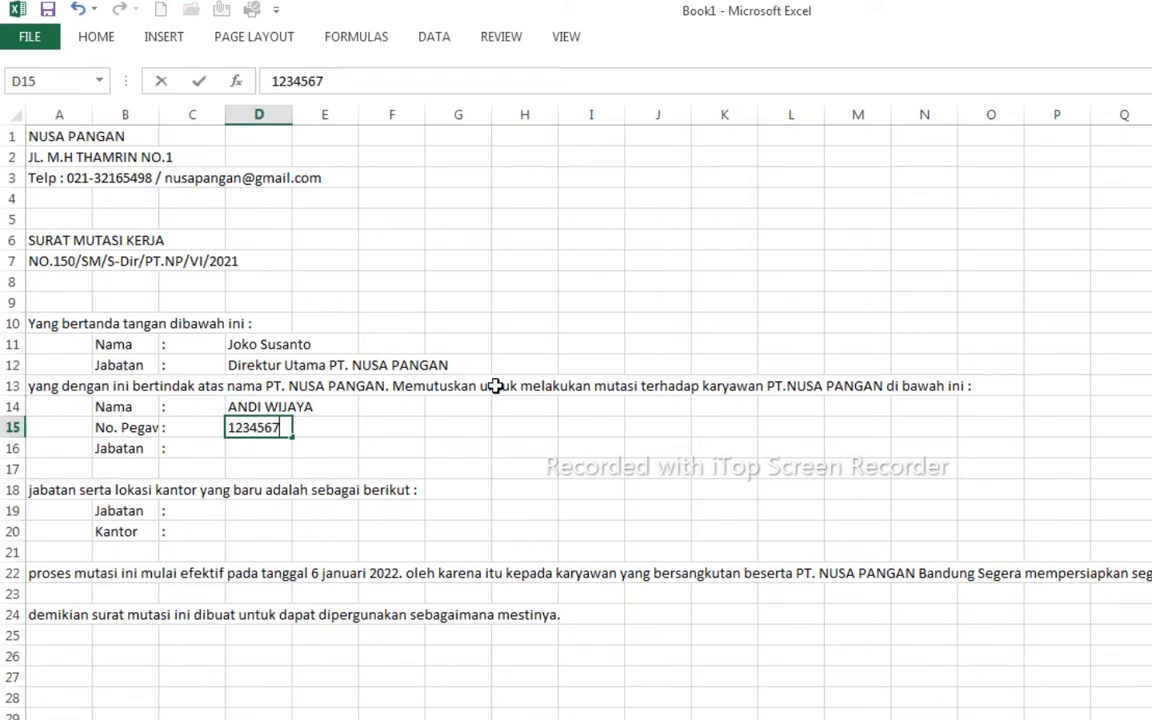
{"action": "key", "text": "Return"}
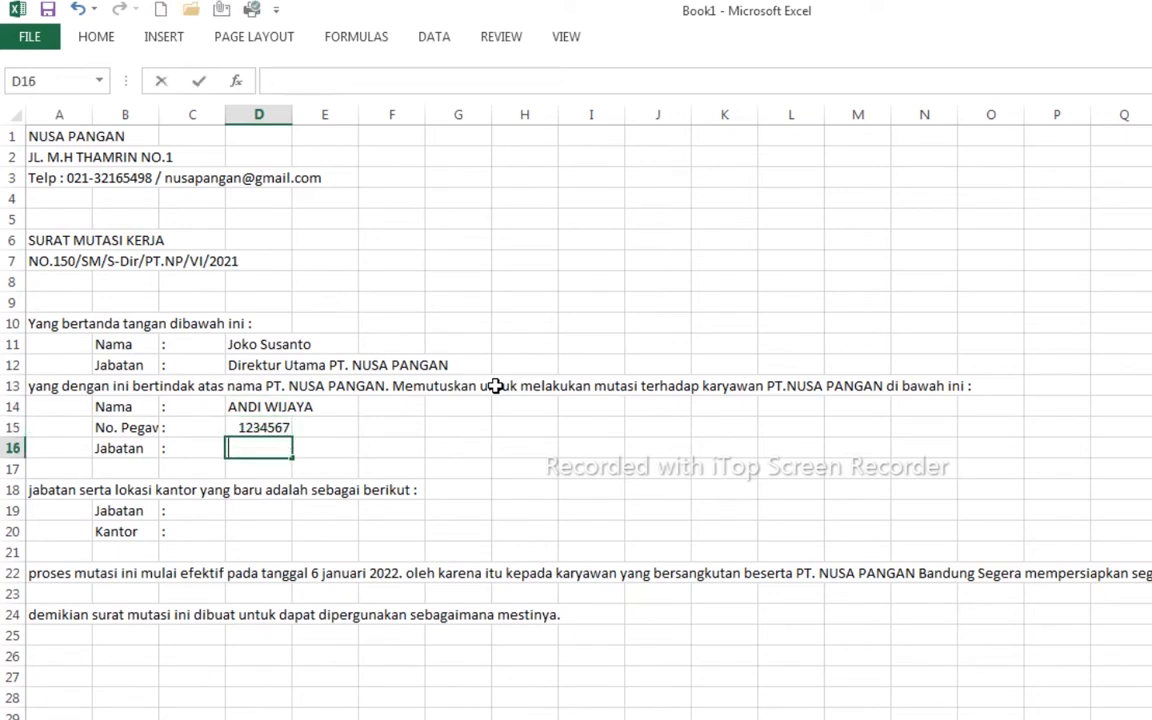
{"action": "type", "text": "Production Coor"}
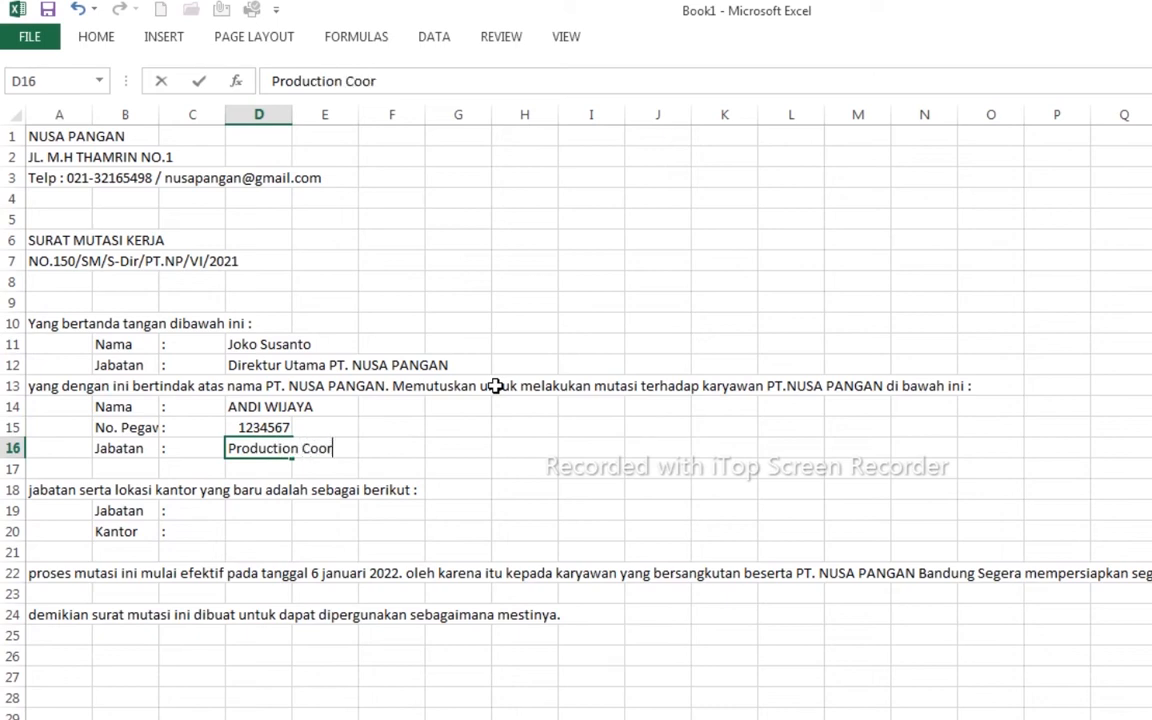
{"action": "type", "text": "dinator PT. NUSA PANGAN"}
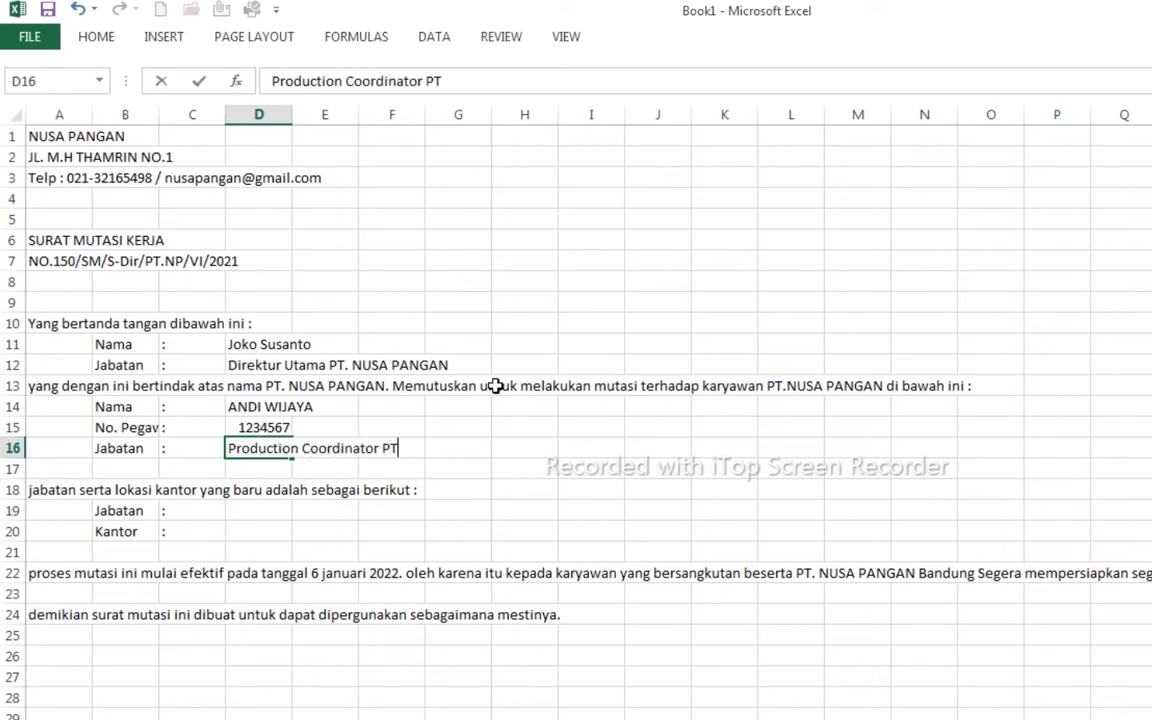
{"action": "key", "text": "Return"}
{"action": "key", "text": "Return"}
{"action": "key", "text": "Return"}
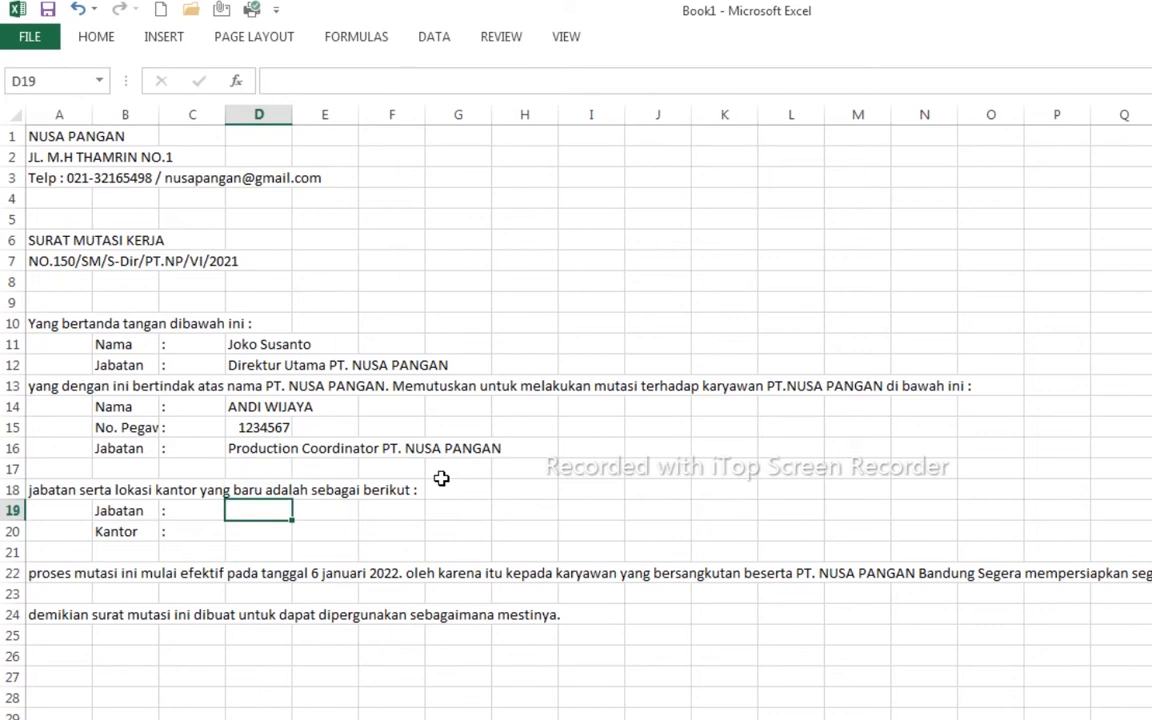
- Enter the new posting 'SpV. Produksi' and office 'PT. NUSA PANGAN (Bandung)' in D19:D20
{"action": "type", "text": "SpV. Produksi"}
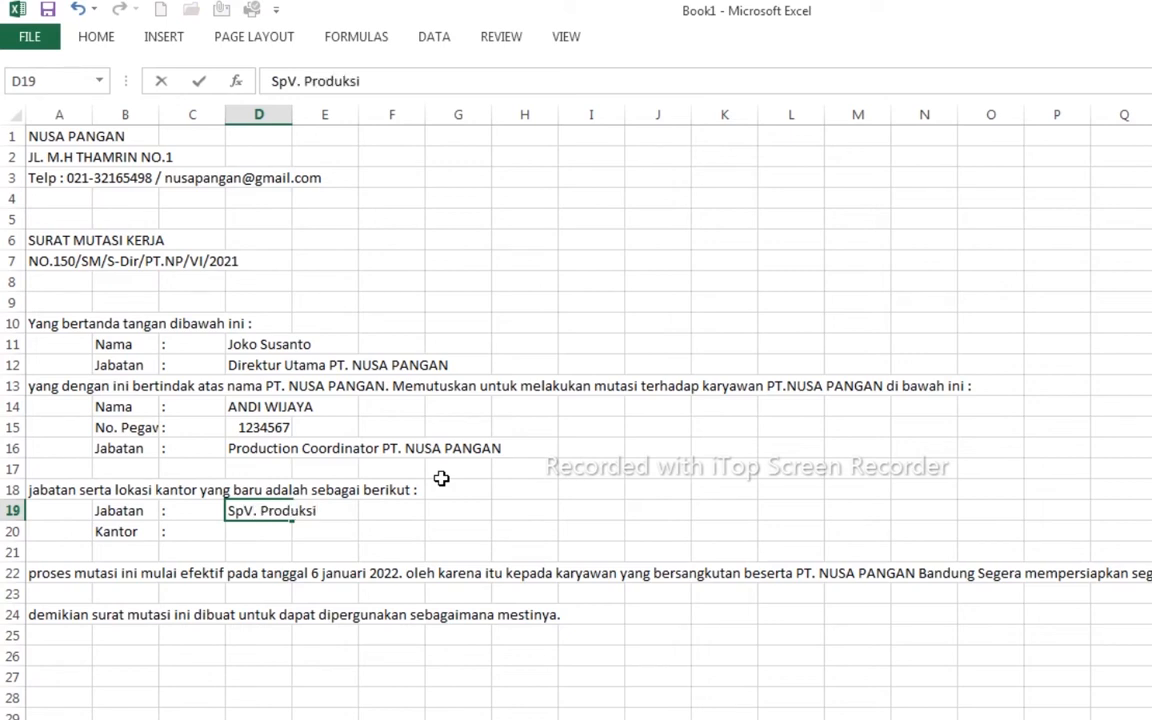
{"action": "key", "text": "Return"}
{"action": "type", "text": "PT. NUSA PANGAN BANDUNG"}
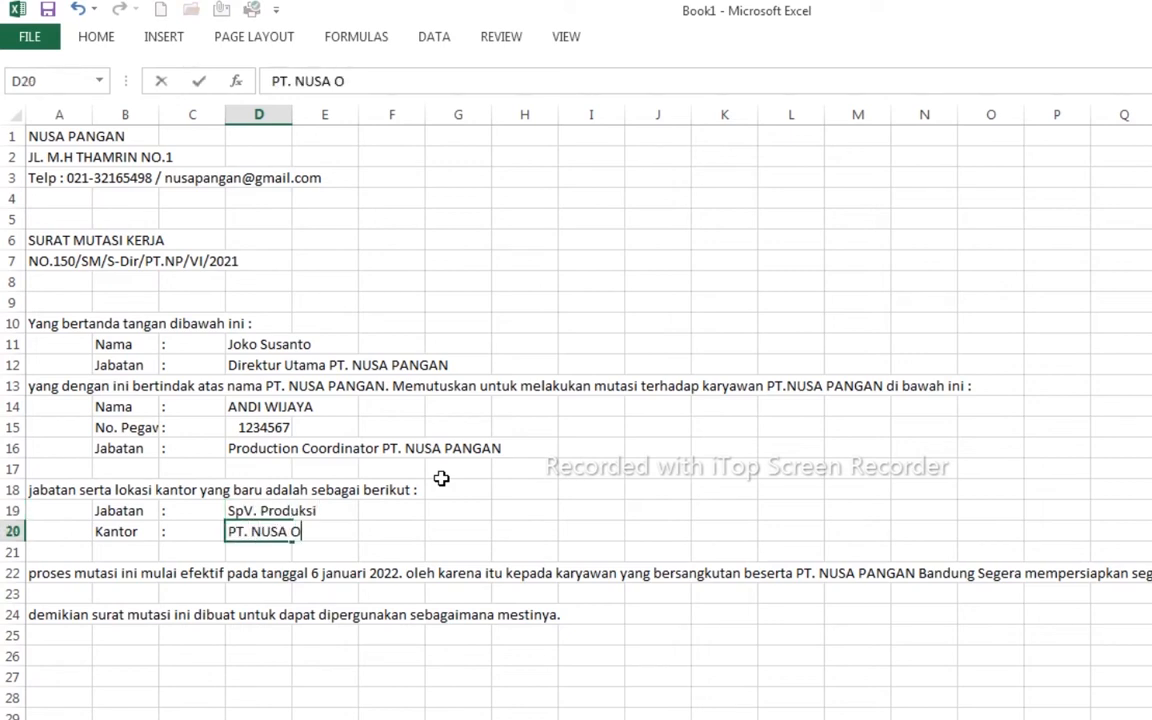
{"action": "key", "text": "BackSpace"}
{"action": "key", "text": "BackSpace"}
{"action": "key", "text": "BackSpace"}
{"action": "key", "text": "BackSpace"}
{"action": "key", "text": "BackSpace"}
{"action": "key", "text": "BackSpace"}
{"action": "type", "text": "andung"}
{"action": "key", "text": "Left"}
{"action": "key", "text": "Left"}
{"action": "key", "text": "Left"}
{"action": "key", "text": "Left"}
{"action": "key", "text": "Left"}
{"action": "key", "text": "Left"}
{"action": "key", "text": "Left"}
{"action": "type", "text": "("}
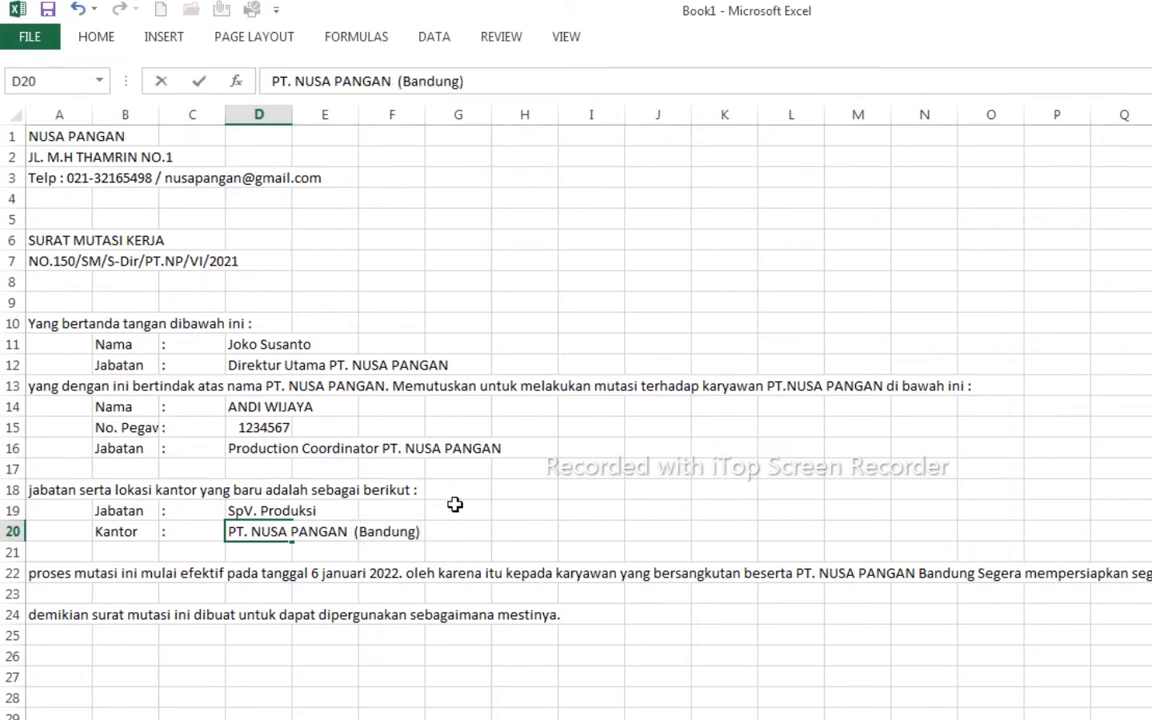
{"action": "left_click", "coordinate": [465, 660]}
{"action": "left_click", "coordinate": [50, 113]}
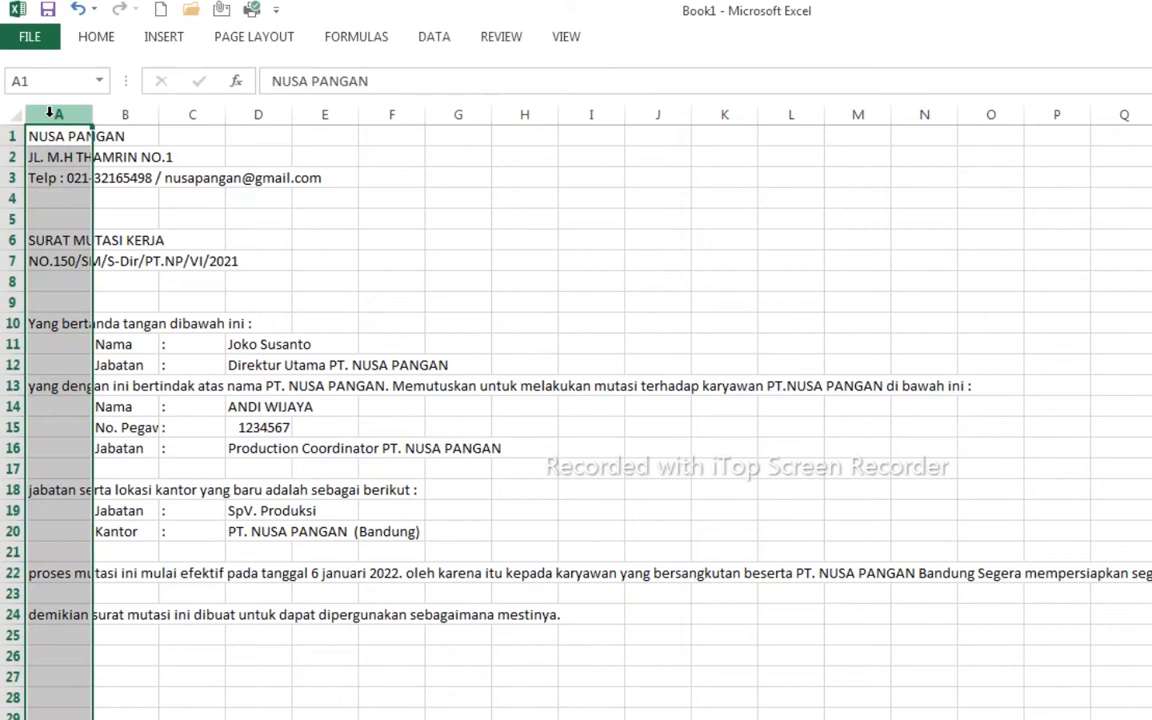
- Select the letterhead cells A1:A3 and the labels, colons and values in rows 11–20
{"action": "left_click", "coordinate": [55, 157]}
{"action": "left_click_drag", "start_coordinate": [50, 136], "coordinate": [50, 178]}
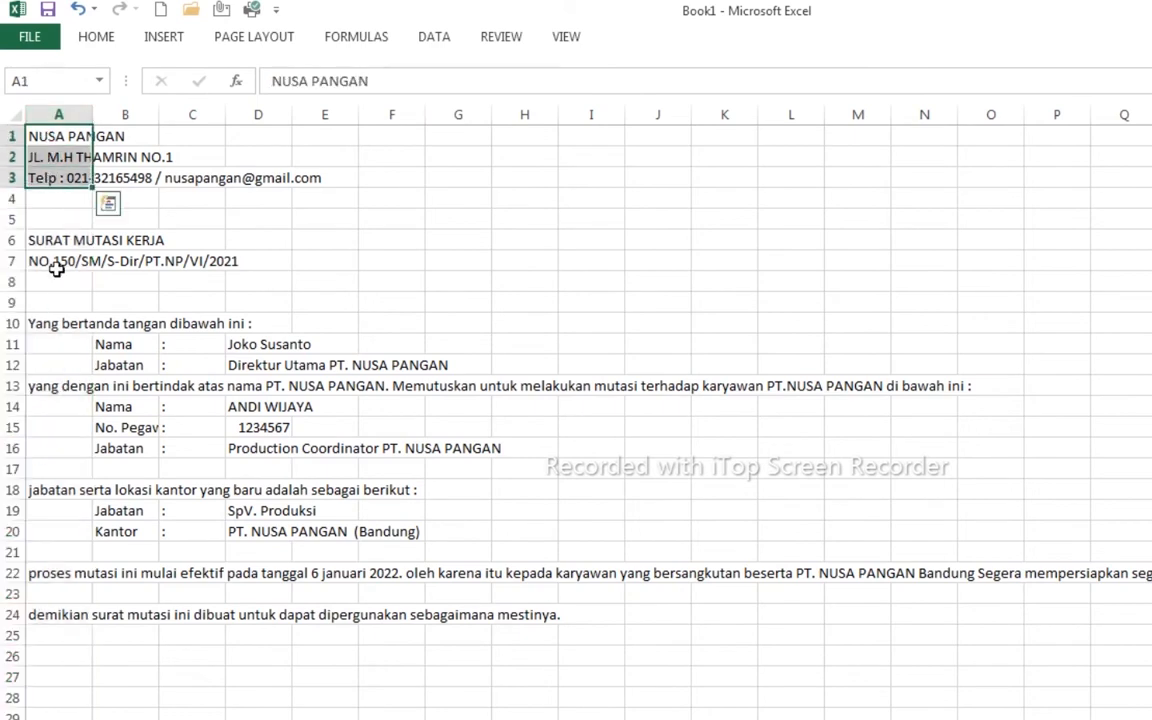
{"action": "left_click", "coordinate": [122, 113]}
{"action": "left_click", "coordinate": [80, 195]}
{"action": "left_click", "coordinate": [128, 344]}
{"action": "left_click_drag", "start_coordinate": [128, 344], "coordinate": [130, 531]}
{"action": "left_click_drag", "start_coordinate": [192, 344], "coordinate": [192, 531]}
{"action": "left_click_drag", "start_coordinate": [257, 344], "coordinate": [260, 533]}
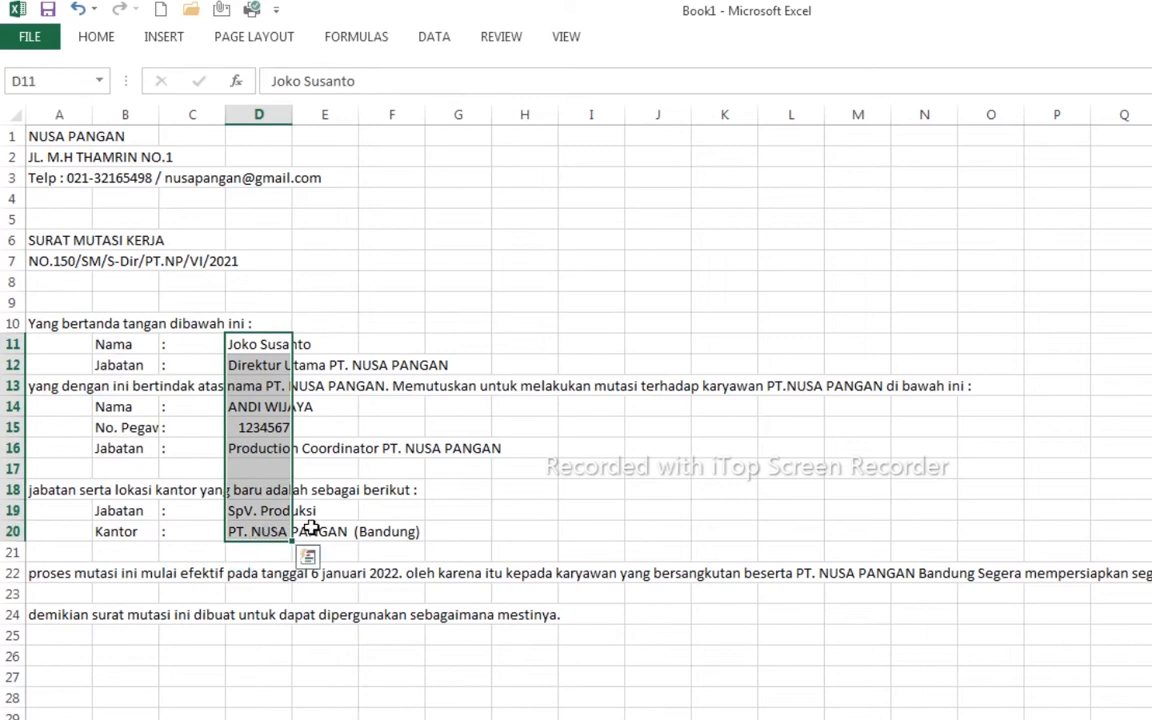
{"action": "left_click", "coordinate": [305, 528]}
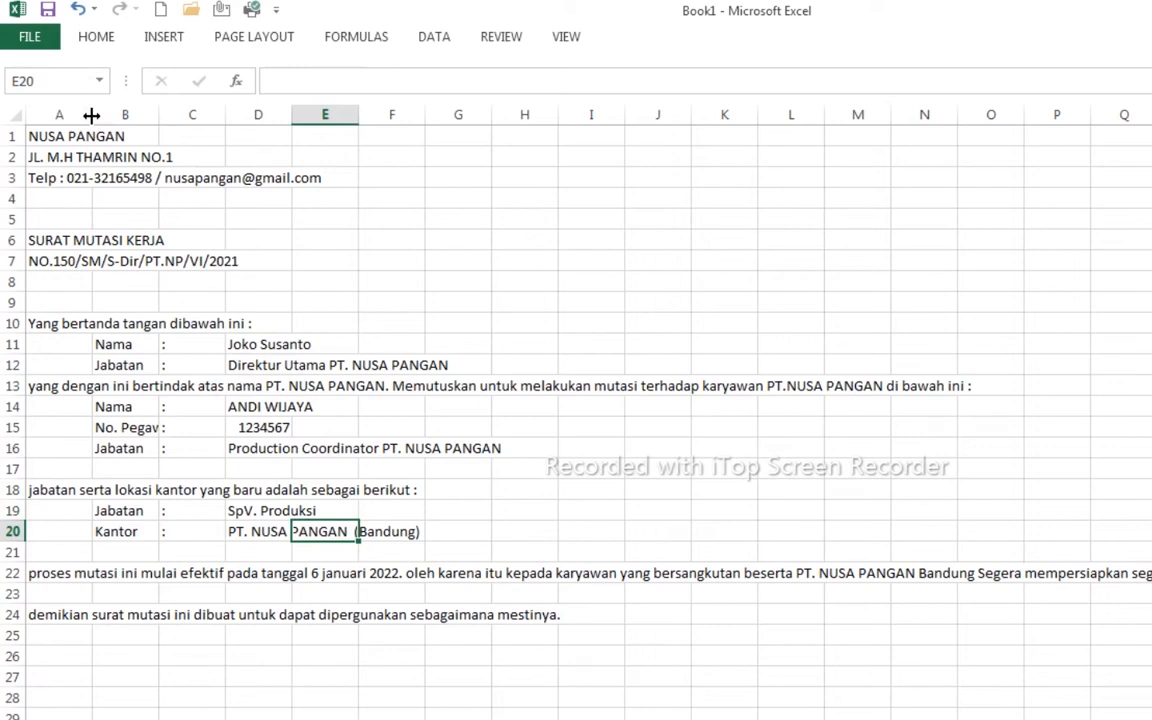
- Narrow column A to 6.00 and column C, and widen column B and column D to 37.00
{"action": "left_click_drag", "start_coordinate": [91, 116], "coordinate": [59, 117]}
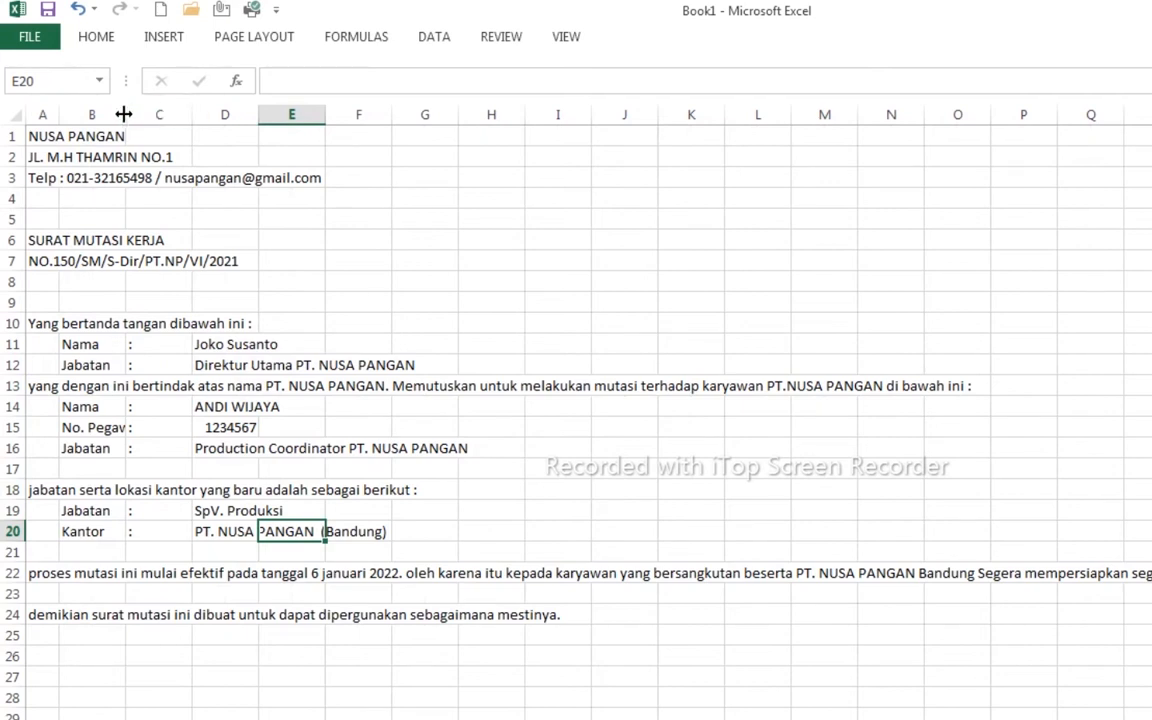
{"action": "left_click_drag", "start_coordinate": [125, 115], "coordinate": [146, 115]}
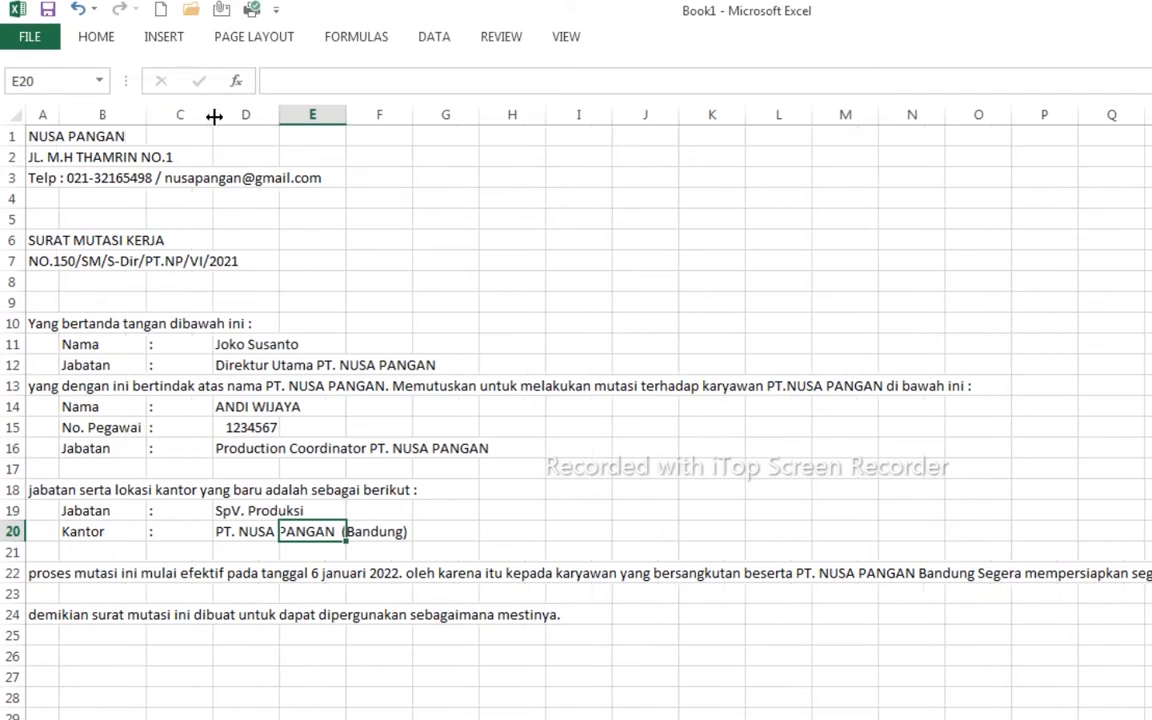
{"action": "left_click_drag", "start_coordinate": [214, 116], "coordinate": [158, 116]}
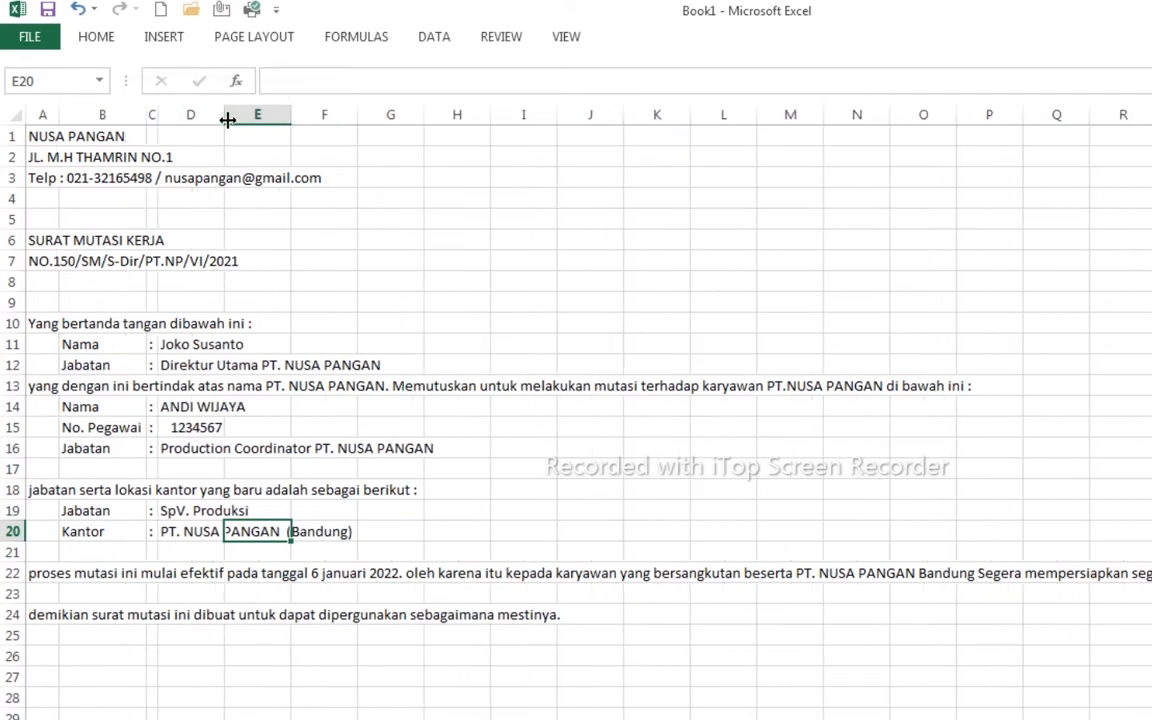
{"action": "left_click_drag", "start_coordinate": [224, 117], "coordinate": [432, 127]}
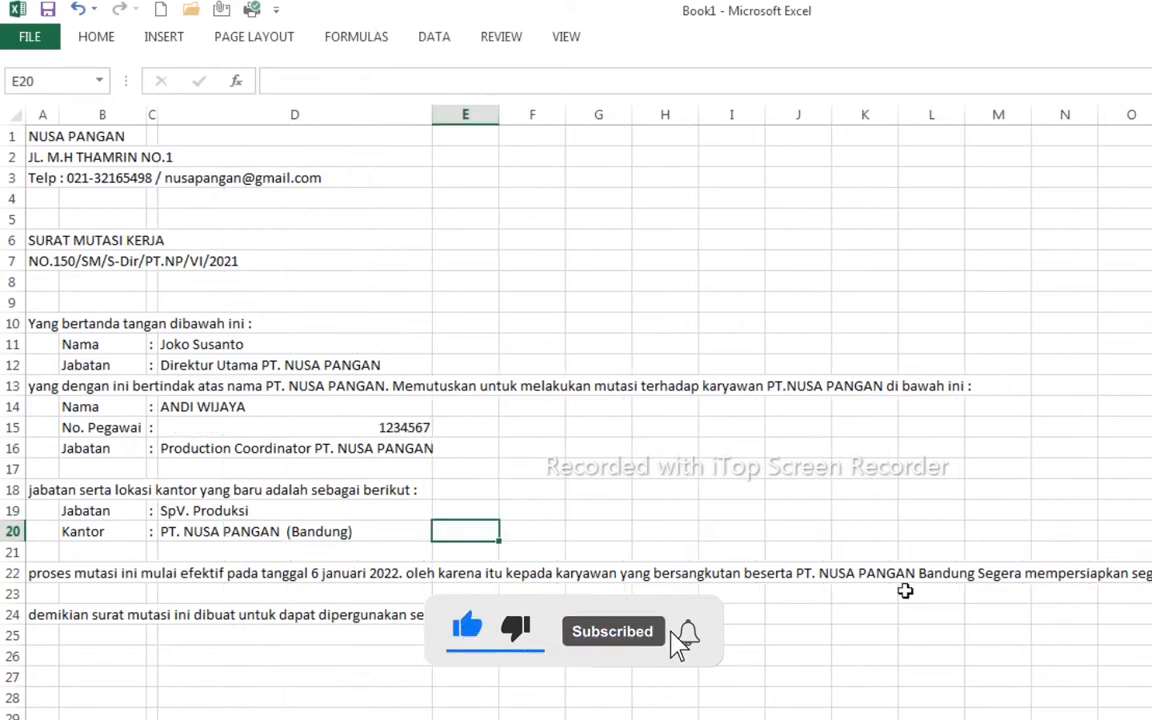
- Left-align the employee's three detail values in D14:D16, including number 1234567
{"action": "left_click", "coordinate": [265, 408]}
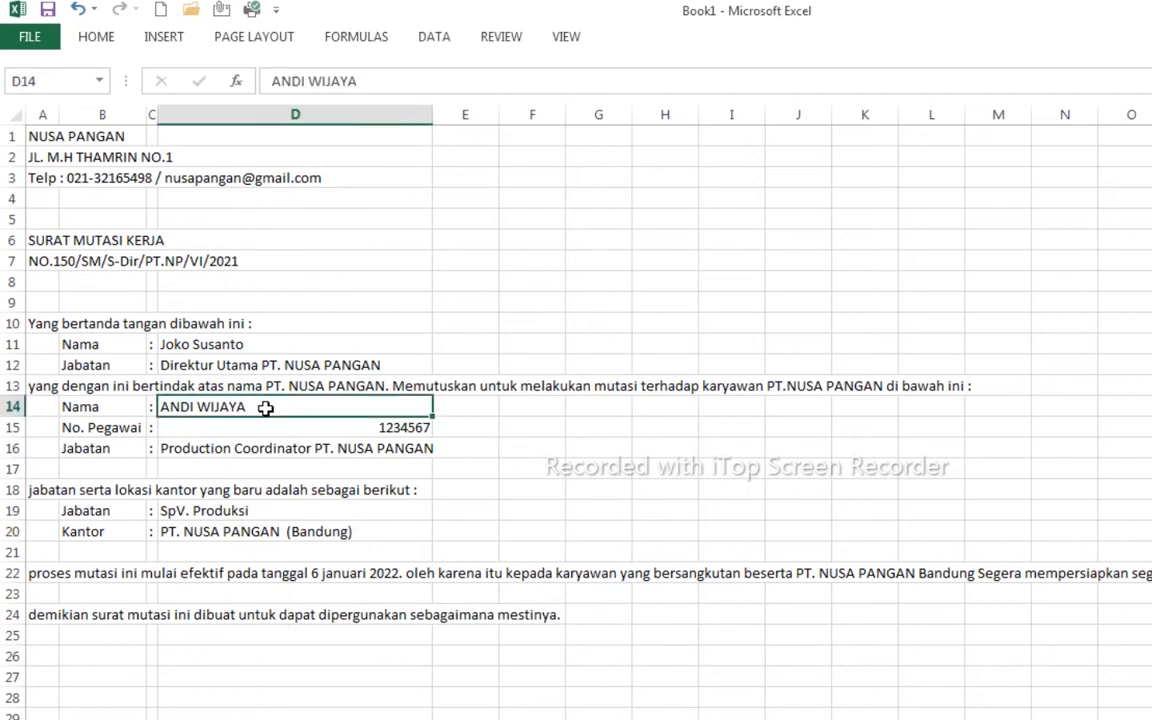
{"action": "left_click_drag", "start_coordinate": [265, 408], "coordinate": [277, 447]}
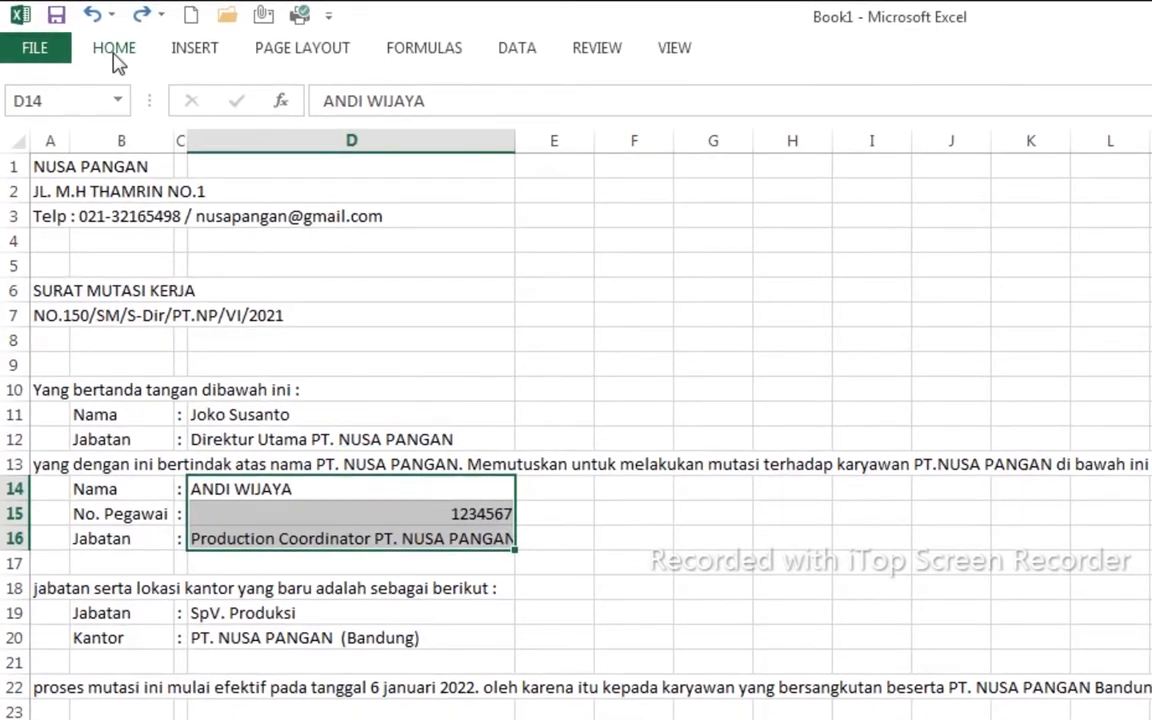
{"action": "left_click", "coordinate": [114, 60]}
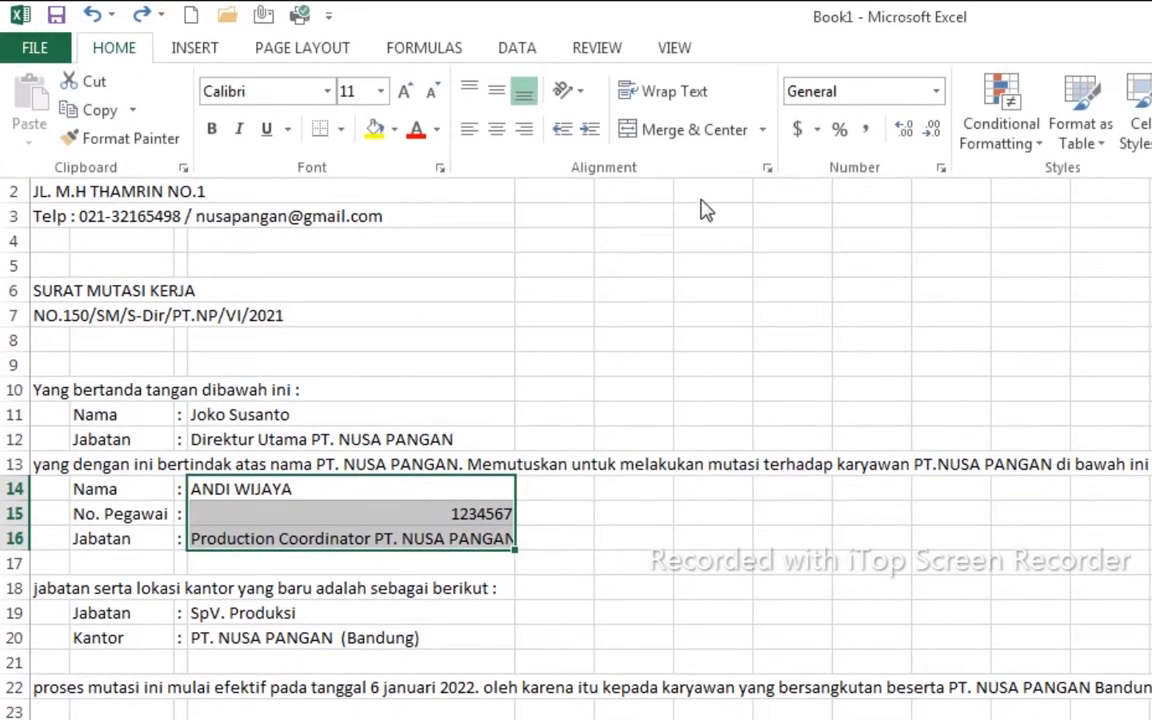
{"action": "left_click", "coordinate": [470, 131]}
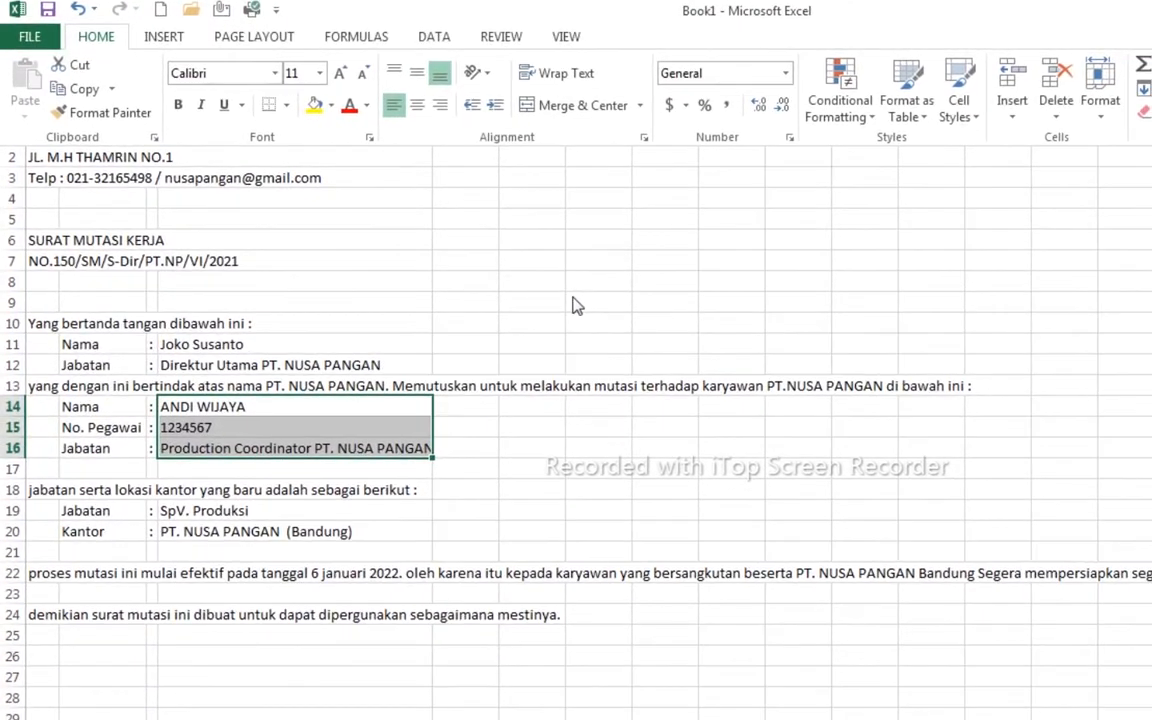
{"action": "left_click", "coordinate": [622, 323]}
{"action": "left_click", "coordinate": [103, 136]}
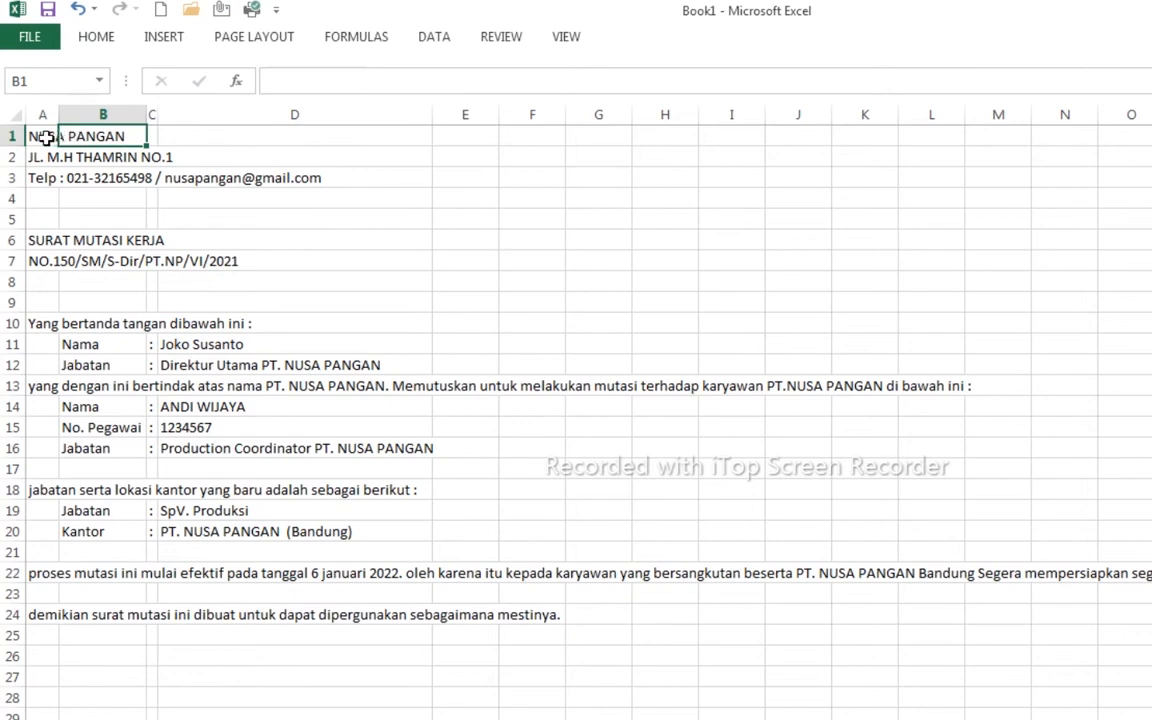
- Merge and centre NUSA PANGAN across A1:D1, wrapped and vertically centred
{"action": "left_click", "coordinate": [47, 137]}
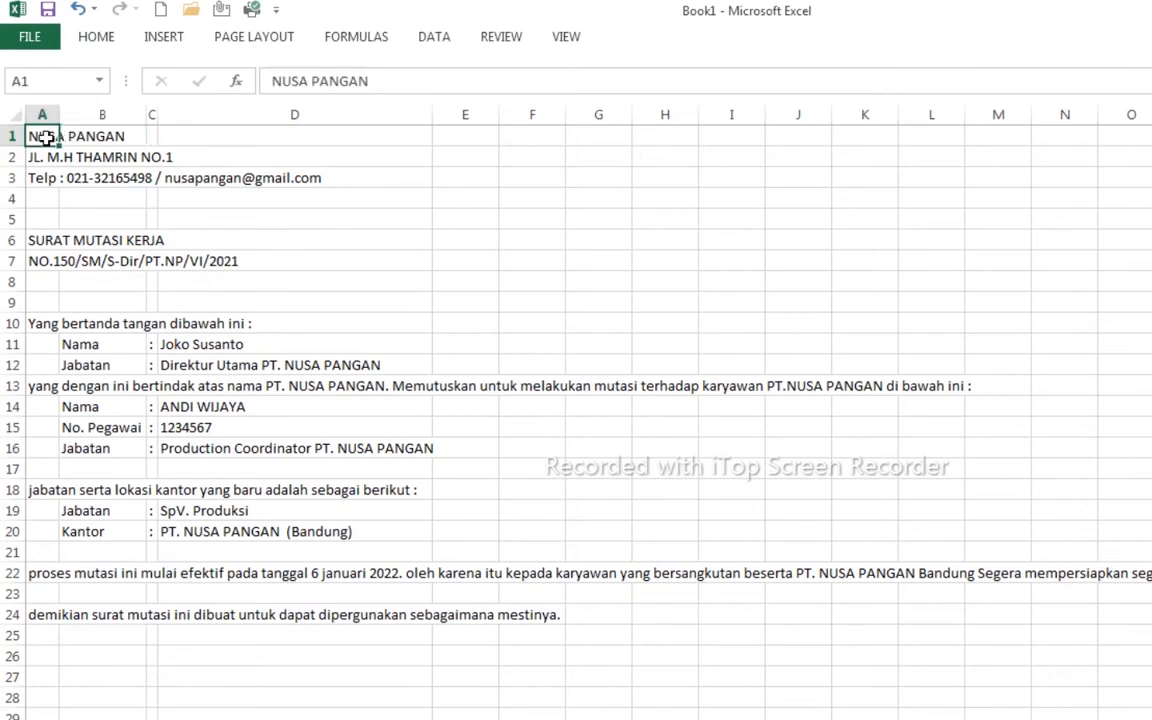
{"action": "left_click_drag", "start_coordinate": [47, 137], "coordinate": [380, 138]}
{"action": "left_click", "coordinate": [96, 37]}
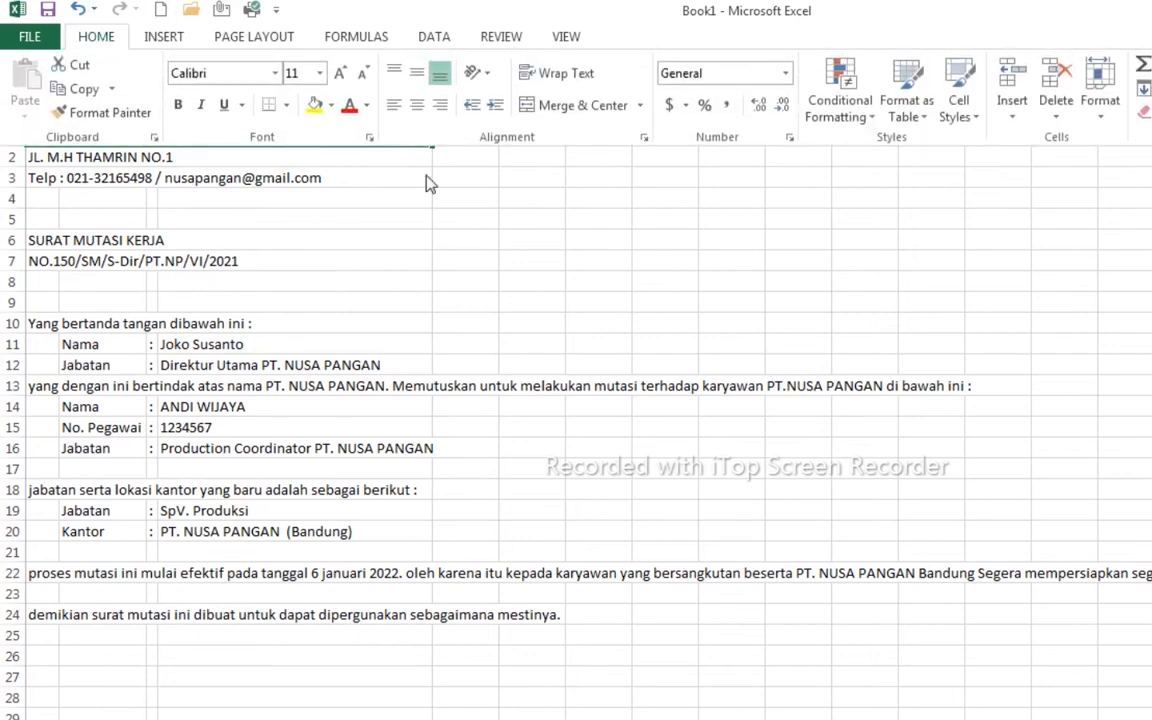
{"action": "left_click", "coordinate": [581, 105]}
{"action": "left_click", "coordinate": [563, 75]}
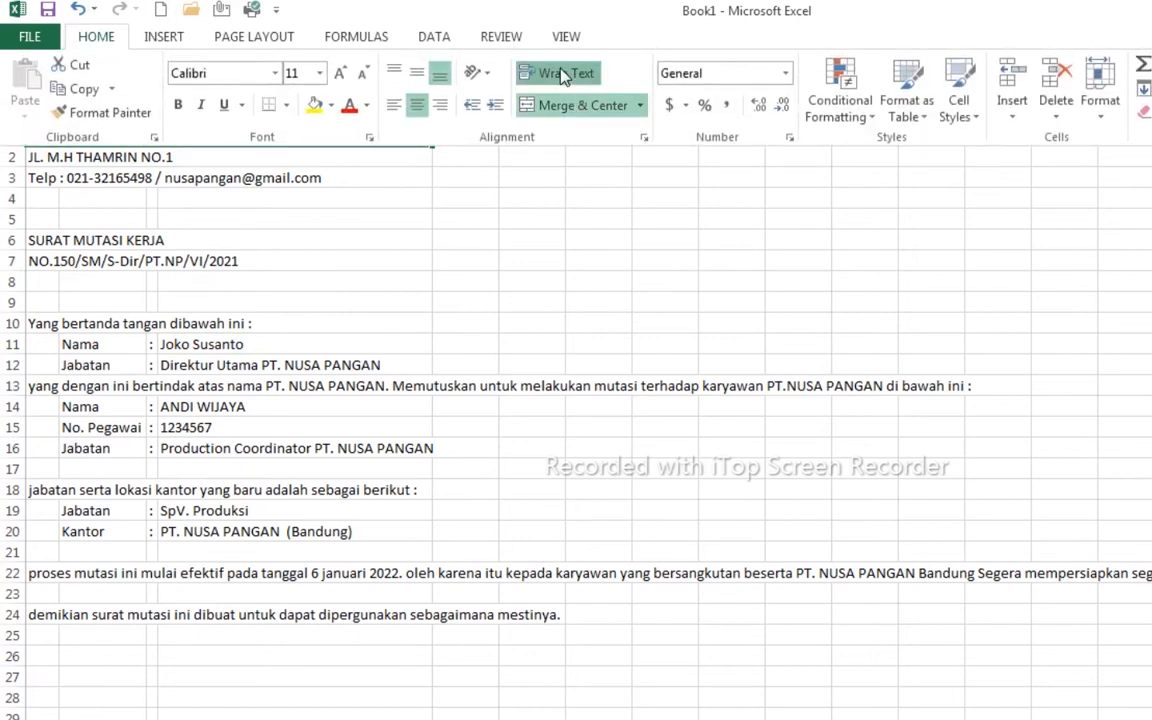
{"action": "left_click", "coordinate": [420, 74]}
{"action": "left_click", "coordinate": [568, 383]}
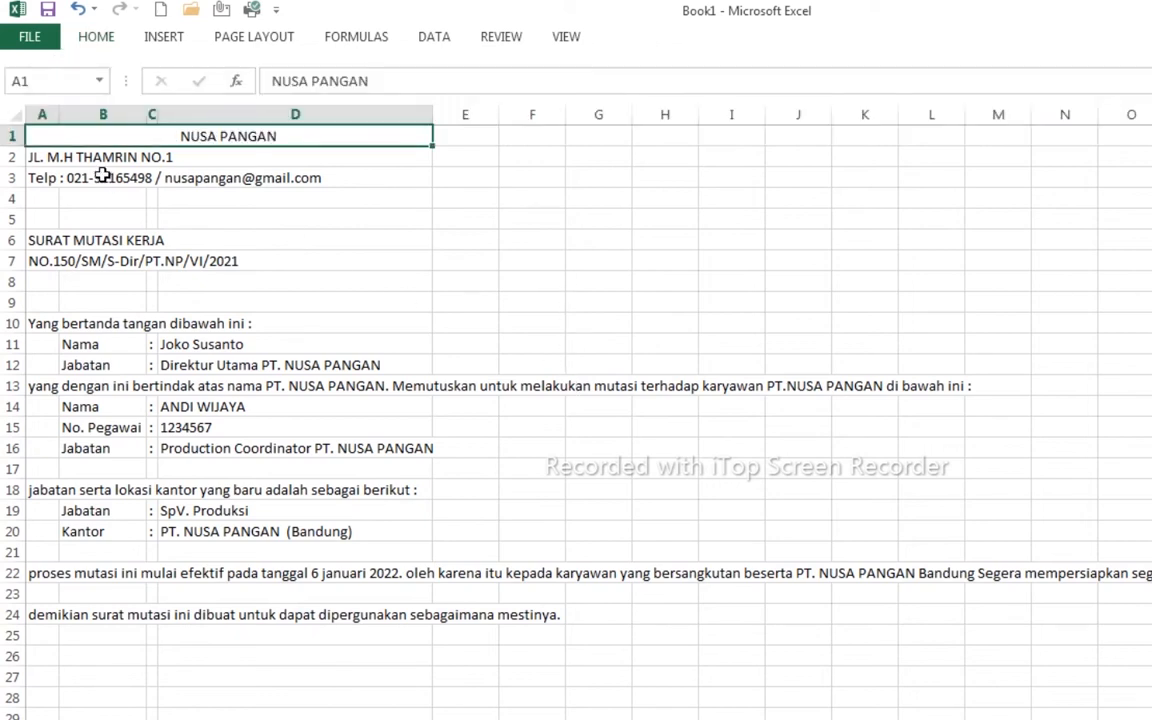
- Merge and centre the address across A2:D2 and the middle-aligned Telp line across A3:D3
{"action": "left_click_drag", "start_coordinate": [50, 157], "coordinate": [240, 157]}
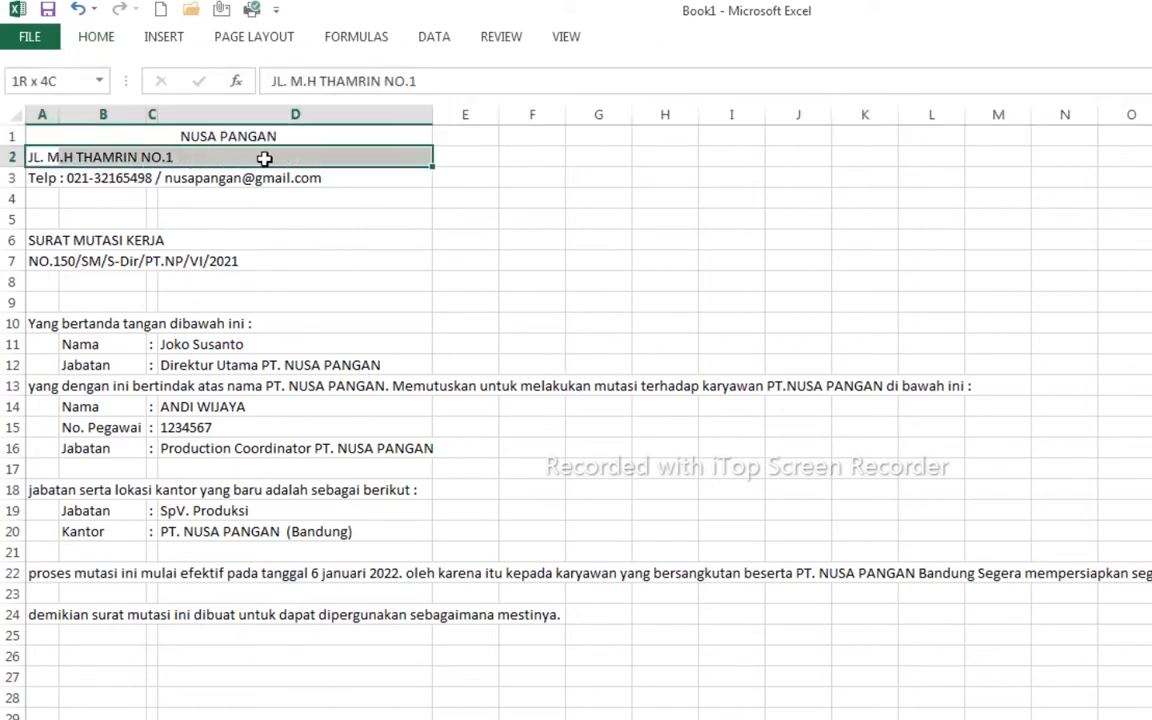
{"action": "left_click", "coordinate": [115, 42]}
{"action": "left_click", "coordinate": [566, 105]}
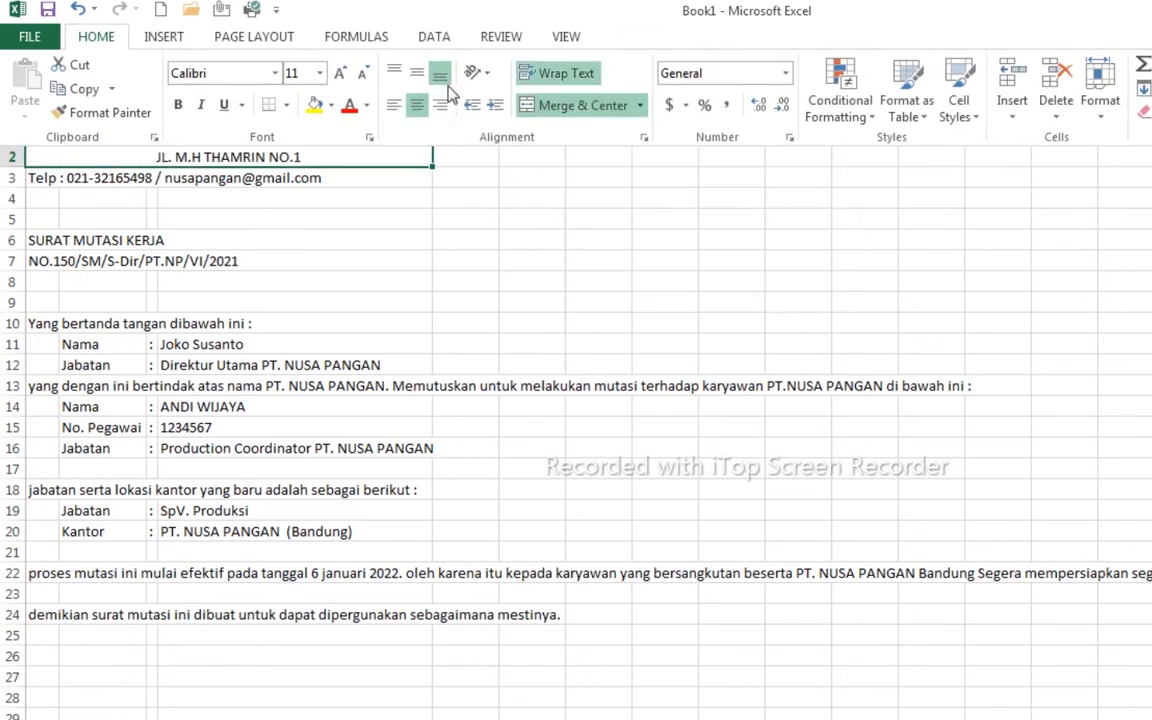
{"action": "left_click_drag", "start_coordinate": [40, 178], "coordinate": [352, 174]}
{"action": "left_click", "coordinate": [96, 36]}
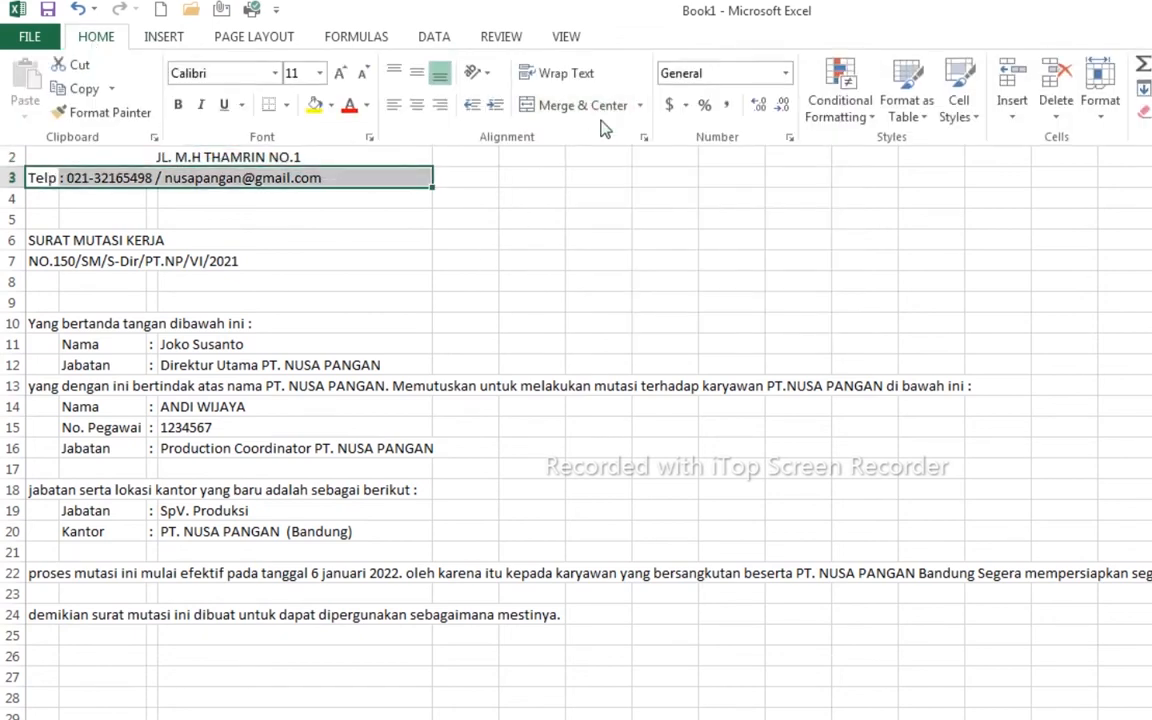
{"action": "left_click", "coordinate": [578, 105]}
{"action": "left_click", "coordinate": [416, 72]}
- Merge and centre the SURAT MUTASI KERJA title in A6:D6 and the letter number in A7:D7
{"action": "left_click_drag", "start_coordinate": [40, 240], "coordinate": [236, 247]}
{"action": "left_click", "coordinate": [96, 36]}
{"action": "left_click", "coordinate": [578, 105]}
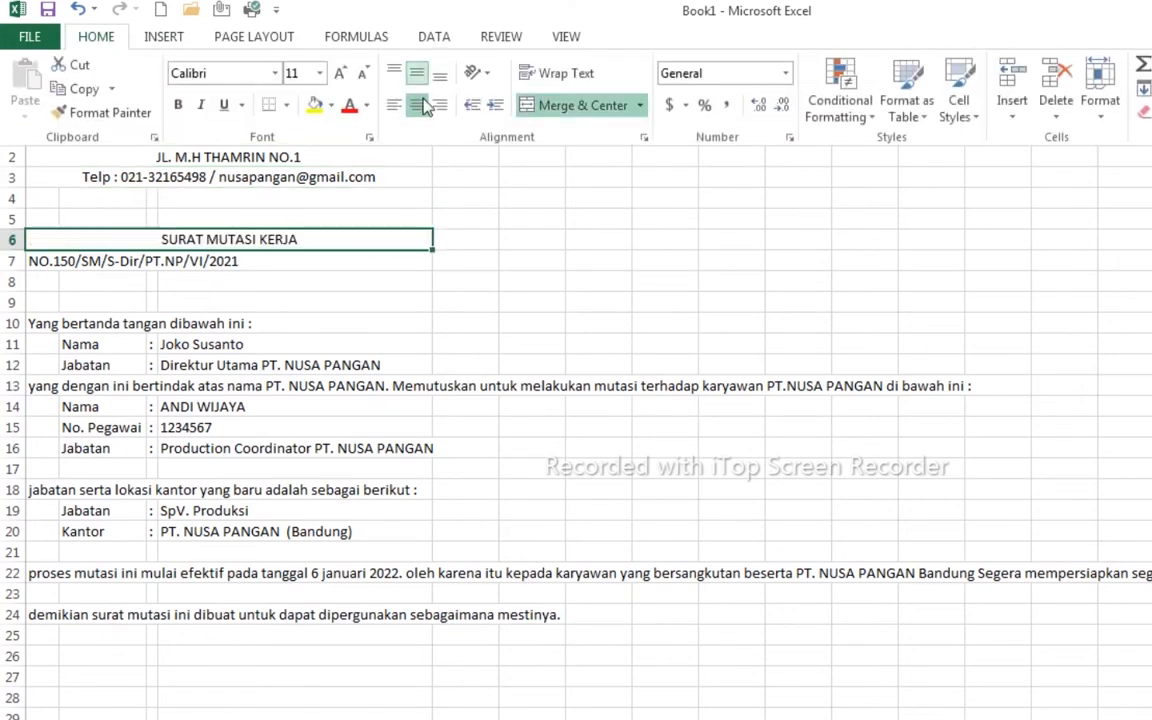
{"action": "left_click_drag", "start_coordinate": [42, 263], "coordinate": [255, 260]}
{"action": "left_click", "coordinate": [96, 36]}
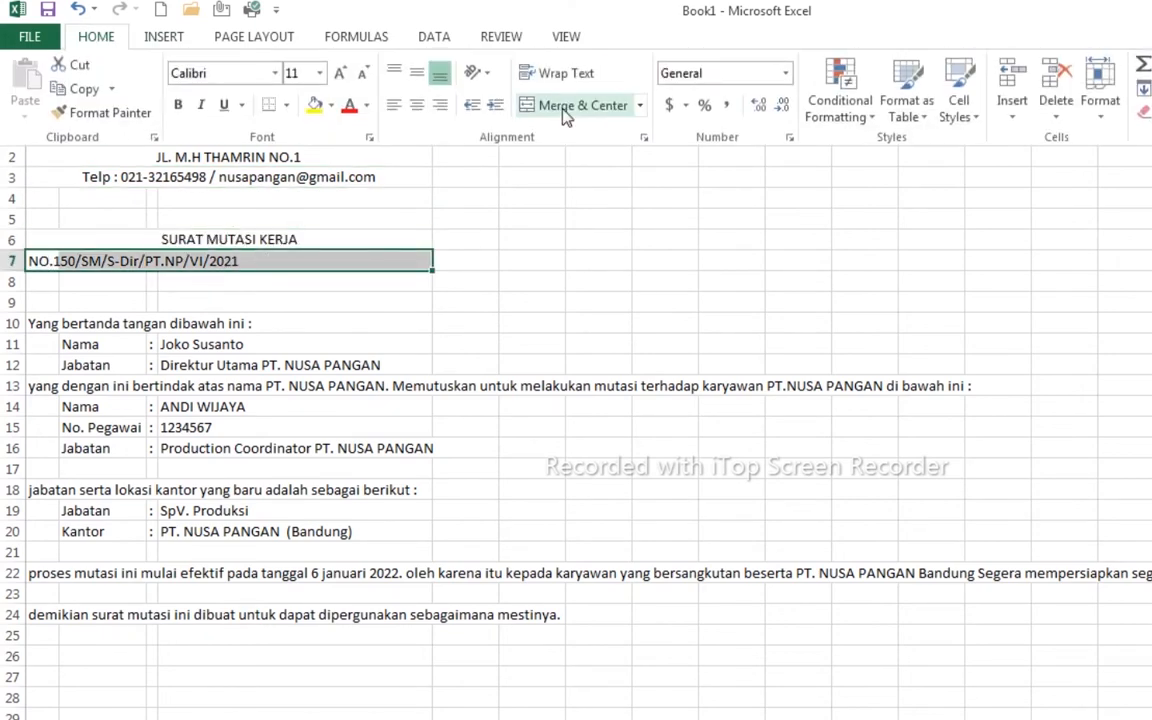
{"action": "left_click", "coordinate": [570, 106]}
{"action": "left_click", "coordinate": [66, 325]}
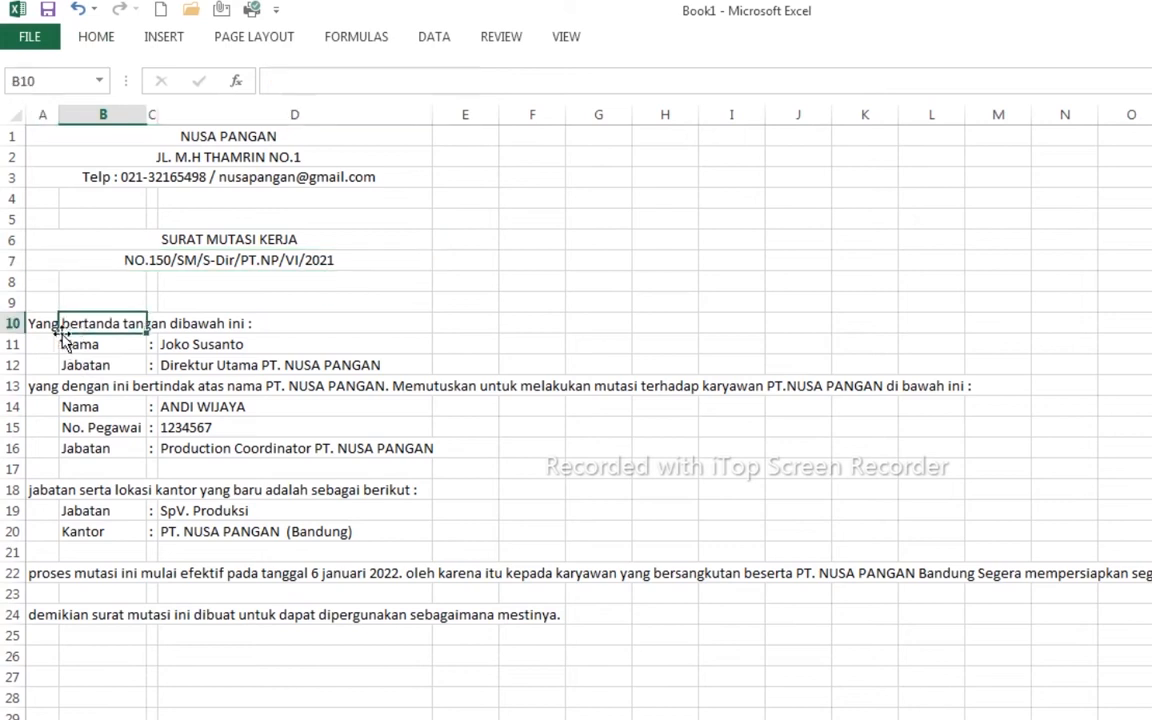
- Merge the opening line across A10:D10, middle-aligned and left-aligned
{"action": "left_click_drag", "start_coordinate": [42, 325], "coordinate": [267, 323]}
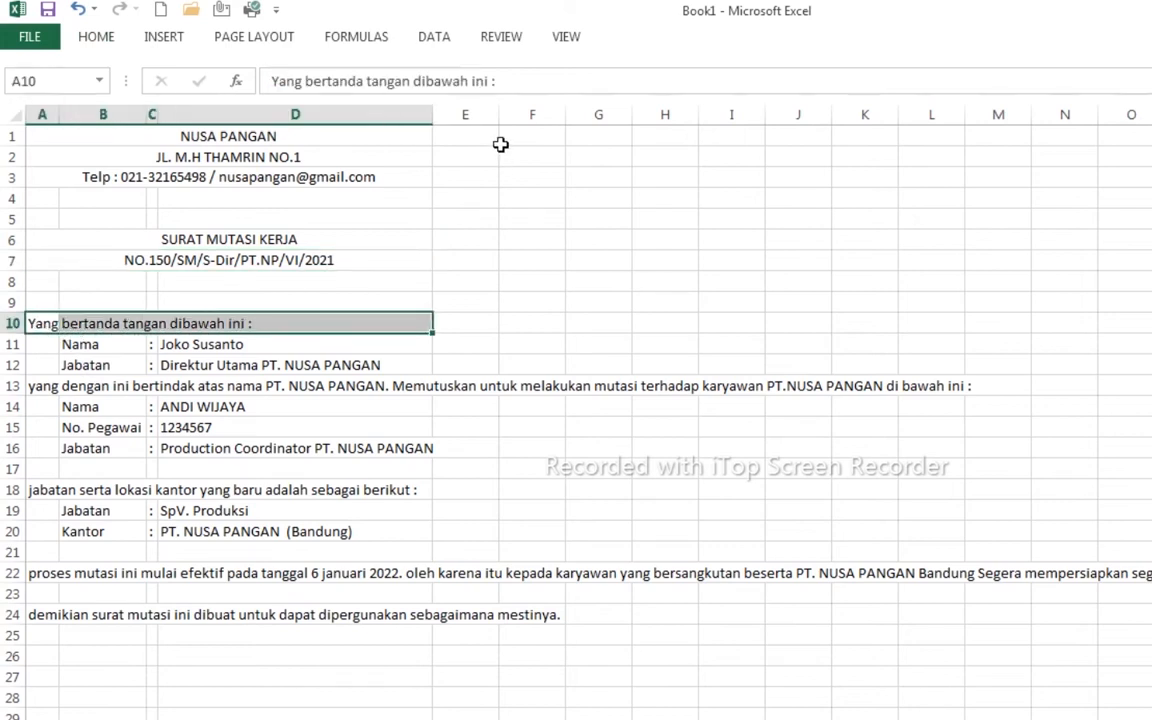
{"action": "left_click", "coordinate": [100, 37]}
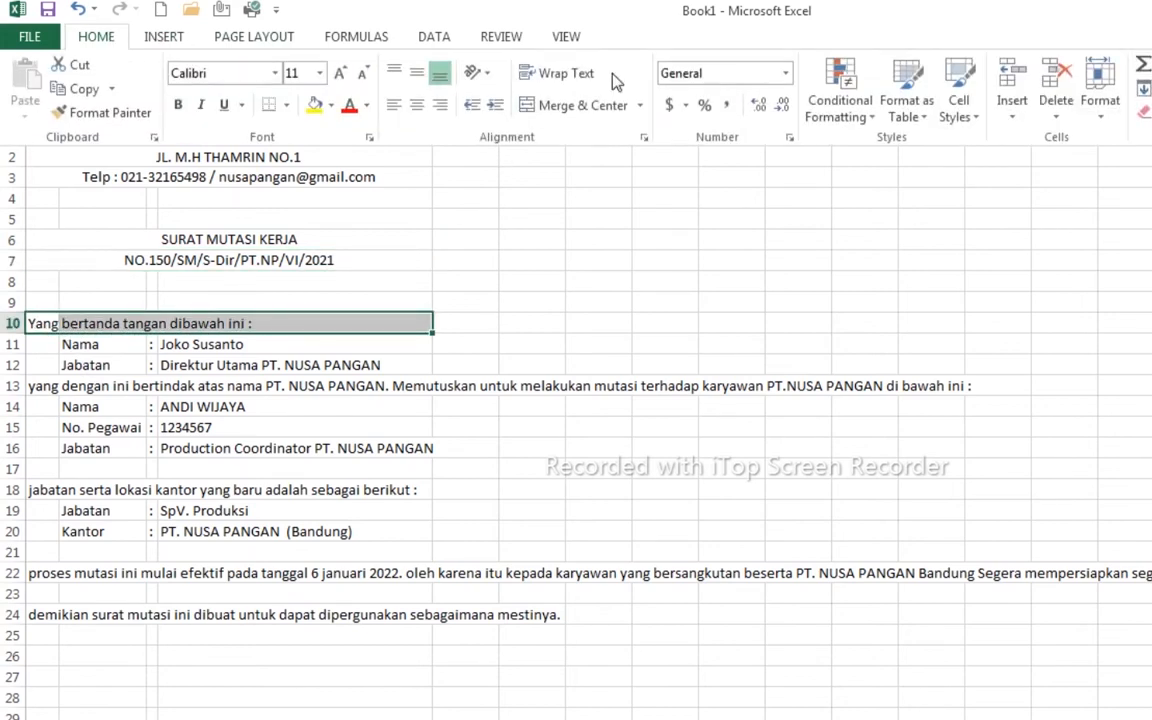
{"action": "left_click", "coordinate": [580, 106]}
{"action": "left_click", "coordinate": [416, 73]}
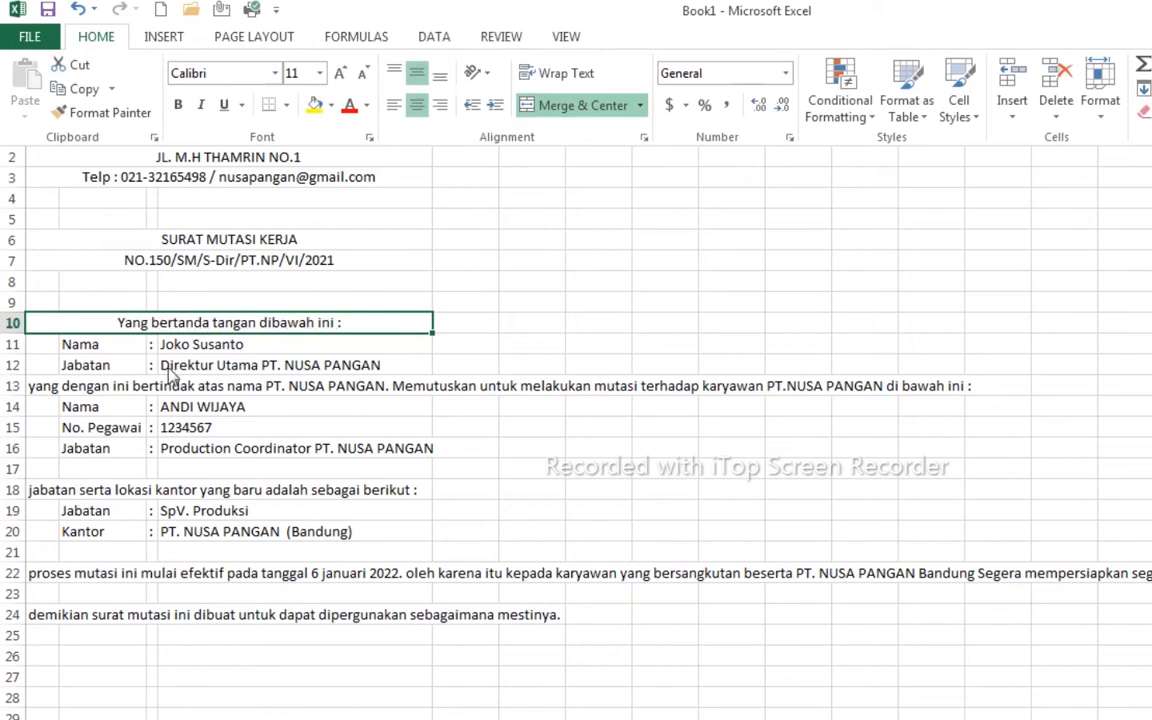
{"action": "left_click", "coordinate": [395, 106]}
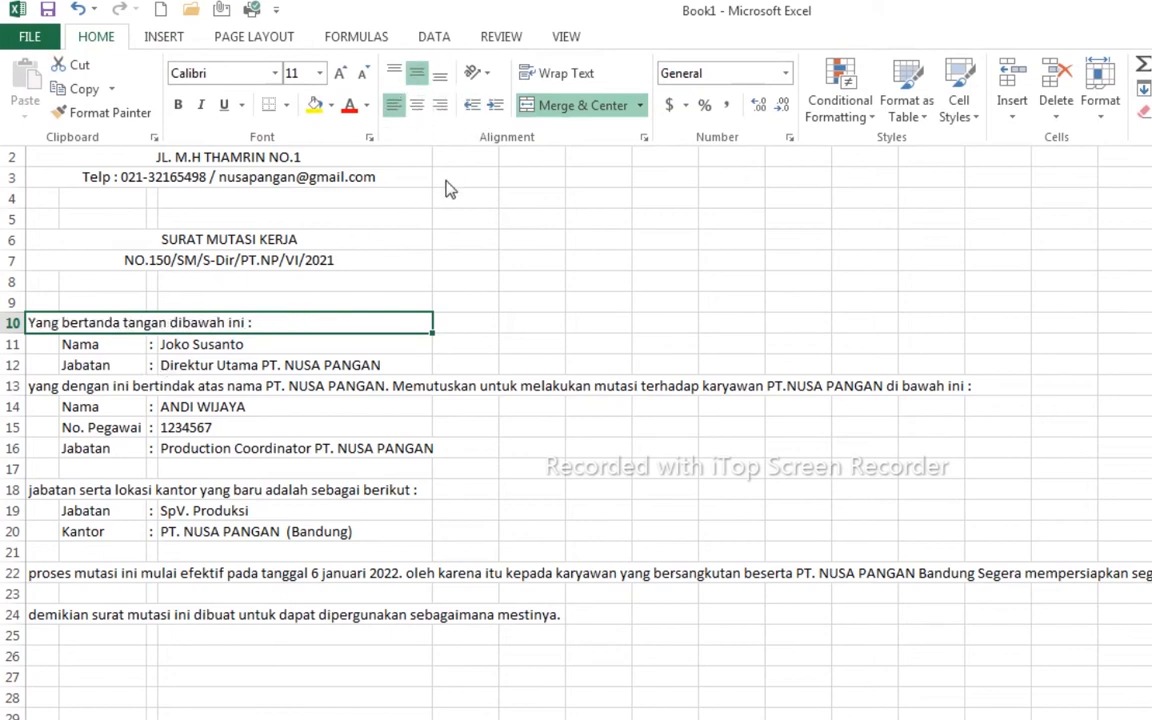
{"action": "left_click", "coordinate": [36, 385]}
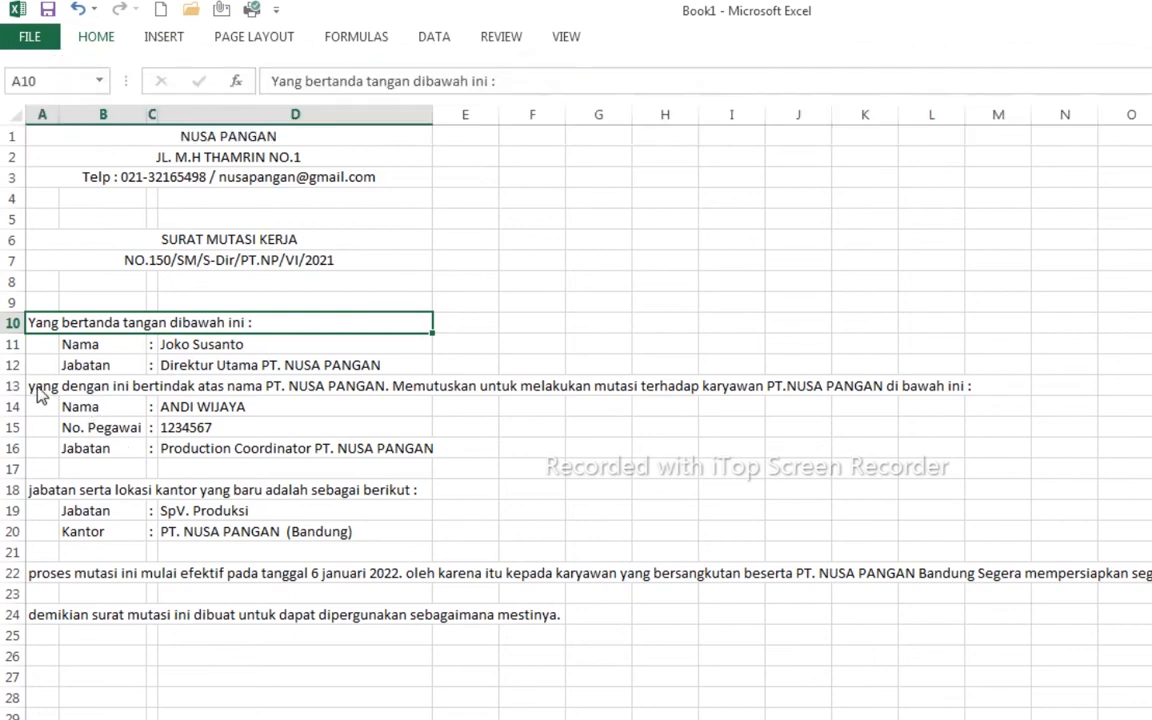
- Merge and wrap the row 13 paragraph across A13:D13, left-aligned
{"action": "left_click_drag", "start_coordinate": [40, 387], "coordinate": [430, 386]}
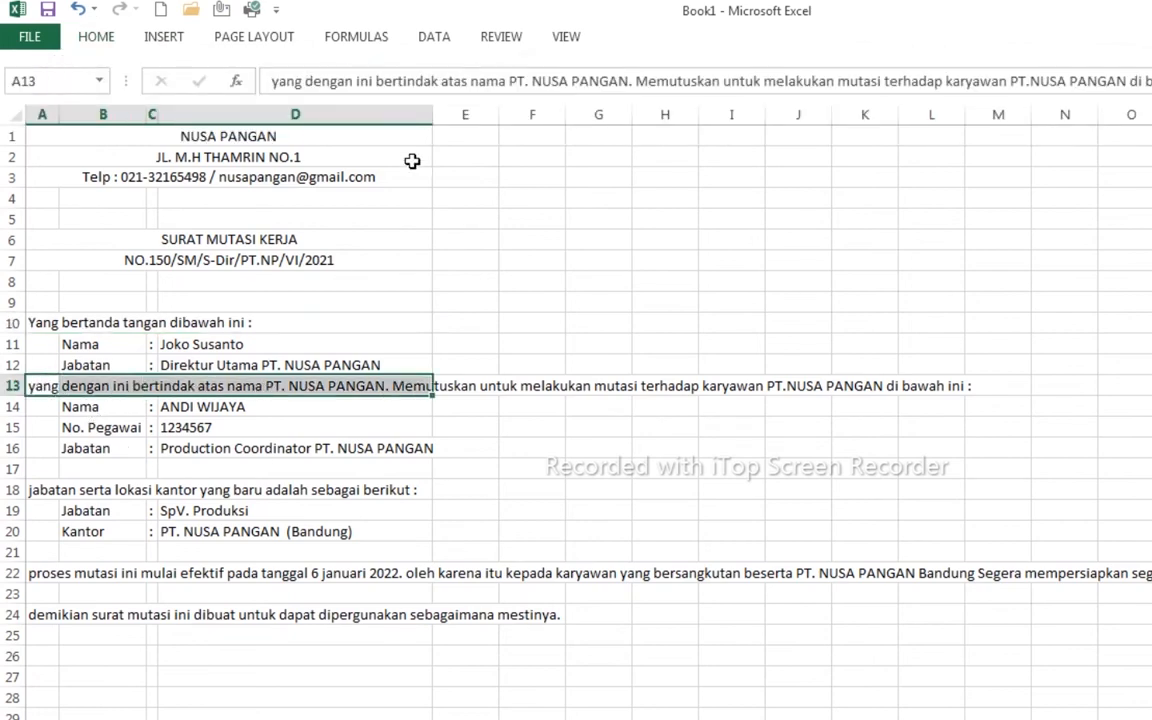
{"action": "left_click", "coordinate": [97, 36]}
{"action": "left_click", "coordinate": [575, 80]}
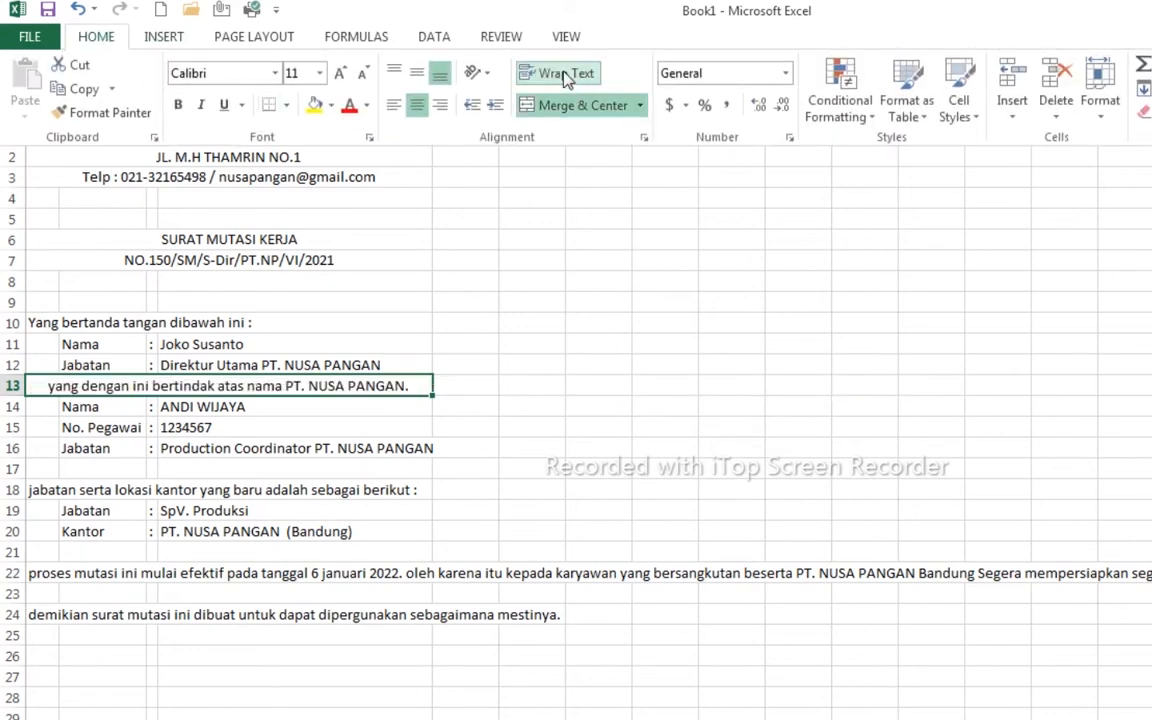
{"action": "left_click", "coordinate": [393, 107]}
{"action": "left_click", "coordinate": [393, 107]}
{"action": "left_click", "coordinate": [59, 490]}
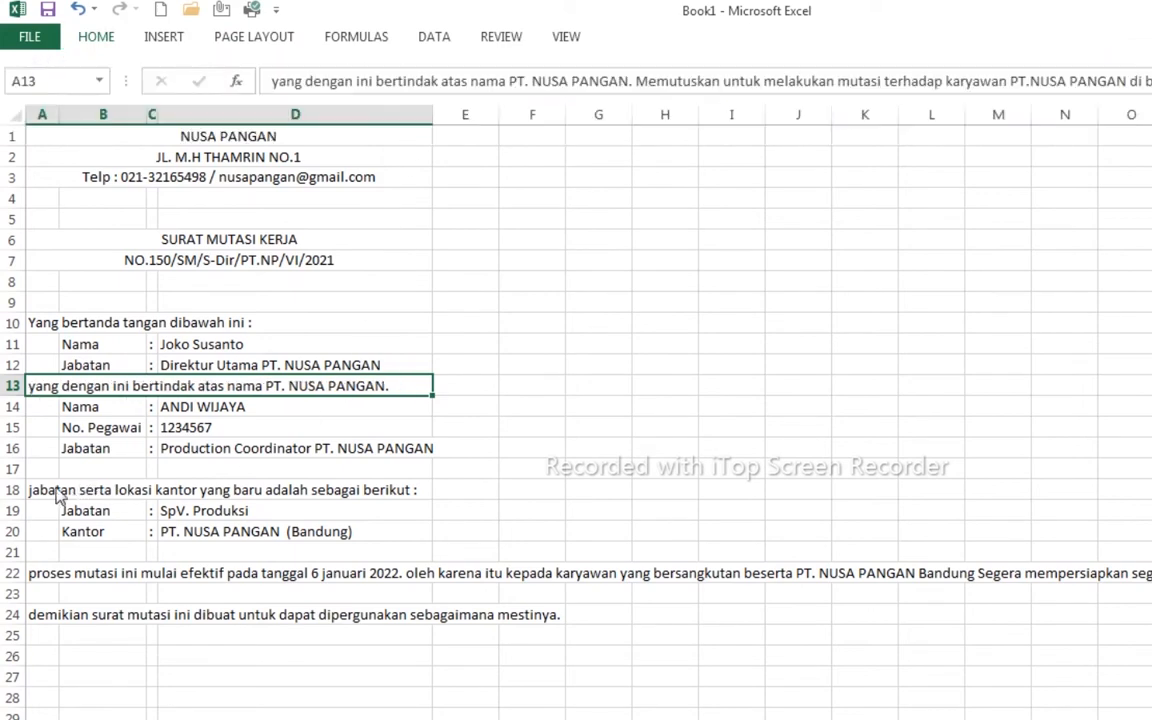
- Merge the row 18 sentence across A18:D18 with left alignment and wrapped text
{"action": "left_click_drag", "start_coordinate": [36, 489], "coordinate": [300, 489]}
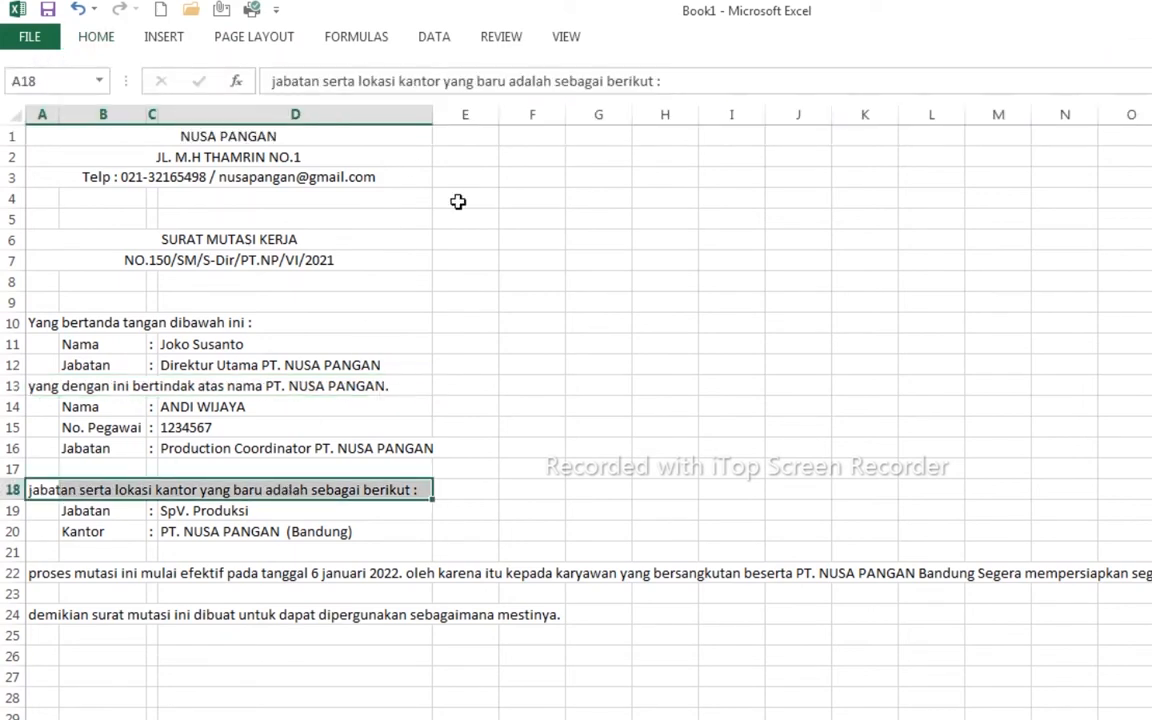
{"action": "left_click", "coordinate": [104, 36]}
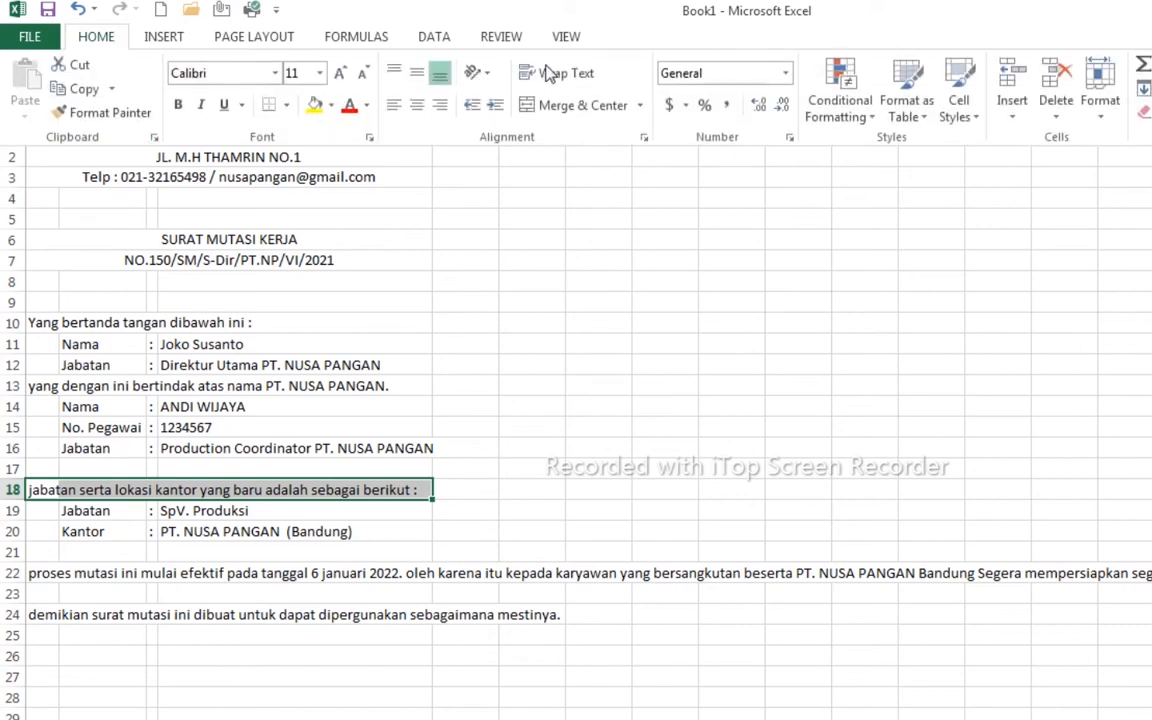
{"action": "left_click", "coordinate": [576, 108]}
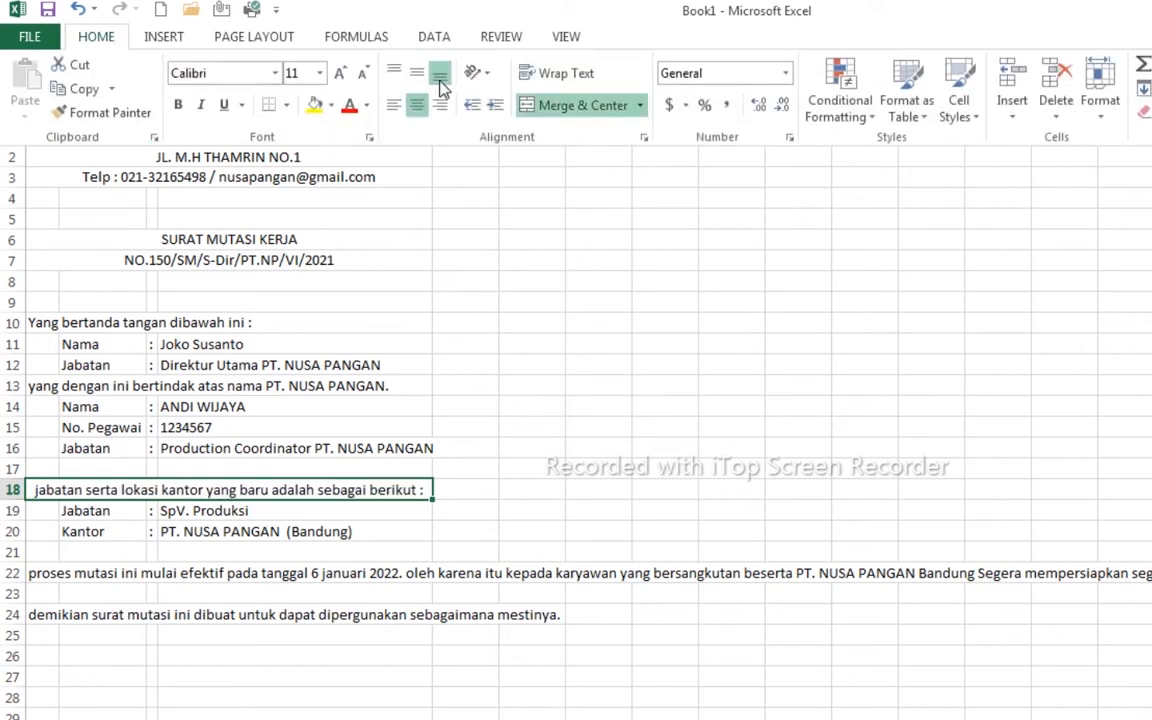
{"action": "left_click", "coordinate": [394, 105]}
{"action": "left_click", "coordinate": [558, 76]}
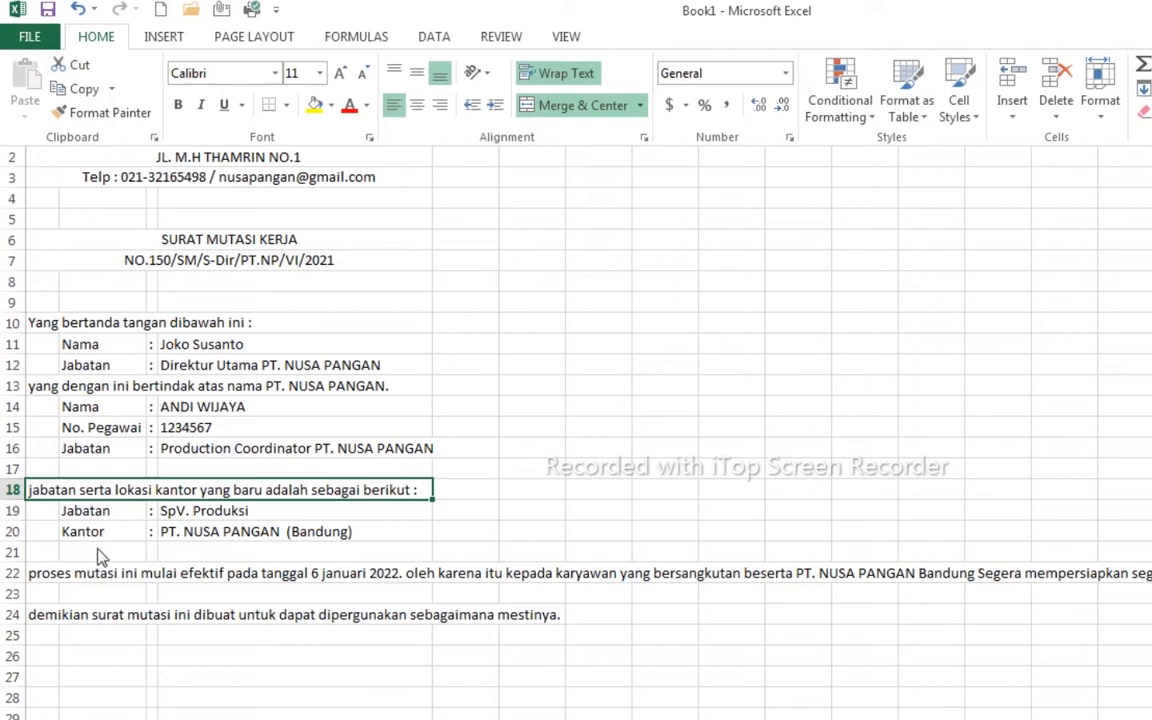
{"action": "left_click", "coordinate": [45, 520]}
- Merge and wrap the row 22 paragraph across A22:D22, left-aligned
{"action": "left_click", "coordinate": [41, 576]}
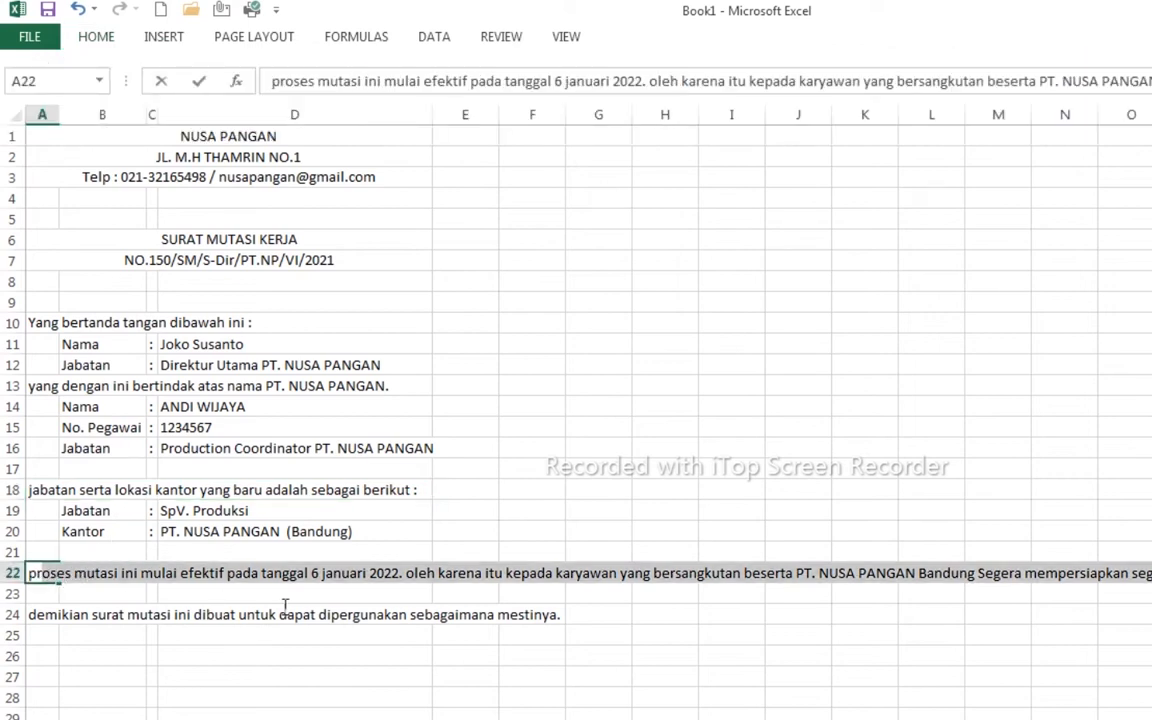
{"action": "left_click", "coordinate": [350, 614]}
{"action": "left_click_drag", "start_coordinate": [42, 576], "coordinate": [334, 576]}
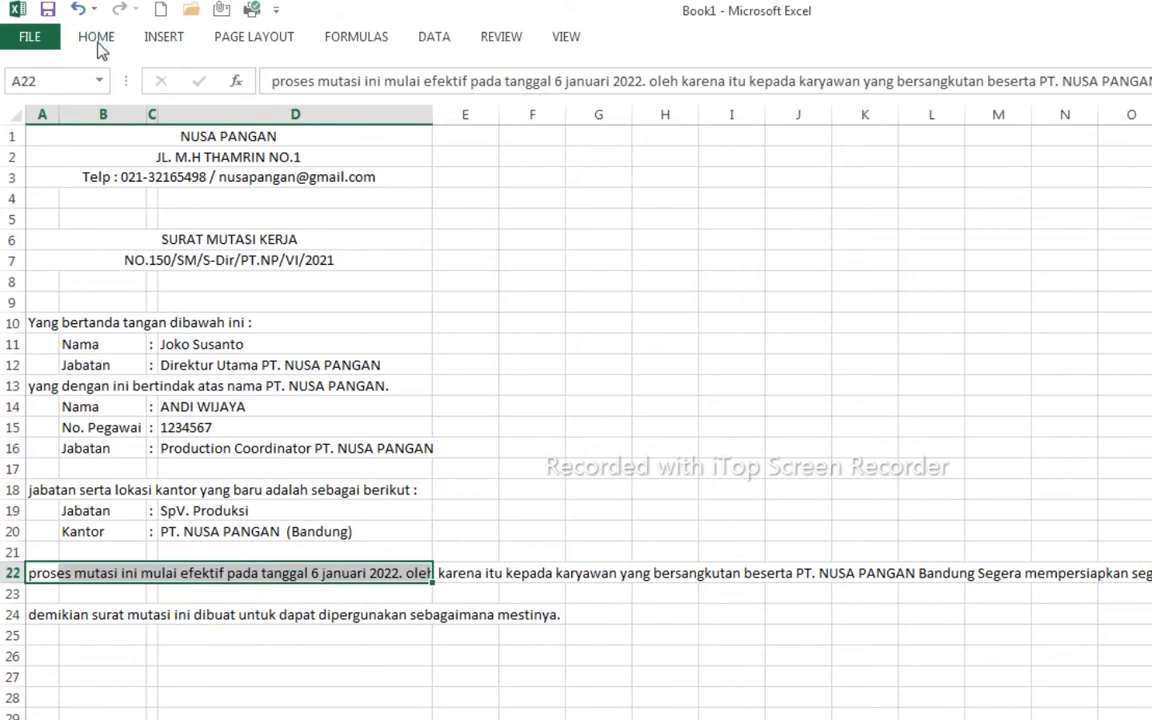
{"action": "left_click", "coordinate": [96, 37]}
{"action": "left_click", "coordinate": [548, 106]}
{"action": "left_click", "coordinate": [550, 73]}
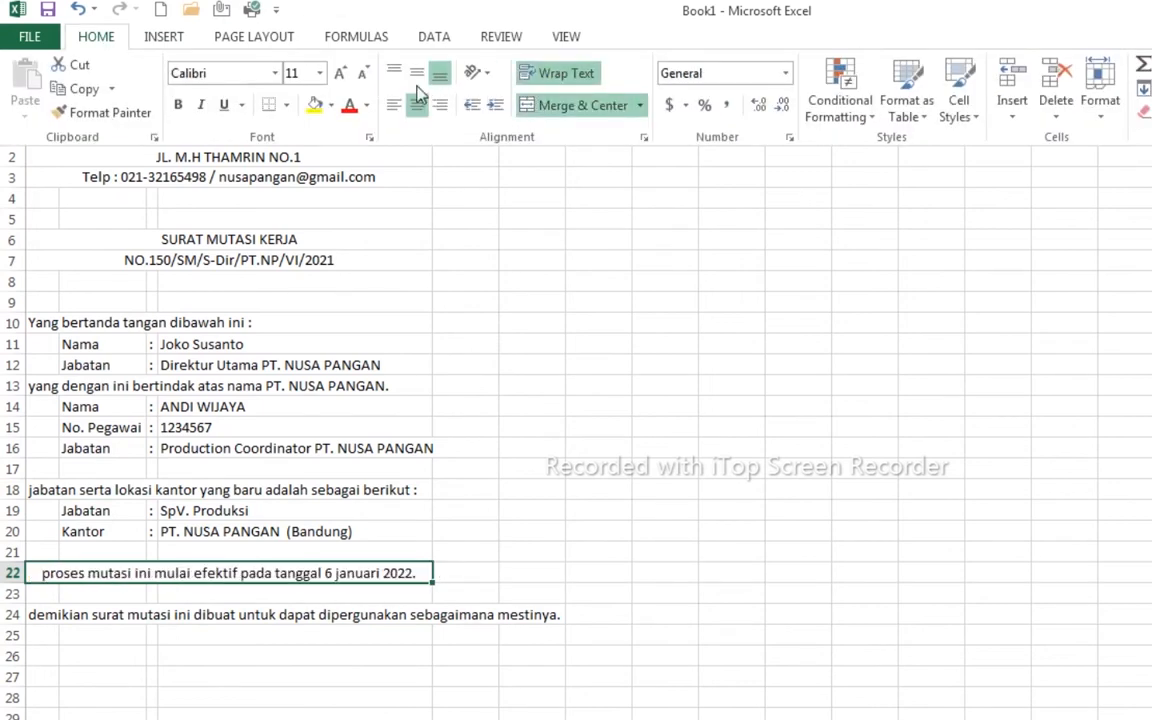
{"action": "left_click", "coordinate": [396, 106]}
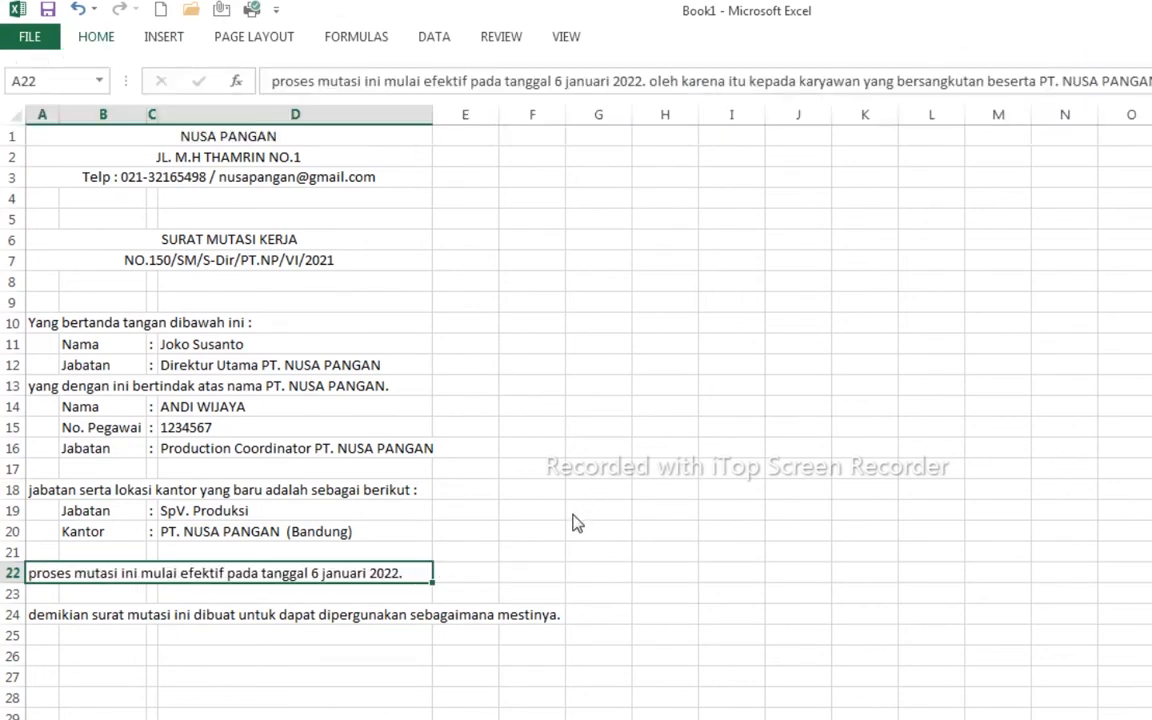
- Merge and wrap the closing sentence across A24:D24, left-aligned
{"action": "left_click_drag", "start_coordinate": [46, 617], "coordinate": [332, 614]}
{"action": "left_click", "coordinate": [97, 37]}
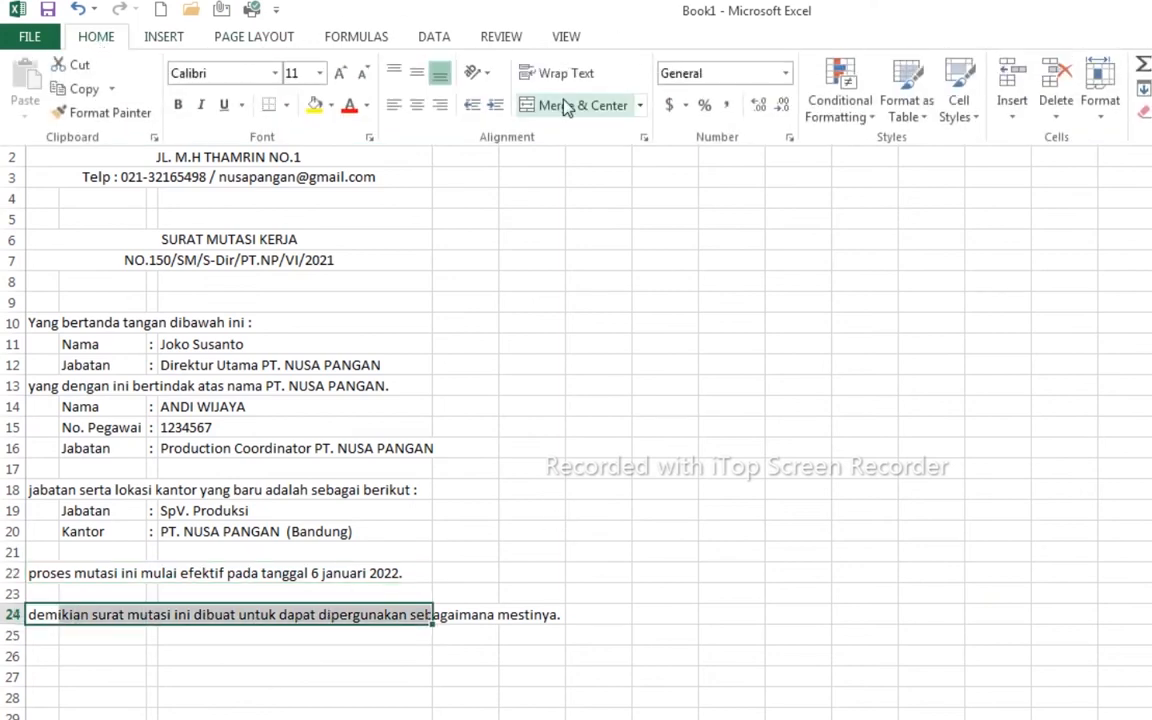
{"action": "left_click", "coordinate": [557, 106]}
{"action": "left_click", "coordinate": [555, 75]}
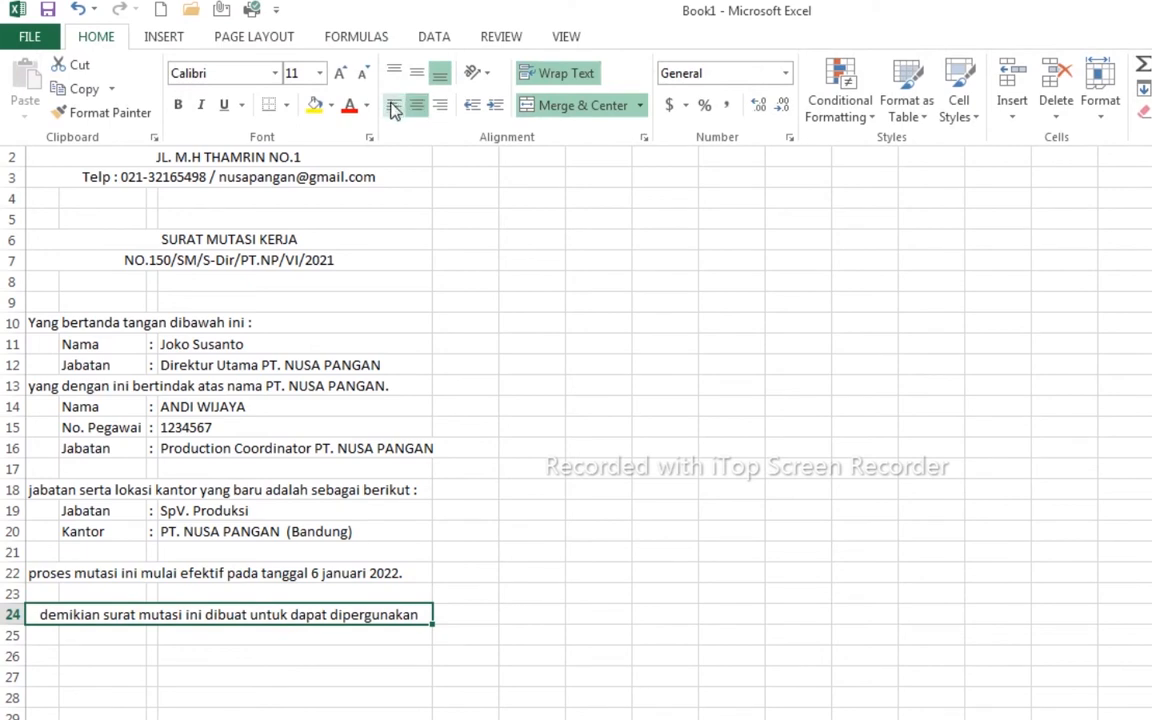
{"action": "left_click", "coordinate": [394, 106]}
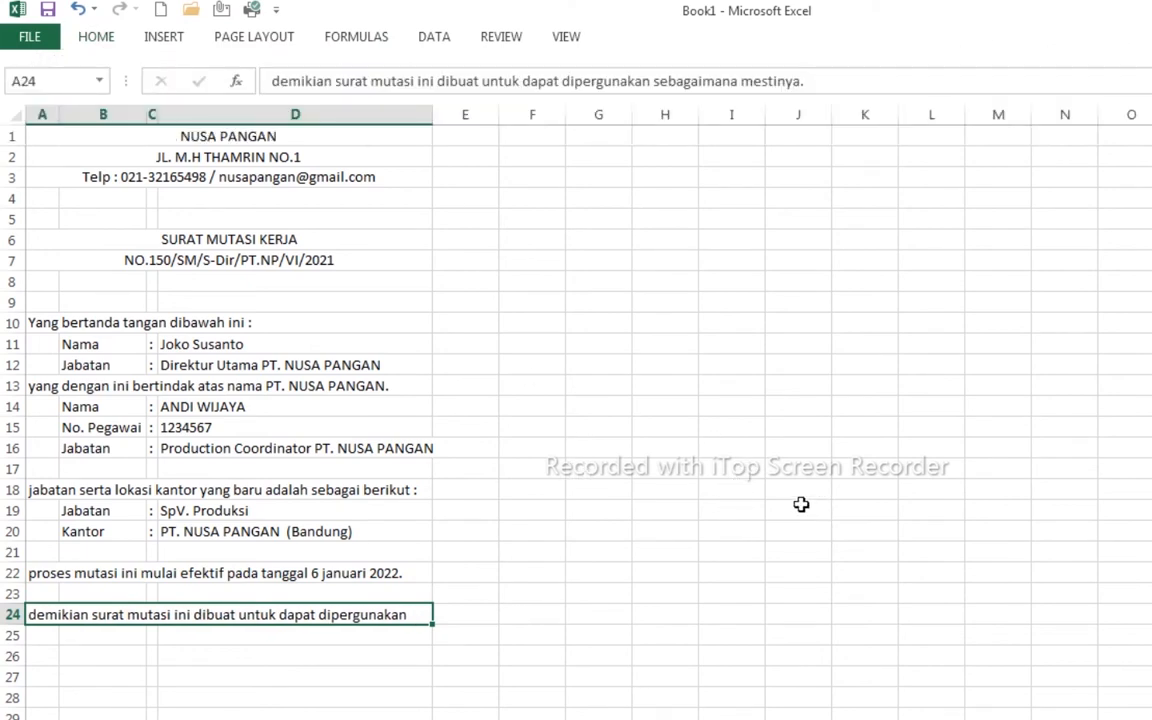
- Make rows 13, 18 and 22 taller so their wrapped paragraphs show in full
{"action": "left_click_drag", "start_coordinate": [14, 396], "coordinate": [17, 441]}
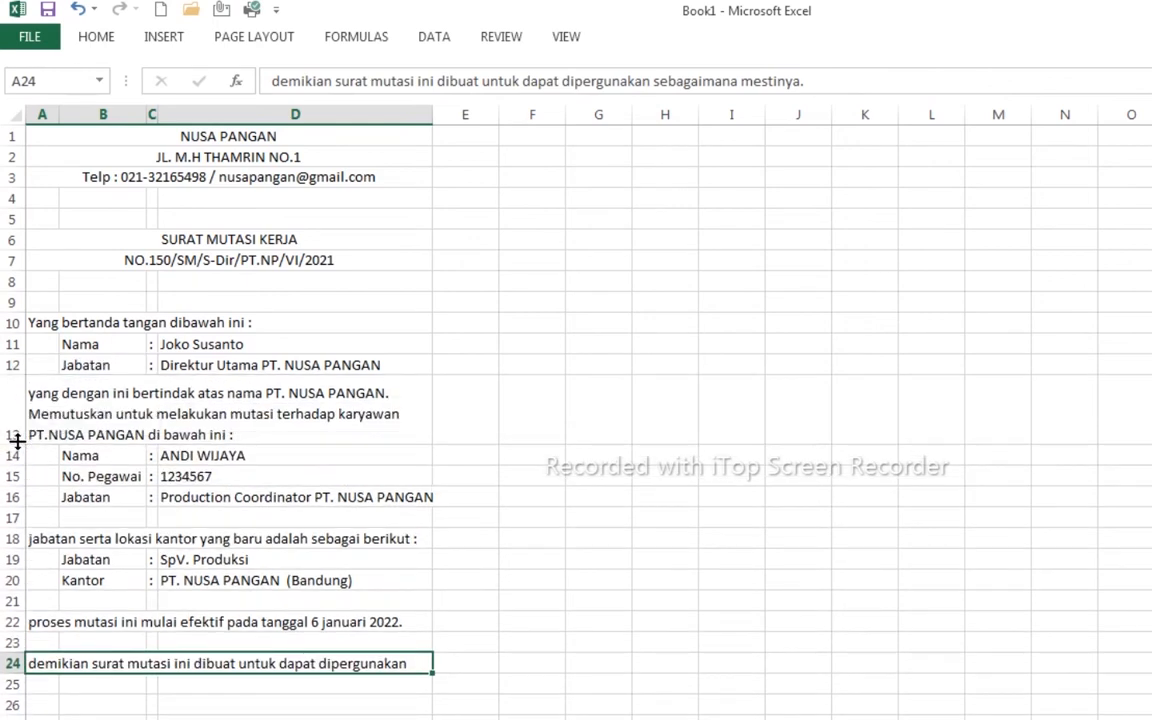
{"action": "mouse_move", "coordinate": [10, 549]}
{"action": "left_mouse_down"}
{"action": "mouse_move", "coordinate": [10, 598]}
{"action": "mouse_move", "coordinate": [8, 551]}
{"action": "left_mouse_up"}
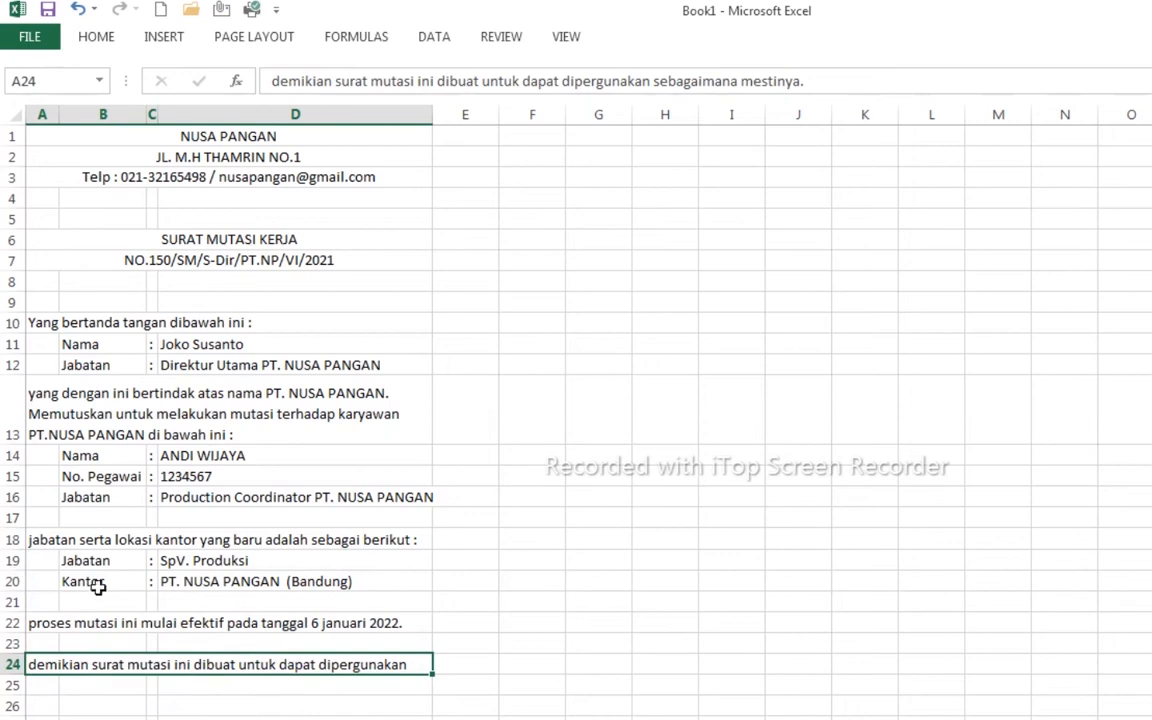
{"action": "left_click_drag", "start_coordinate": [12, 613], "coordinate": [14, 650]}
{"action": "scroll", "coordinate": [10, 694], "scroll_direction": "down", "scroll_amount": 2}
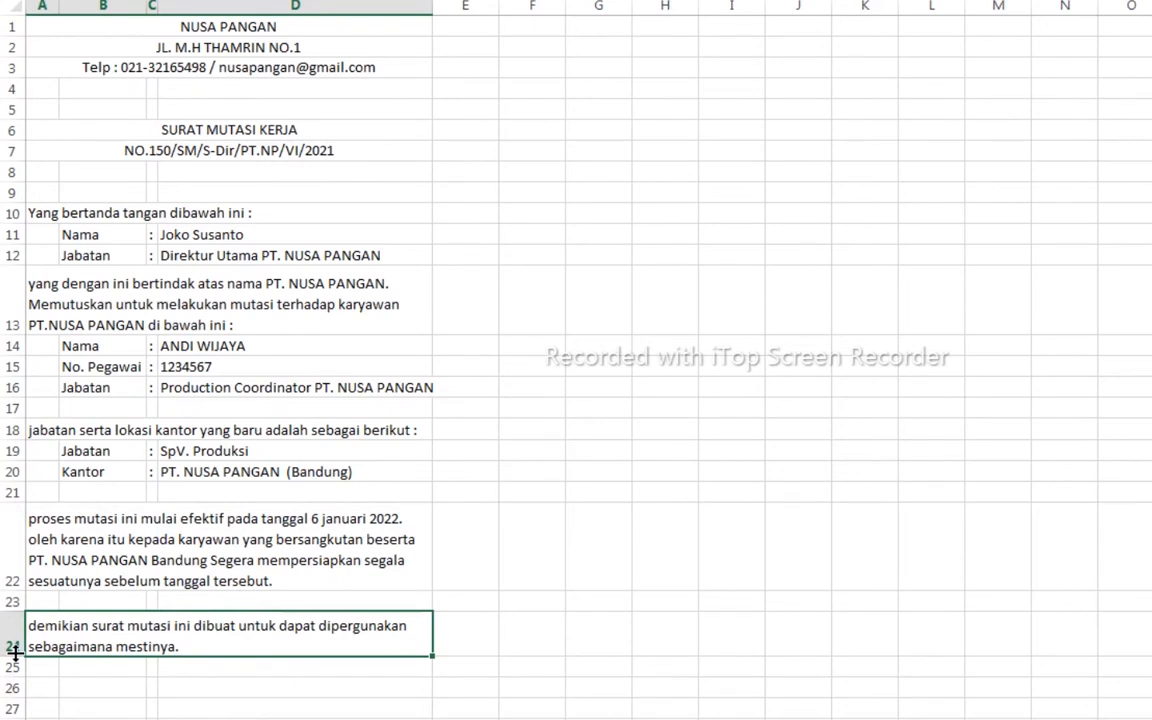
{"action": "left_click", "coordinate": [121, 541]}
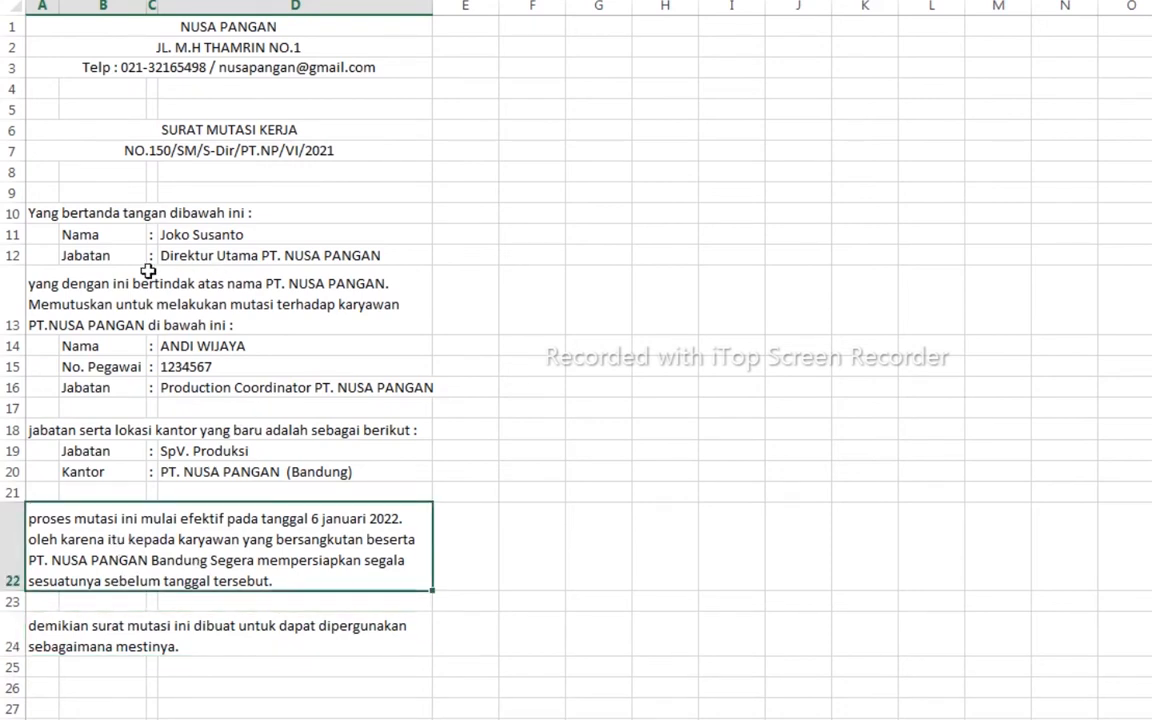
- Set the row 13 paragraph's horizontal alignment to Justify and fit the row to three lines
{"action": "left_click", "coordinate": [221, 301]}
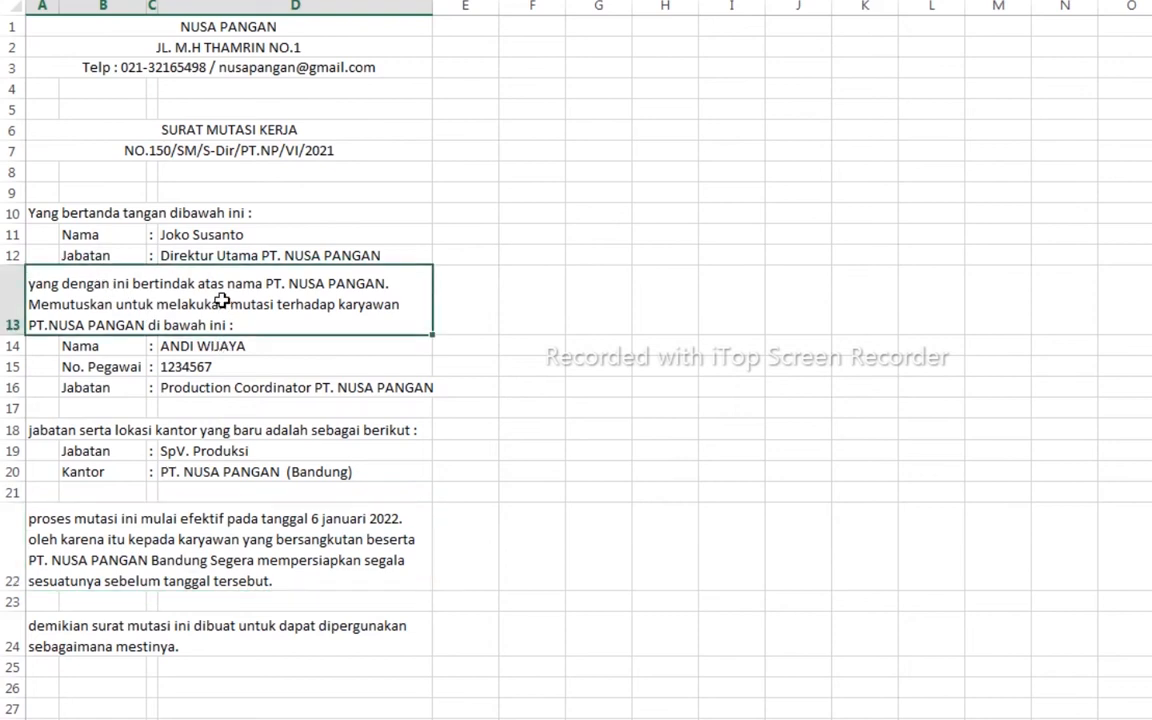
{"action": "right_click", "coordinate": [223, 303]}
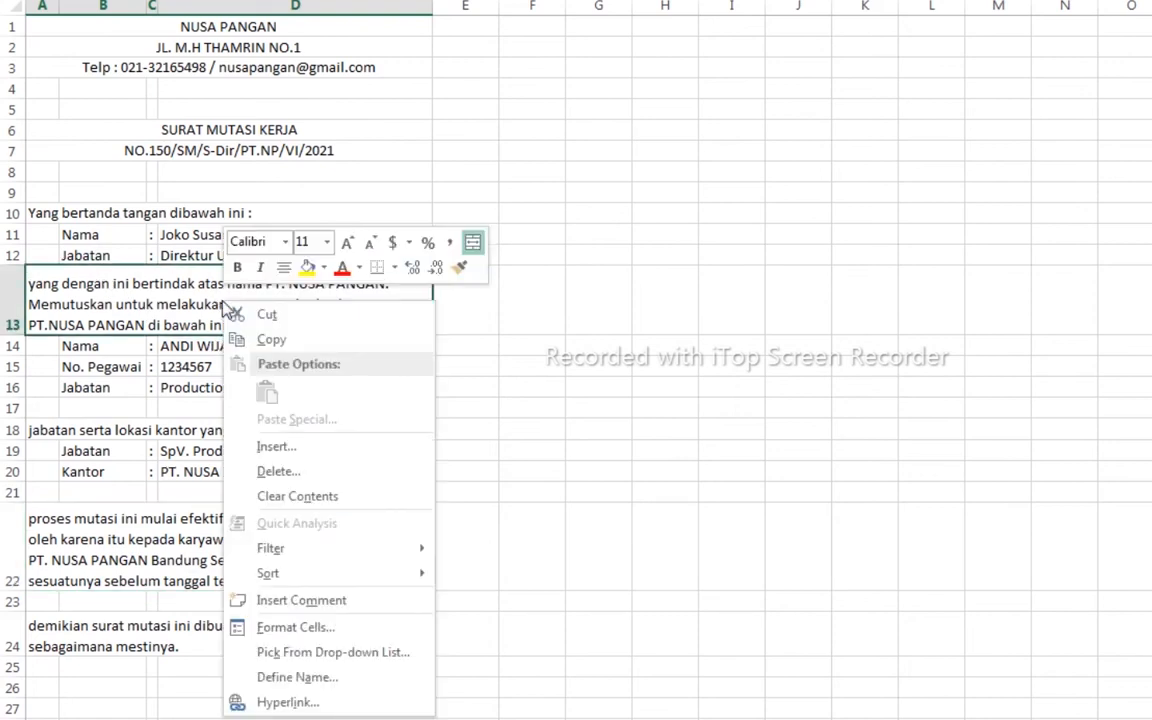
{"action": "left_click", "coordinate": [300, 628]}
{"action": "left_click", "coordinate": [138, 352]}
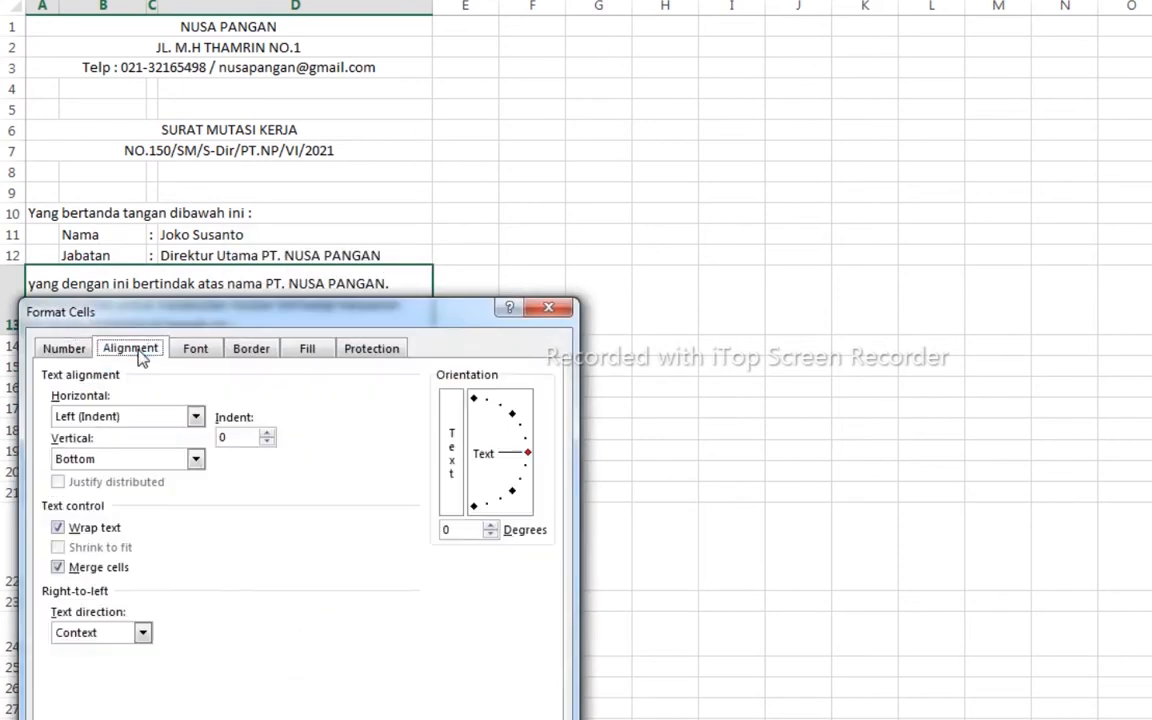
{"action": "left_click", "coordinate": [196, 417]}
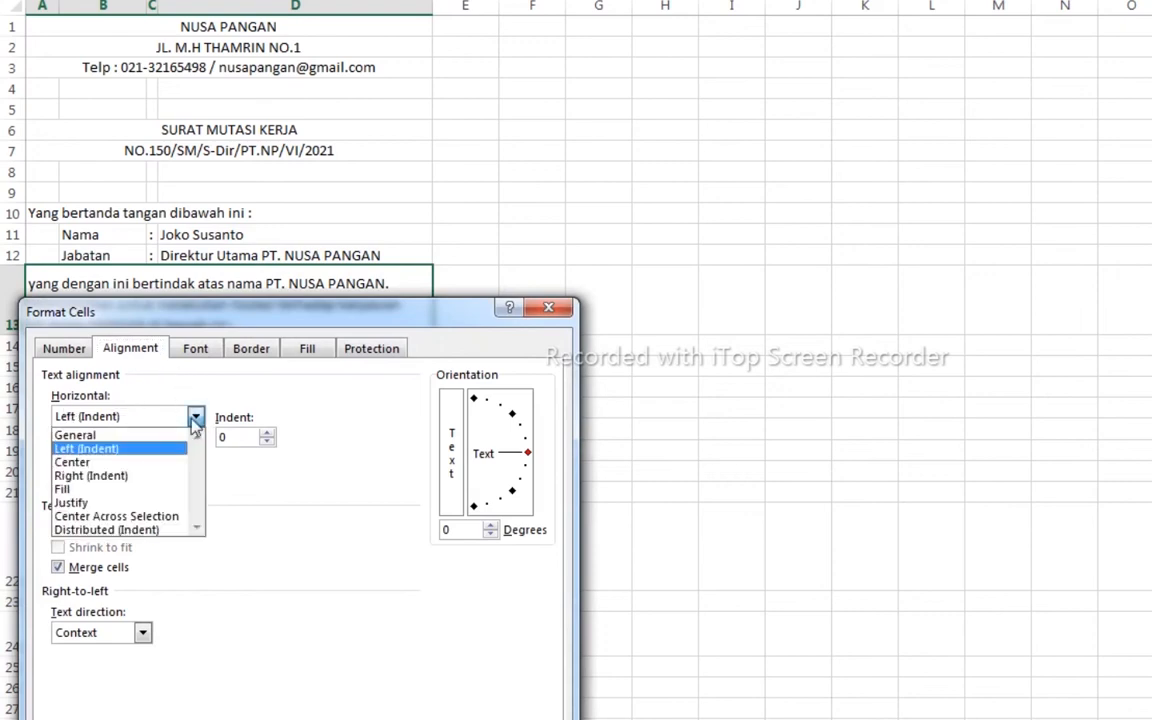
{"action": "left_click", "coordinate": [85, 503]}
{"action": "key", "text": "Return"}
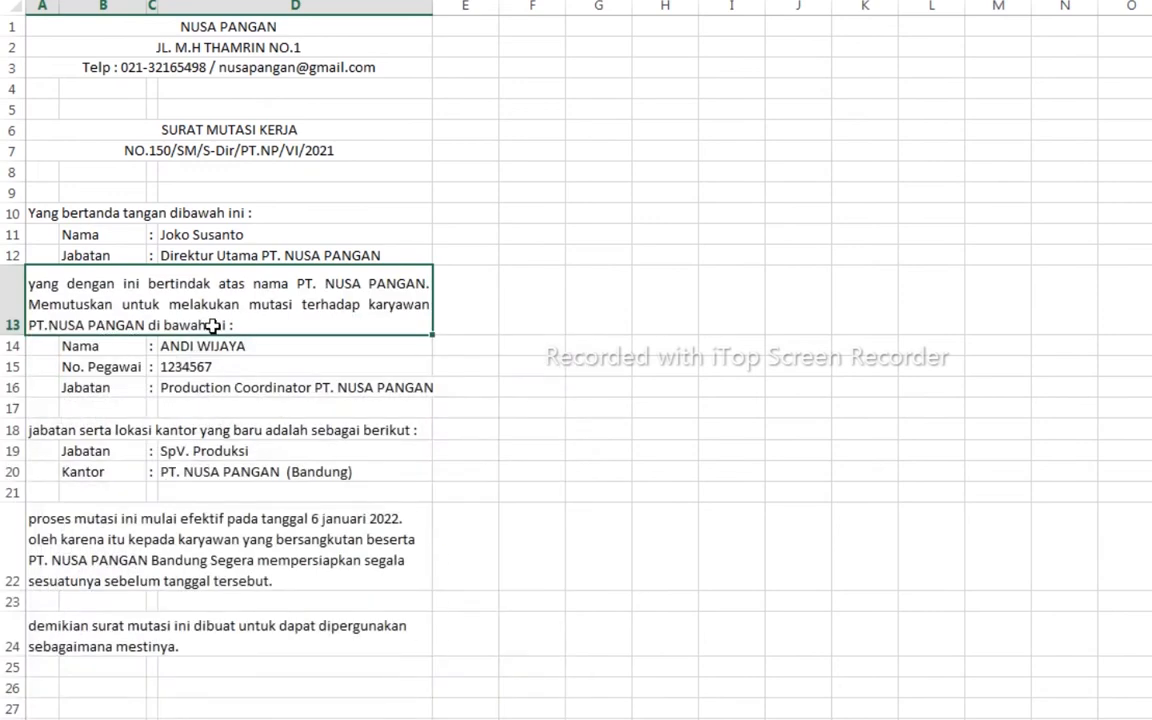
{"action": "left_click_drag", "start_coordinate": [10, 335], "coordinate": [10, 330]}
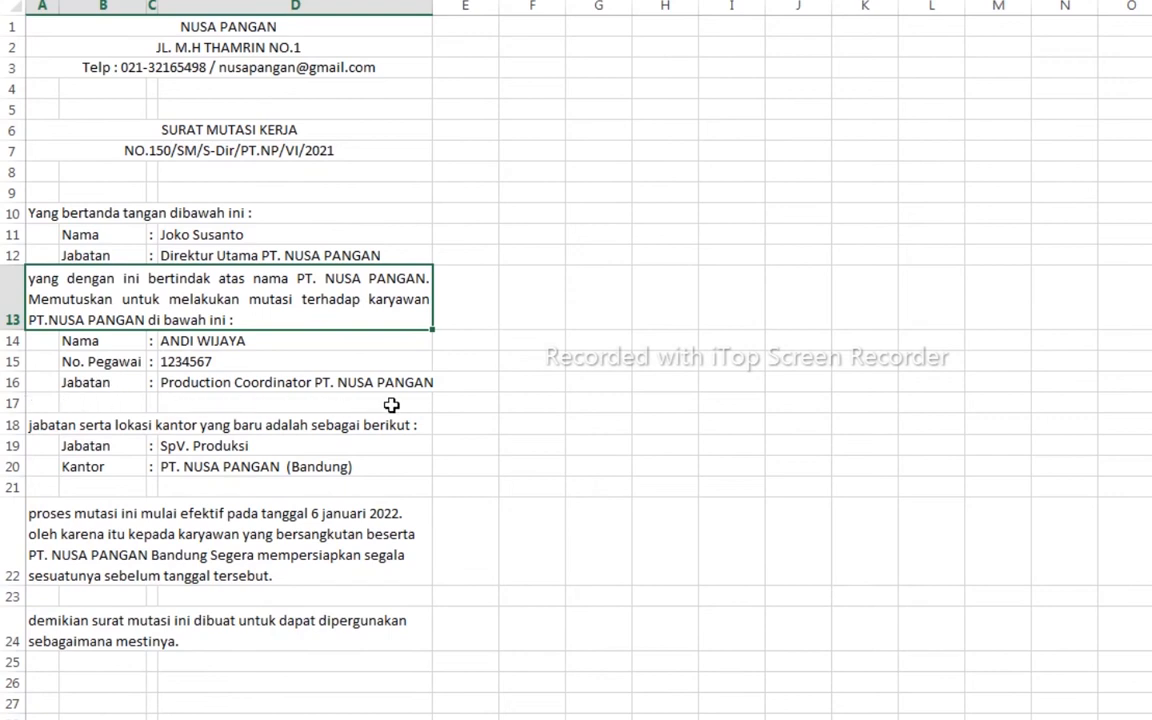
- Delete the empty row 17 below the employee details
{"action": "left_click", "coordinate": [6, 404]}
{"action": "right_click", "coordinate": [6, 404]}
{"action": "left_click", "coordinate": [77, 576]}
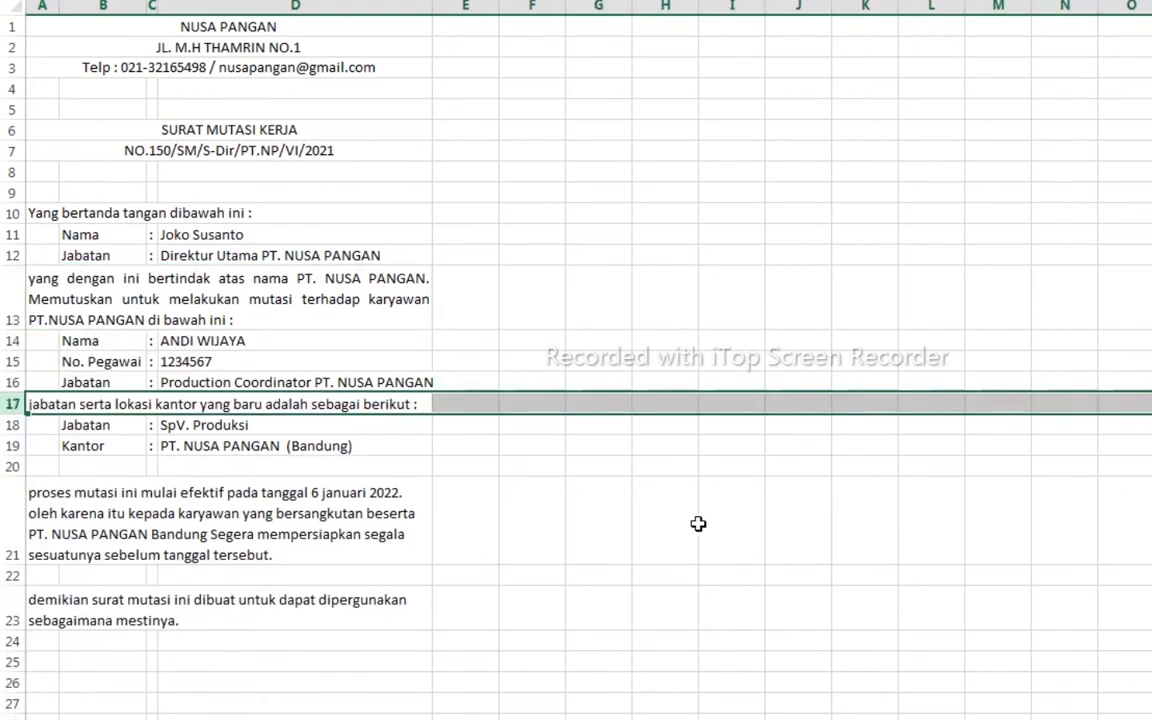
- Justify the effective-date paragraph in A21 and make row 21 slightly shorter
{"action": "right_click", "coordinate": [95, 527]}
{"action": "left_click", "coordinate": [159, 432]}
{"action": "left_click", "coordinate": [103, 298]}
{"action": "left_click", "coordinate": [90, 375]}
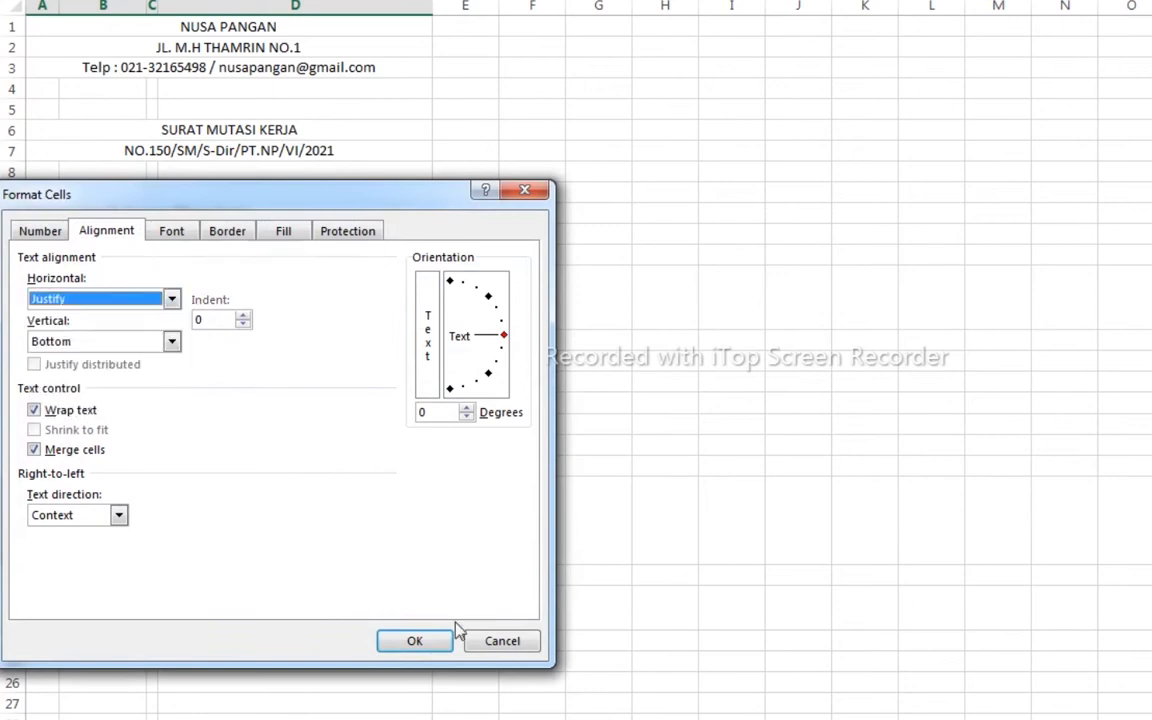
{"action": "left_click", "coordinate": [404, 640]}
{"action": "left_click_drag", "start_coordinate": [18, 568], "coordinate": [18, 565]}
- Justify the closing sentence in A23 via Format Cells alignment
{"action": "right_click", "coordinate": [62, 611]}
{"action": "left_click", "coordinate": [136, 523]}
{"action": "left_click", "coordinate": [103, 384]}
{"action": "left_click", "coordinate": [84, 474]}
{"action": "left_click", "coordinate": [404, 718]}
{"action": "left_click", "coordinate": [595, 639]}
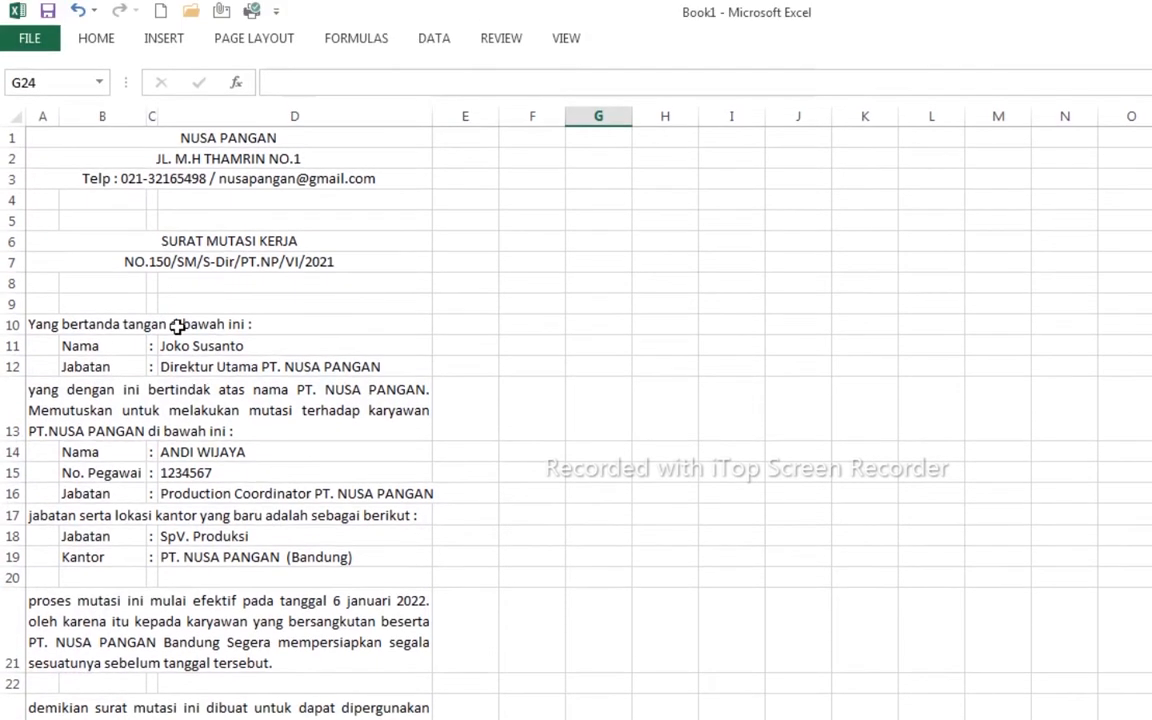
{"action": "left_click", "coordinate": [213, 183]}
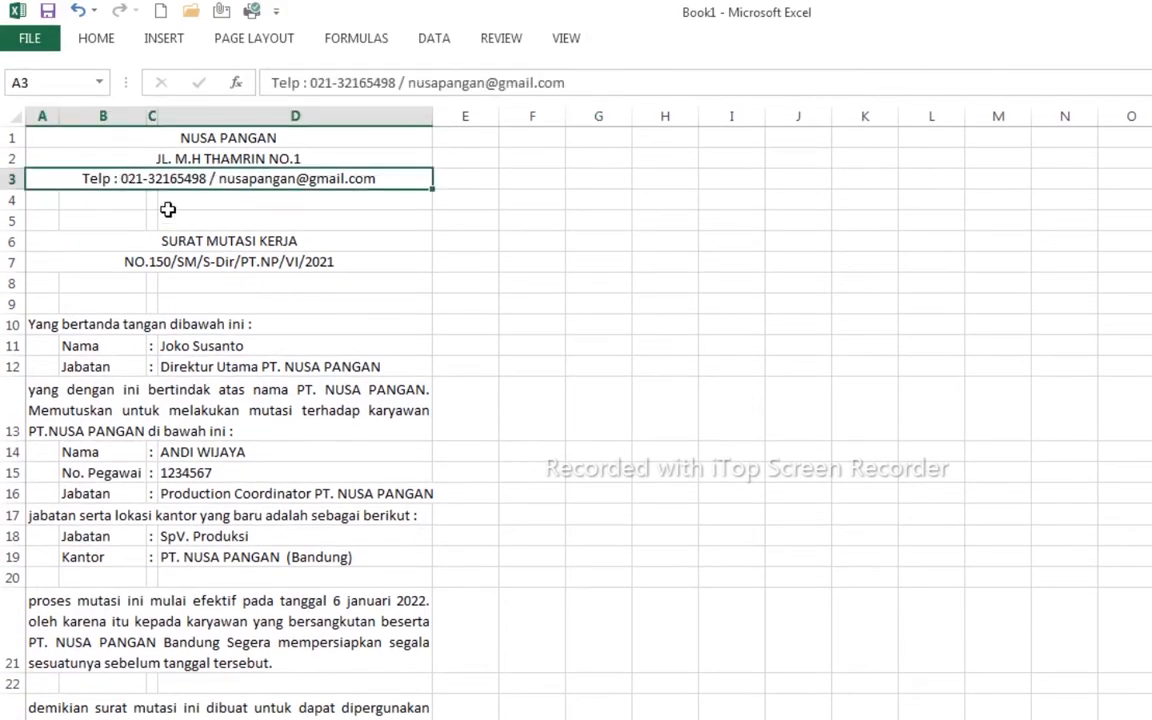
- Add a thick bottom border under the letterhead's telephone and email row 3 via More Borders
{"action": "left_click", "coordinate": [96, 38]}
{"action": "left_click", "coordinate": [286, 106]}
{"action": "left_click", "coordinate": [276, 165]}
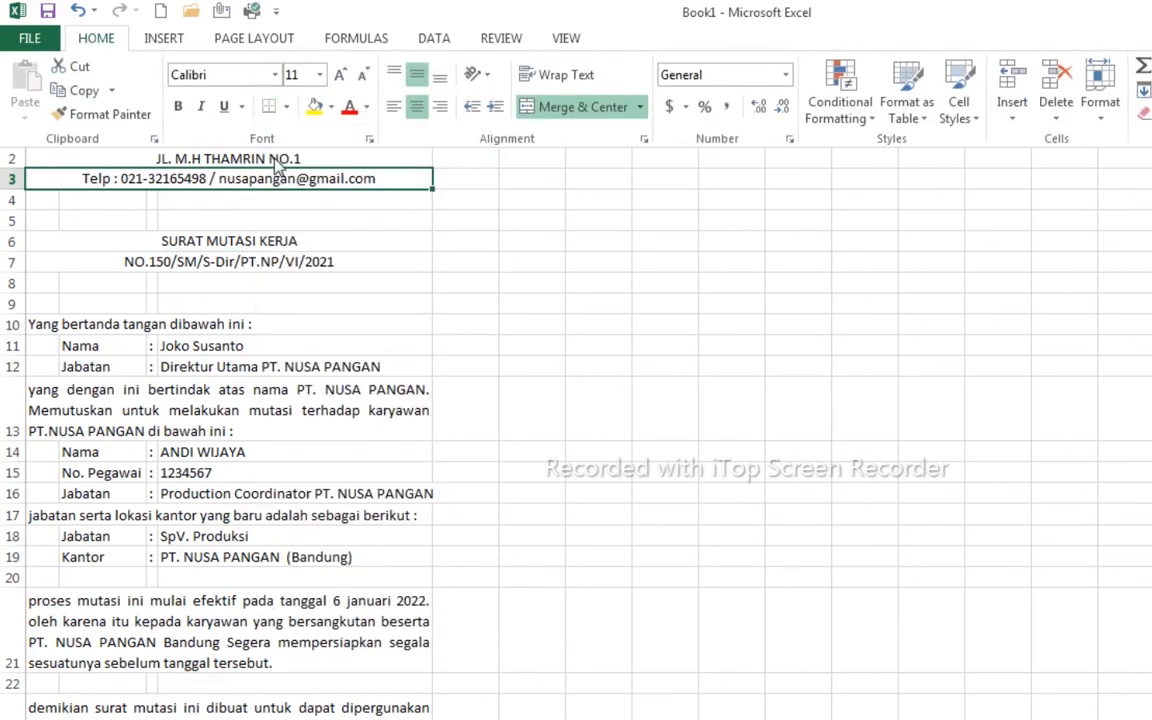
{"action": "left_click", "coordinate": [399, 220]}
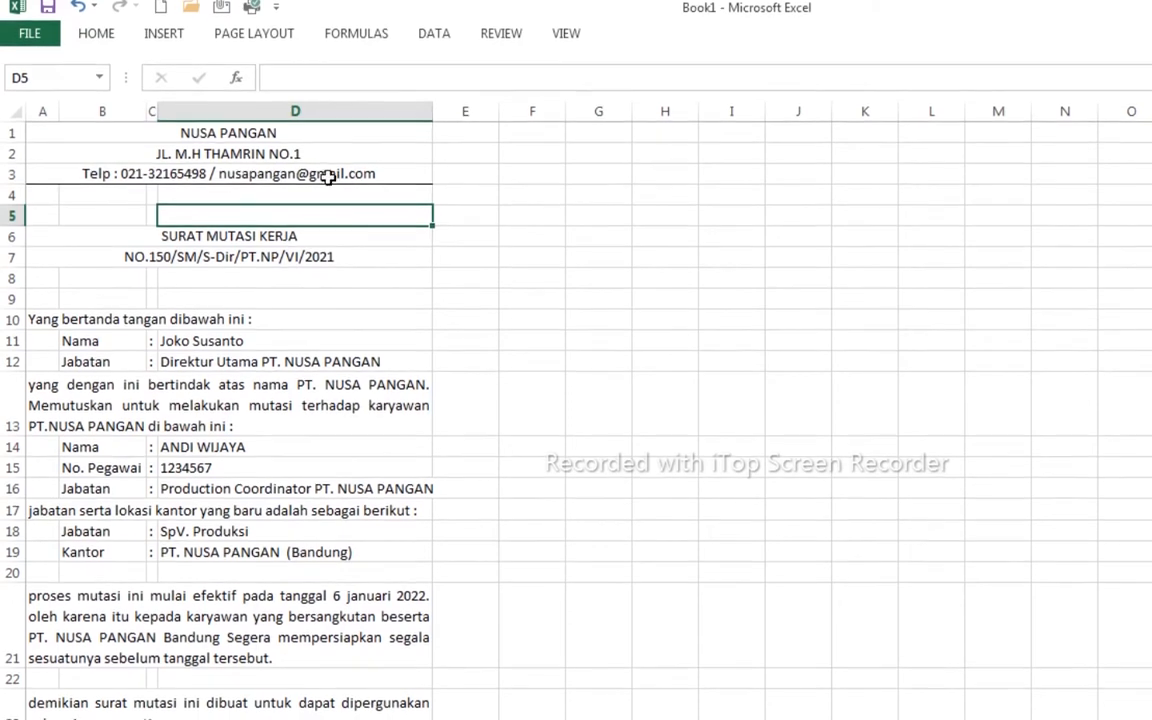
{"action": "left_click", "coordinate": [226, 175]}
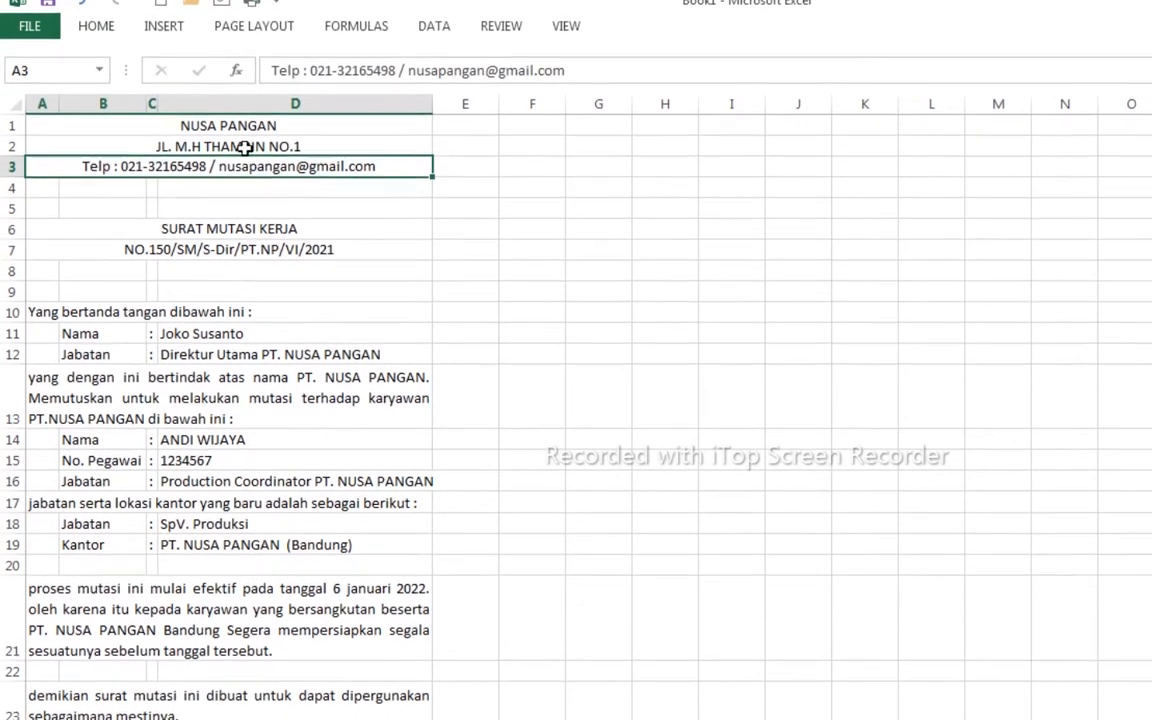
{"action": "left_click", "coordinate": [95, 29]}
{"action": "left_click", "coordinate": [286, 89]}
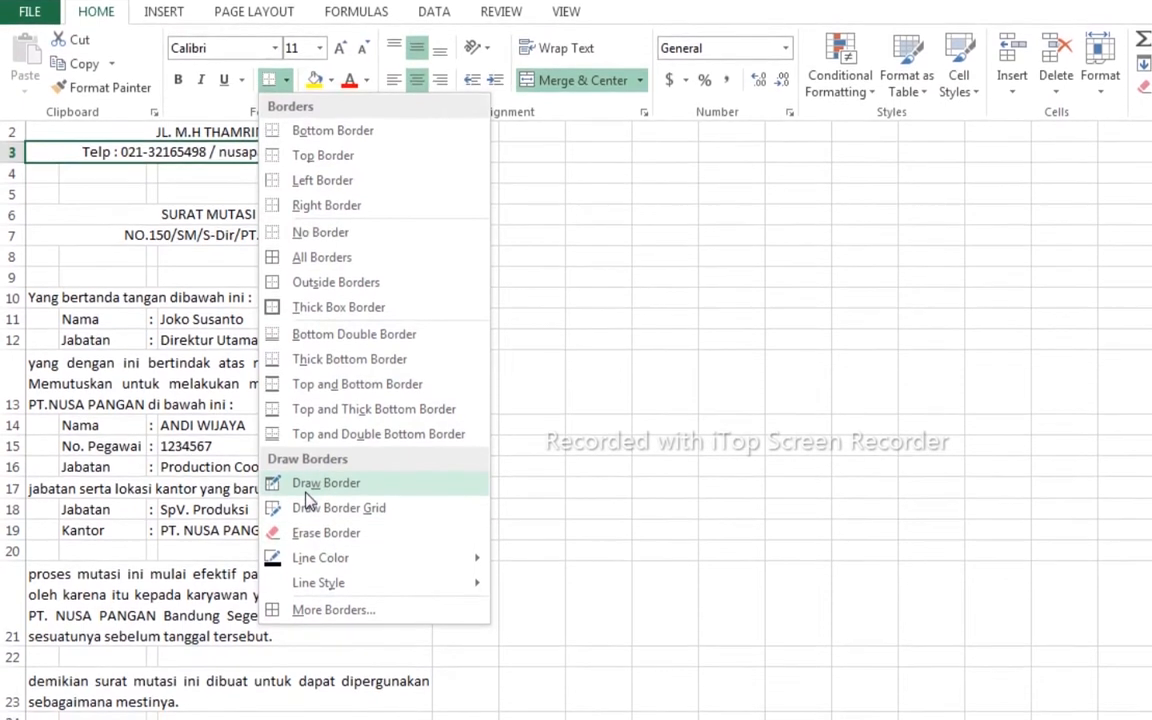
{"action": "left_click", "coordinate": [334, 610]}
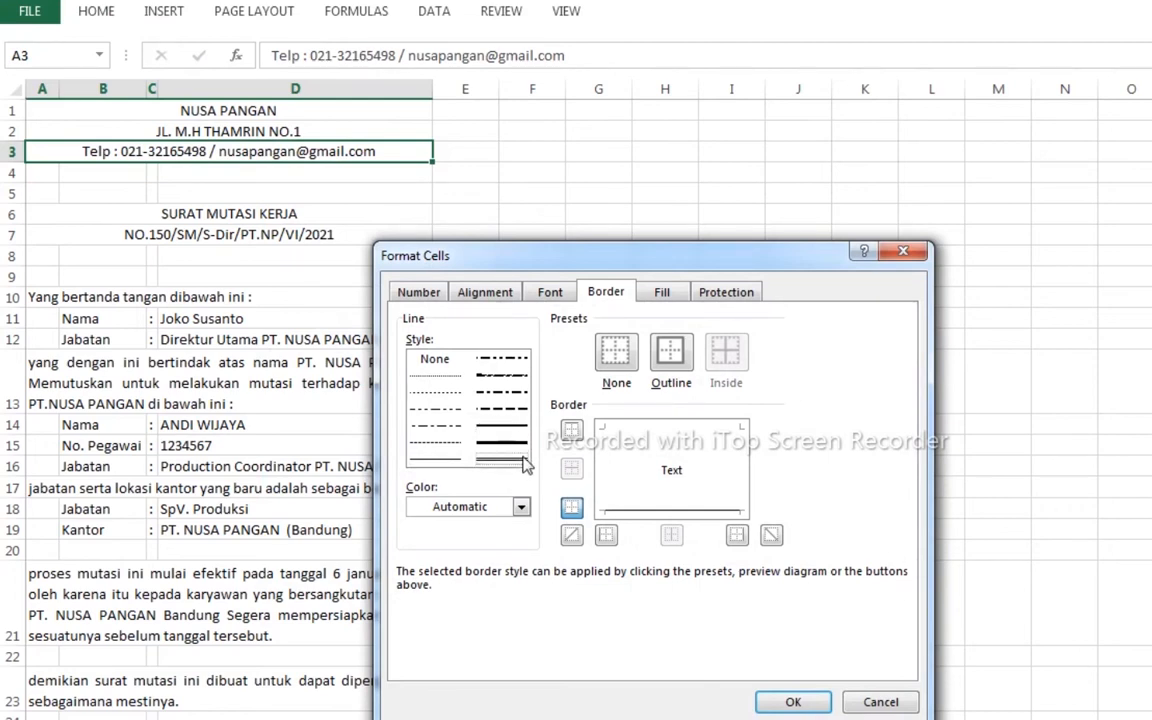
{"action": "left_click", "coordinate": [790, 700]}
{"action": "left_click", "coordinate": [731, 446]}
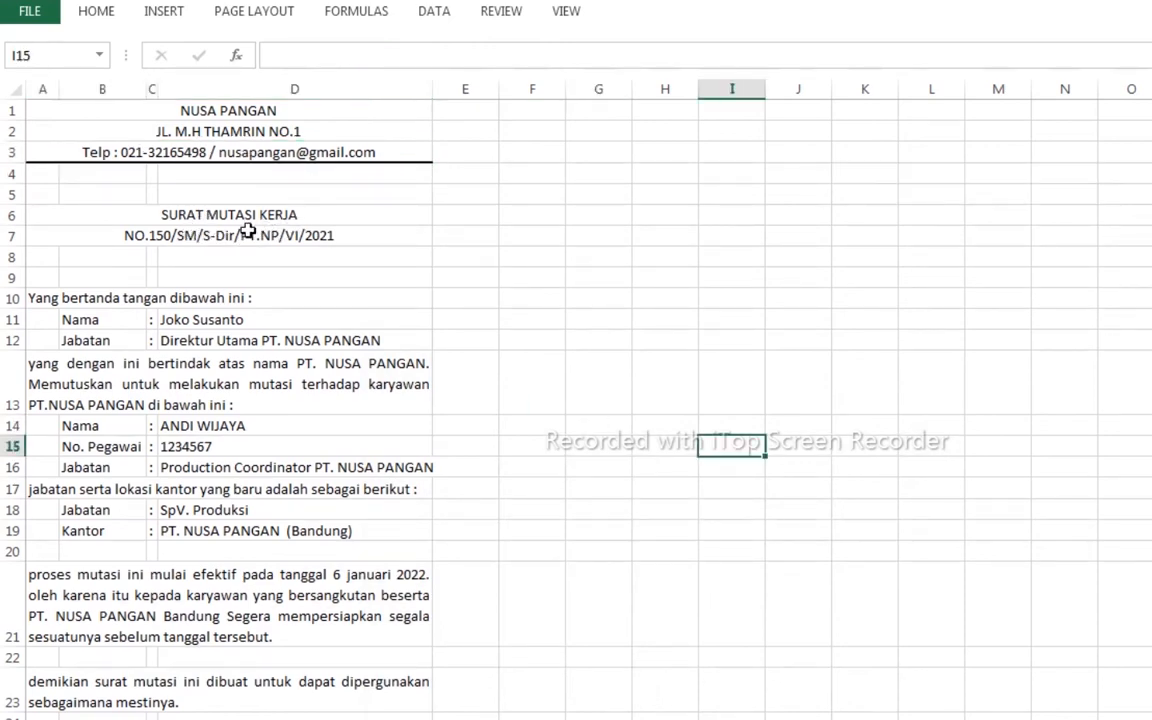
- Apply a single underline to the SURAT MUTASI KERJA title in A6
{"action": "left_click", "coordinate": [213, 219]}
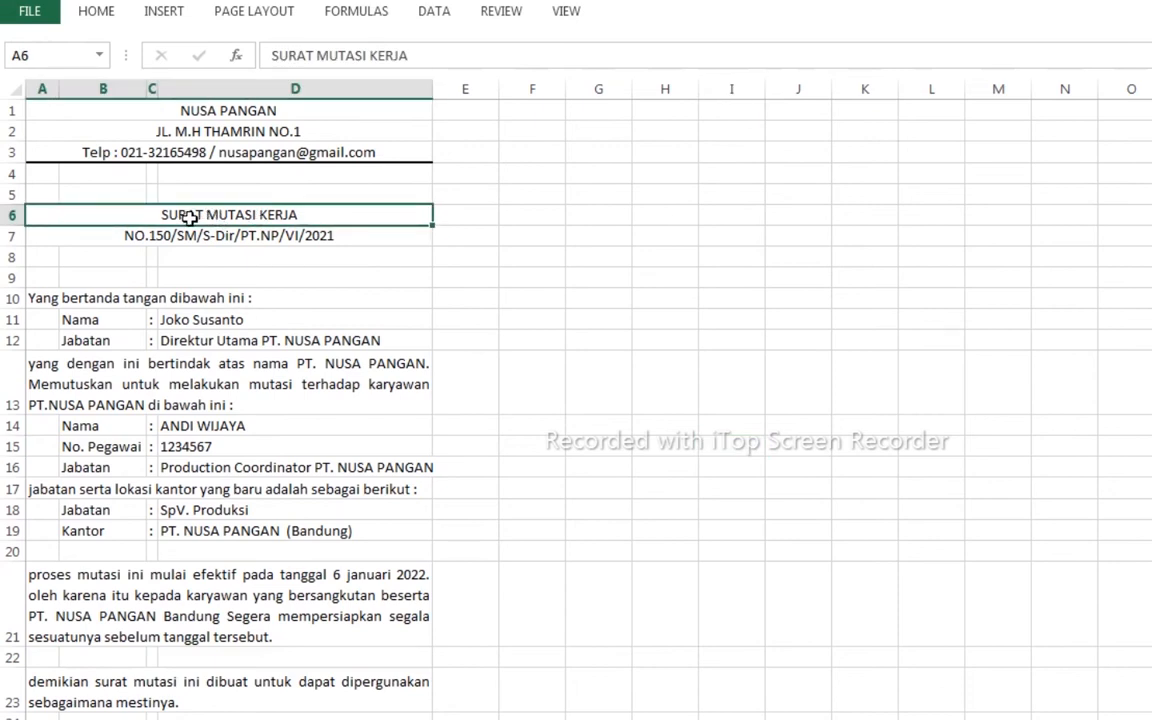
{"action": "left_click", "coordinate": [96, 11]}
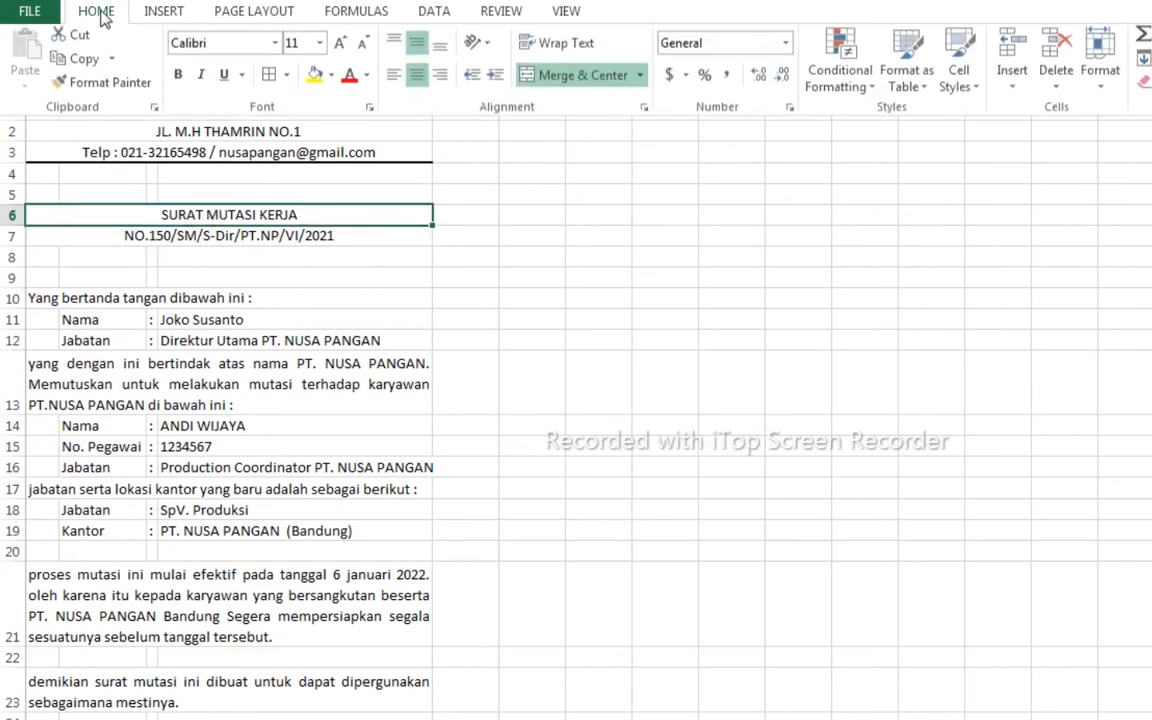
{"action": "left_click", "coordinate": [242, 80]}
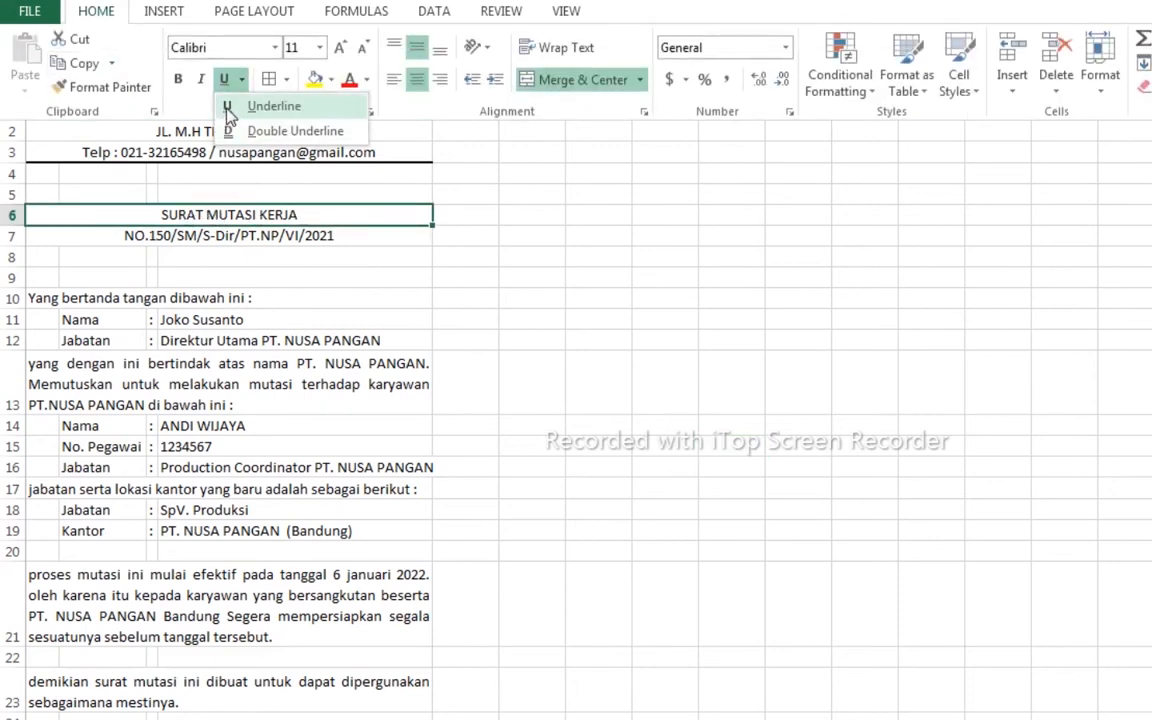
{"action": "left_click", "coordinate": [270, 106]}
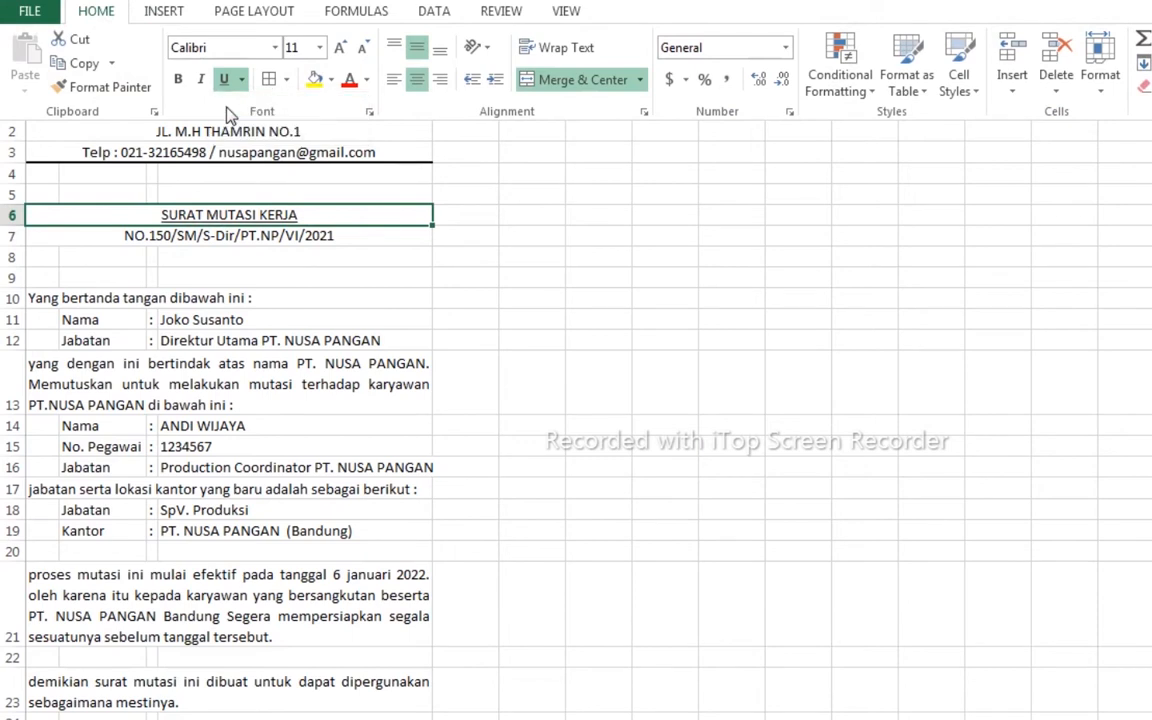
{"action": "left_click", "coordinate": [290, 234]}
{"action": "left_click", "coordinate": [285, 234]}
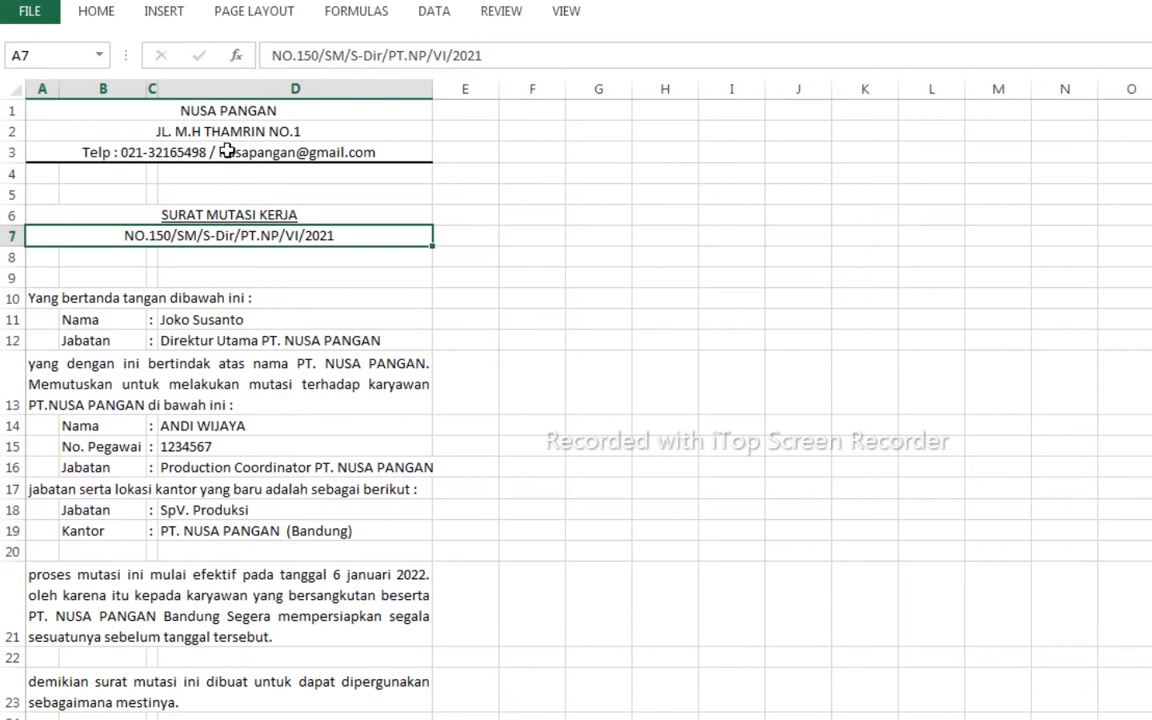
{"action": "left_click", "coordinate": [205, 111]}
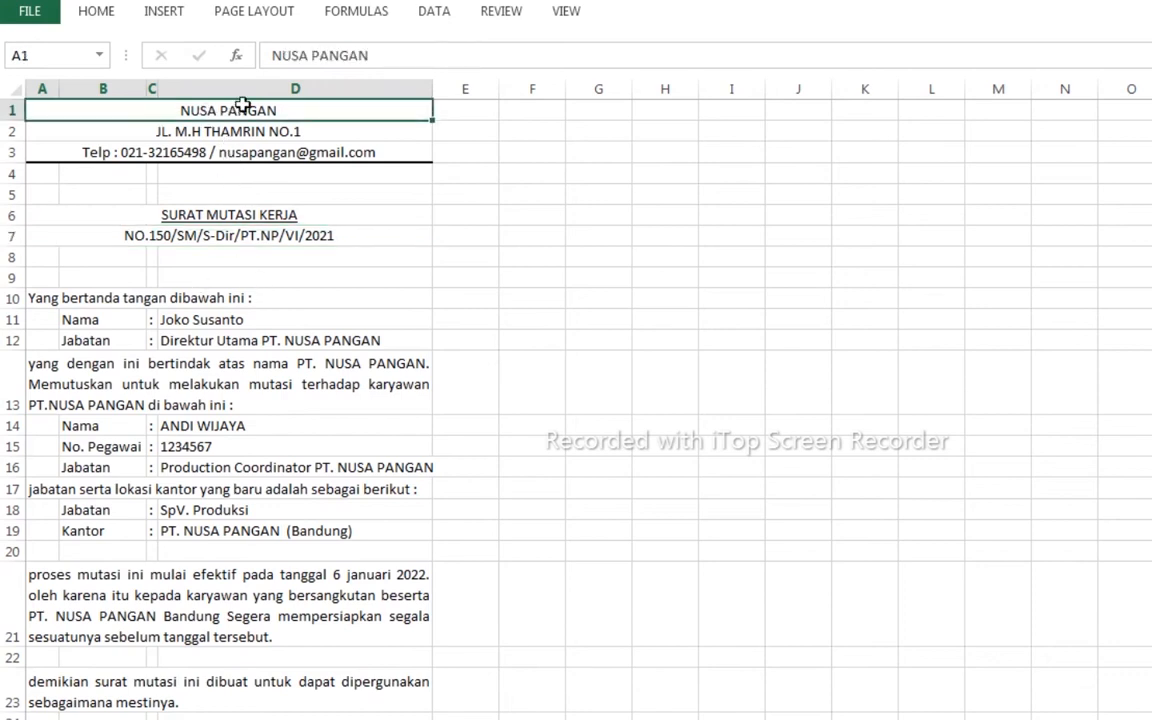
- Set the NUSA PANGAN company name in A1 to font size 20
{"action": "left_click", "coordinate": [105, 15]}
{"action": "left_click", "coordinate": [320, 48]}
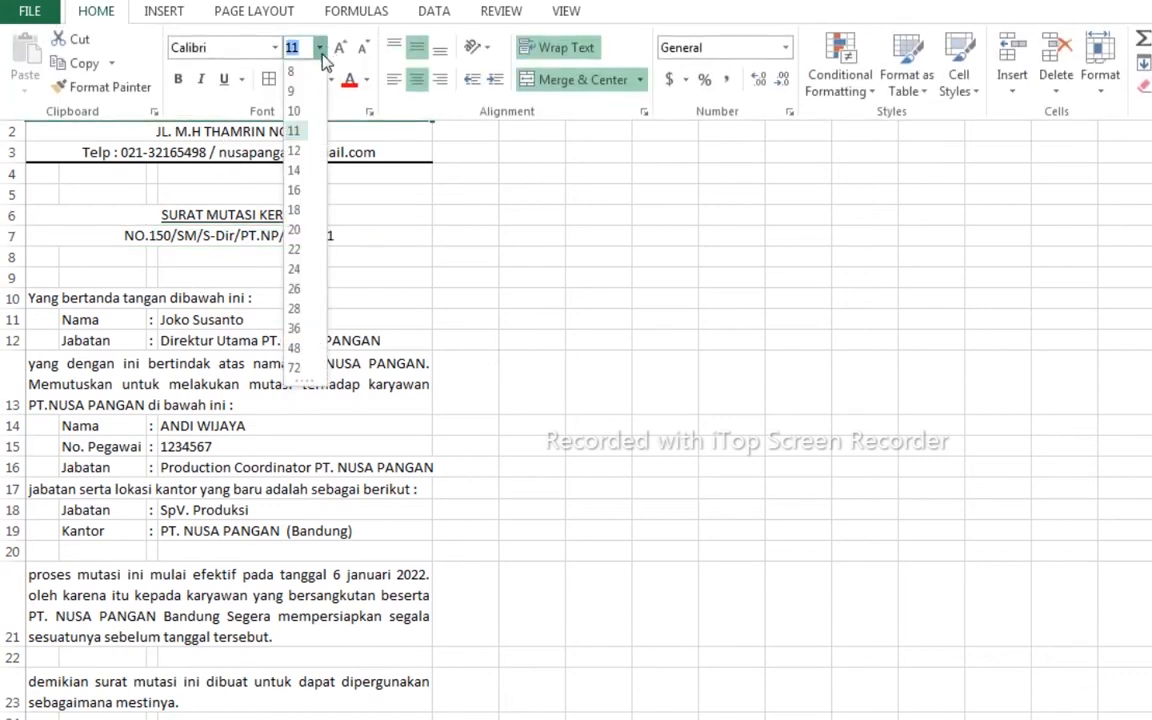
{"action": "left_click", "coordinate": [294, 231]}
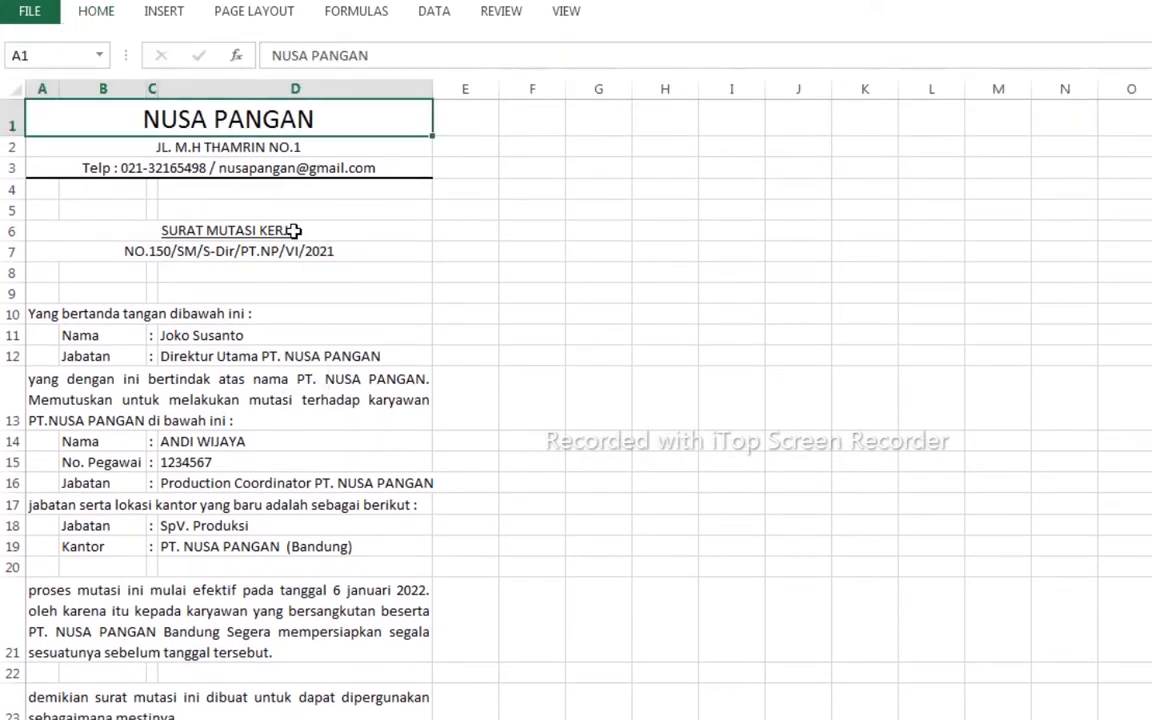
{"action": "left_click", "coordinate": [545, 247]}
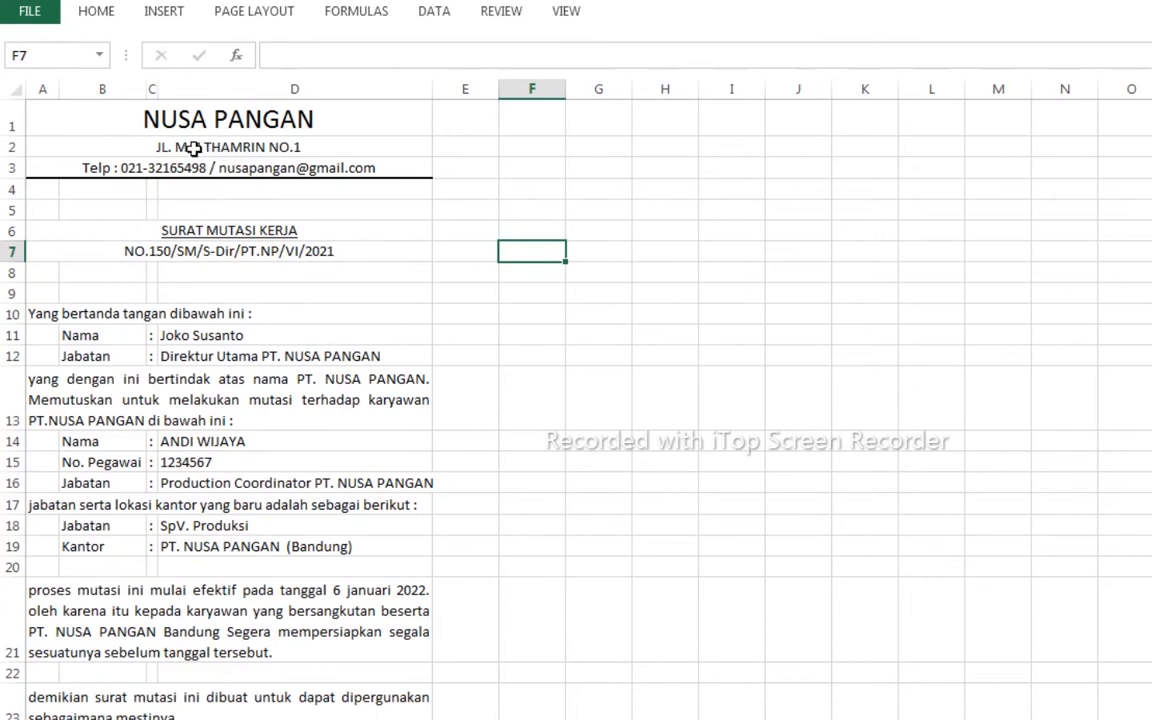
{"action": "left_click", "coordinate": [193, 147]}
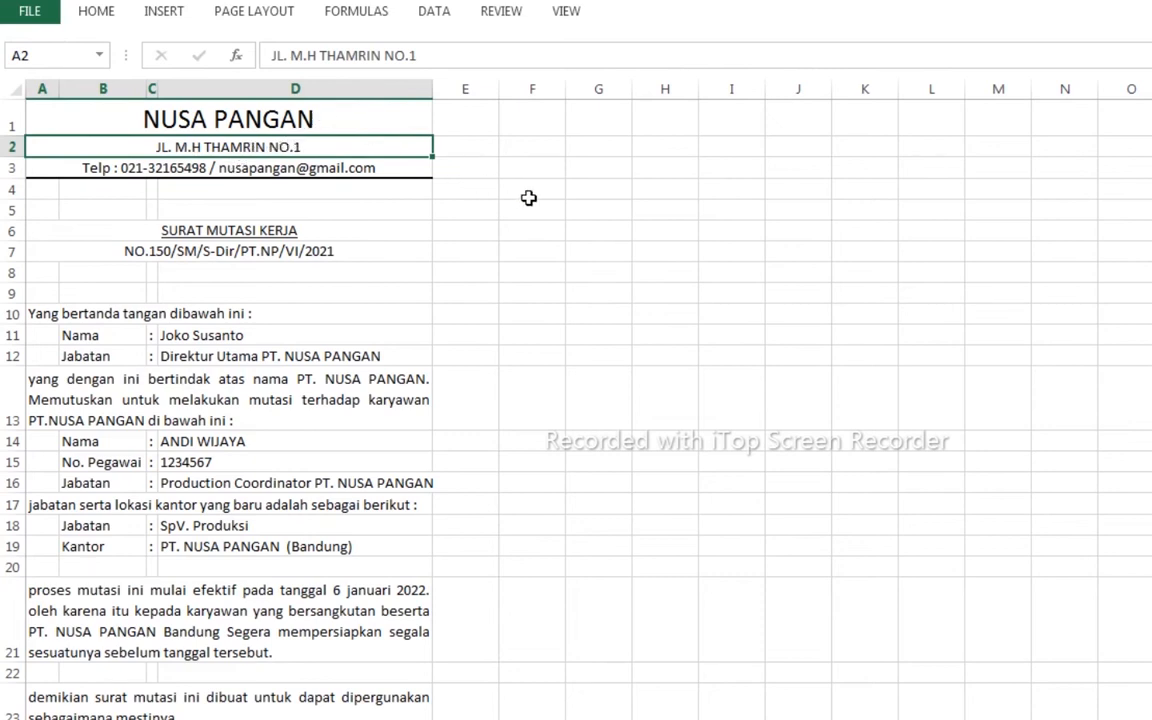
- Change the NUSA PANGAN company name font to Algerian
{"action": "left_click", "coordinate": [165, 102]}
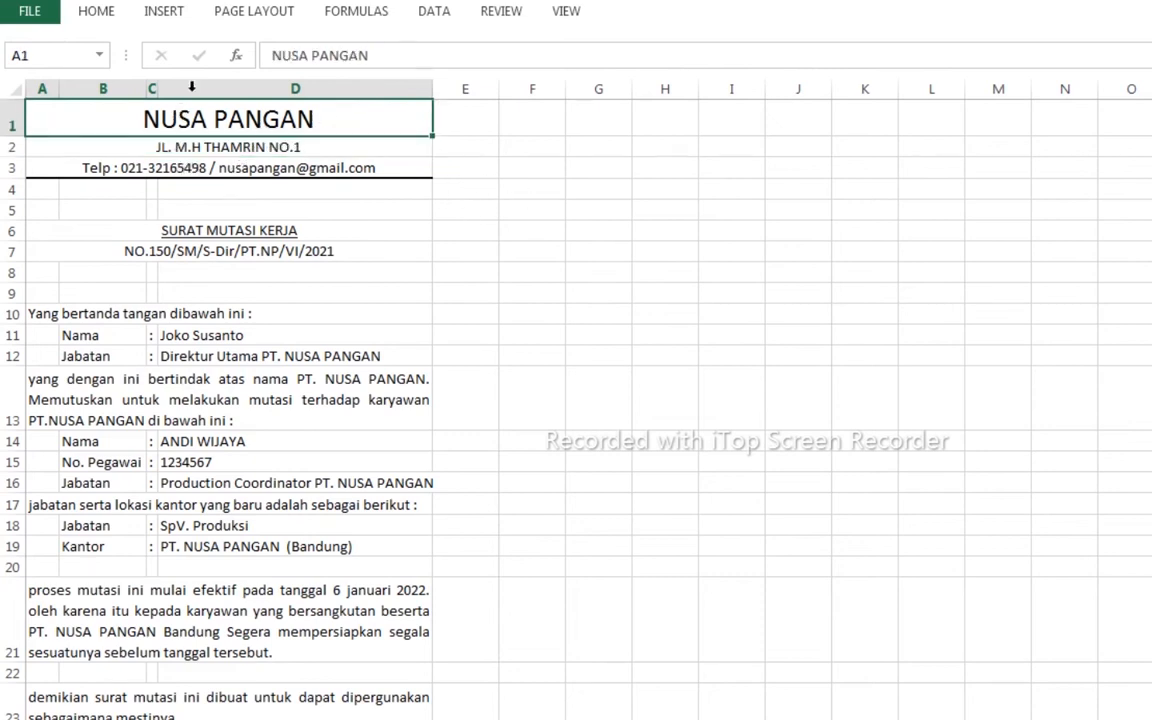
{"action": "left_click", "coordinate": [105, 15]}
{"action": "left_click", "coordinate": [274, 47]}
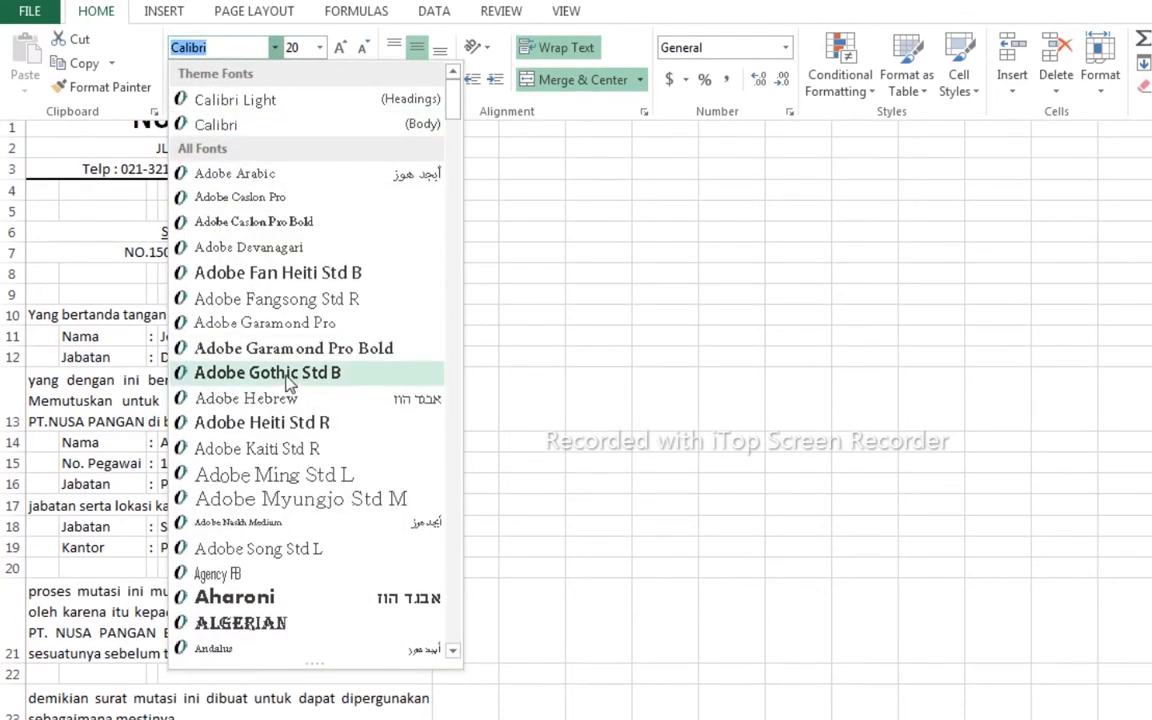
{"action": "left_click", "coordinate": [240, 622]}
{"action": "left_click", "coordinate": [665, 485]}
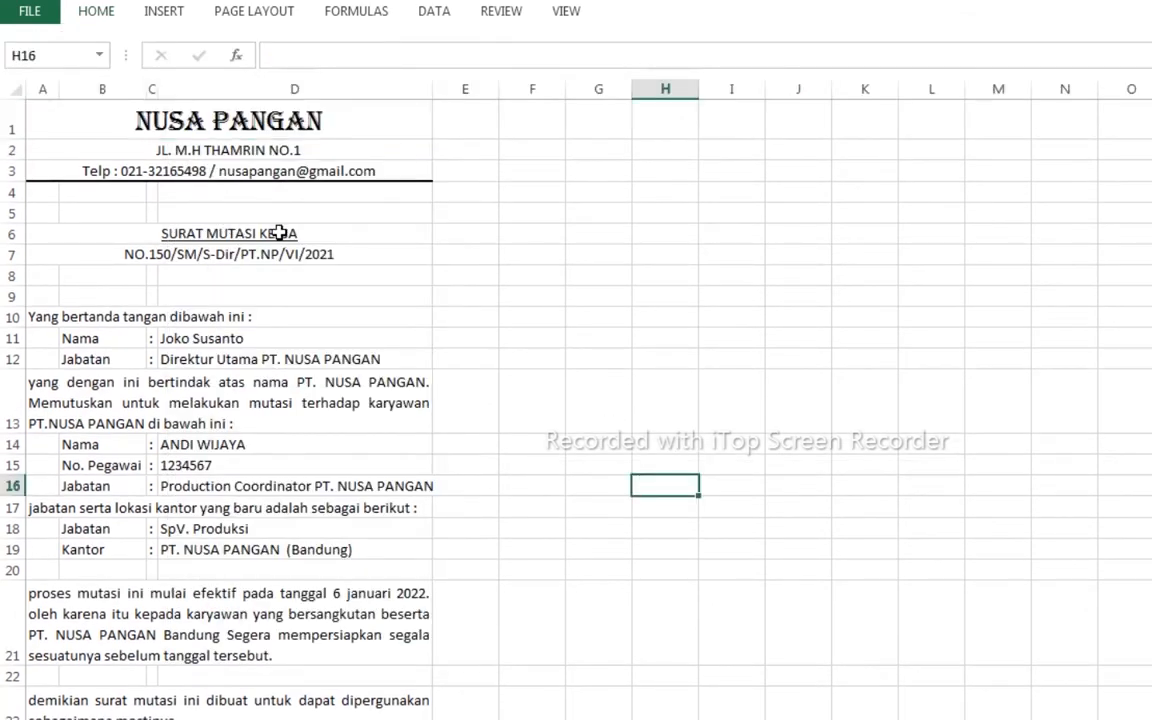
- Insert the cake picture from file into the worksheet
{"action": "left_click", "coordinate": [165, 18]}
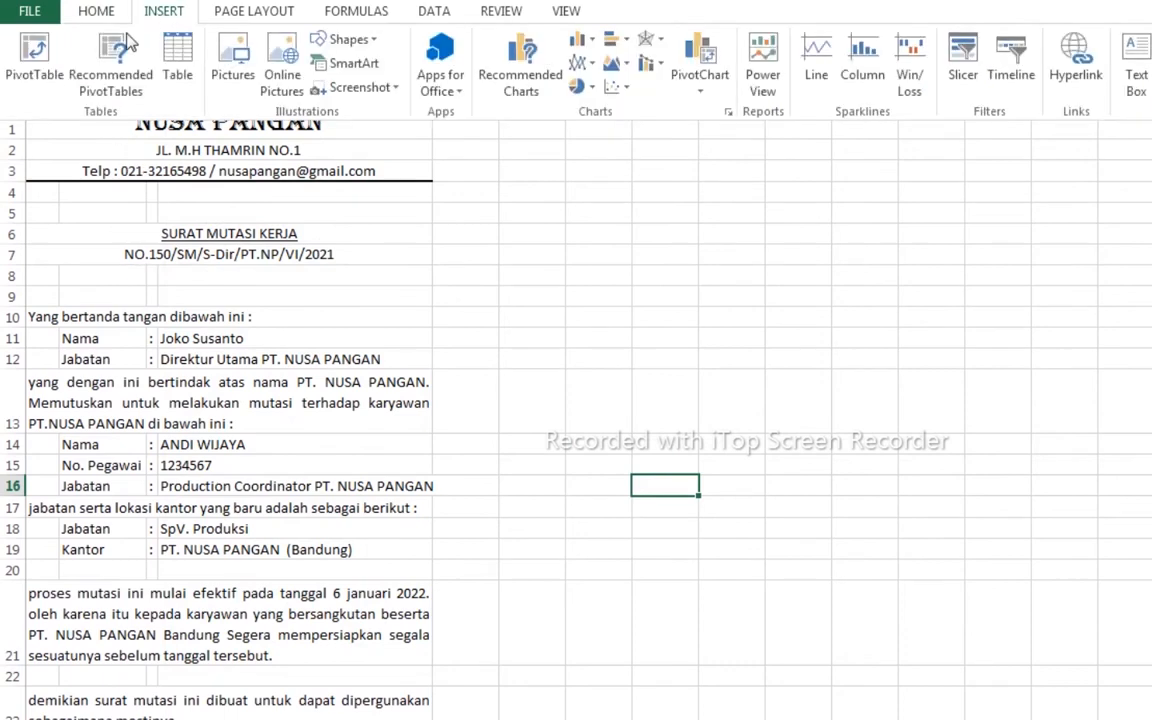
{"action": "left_click", "coordinate": [230, 60]}
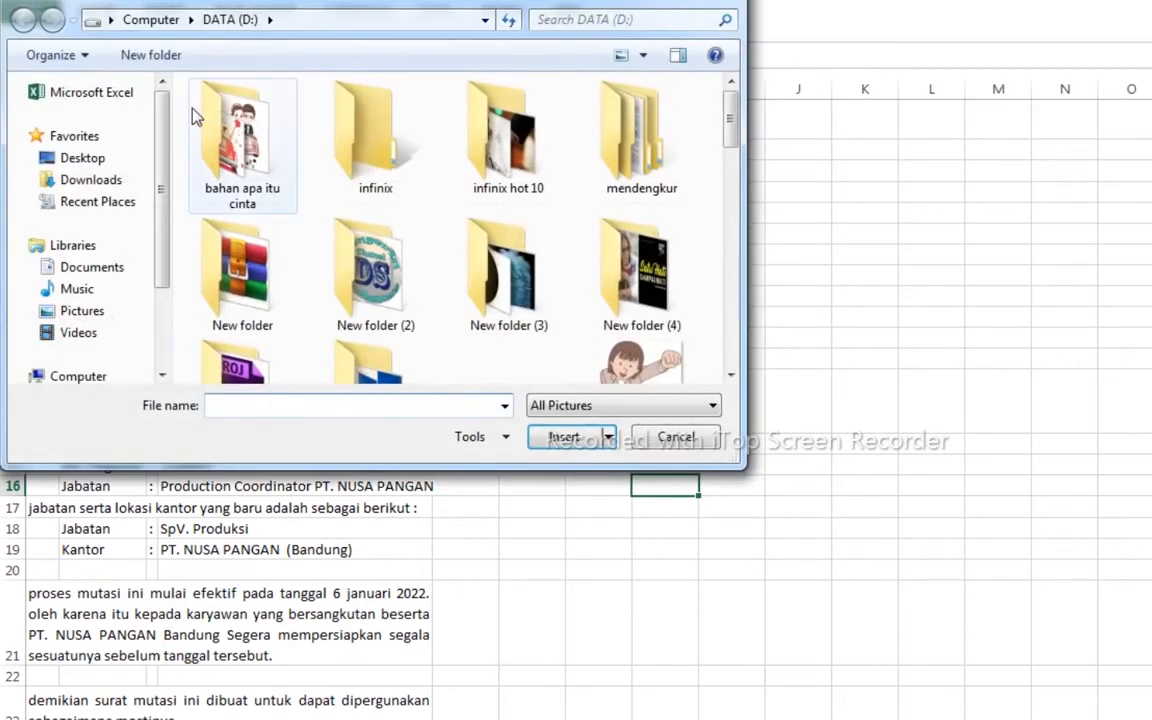
{"action": "scroll", "coordinate": [650, 265], "scroll_direction": "down", "scroll_amount": 10}
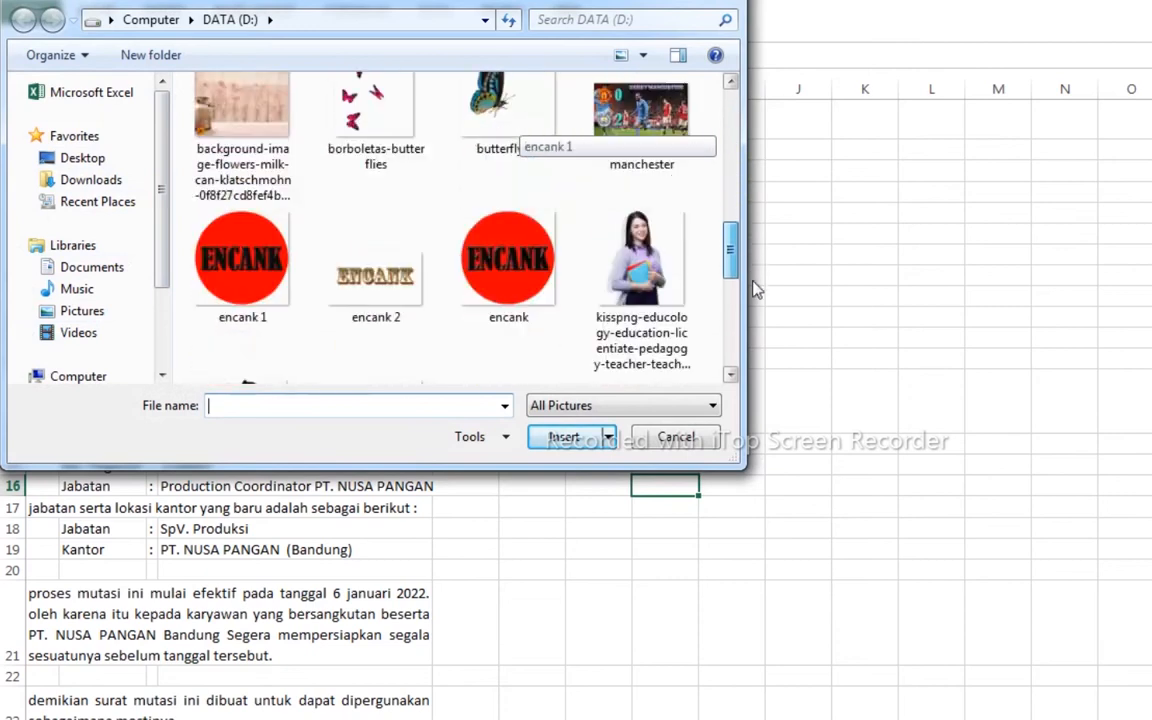
{"action": "left_click", "coordinate": [240, 225]}
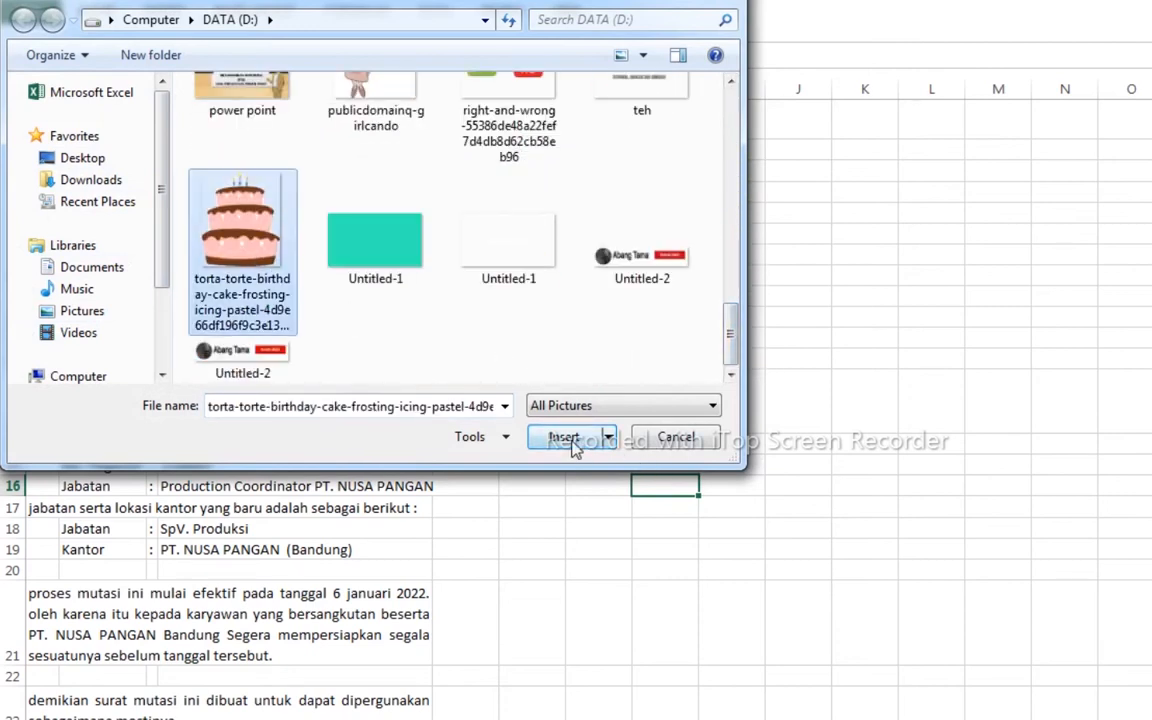
{"action": "left_click", "coordinate": [563, 437]}
- Shrink the cake picture to logo size and place it beside the NUSA PANGAN title
{"action": "left_click_drag", "start_coordinate": [504, 387], "coordinate": [354, 280]}
{"action": "left_click_drag", "start_coordinate": [34, 158], "coordinate": [510, 635]}
{"action": "left_click_drag", "start_coordinate": [640, 685], "coordinate": [250, 145]}
{"action": "left_click_drag", "start_coordinate": [640, 112], "coordinate": [270, 510]}
{"action": "left_click_drag", "start_coordinate": [206, 510], "coordinate": [67, 132]}
{"action": "left_click_drag", "start_coordinate": [160, 222], "coordinate": [77, 149]}
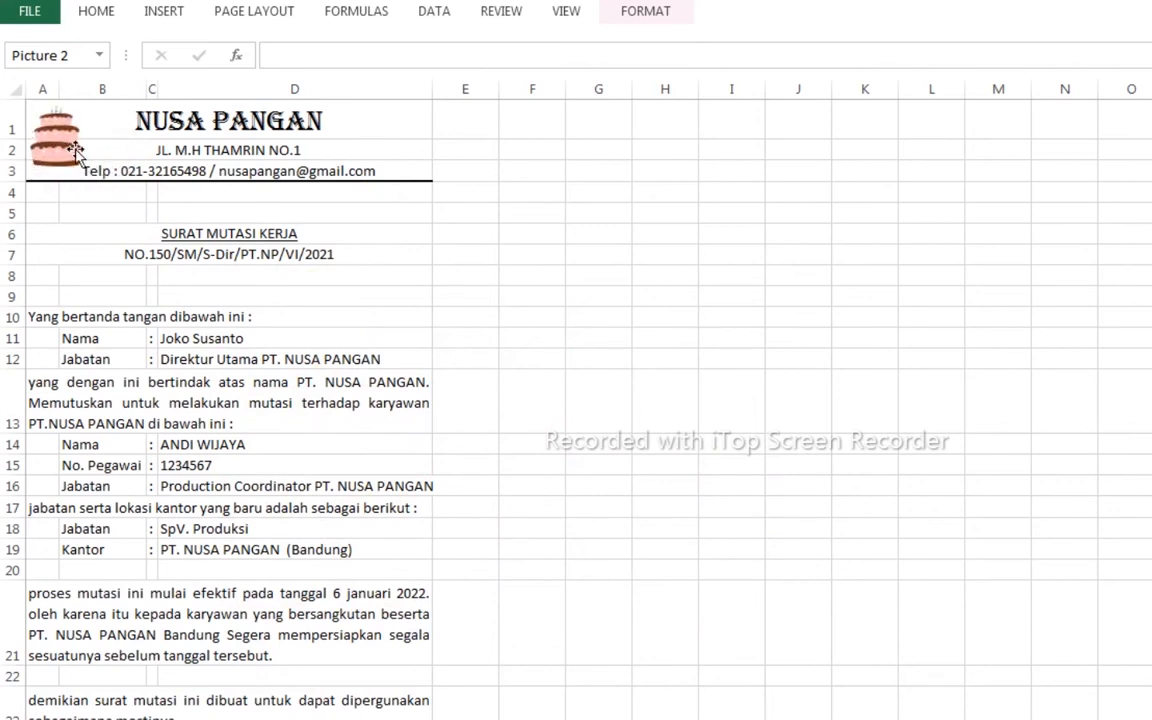
{"action": "left_click", "coordinate": [532, 276]}
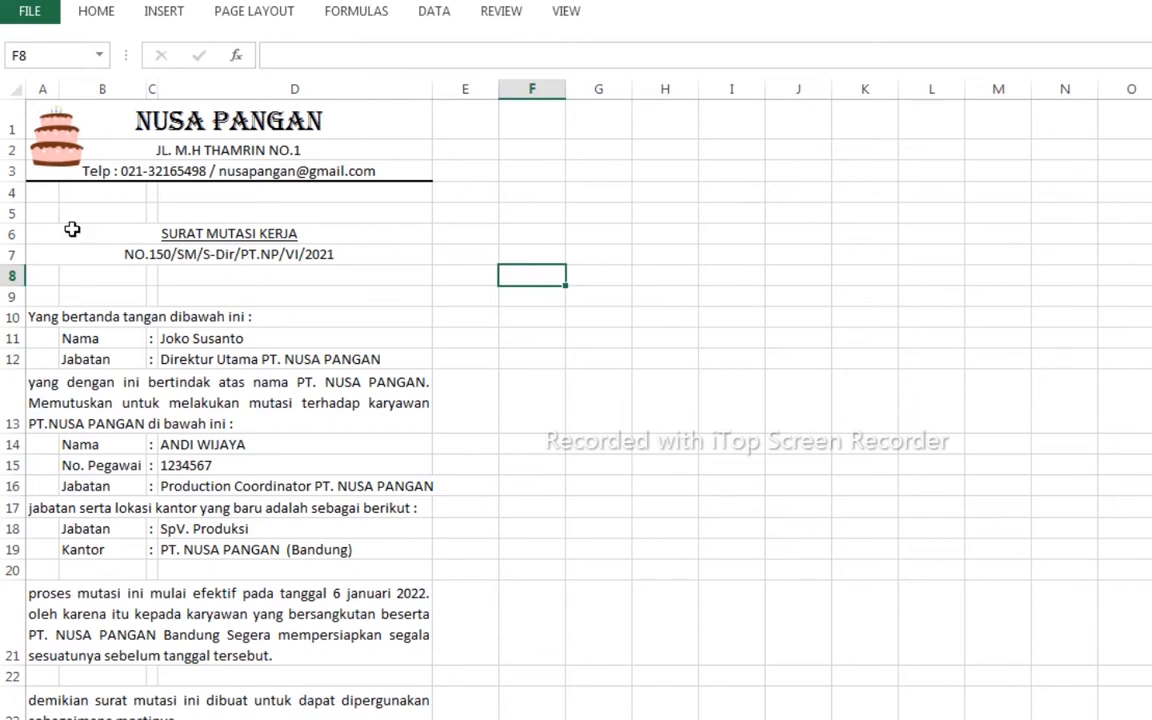
- Delete the empty rows 5 and 8 from the letter
{"action": "left_click", "coordinate": [5, 213]}
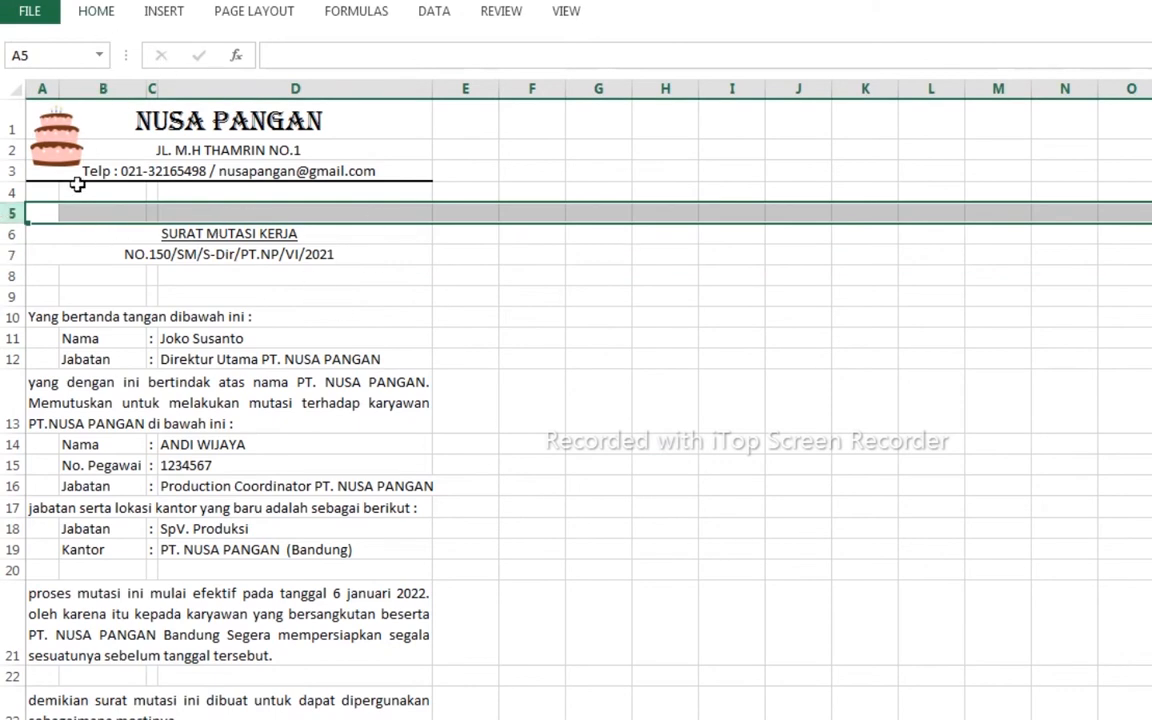
{"action": "right_click", "coordinate": [24, 212]}
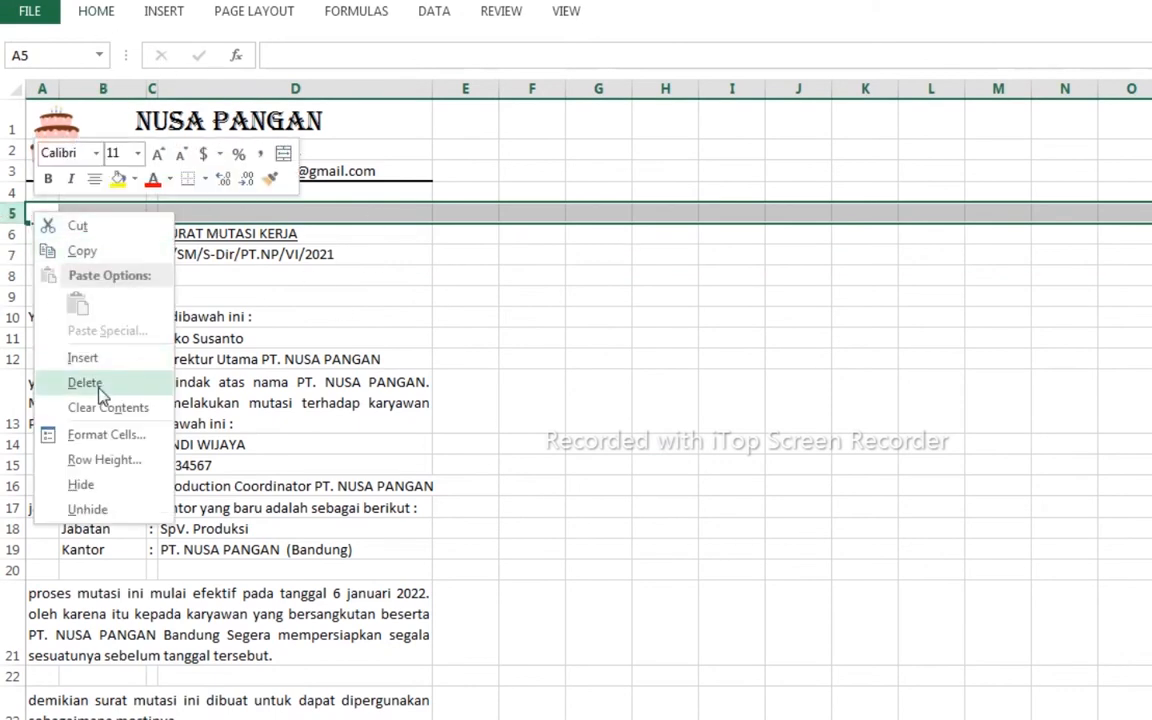
{"action": "left_click", "coordinate": [85, 383]}
{"action": "left_click", "coordinate": [742, 375]}
{"action": "left_click", "coordinate": [12, 276]}
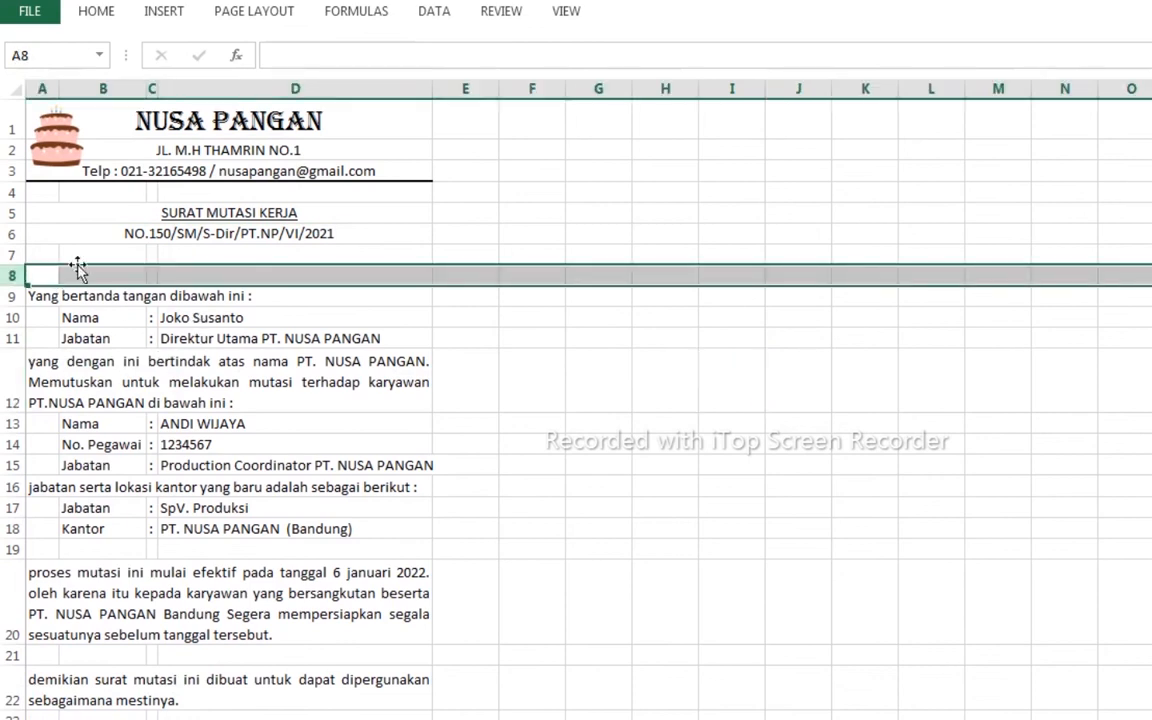
{"action": "right_click", "coordinate": [20, 276]}
{"action": "left_click", "coordinate": [85, 446]}
{"action": "left_click", "coordinate": [710, 490]}
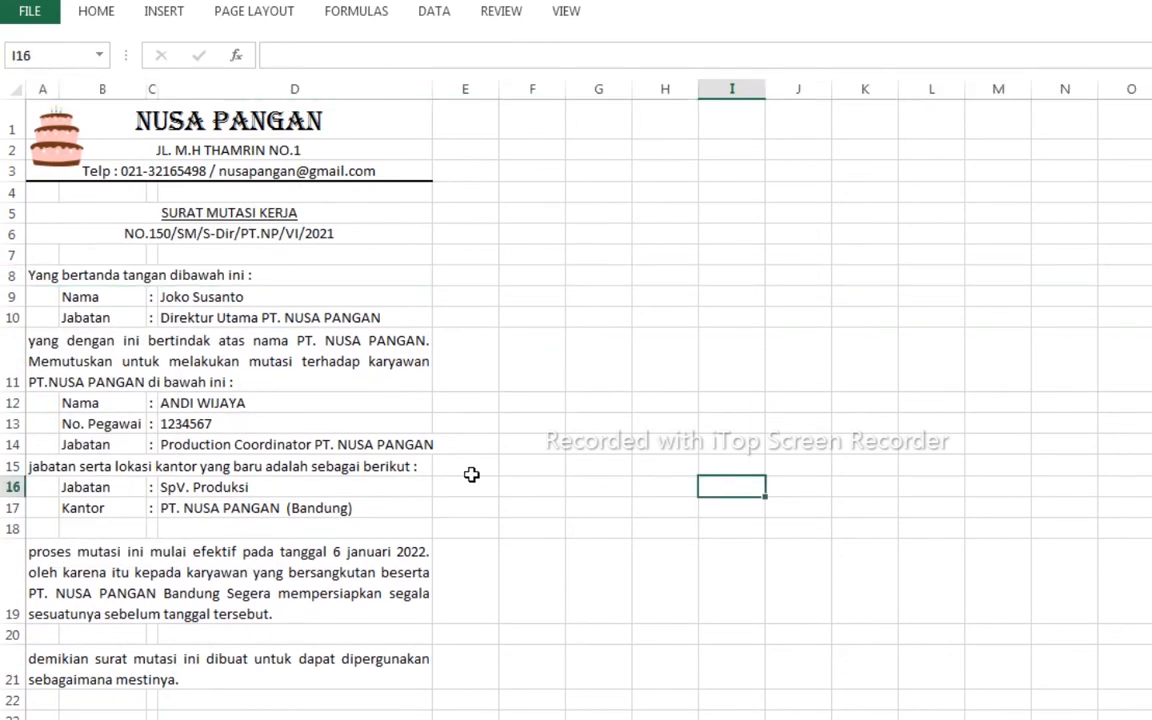
- Make the SURAT MUTASI KERJA title bold
{"action": "left_click", "coordinate": [244, 219]}
{"action": "left_click", "coordinate": [92, 11]}
{"action": "left_click", "coordinate": [179, 79]}
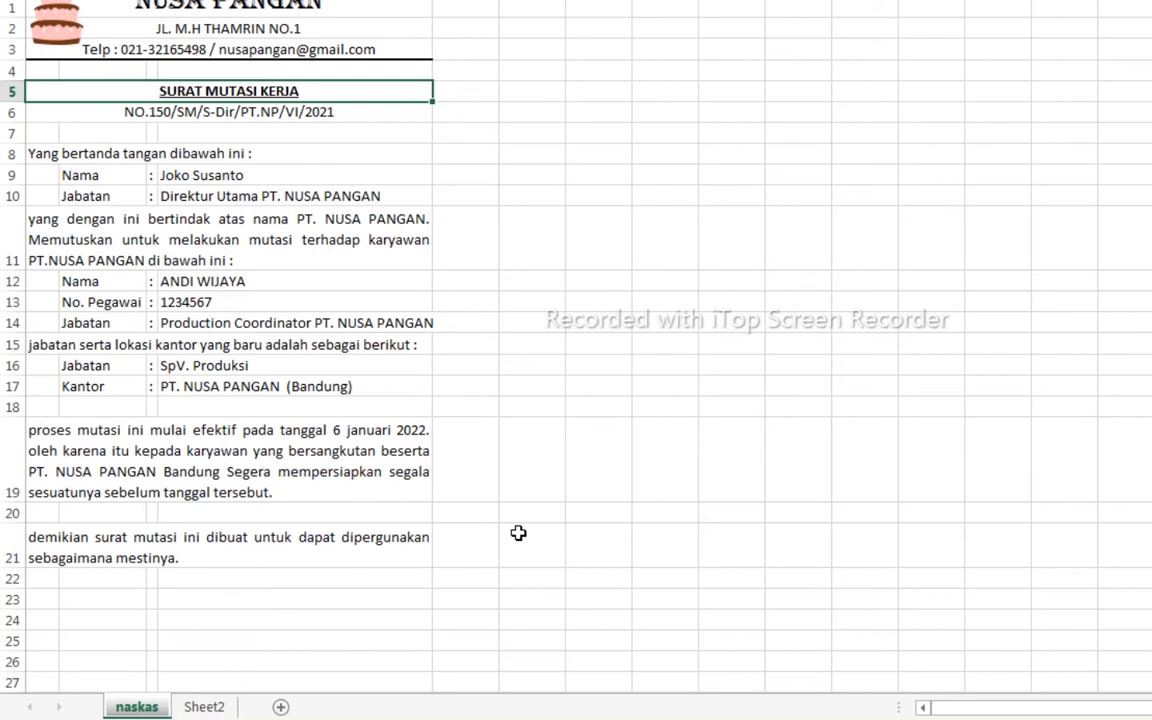
{"action": "scroll", "coordinate": [506, 499], "scroll_direction": "down", "scroll_amount": 3}
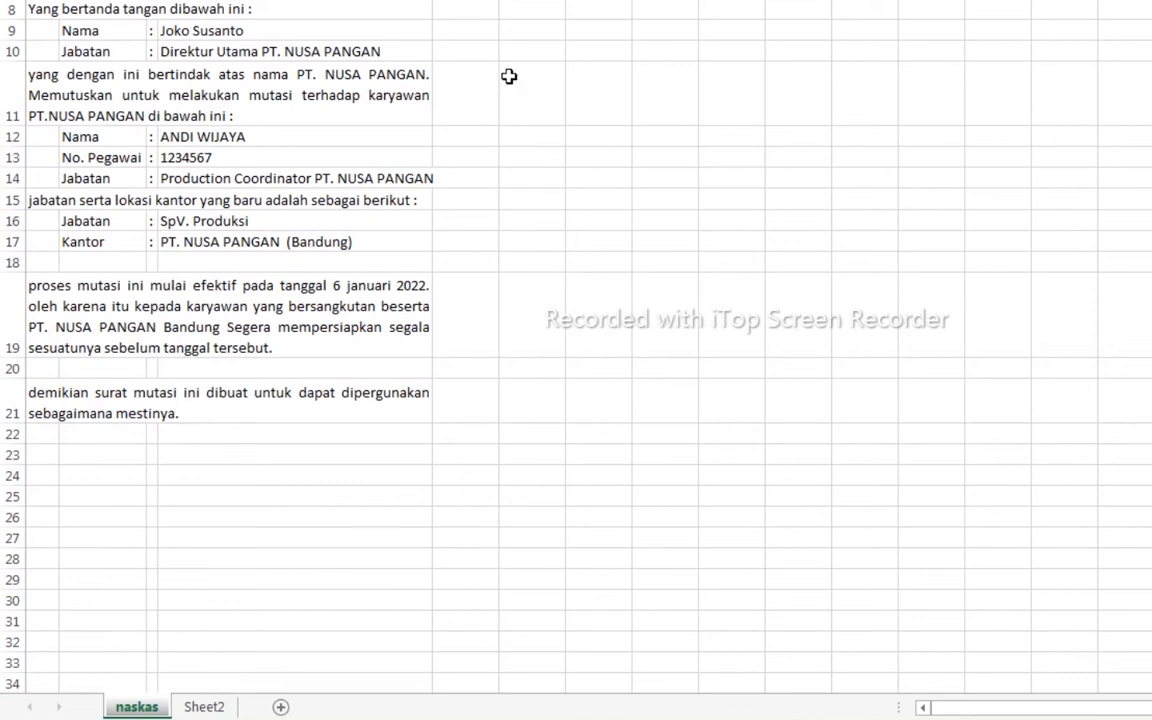
{"action": "scroll", "coordinate": [520, 150], "scroll_direction": "up", "scroll_amount": 3}
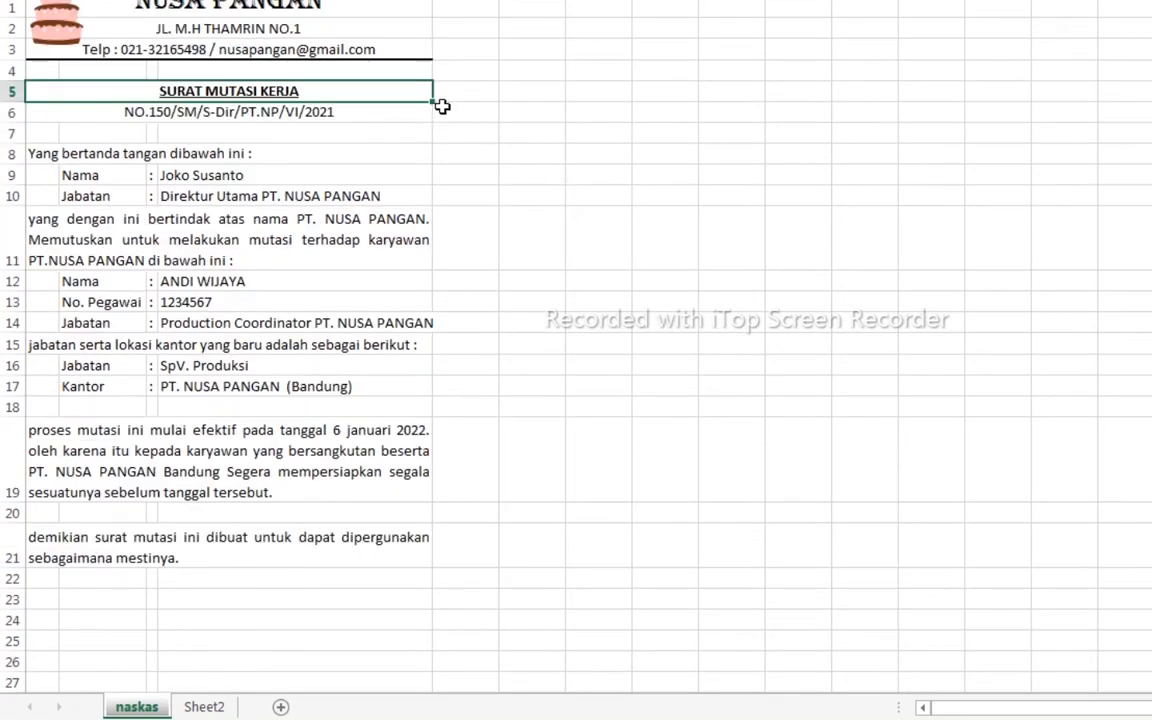
- Merge and center the NUSA PANGAN heading, address and phone rows across columns A–E
{"action": "left_click", "coordinate": [133, 5]}
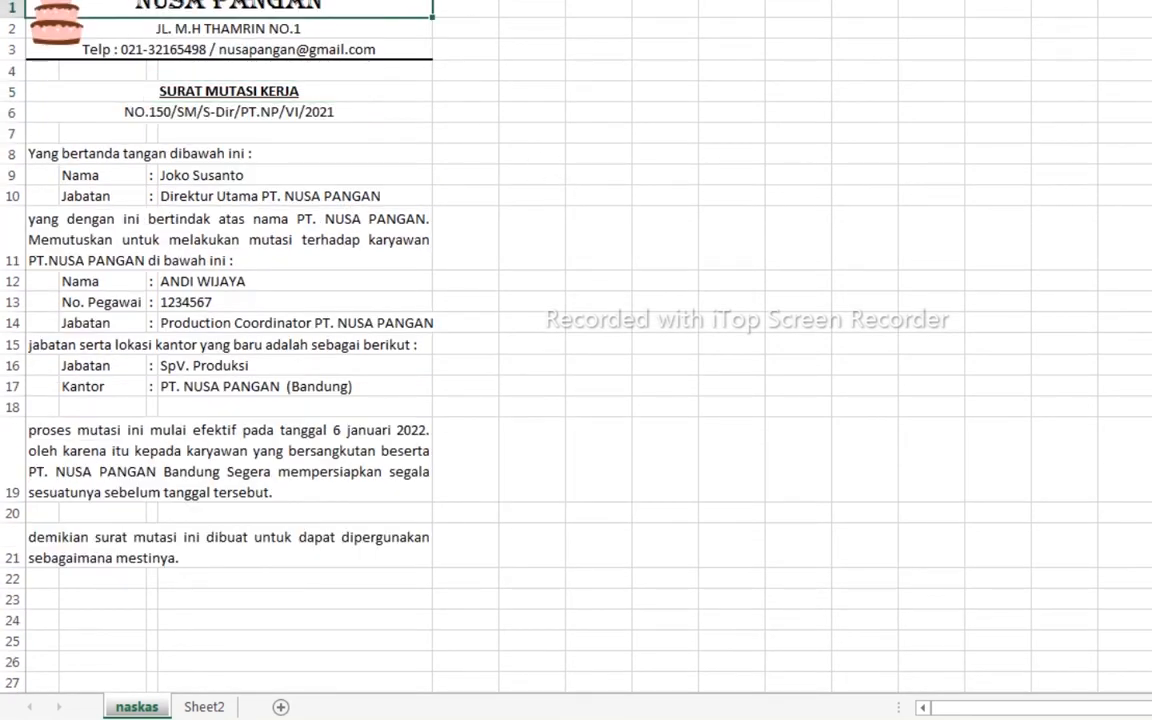
{"action": "left_click_drag", "start_coordinate": [410, 5], "coordinate": [448, 5]}
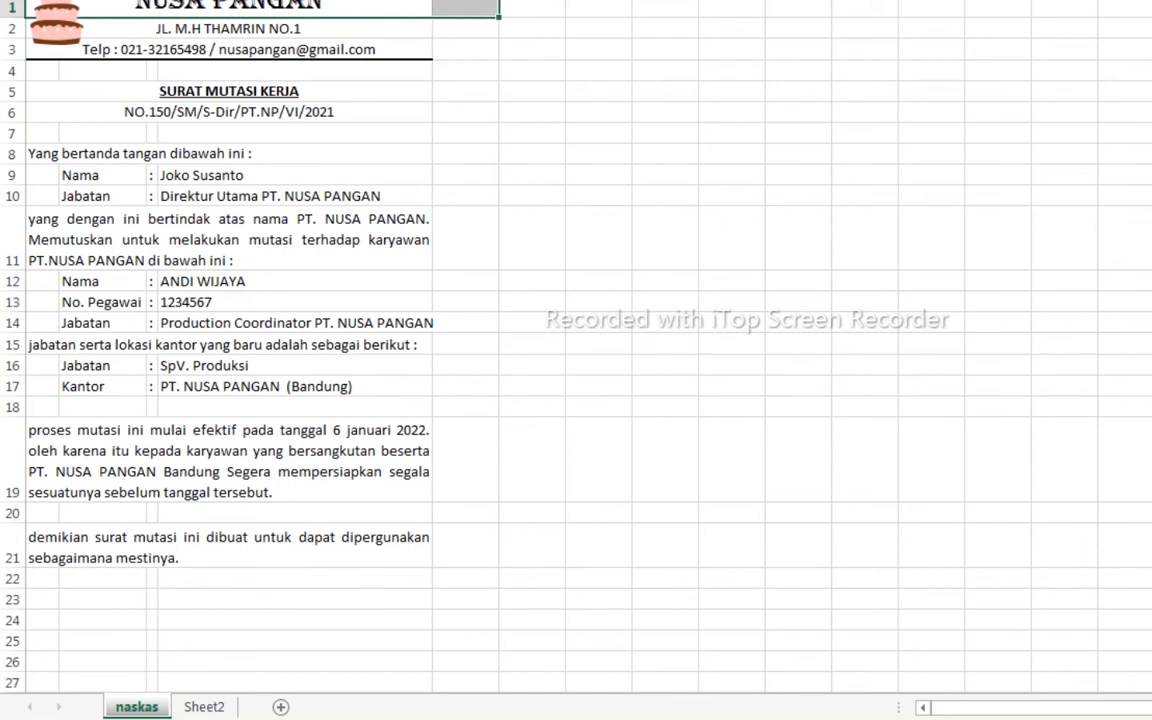
{"action": "left_click", "coordinate": [571, 43]}
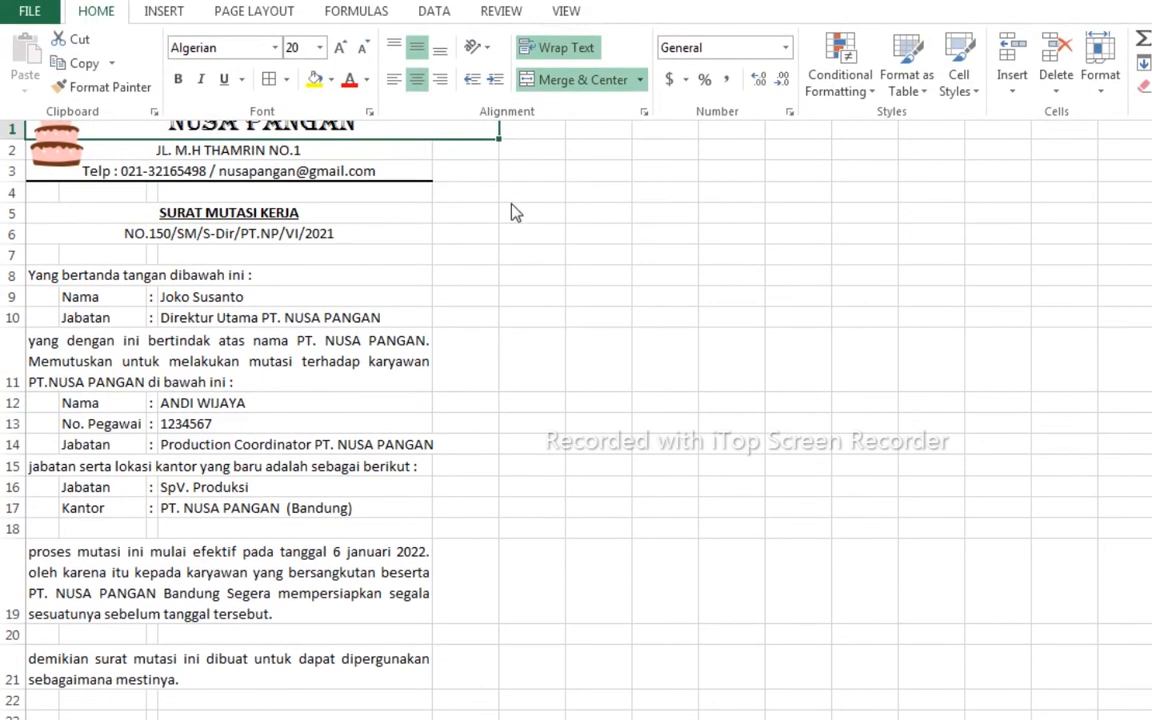
{"action": "left_click", "coordinate": [372, 149]}
{"action": "left_click_drag", "start_coordinate": [372, 149], "coordinate": [435, 152]}
{"action": "left_click", "coordinate": [96, 11]}
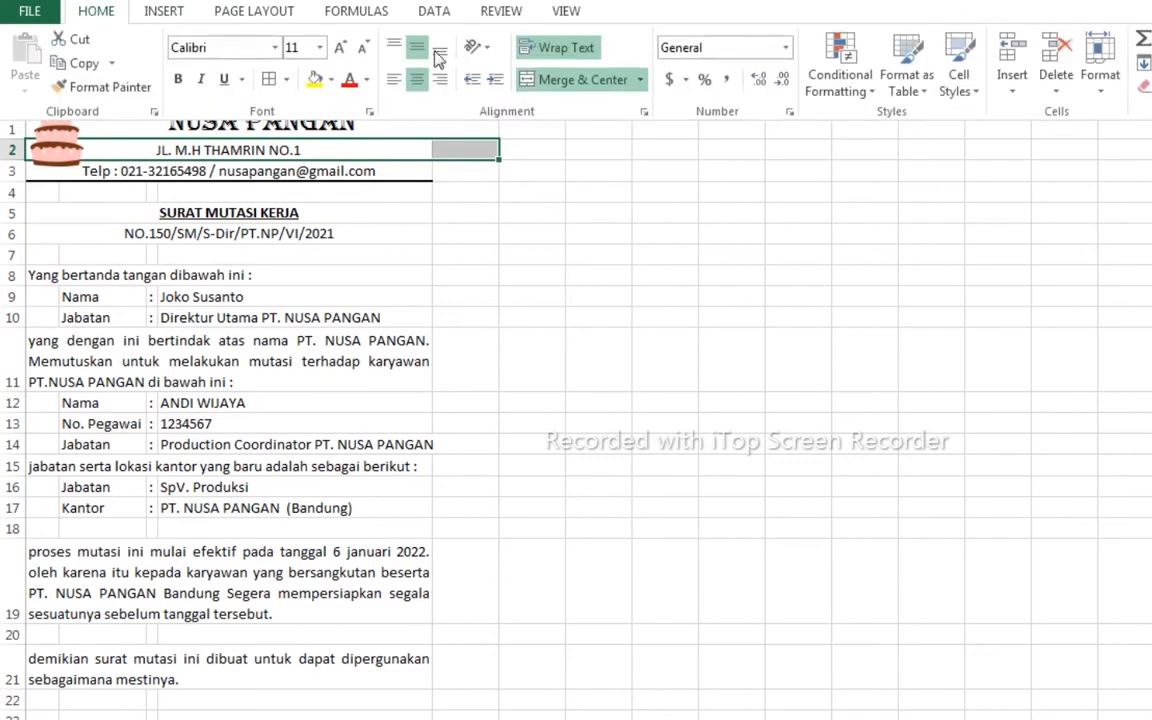
{"action": "left_click", "coordinate": [583, 80]}
{"action": "left_click_drag", "start_coordinate": [380, 171], "coordinate": [452, 175]}
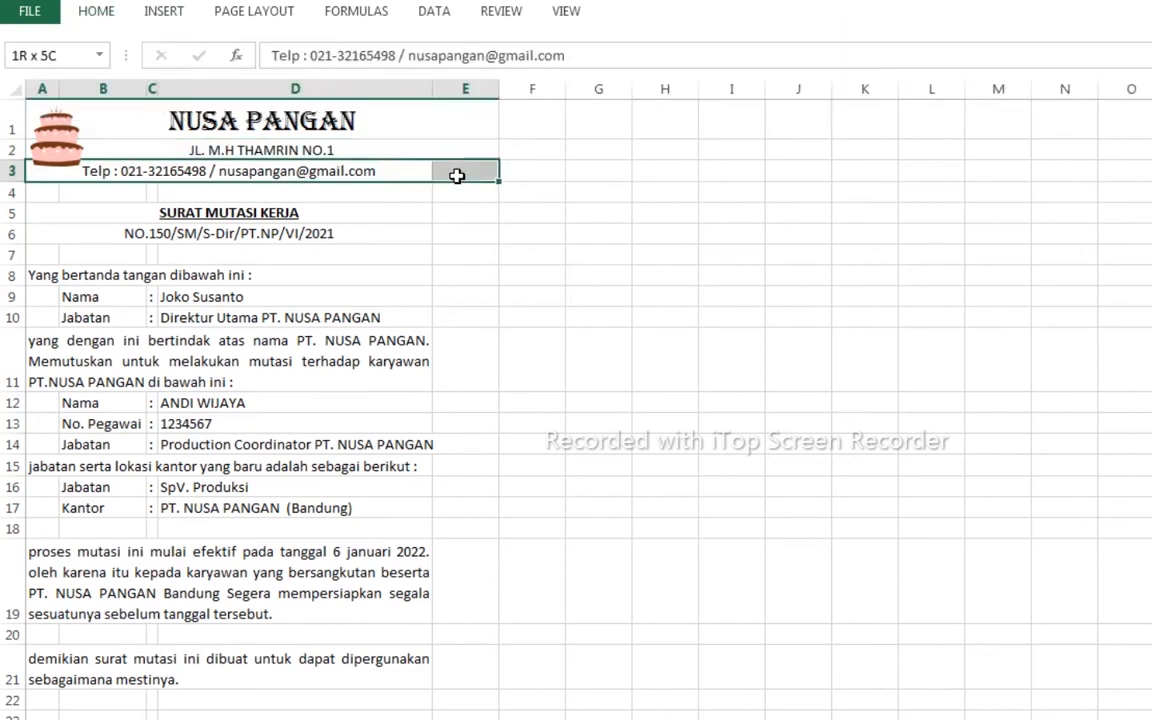
{"action": "left_click", "coordinate": [96, 11]}
{"action": "left_click", "coordinate": [550, 84]}
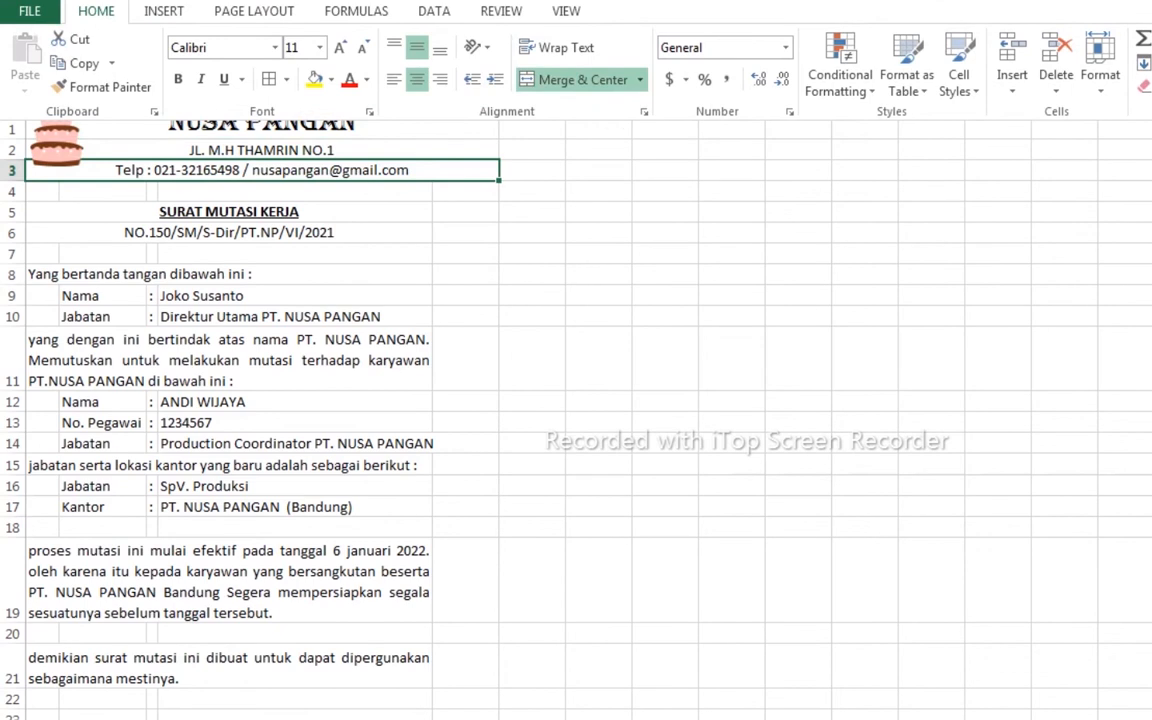
{"action": "left_click", "coordinate": [600, 342]}
- Merge and center the title across A5:E5 and unmerge the row 6 letter number so it sits left
{"action": "left_click", "coordinate": [409, 281]}
{"action": "left_click_drag", "start_coordinate": [225, 304], "coordinate": [460, 303]}
{"action": "double_click", "coordinate": [571, 84]}
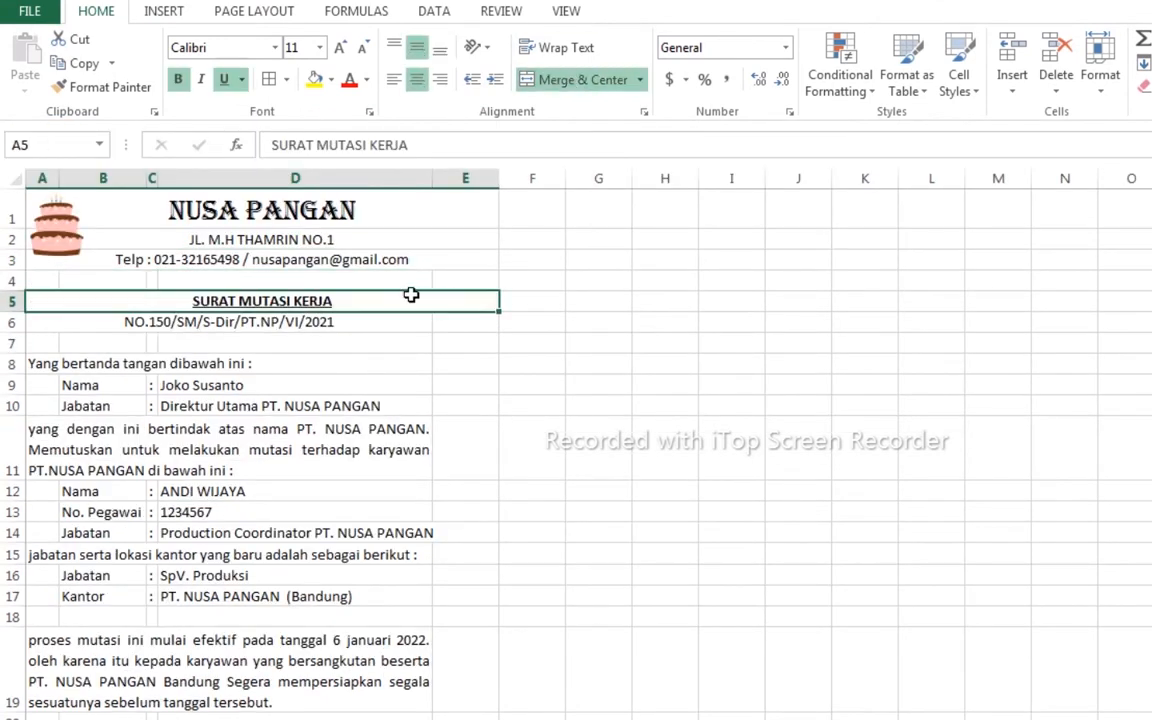
{"action": "left_click_drag", "start_coordinate": [300, 323], "coordinate": [475, 323]}
{"action": "left_click", "coordinate": [579, 84]}
{"action": "left_click", "coordinate": [401, 366]}
{"action": "left_click_drag", "start_coordinate": [401, 366], "coordinate": [462, 366]}
{"action": "left_click", "coordinate": [560, 82]}
- Merge the row 11, 19 and 21 paragraphs across columns A–E
{"action": "left_click_drag", "start_coordinate": [390, 450], "coordinate": [462, 450]}
{"action": "left_click", "coordinate": [553, 83]}
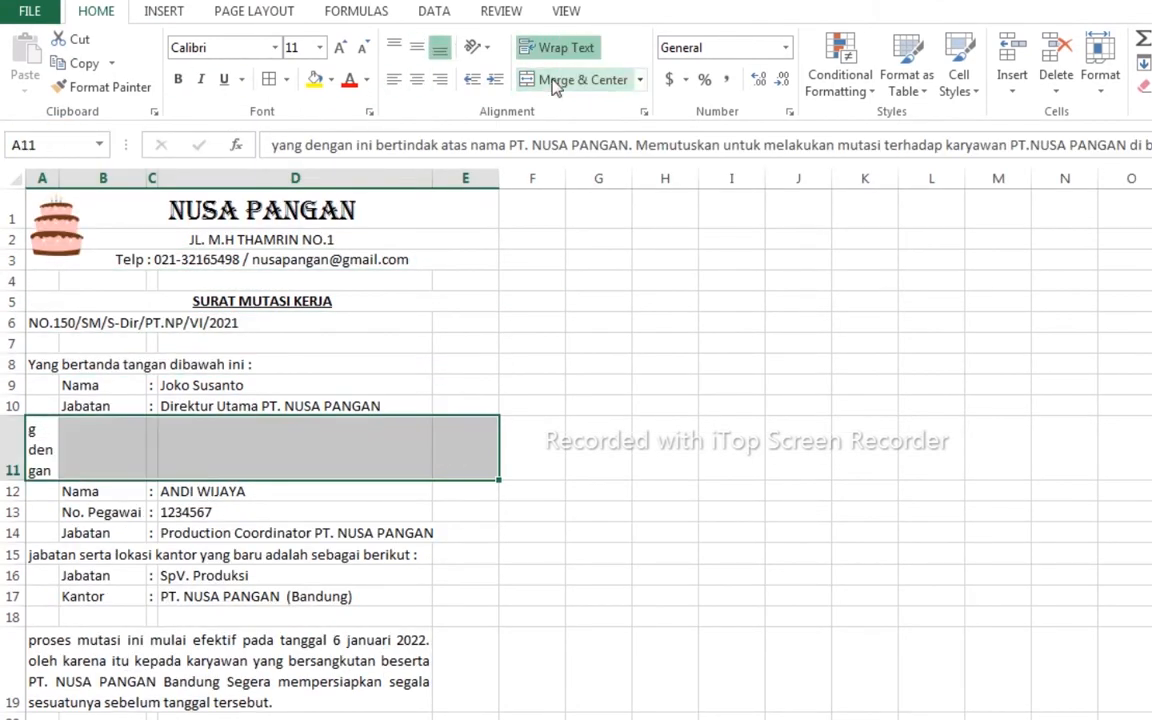
{"action": "left_click", "coordinate": [553, 83]}
{"action": "left_click_drag", "start_coordinate": [341, 670], "coordinate": [462, 670]}
{"action": "left_click", "coordinate": [560, 82]}
{"action": "left_click", "coordinate": [560, 82]}
{"action": "left_click_drag", "start_coordinate": [335, 622], "coordinate": [462, 622]}
{"action": "left_click", "coordinate": [579, 88]}
{"action": "left_click", "coordinate": [581, 88]}
{"action": "left_click", "coordinate": [208, 440]}
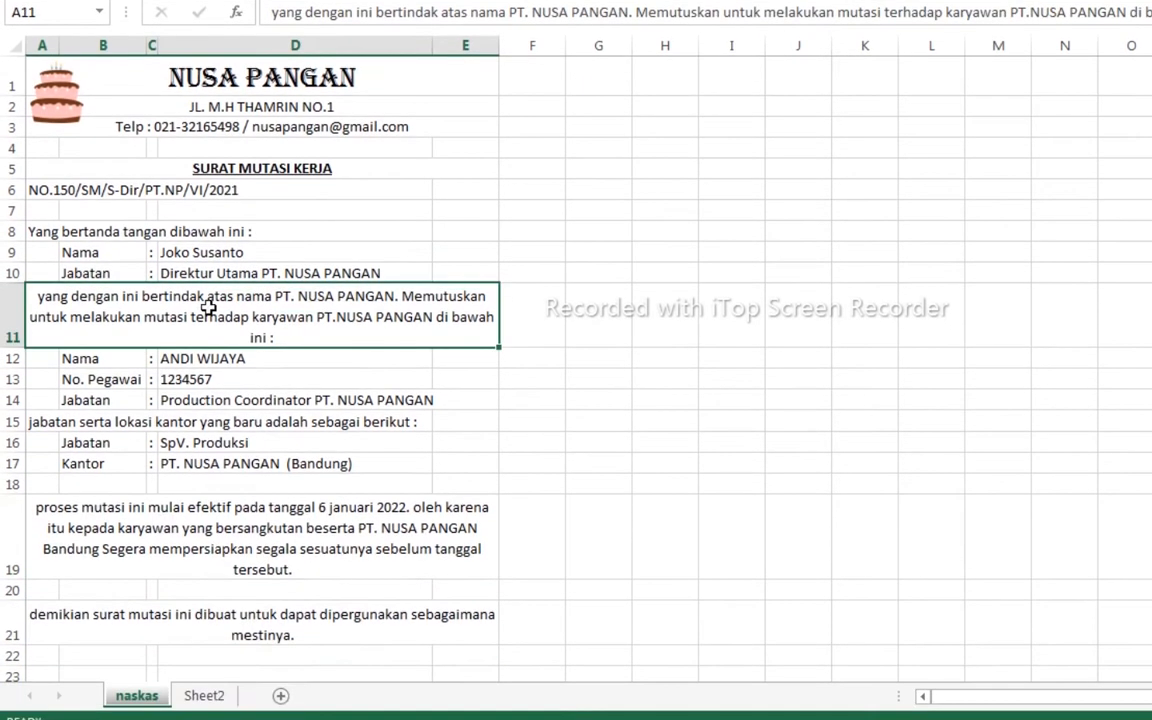
- Set the row 11 and row 19 paragraphs to Justify horizontal alignment
{"action": "right_click", "coordinate": [205, 434]}
{"action": "left_click", "coordinate": [262, 619]}
{"action": "left_click", "coordinate": [110, 300]}
{"action": "left_click", "coordinate": [176, 368]}
{"action": "left_click", "coordinate": [50, 454]}
{"action": "left_click", "coordinate": [418, 709]}
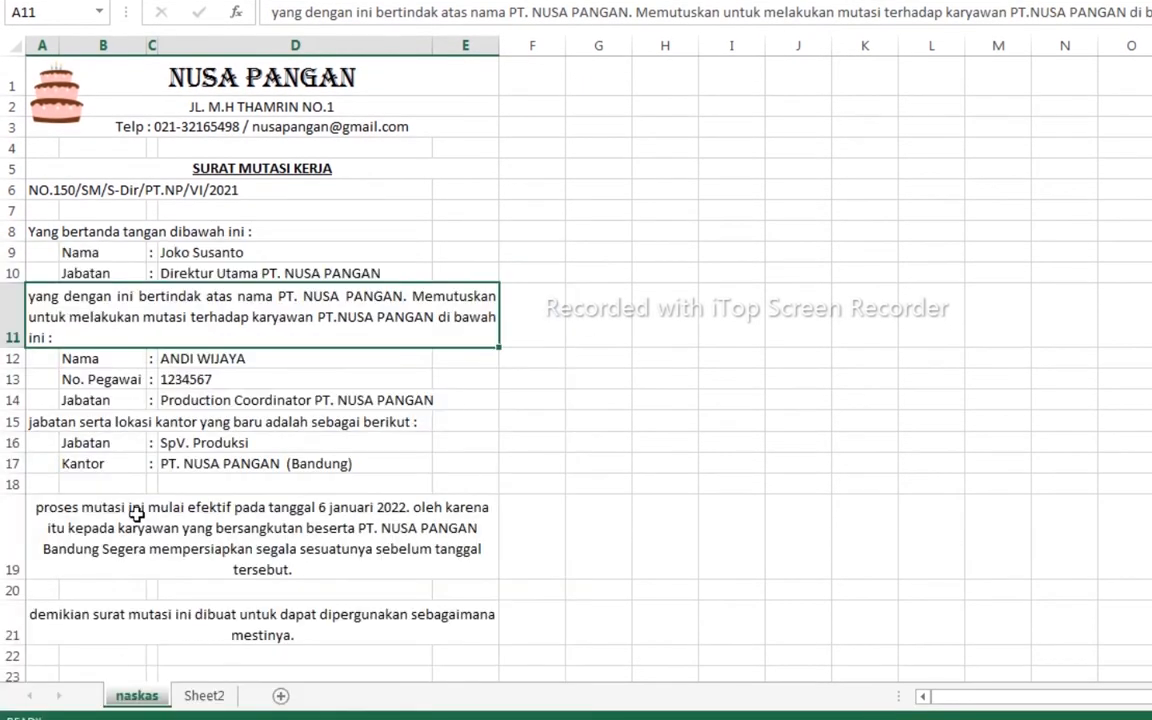
{"action": "right_click", "coordinate": [231, 530]}
{"action": "left_click", "coordinate": [298, 509]}
{"action": "left_click", "coordinate": [195, 301]}
{"action": "left_click", "coordinate": [100, 343]}
- Set the closing paragraph in row 21 to Justify alignment too
{"action": "left_click", "coordinate": [440, 643]}
{"action": "scroll", "coordinate": [300, 580], "scroll_direction": "down", "scroll_amount": 1}
{"action": "right_click", "coordinate": [260, 565]}
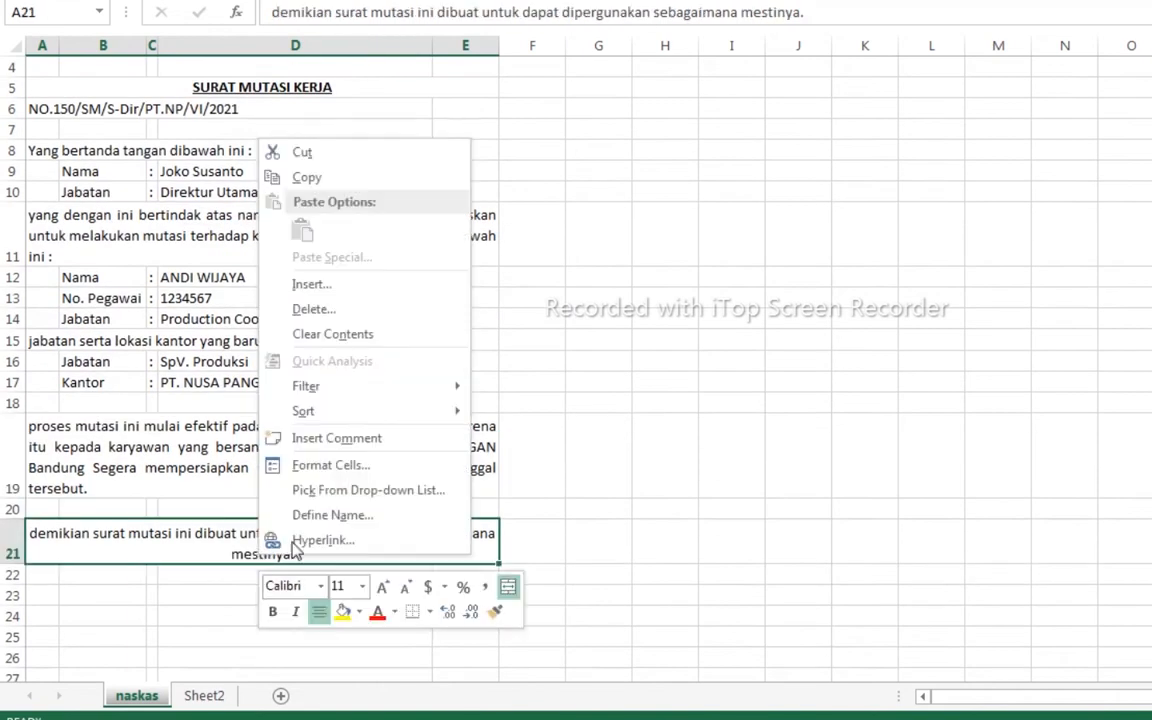
{"action": "left_click", "coordinate": [330, 465]}
{"action": "left_click", "coordinate": [150, 265]}
{"action": "left_click", "coordinate": [82, 422]}
{"action": "left_click", "coordinate": [450, 679]}
{"action": "left_click", "coordinate": [665, 574]}
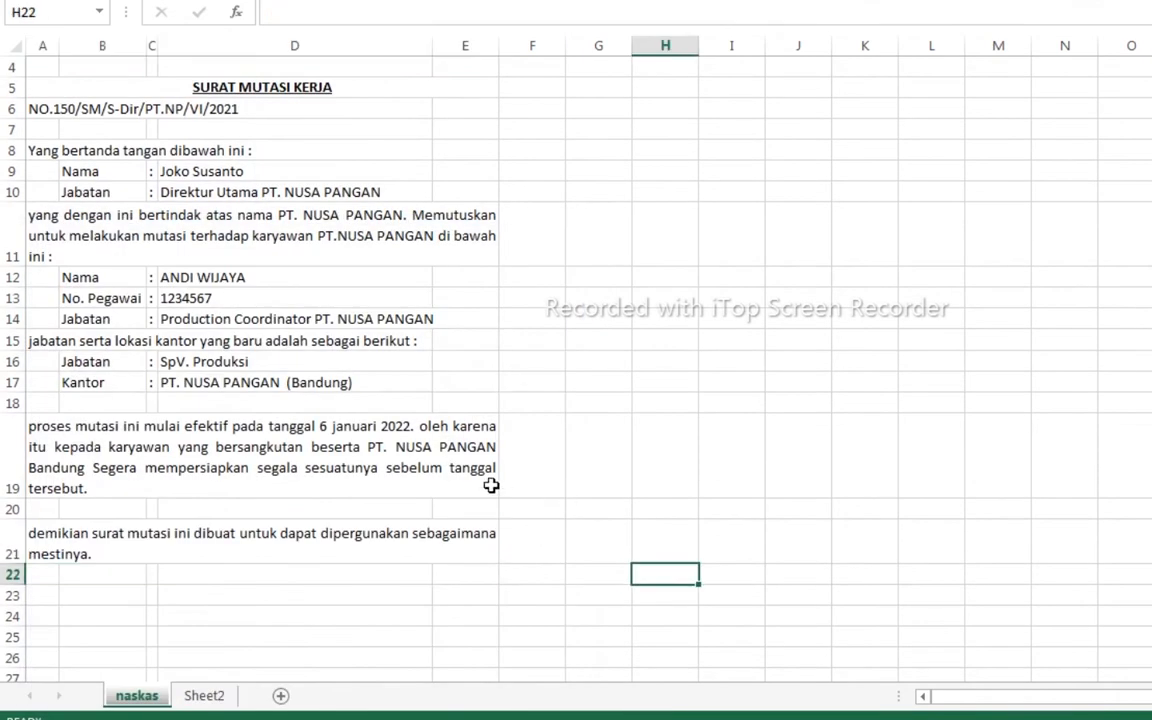
- Narrow column D and widen column E so the paragraphs rewrap
{"action": "scroll", "coordinate": [491, 485], "scroll_direction": "down", "scroll_amount": 1}
{"action": "left_click_drag", "start_coordinate": [431, 45], "coordinate": [496, 47]}
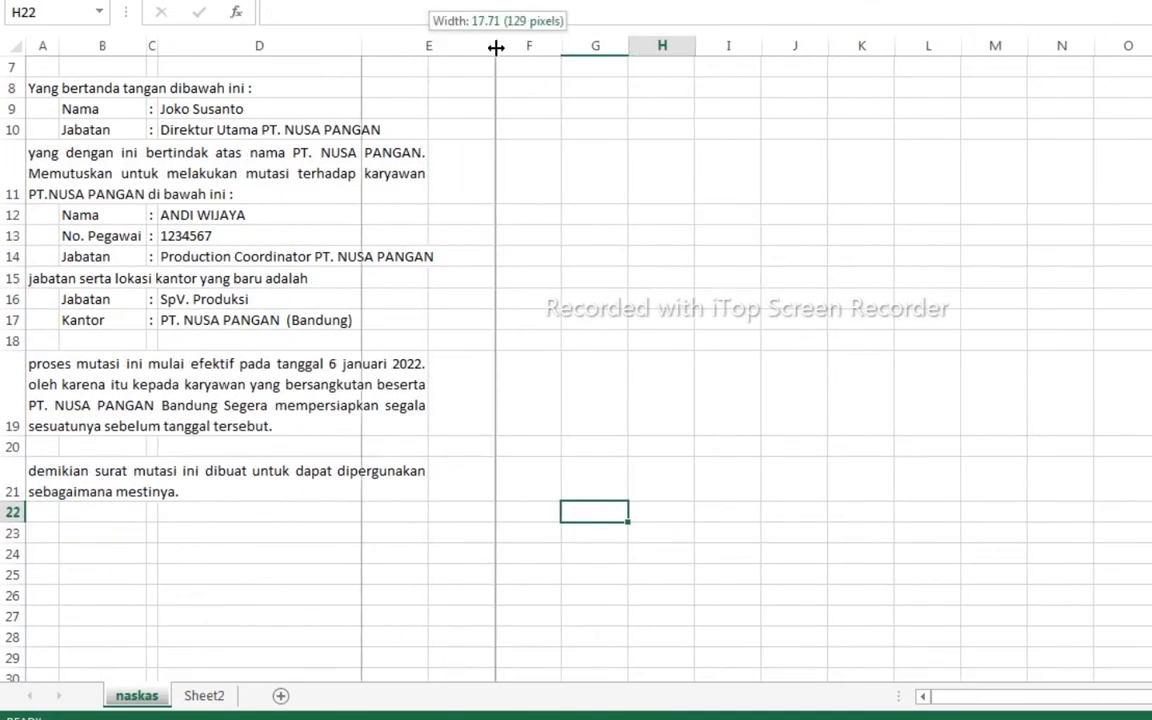
{"action": "left_click_drag", "start_coordinate": [361, 46], "coordinate": [338, 42]}
{"action": "left_click_drag", "start_coordinate": [472, 48], "coordinate": [489, 48]}
{"action": "scroll", "coordinate": [681, 262], "scroll_direction": "up", "scroll_amount": 2}
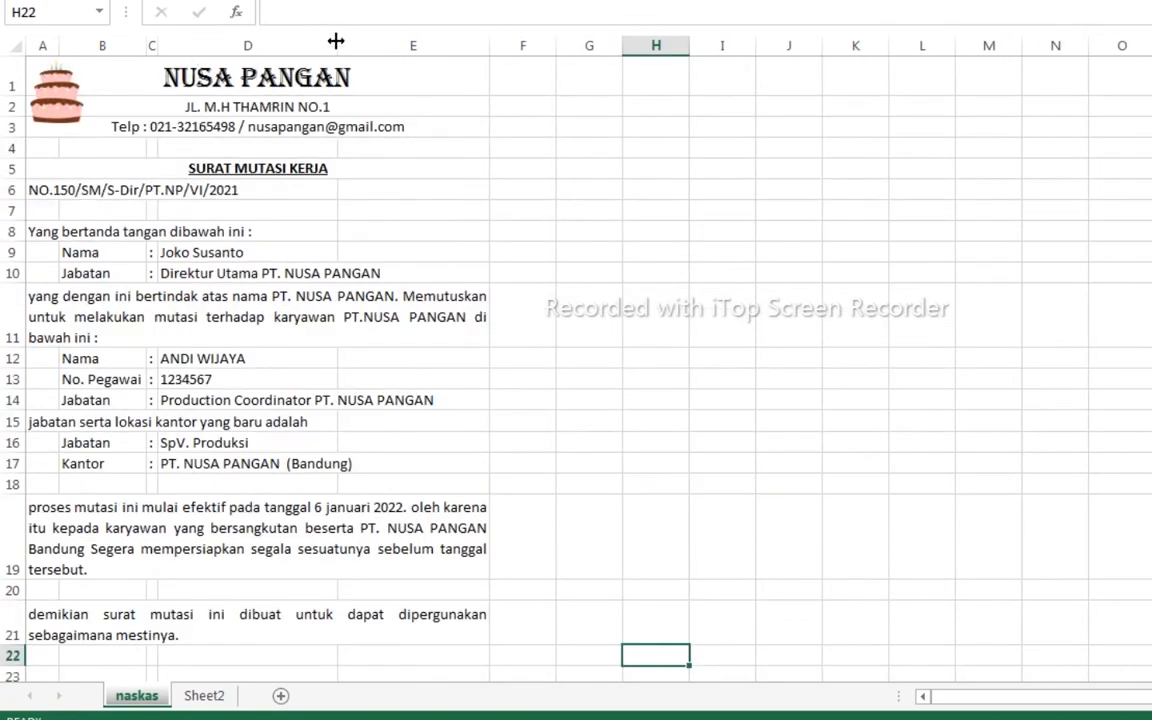
{"action": "left_click_drag", "start_coordinate": [336, 45], "coordinate": [320, 45]}
{"action": "left_click_drag", "start_coordinate": [471, 45], "coordinate": [502, 45]}
- Enter 'Jakarta, 21 Desember 2021' in E24 and 'PT. NUSA PANGAN' below it
{"action": "scroll", "coordinate": [463, 355], "scroll_direction": "down", "scroll_amount": 4}
{"action": "left_click", "coordinate": [424, 386]}
{"action": "scroll", "coordinate": [661, 411], "scroll_direction": "up", "scroll_amount": 2}
{"action": "scroll", "coordinate": [661, 411], "scroll_direction": "down", "scroll_amount": 2}
{"action": "type", "text": "Jakarta, 21 "}
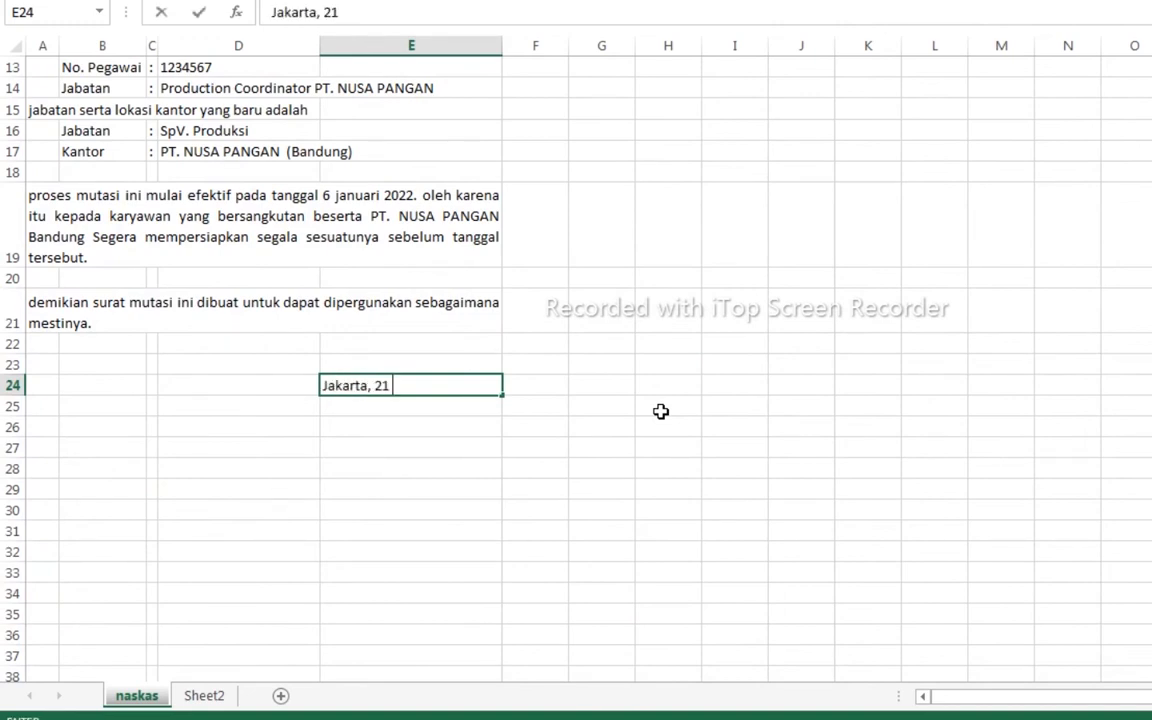
{"action": "type", "text": "Desmeber"}
{"action": "key", "text": "BackSpace"}
{"action": "key", "text": "BackSpace"}
{"action": "key", "text": "BackSpace"}
{"action": "key", "text": "BackSpace"}
{"action": "key", "text": "BackSpace"}
{"action": "type", "text": "ember 2021"}
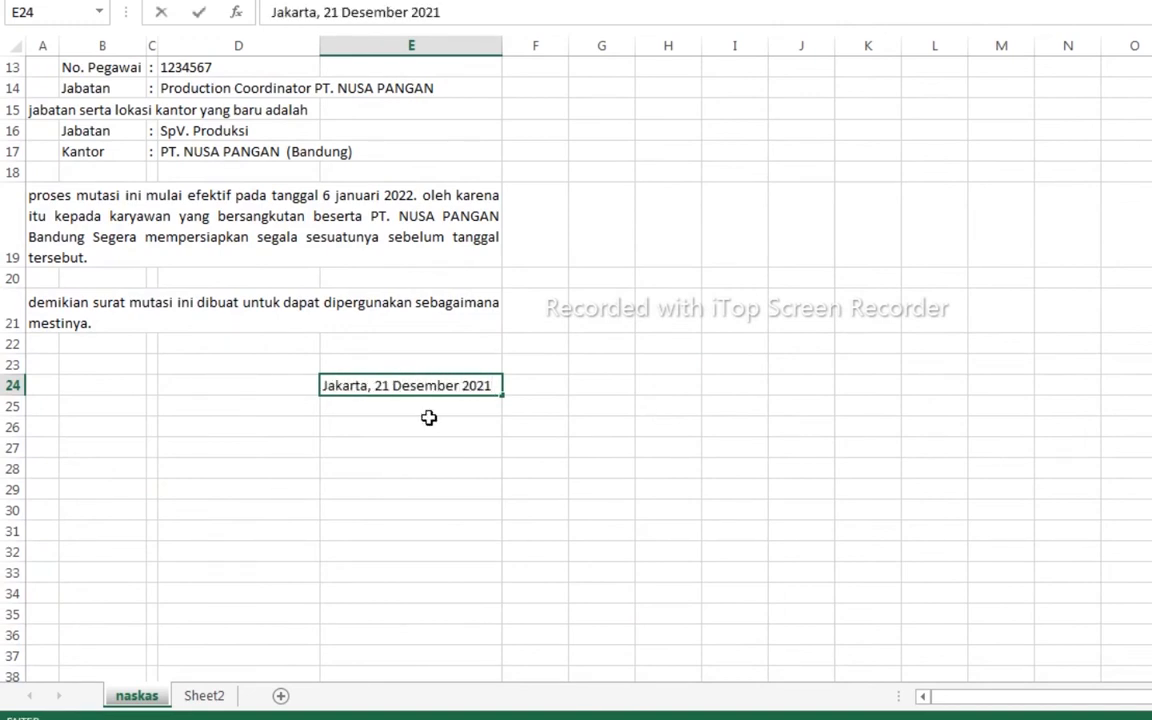
{"action": "key", "text": "Return"}
{"action": "type", "text": "PT. NUSA PANGAN"}
{"action": "key", "text": "Return"}
{"action": "key", "text": "Return"}
{"action": "key", "text": "Return"}
{"action": "key", "text": "Return"}
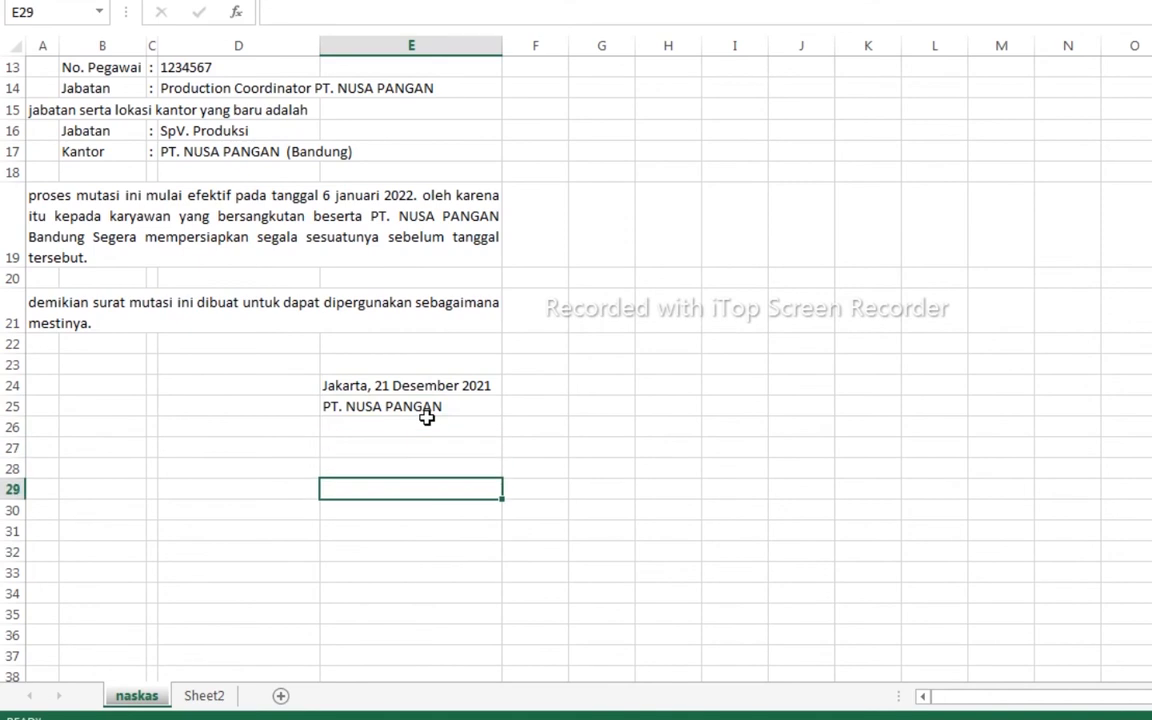
- Enter the director's name in E29 and 'Direktur Utama' in E30
{"action": "scroll", "coordinate": [450, 388], "scroll_direction": "up", "scroll_amount": 2}
{"action": "scroll", "coordinate": [452, 386], "scroll_direction": "down", "scroll_amount": 3}
{"action": "key", "text": "Return"}
{"action": "type", "text": "Direktur Utama"}
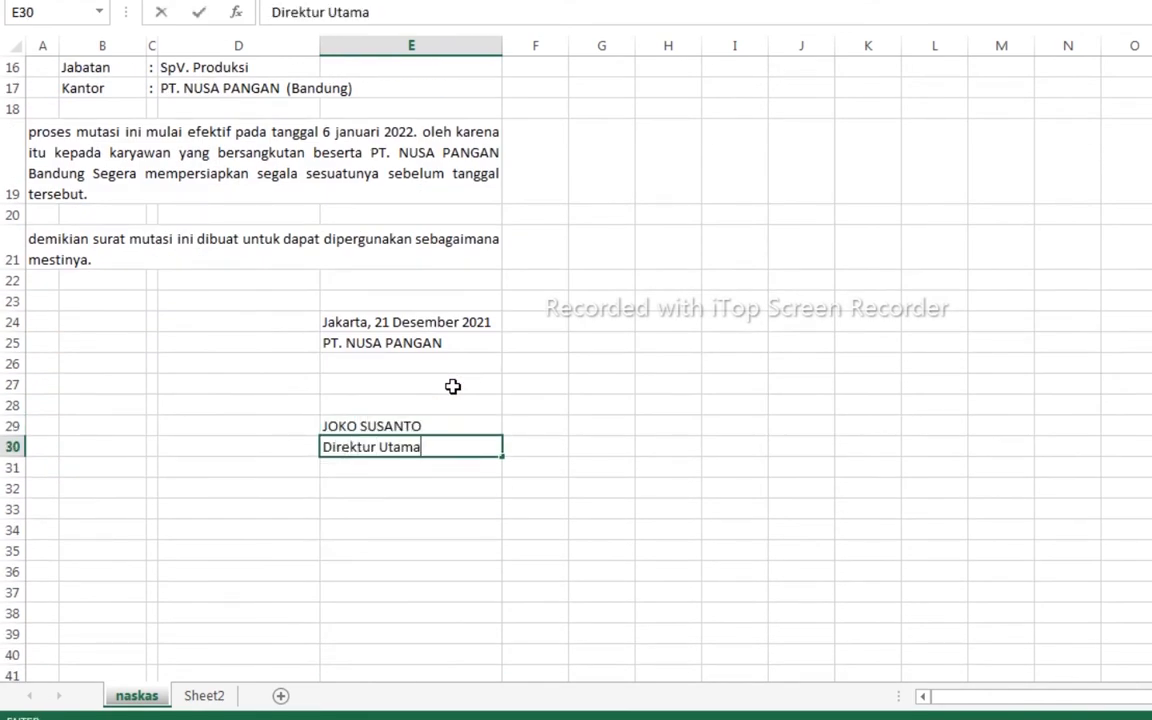
- Bold and underline the director's name, and bold Direktur Utama
{"action": "key", "text": "Return"}
{"action": "left_click", "coordinate": [441, 411]}
{"action": "key", "text": "ctrl+b"}
{"action": "key", "text": "ctrl+u"}
{"action": "key", "text": "Return"}
{"action": "key", "text": "ctrl+b"}
{"action": "left_click", "coordinate": [645, 368]}
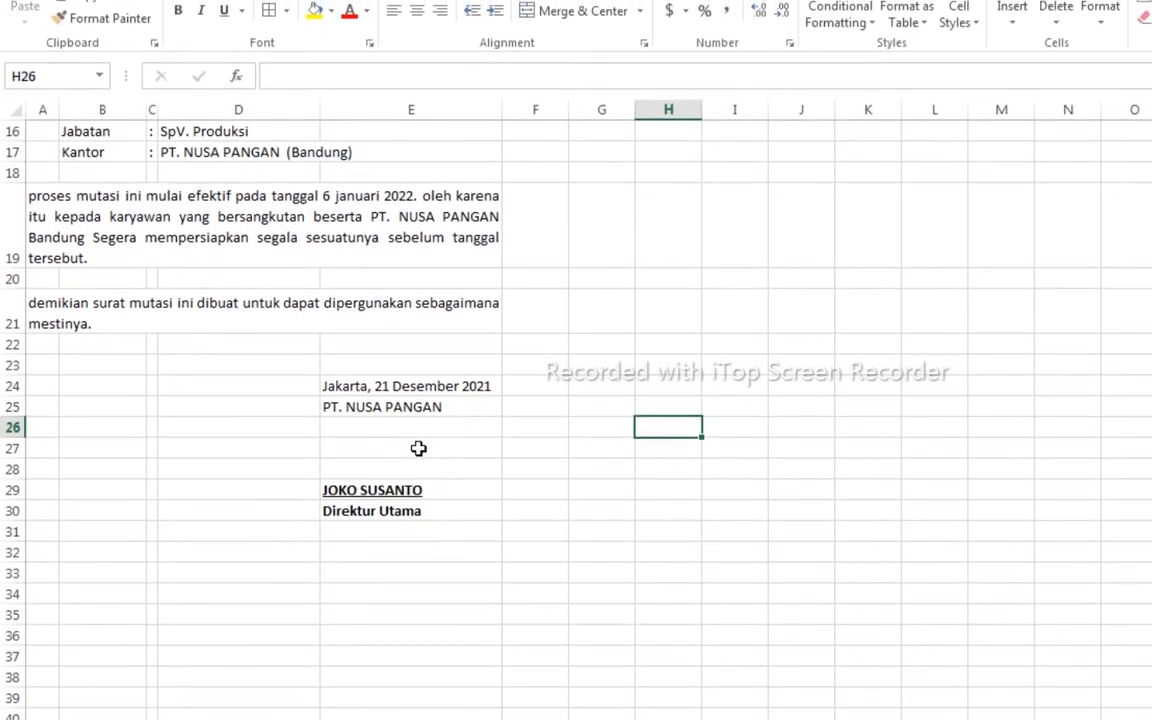
{"action": "scroll", "coordinate": [660, 460], "scroll_direction": "up", "scroll_amount": 5}
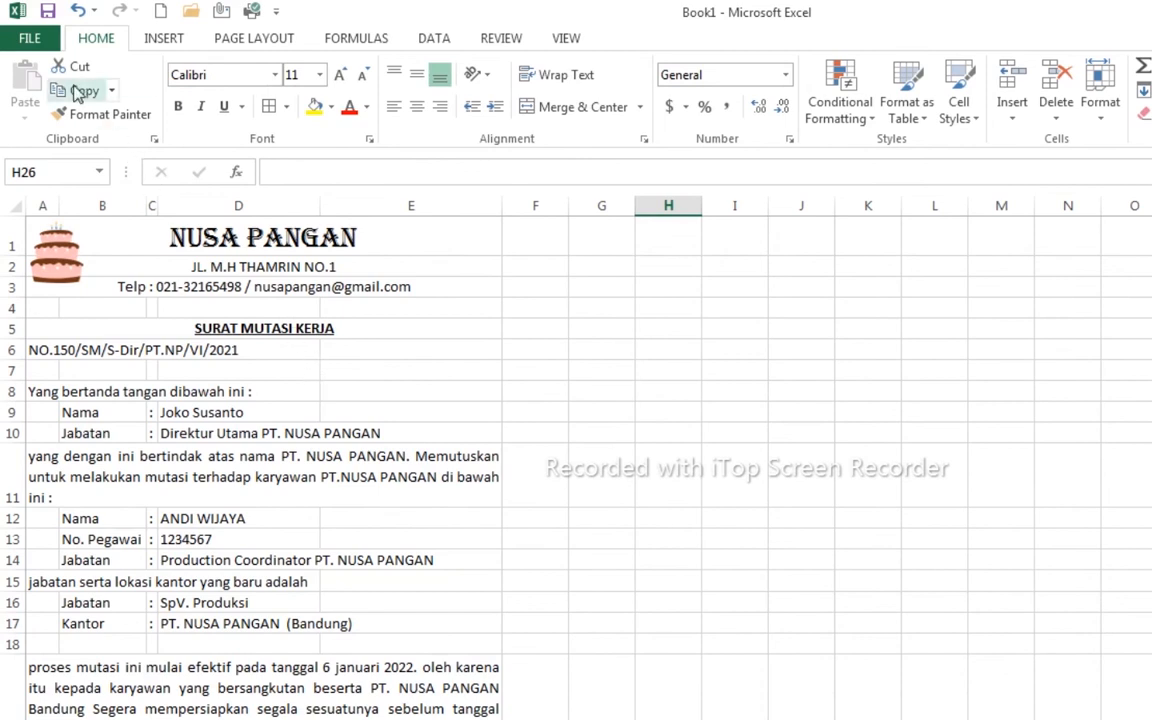
{"action": "key", "text": "ctrl+p"}
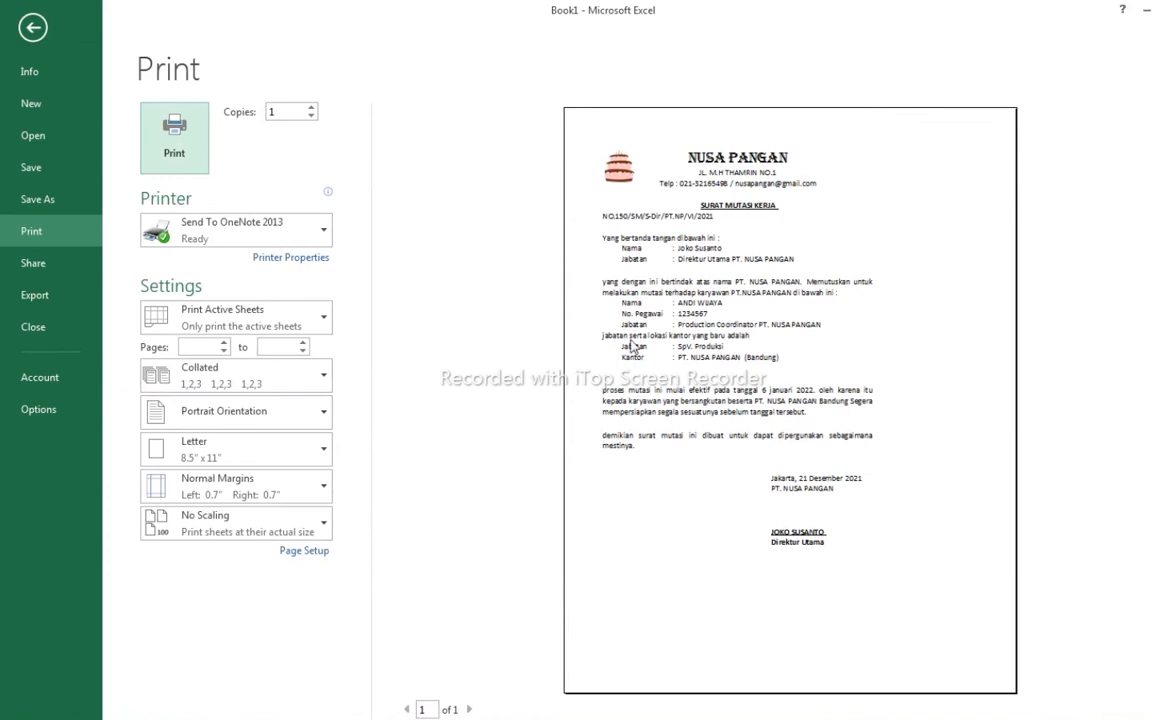
{"action": "key", "text": "Escape"}
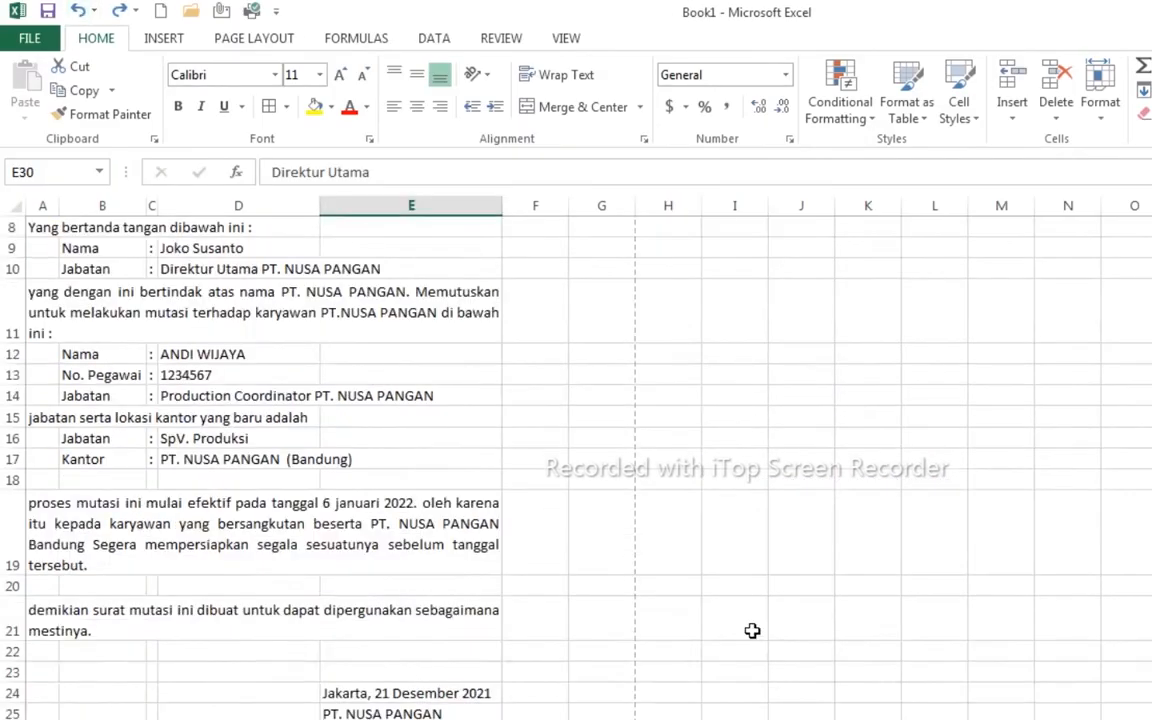
{"action": "scroll", "coordinate": [752, 630], "scroll_direction": "up", "scroll_amount": 3}
- Merge and center the letter number across A6:E6 and widen column D so the text fits
{"action": "left_click_drag", "start_coordinate": [51, 352], "coordinate": [411, 345]}
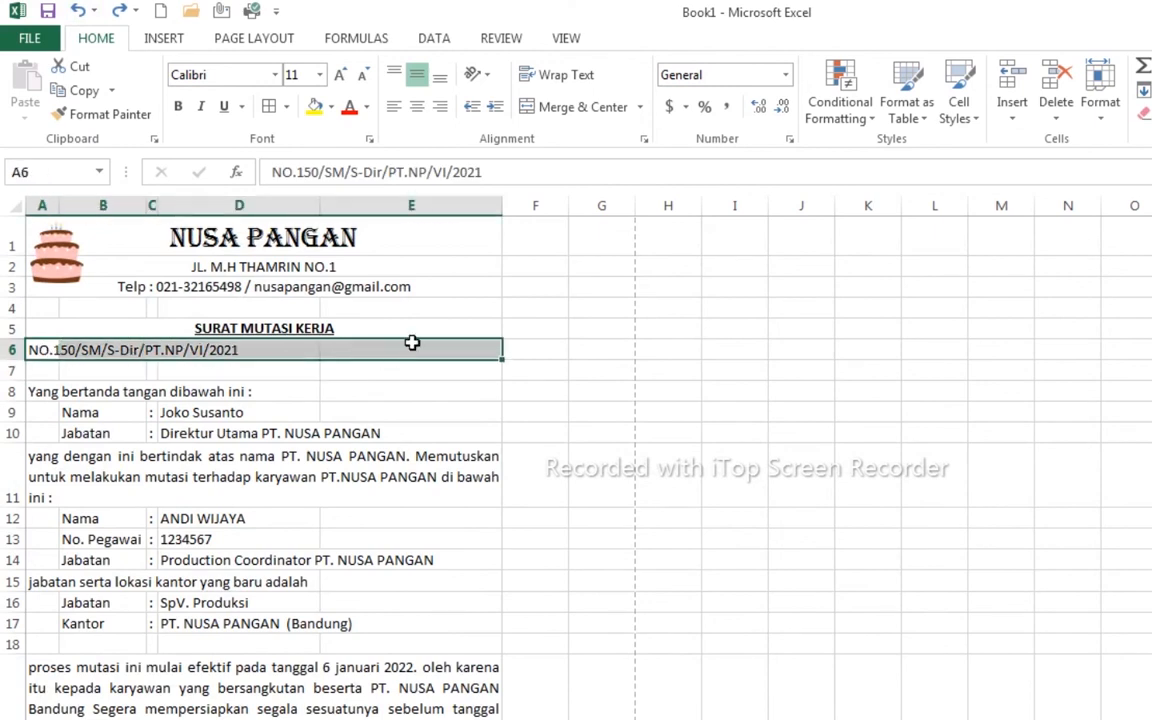
{"action": "left_click", "coordinate": [561, 108]}
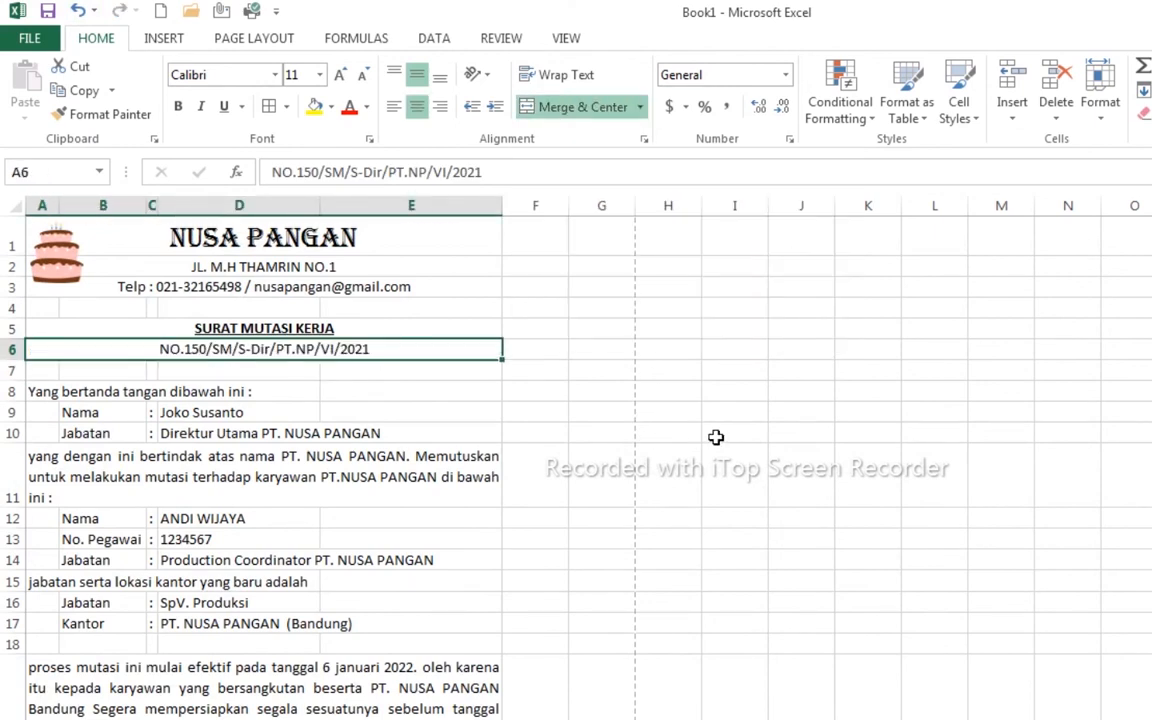
{"action": "left_click", "coordinate": [866, 476]}
{"action": "scroll", "coordinate": [617, 498], "scroll_direction": "down", "scroll_amount": 6}
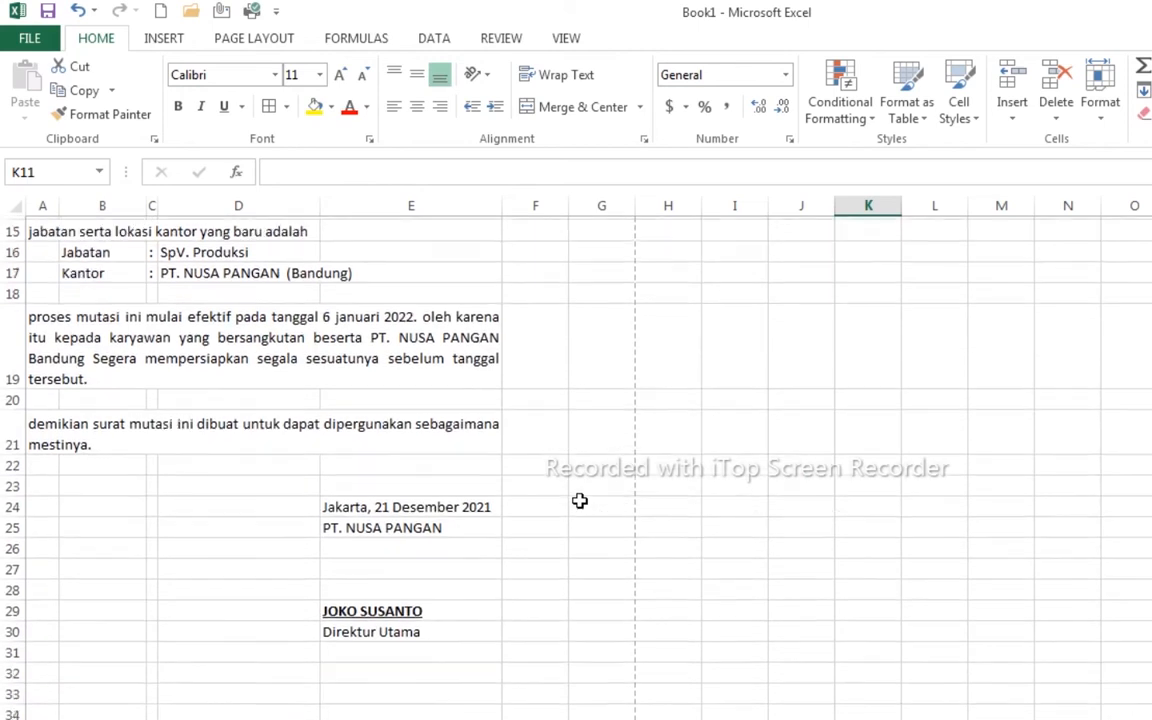
{"action": "scroll", "coordinate": [579, 503], "scroll_direction": "up", "scroll_amount": 6}
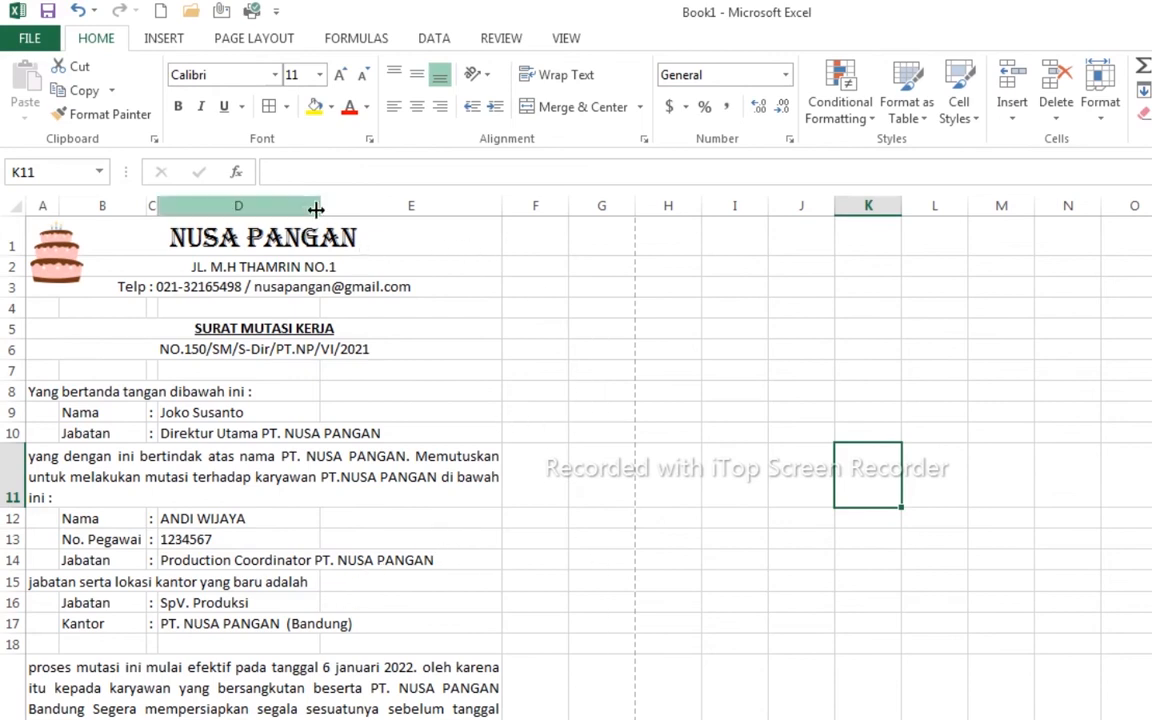
{"action": "left_click_drag", "start_coordinate": [318, 203], "coordinate": [432, 206]}
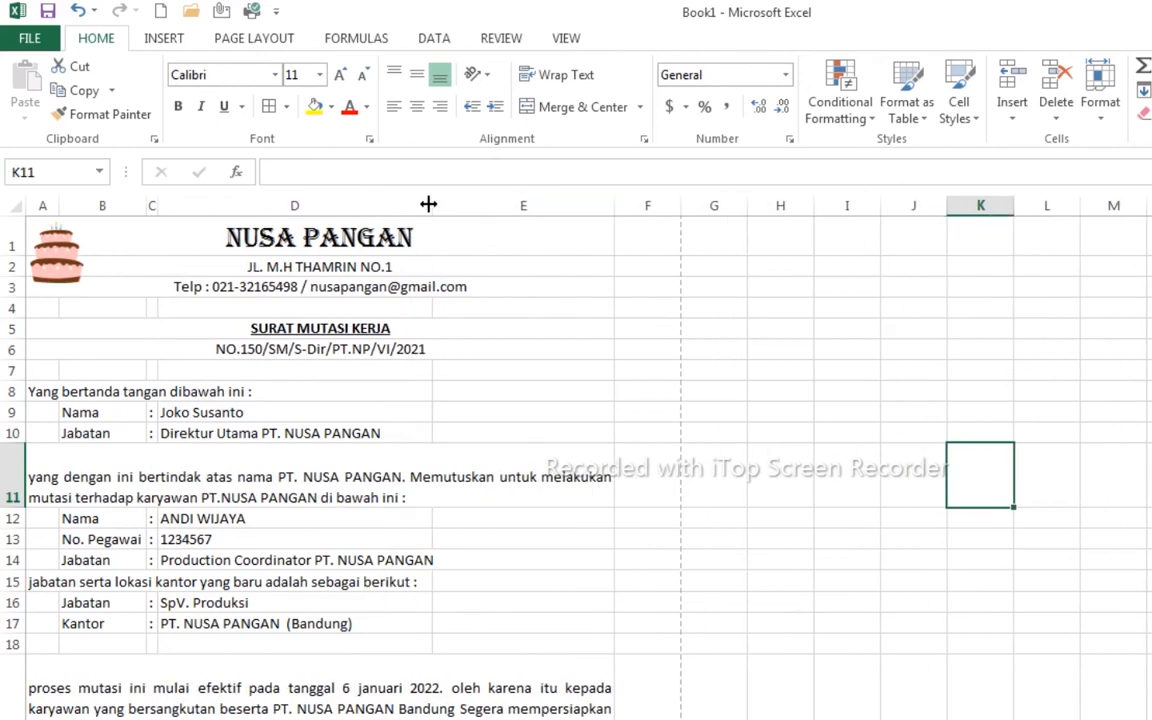
{"action": "left_click_drag", "start_coordinate": [433, 205], "coordinate": [456, 204]}
- Apply a Thick Bottom Border under the row 3 contact line
{"action": "left_click", "coordinate": [345, 295]}
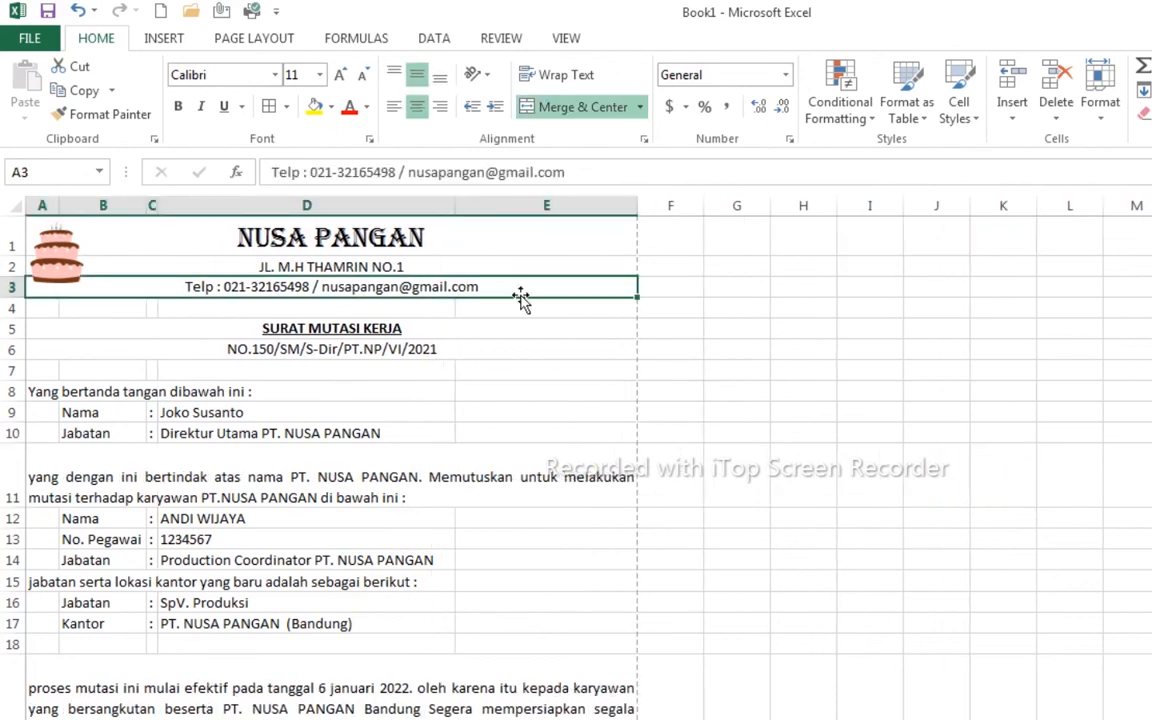
{"action": "left_click", "coordinate": [286, 107]}
{"action": "left_click", "coordinate": [345, 386]}
{"action": "left_click", "coordinate": [707, 452]}
- Shorten the oversized paragraph rows 11, 19 and 21 to fit their text
{"action": "scroll", "coordinate": [404, 604], "scroll_direction": "down", "scroll_amount": 3}
{"action": "left_click_drag", "start_coordinate": [12, 530], "coordinate": [12, 507]}
{"action": "left_click_drag", "start_coordinate": [3, 574], "coordinate": [8, 552]}
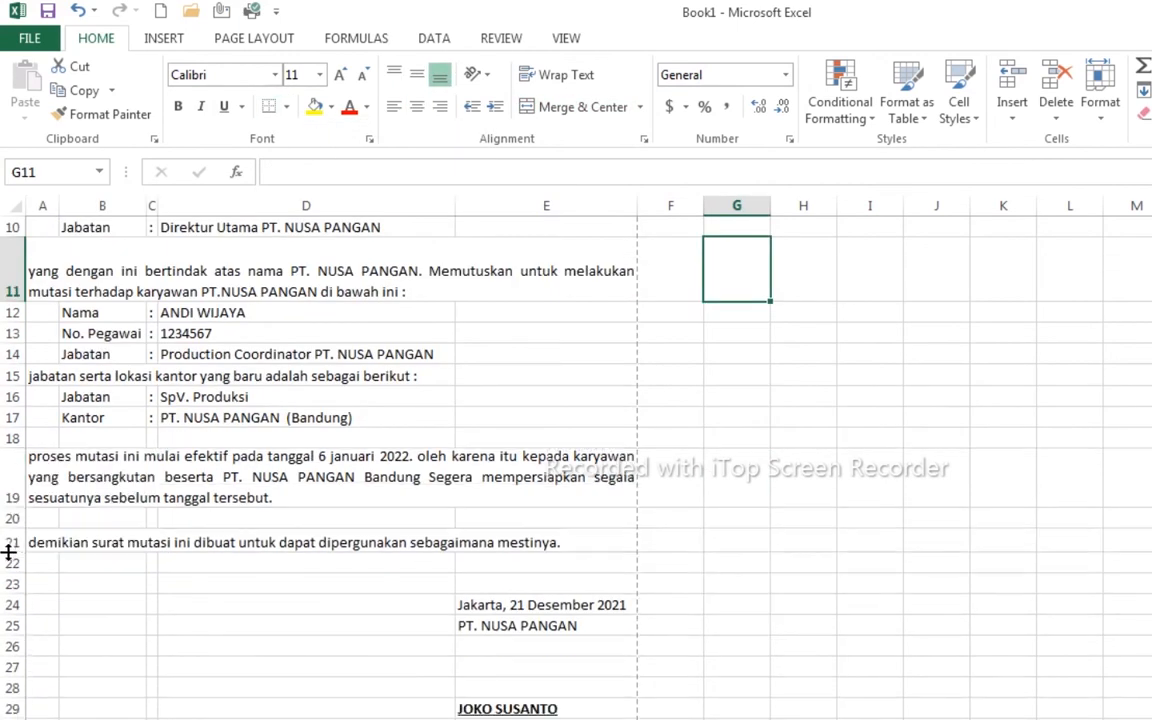
{"action": "scroll", "coordinate": [777, 555], "scroll_direction": "up", "scroll_amount": 2}
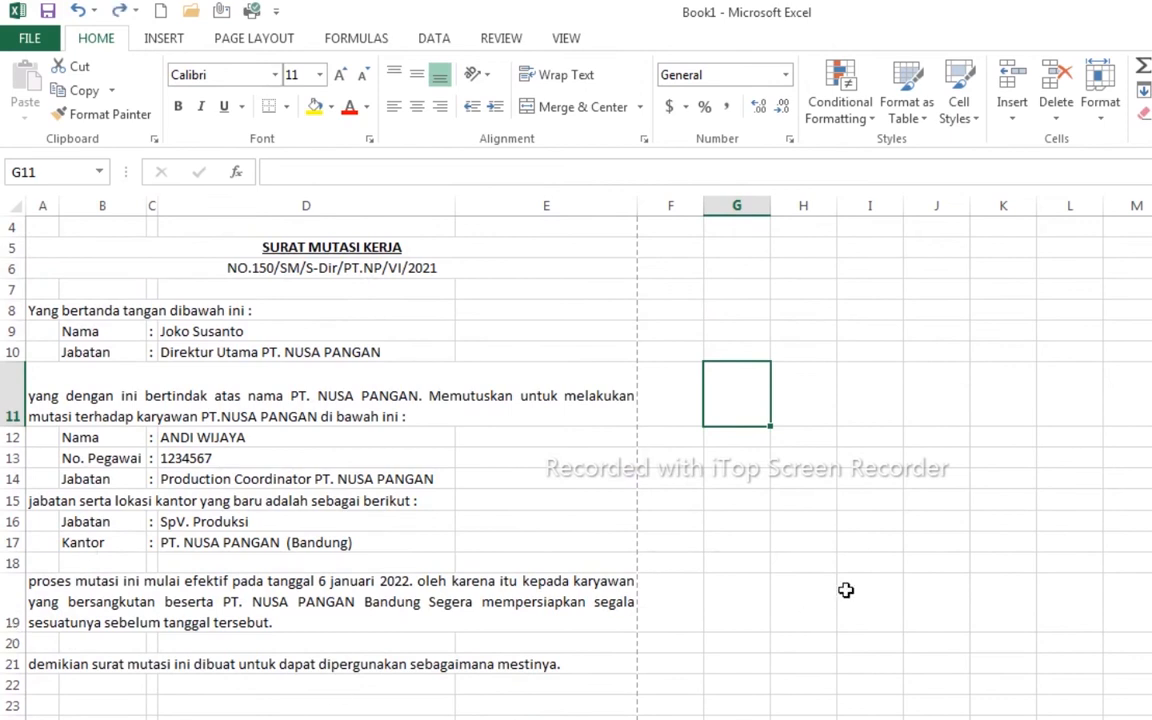
{"action": "left_click_drag", "start_coordinate": [9, 427], "coordinate": [9, 404]}
{"action": "scroll", "coordinate": [700, 330], "scroll_direction": "up", "scroll_amount": 1}
{"action": "left_click", "coordinate": [88, 284]}
{"action": "key", "text": "Escape"}
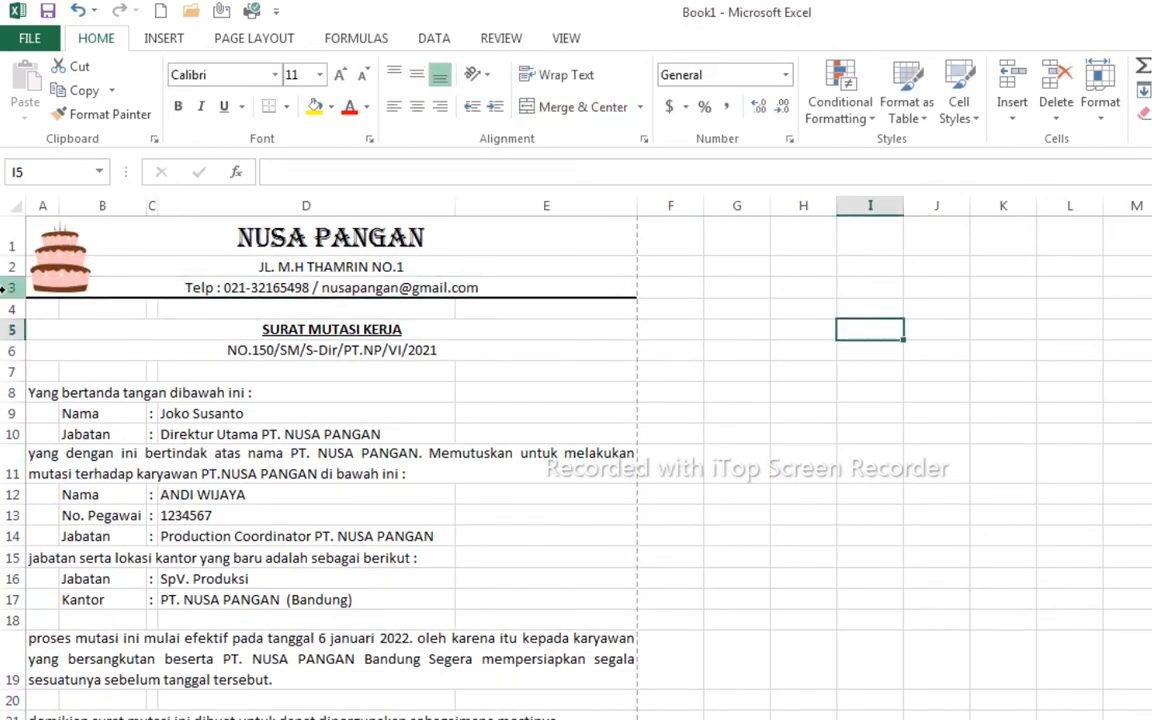
- Check the letter's single-page print preview with Ctrl+P, then switch to the blank Sheet2
{"action": "left_click", "coordinate": [951, 290]}
{"action": "scroll", "coordinate": [808, 448], "scroll_direction": "down", "scroll_amount": 3}
{"action": "key", "text": "ctrl+p"}
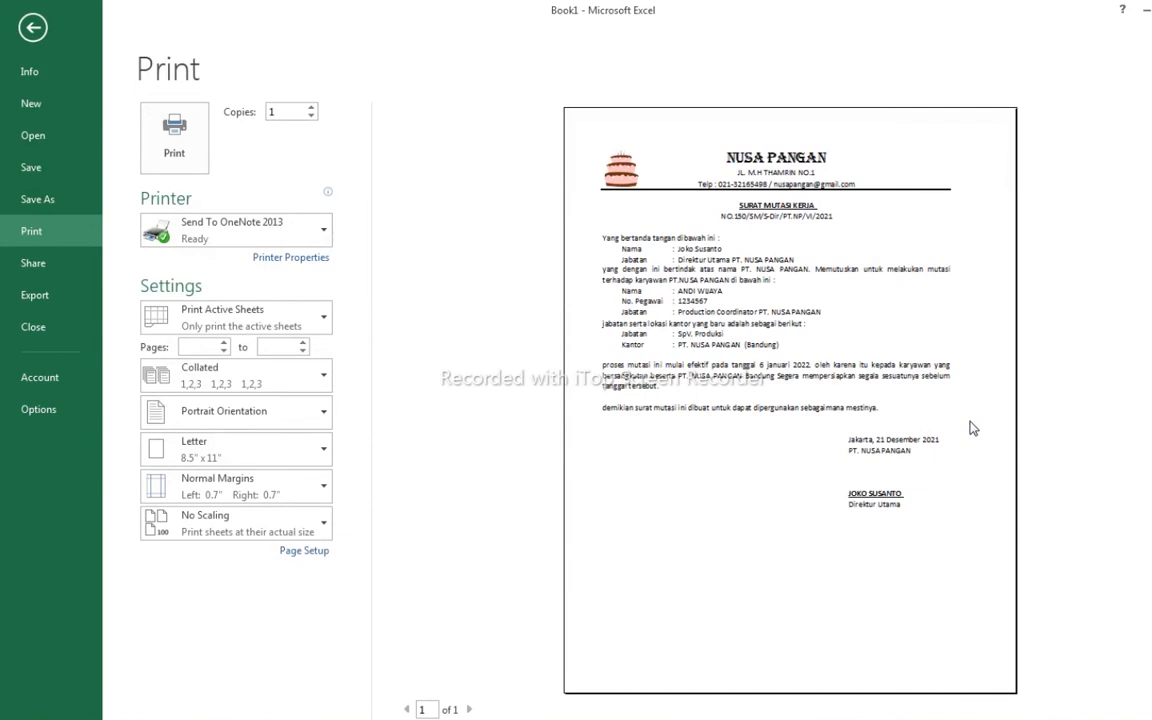
{"action": "key", "text": "Escape"}
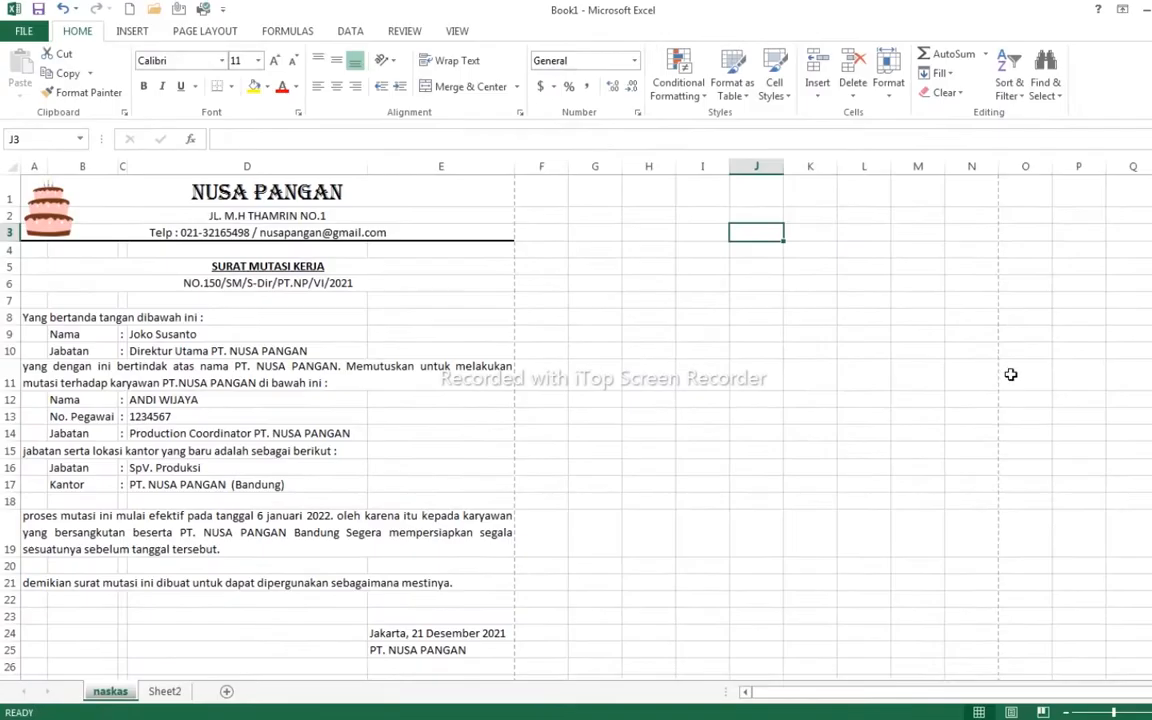
{"action": "left_click", "coordinate": [627, 362]}
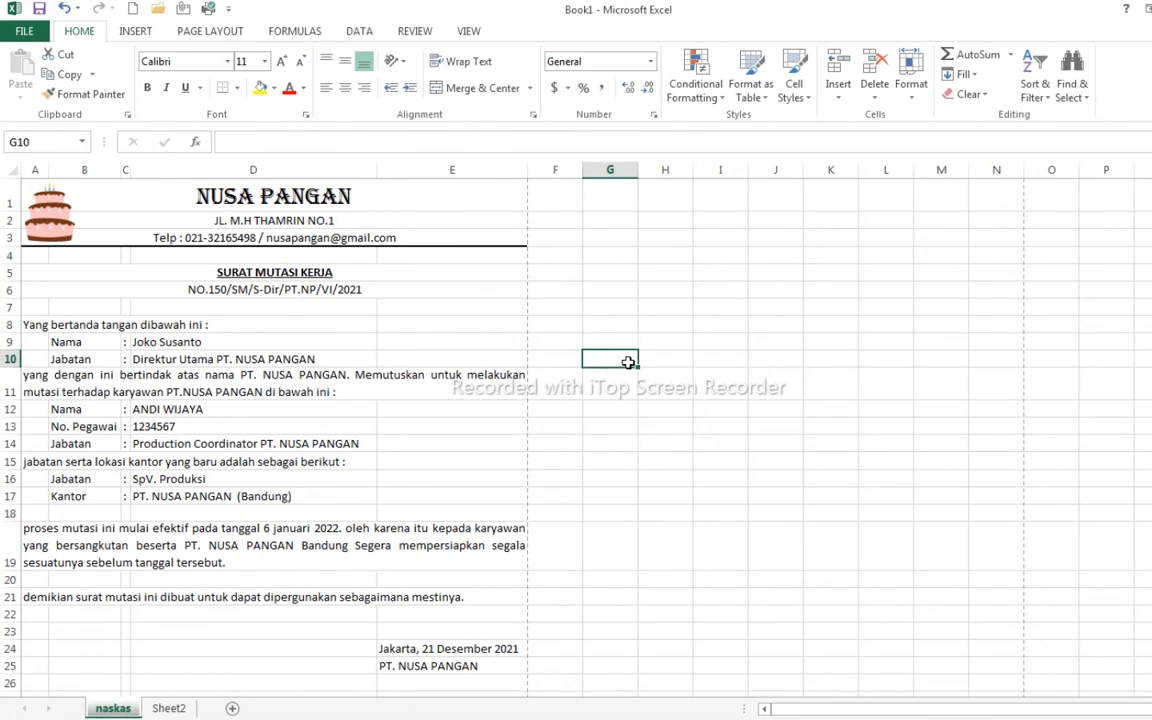
{"action": "left_click", "coordinate": [172, 707]}
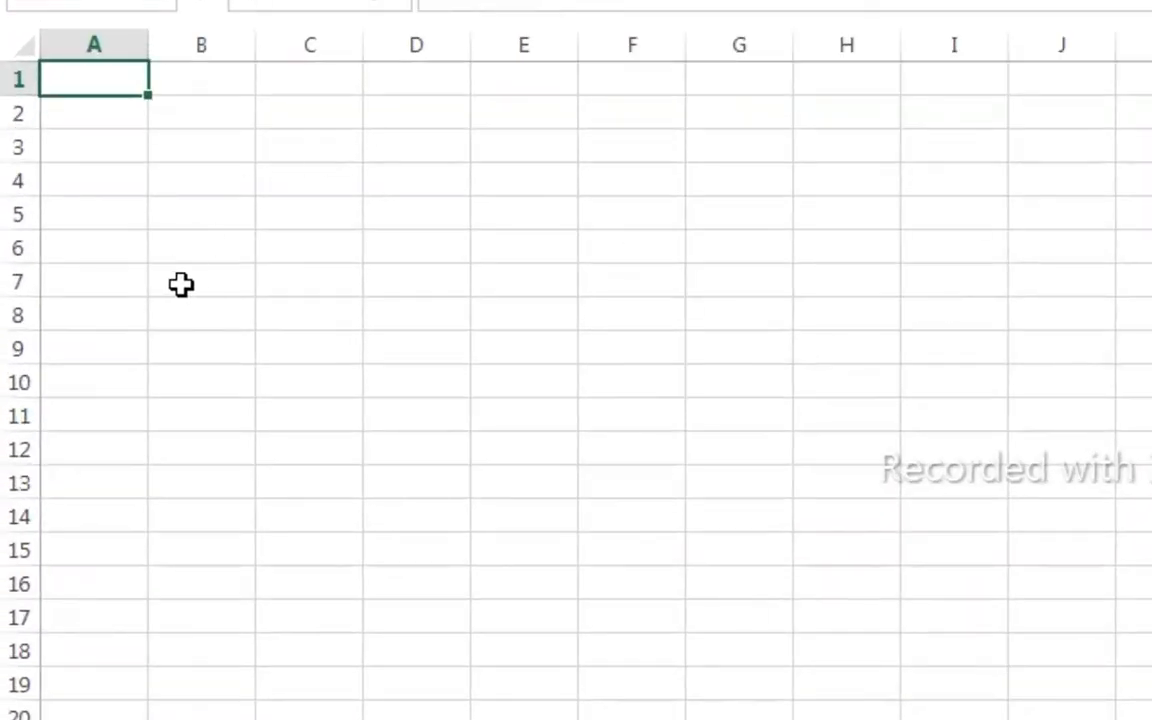
- Enter the title 'Anggaran Bulanan' in B3 and 'Pengeluaran Operasional' in B4
{"action": "left_click", "coordinate": [200, 147]}
{"action": "type", "text": "Anggaran Bulanan"}
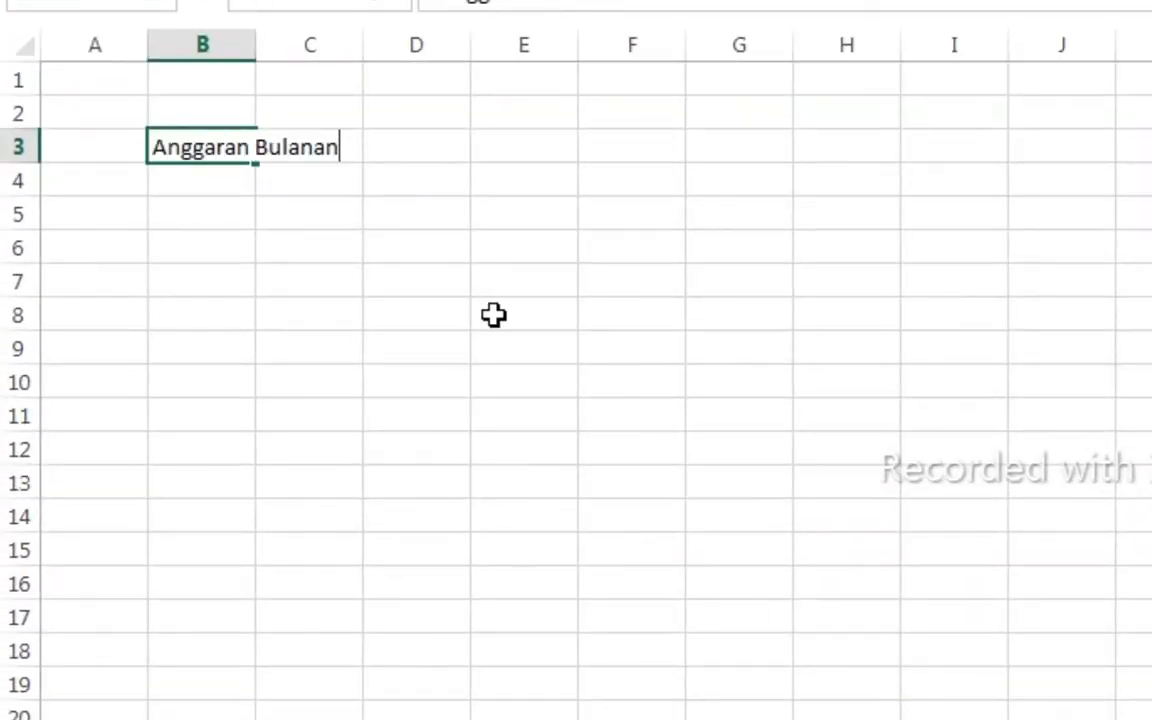
{"action": "left_click", "coordinate": [201, 175]}
{"action": "type", "text": "Pengeluaran Operasia"}
{"action": "key", "text": "BackSpace"}
{"action": "type", "text": "onal"}
{"action": "key", "text": "Return"}
- Border B5:F13 with Thick All Borders and add headers No., Pengeluaran Operasional, Badget, Realisasi, Selisi
{"action": "left_click_drag", "start_coordinate": [175, 217], "coordinate": [635, 481]}
{"action": "right_click", "coordinate": [211, 222]}
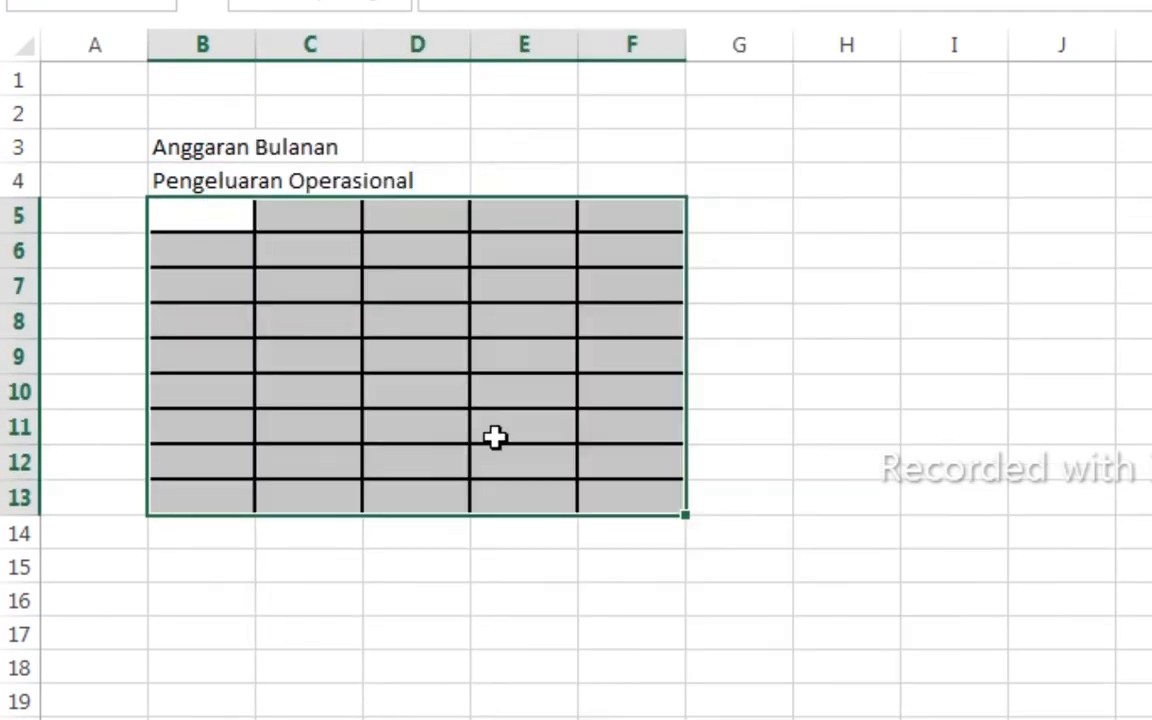
{"action": "left_click", "coordinate": [200, 215]}
{"action": "type", "text": "No."}
{"action": "key", "text": "Tab"}
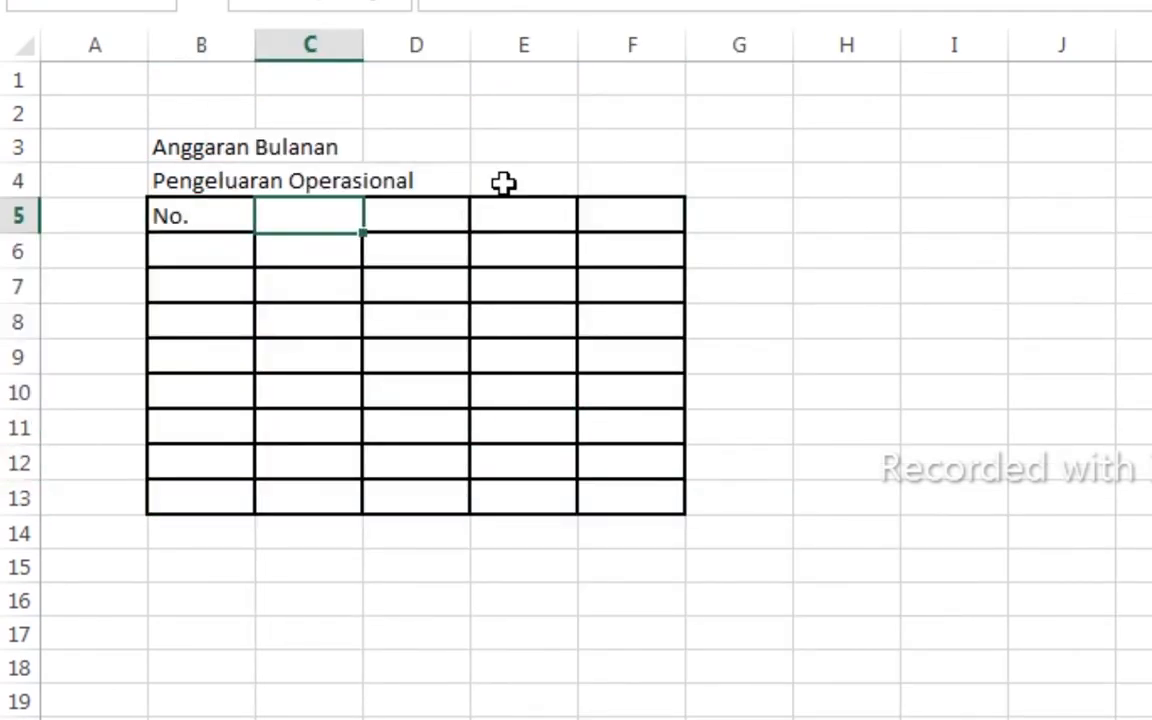
{"action": "type", "text": "Pengeluaran Operasional"}
{"action": "key", "text": "Tab"}
{"action": "type", "text": "Badget"}
{"action": "key", "text": "Tab"}
{"action": "type", "text": "Realisasi"}
{"action": "key", "text": "Tab"}
{"action": "type", "text": "Selisi"}
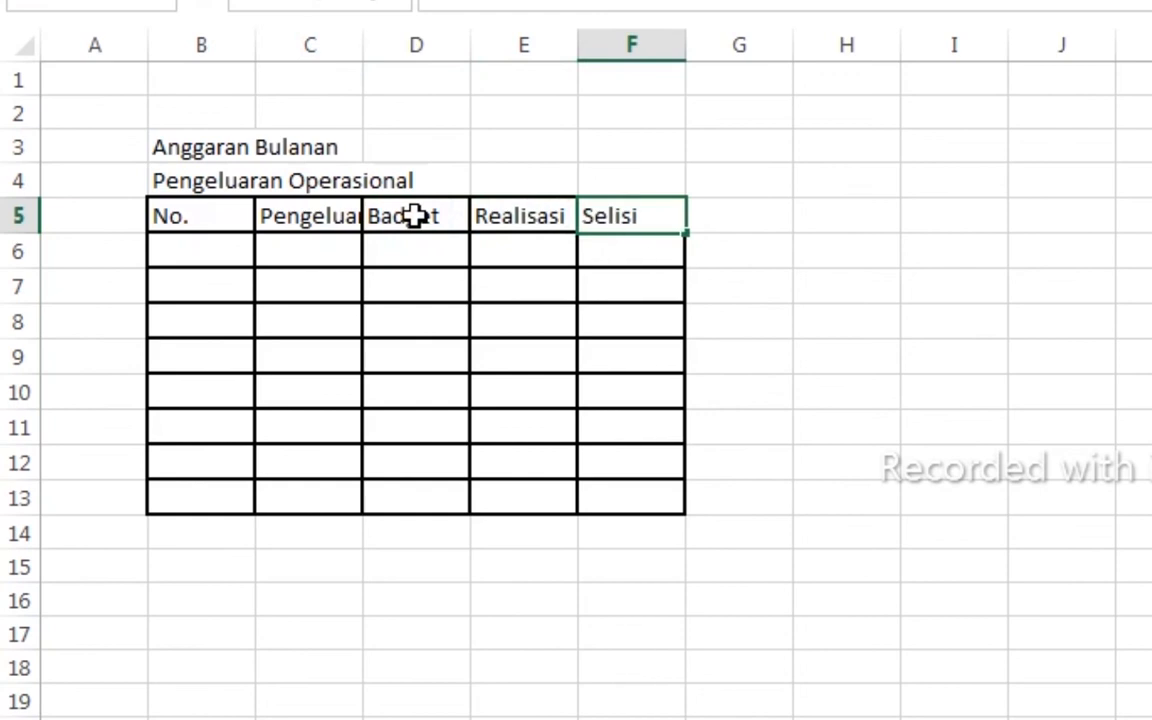
- Number rows B6:B13 from 1 to 8 using Fill Series
{"action": "left_click", "coordinate": [190, 246]}
{"action": "type", "text": "1"}
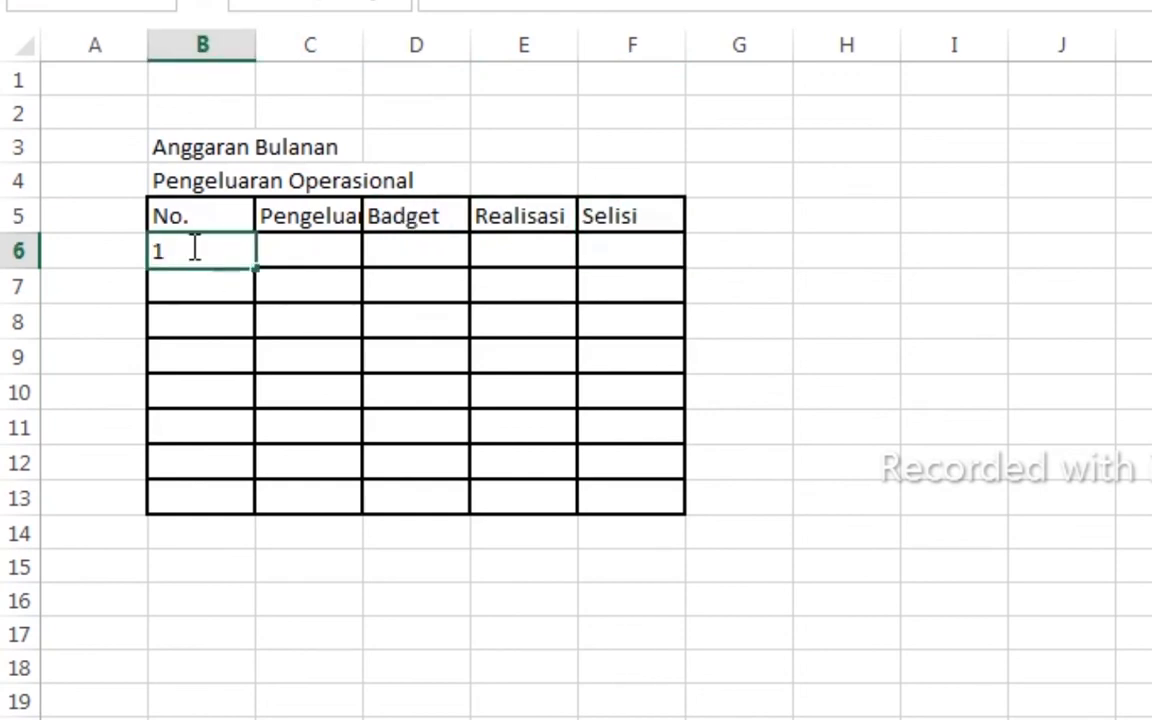
{"action": "key", "text": "Return"}
{"action": "left_click", "coordinate": [222, 250]}
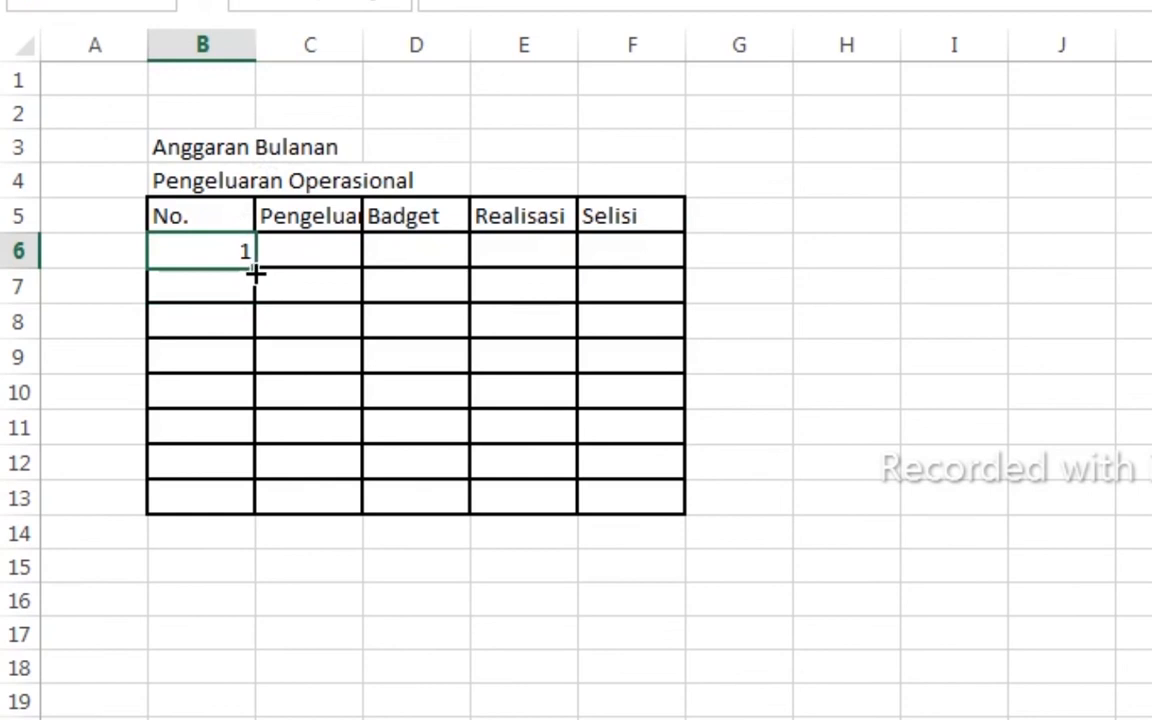
{"action": "left_click_drag", "start_coordinate": [255, 268], "coordinate": [283, 513]}
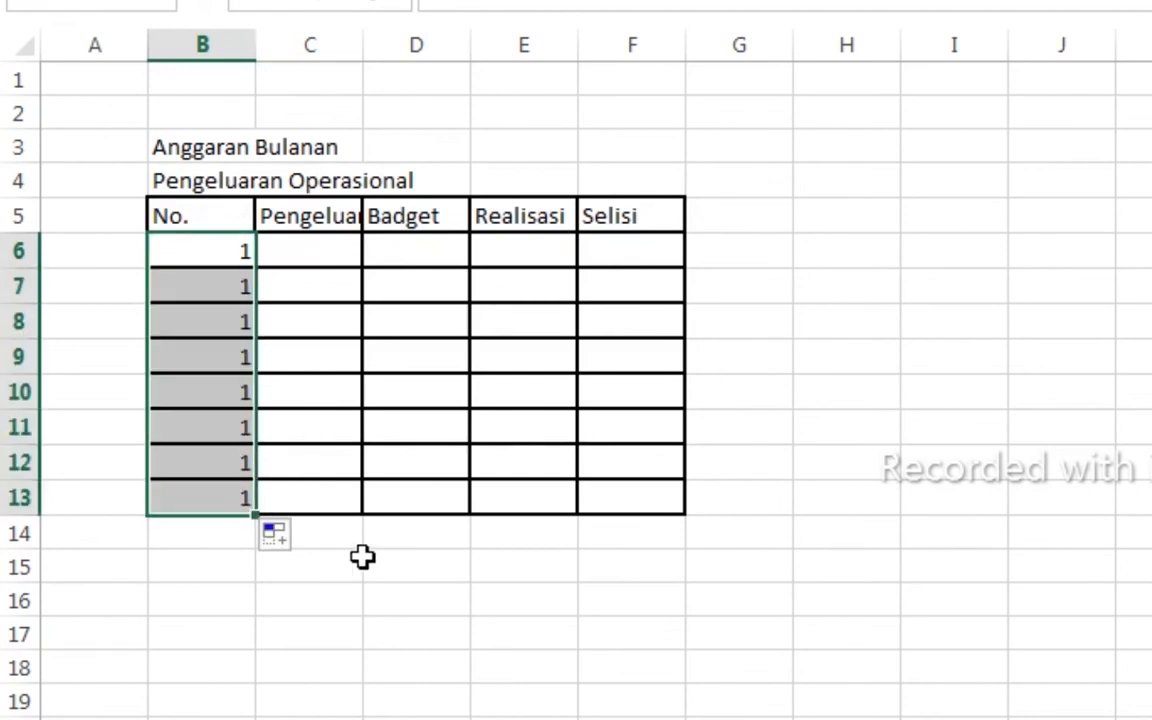
{"action": "left_click", "coordinate": [308, 543]}
{"action": "left_click", "coordinate": [300, 617]}
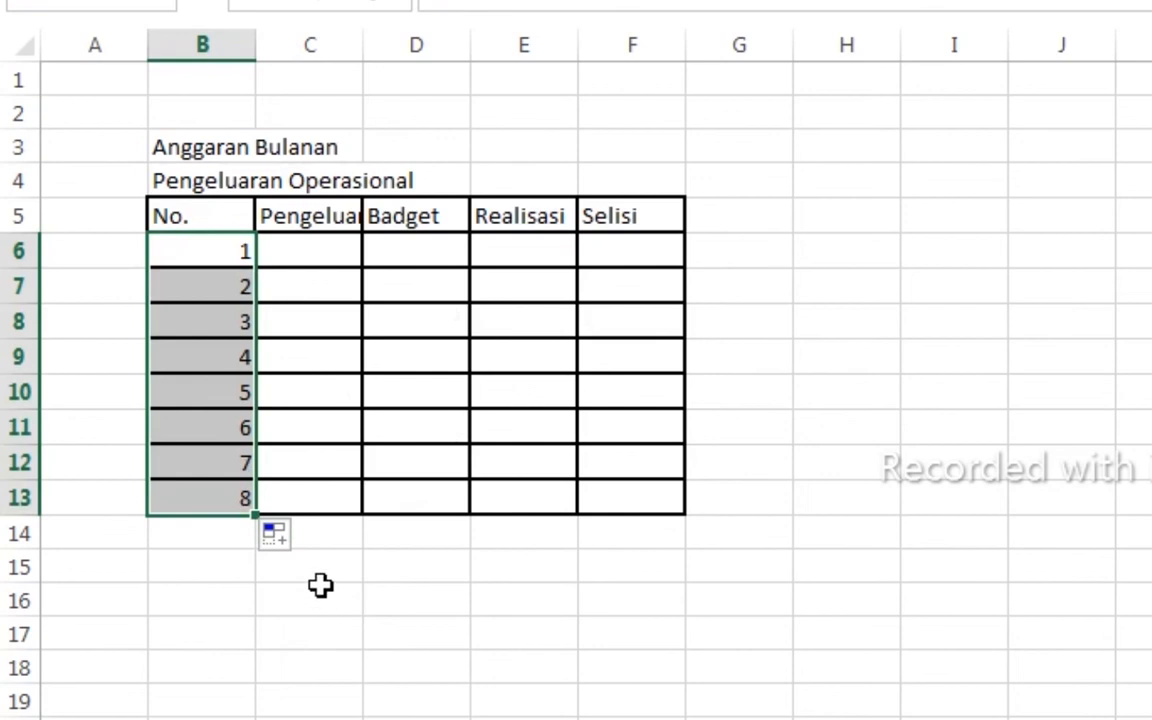
{"action": "left_click", "coordinate": [318, 595]}
- Centre the numbers 1–8, narrow column B and autofit column C
{"action": "left_click_drag", "start_coordinate": [206, 249], "coordinate": [249, 504]}
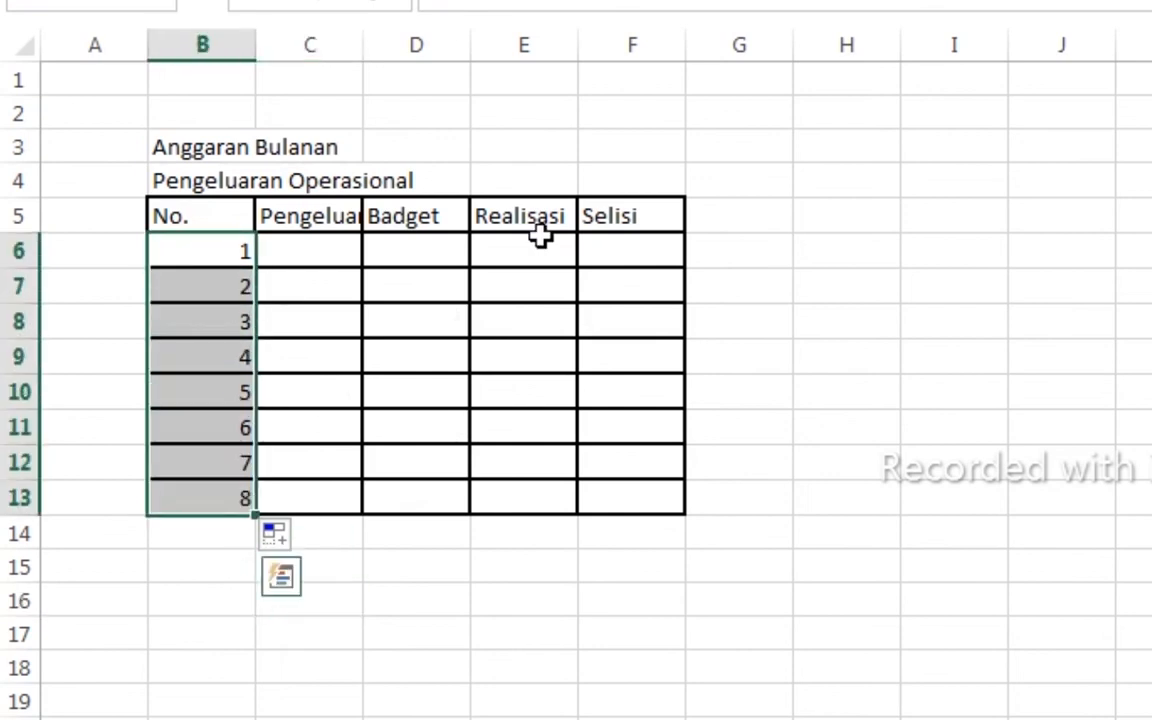
{"action": "key", "text": "alt+h"}
{"action": "key", "text": "a"}
{"action": "key", "text": "c"}
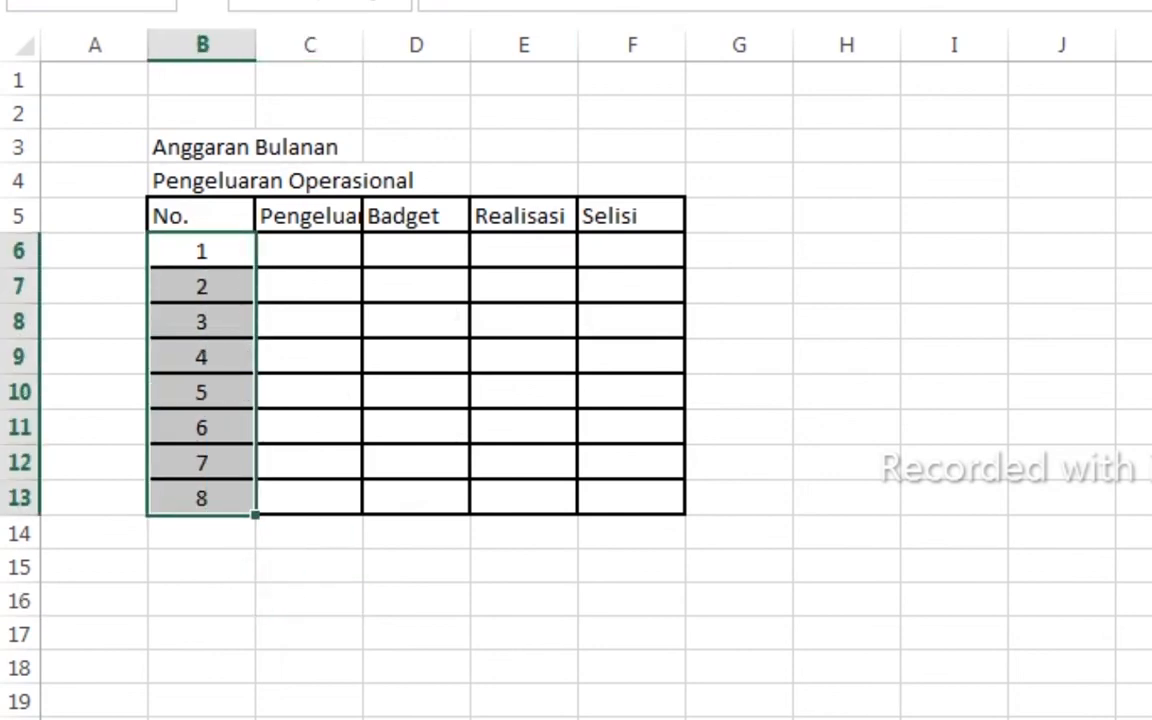
{"action": "left_click_drag", "start_coordinate": [253, 40], "coordinate": [196, 40]}
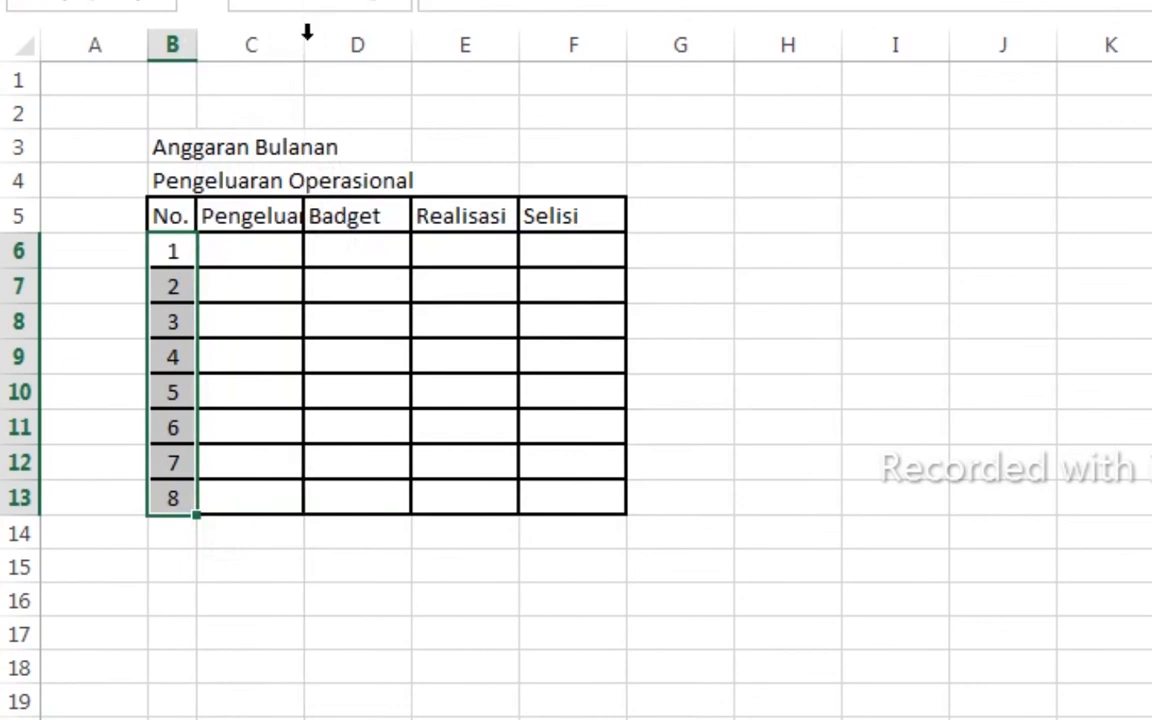
{"action": "double_click", "coordinate": [304, 40]}
{"action": "left_click", "coordinate": [992, 568]}
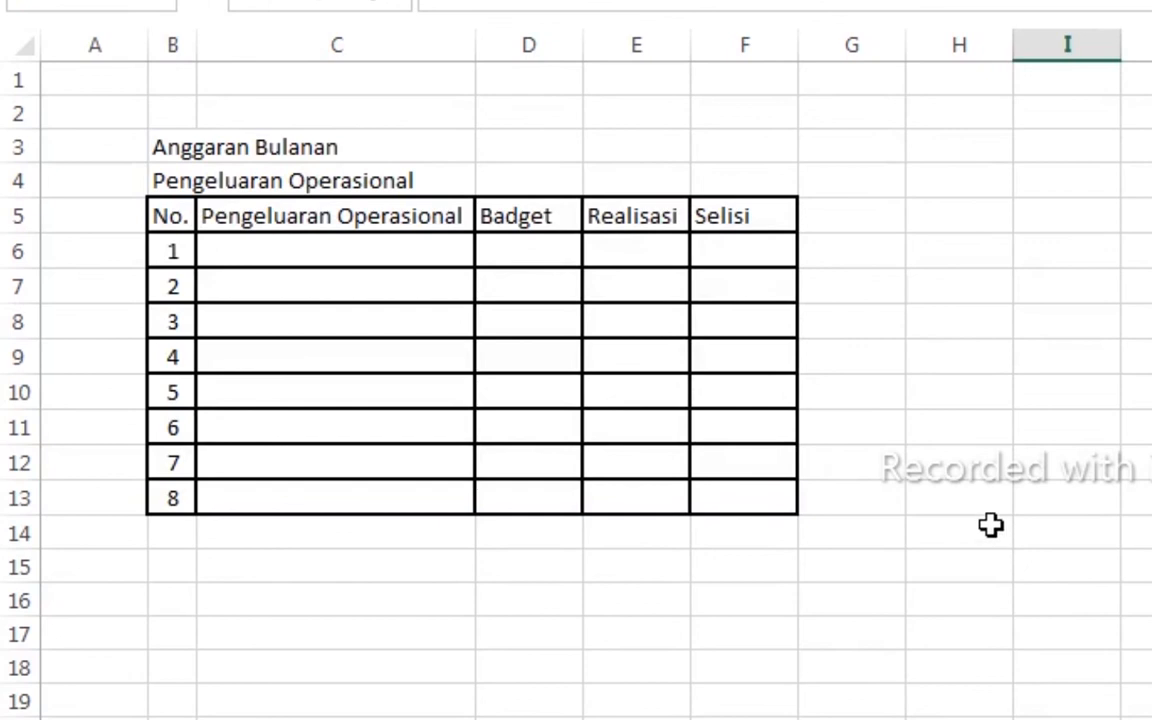
- List the five expenses: Asuransi, Biaya Pengiriman, Biaya Surat Menyurat, Iklan, Iuran Dan Anggaran
{"action": "left_click", "coordinate": [330, 244]}
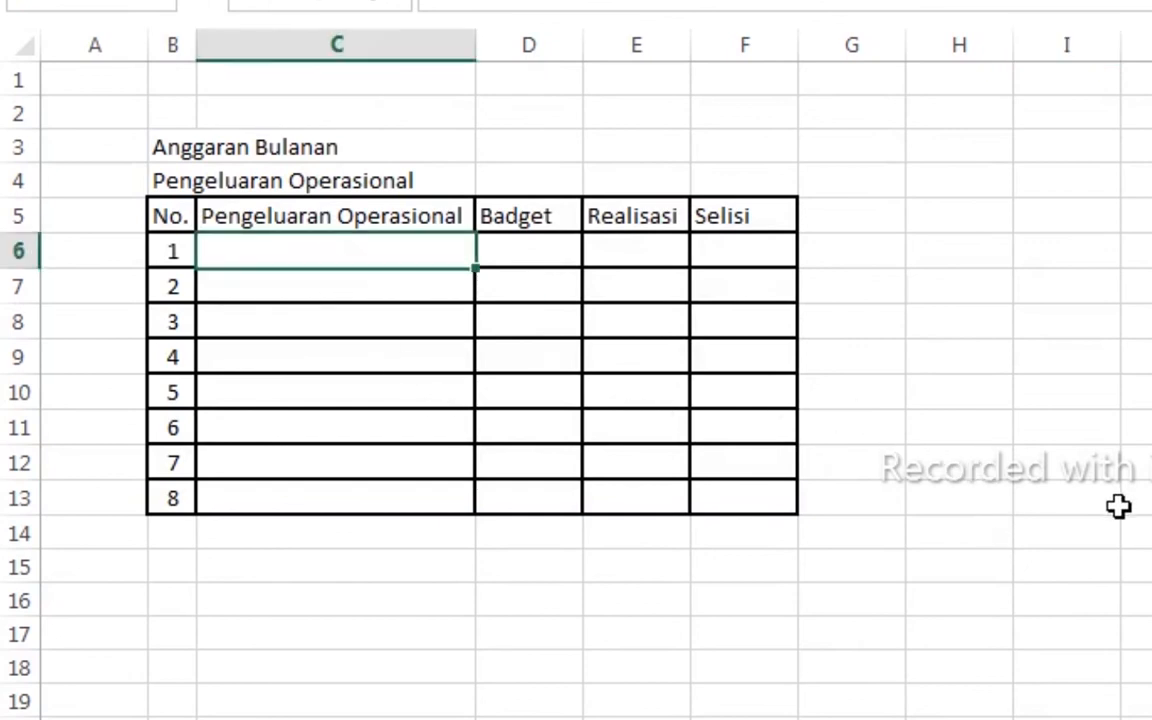
{"action": "type", "text": "Asuransi"}
{"action": "key", "text": "Return"}
{"action": "type", "text": "Biaya Pengiriman"}
{"action": "key", "text": "Return"}
{"action": "type", "text": "Biaya Surat Menyurat Iklan Iuran Dan Anggaran"}
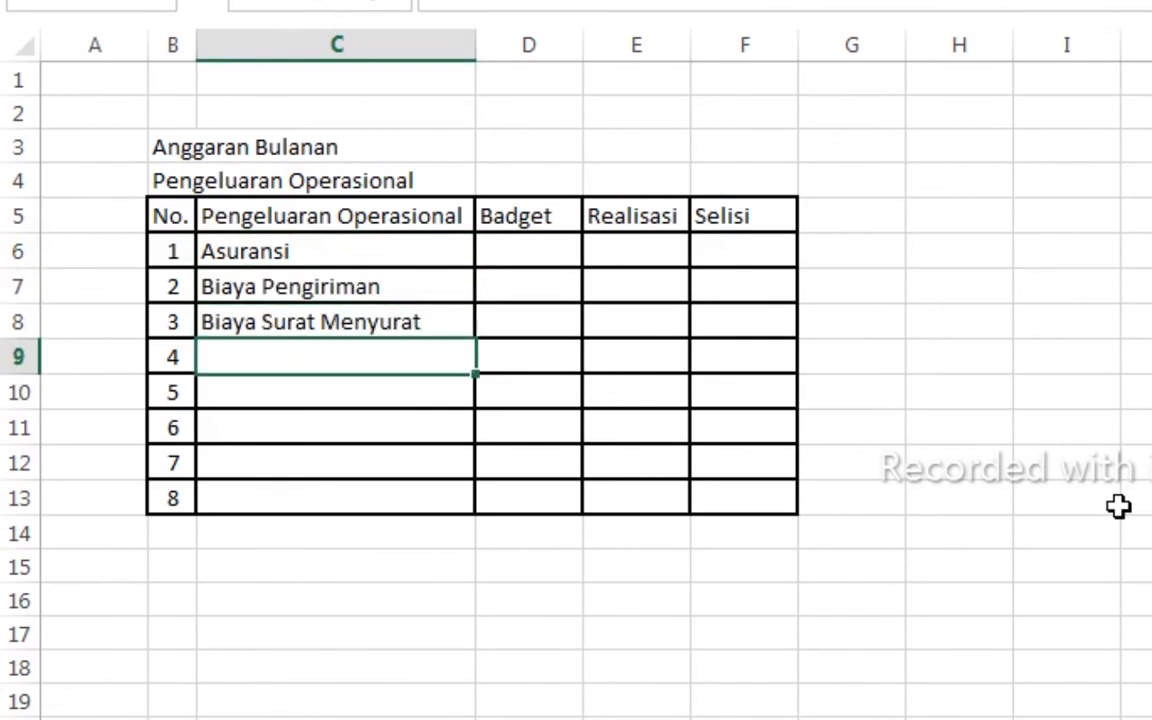
- Enter budgets 3500000, 4000000, 500000, 3000000, 1000000 and realisations 2900000, 3750000, 457000, 2890000, 900000
{"action": "left_click", "coordinate": [528, 251]}
{"action": "type", "text": "3500000 4000000 500000 3000000 1000000"}
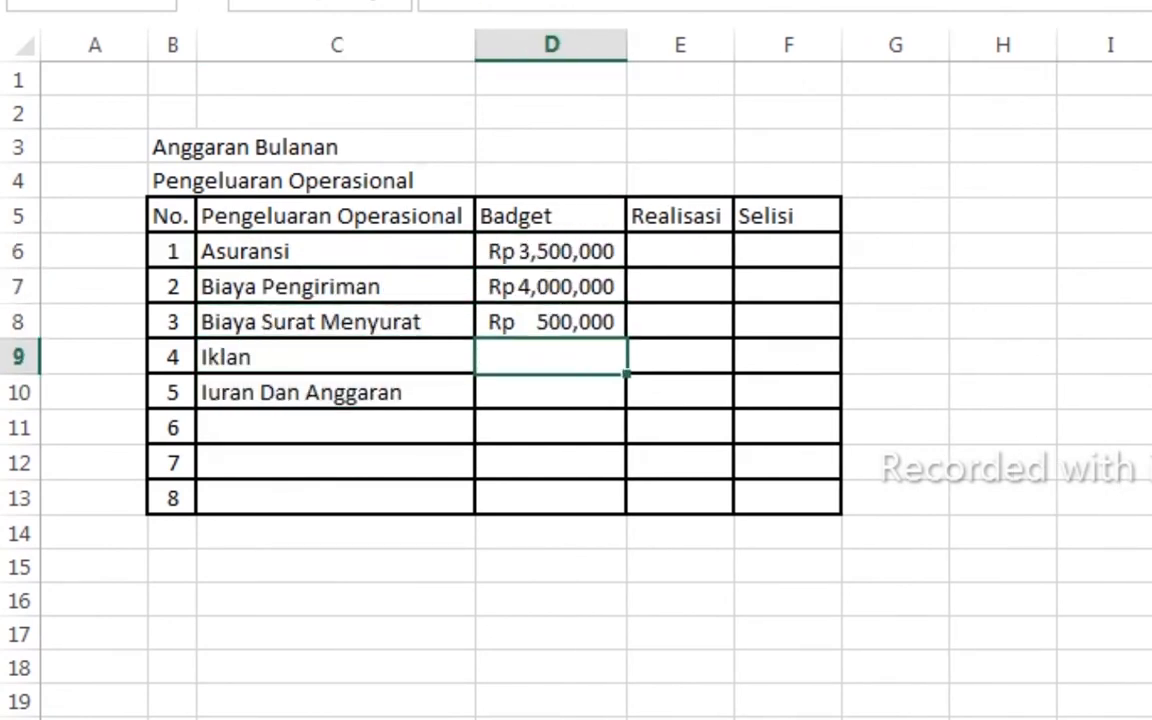
{"action": "left_click", "coordinate": [690, 251]}
{"action": "type", "text": "2900000 3750000 457000 2890000 900000"}
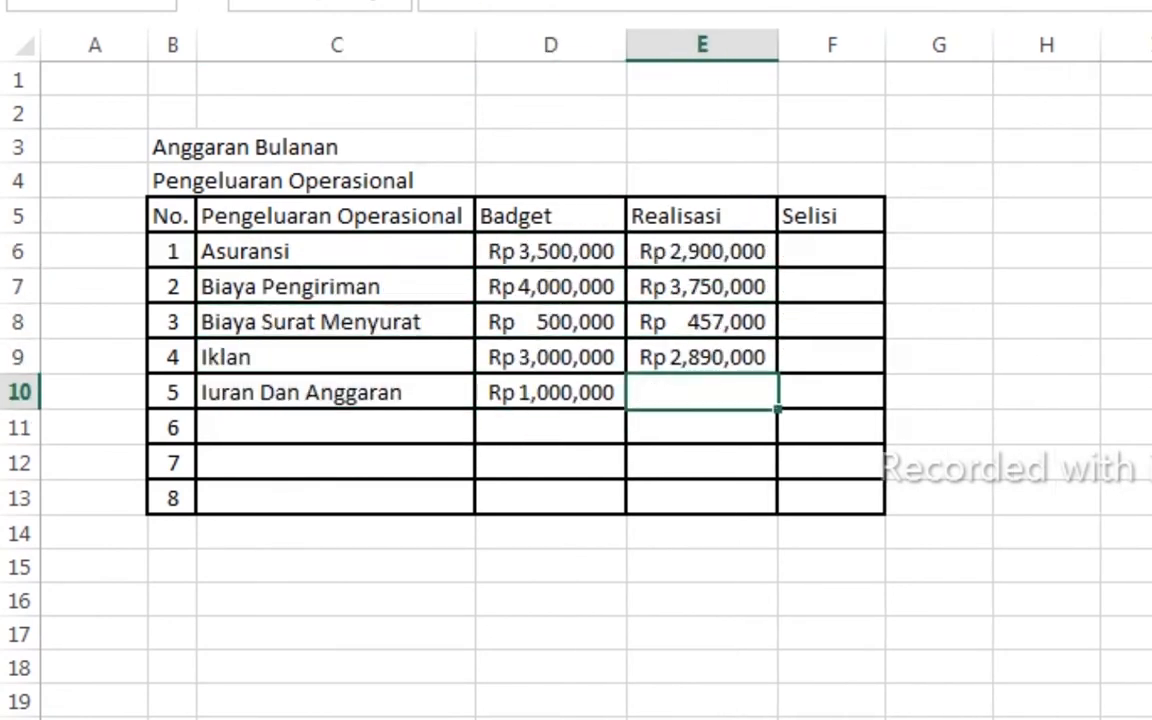
- Compute the differences with =D6-E6 in F6, filled down to row 10
{"action": "left_click", "coordinate": [836, 258]}
{"action": "type", "text": "=D6-E6"}
{"action": "key", "text": "Return"}
{"action": "left_click", "coordinate": [850, 252]}
{"action": "left_click_drag", "start_coordinate": [911, 268], "coordinate": [911, 512]}
{"action": "left_click_drag", "start_coordinate": [911, 514], "coordinate": [911, 402]}
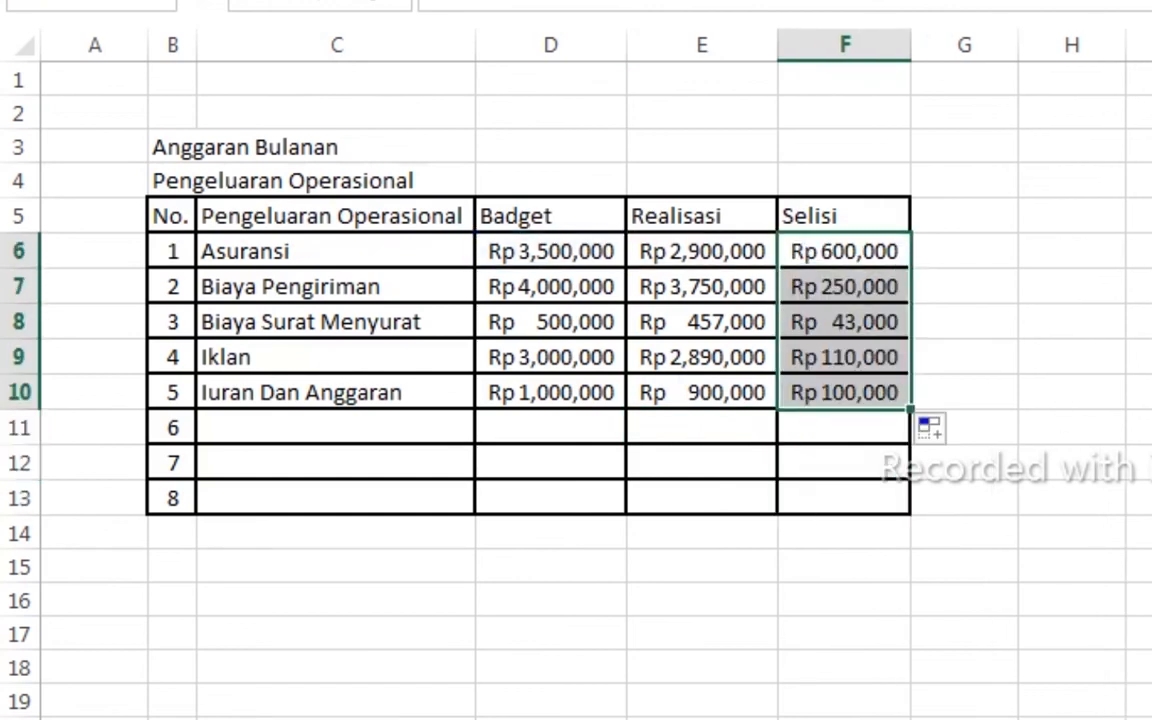
{"action": "left_click", "coordinate": [1144, 357]}
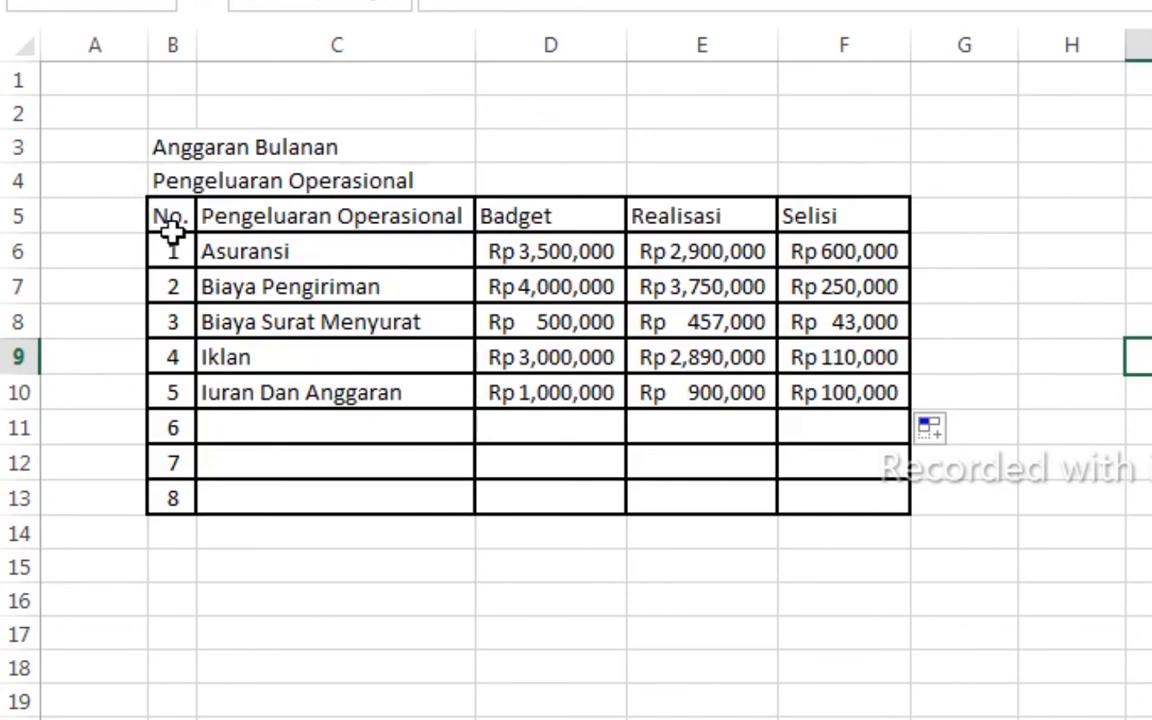
- Add the Badget summary label with =SUM(D6:D10), totalling Rp 12,000,000
{"action": "left_click", "coordinate": [1072, 147]}
{"action": "type", "text": "Bag"}
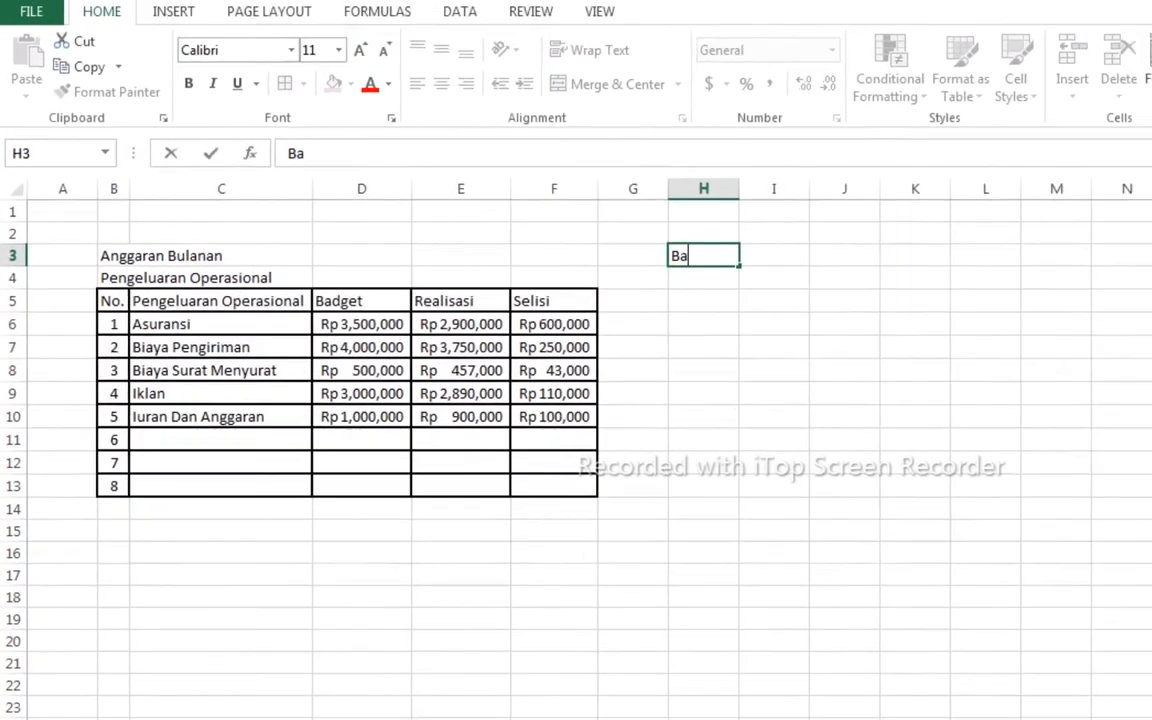
{"action": "key", "text": "Right"}
{"action": "type", "text": ":"}
{"action": "key", "text": "Right"}
{"action": "type", "text": "=sum("}
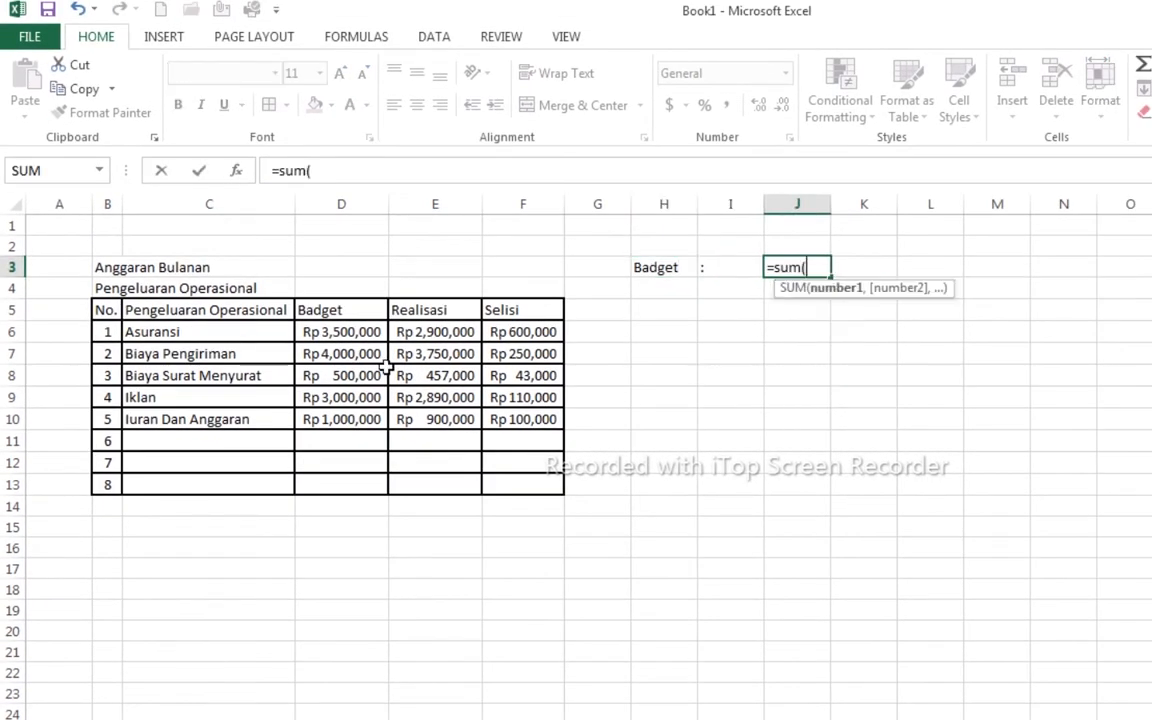
{"action": "left_click_drag", "start_coordinate": [341, 332], "coordinate": [341, 419]}
{"action": "key", "text": "Return"}
- Add the realisasi summary with =SUM(E6:E10), totalling Rp 10,897,000
{"action": "key", "text": "Left"}
{"action": "key", "text": "Left"}
{"action": "type", "text": "realisasi"}
{"action": "key", "text": "Right"}
{"action": "type", "text": ":"}
{"action": "key", "text": "Right"}
{"action": "type", "text": "=sum("}
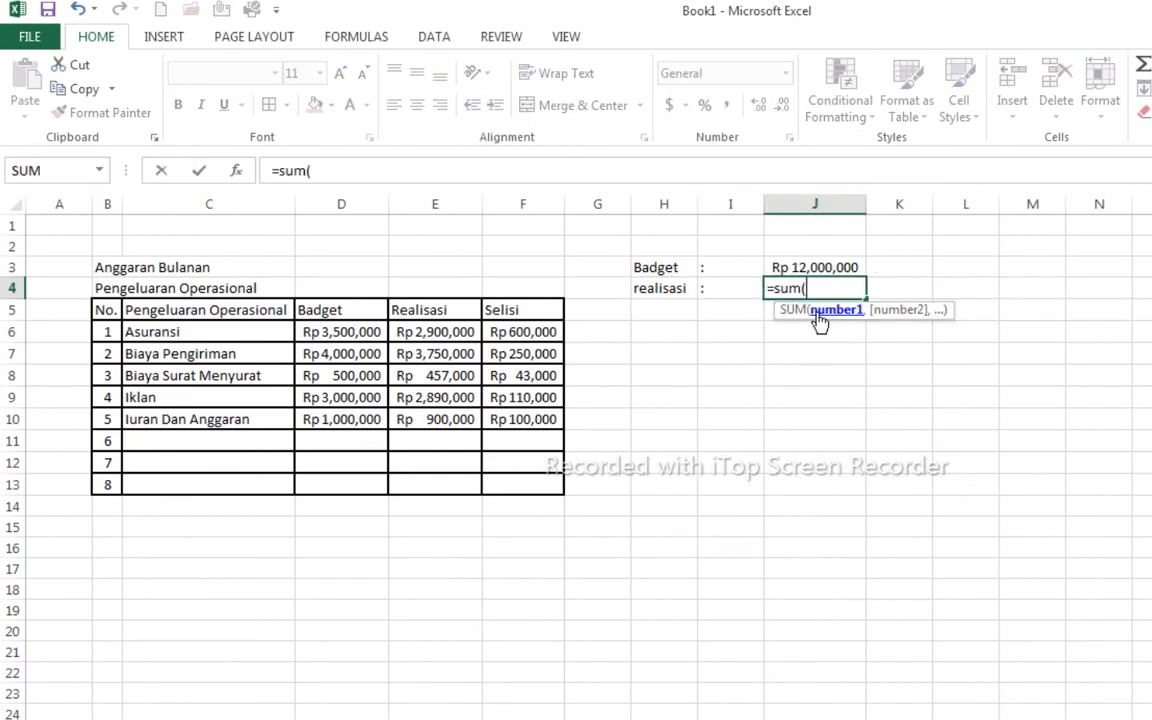
{"action": "left_click_drag", "start_coordinate": [435, 332], "coordinate": [435, 419]}
{"action": "key", "text": "Return"}
- Add the selisi total =SUM(F6:F10) giving Rp 1,103,000, and autofit column I
{"action": "key", "text": "Left"}
{"action": "key", "text": "Left"}
{"action": "type", "text": ":"}
{"action": "key", "text": "Right"}
{"action": "type", "text": "sum+"}
{"action": "key", "text": "BackSpace"}
{"action": "key", "text": "BackSpace"}
{"action": "key", "text": "BackSpace"}
{"action": "key", "text": "BackSpace"}
{"action": "type", "text": "=sum("}
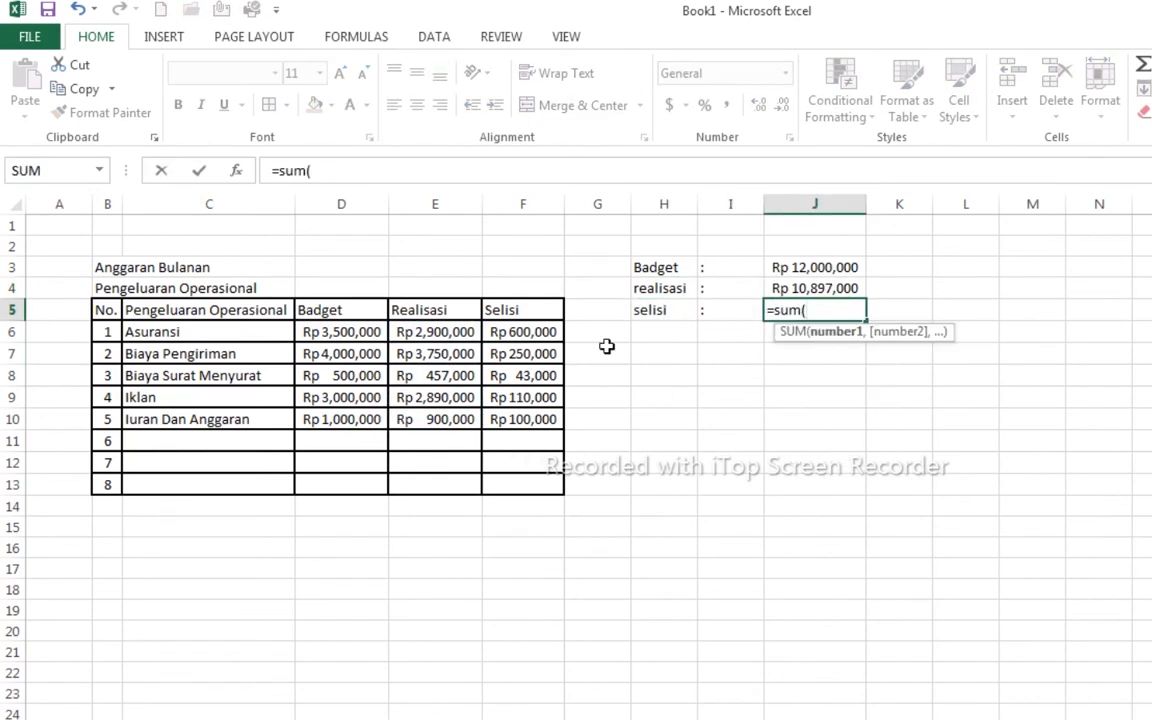
{"action": "left_click_drag", "start_coordinate": [523, 332], "coordinate": [523, 419]}
{"action": "key", "text": "Return"}
{"action": "double_click", "coordinate": [764, 204]}
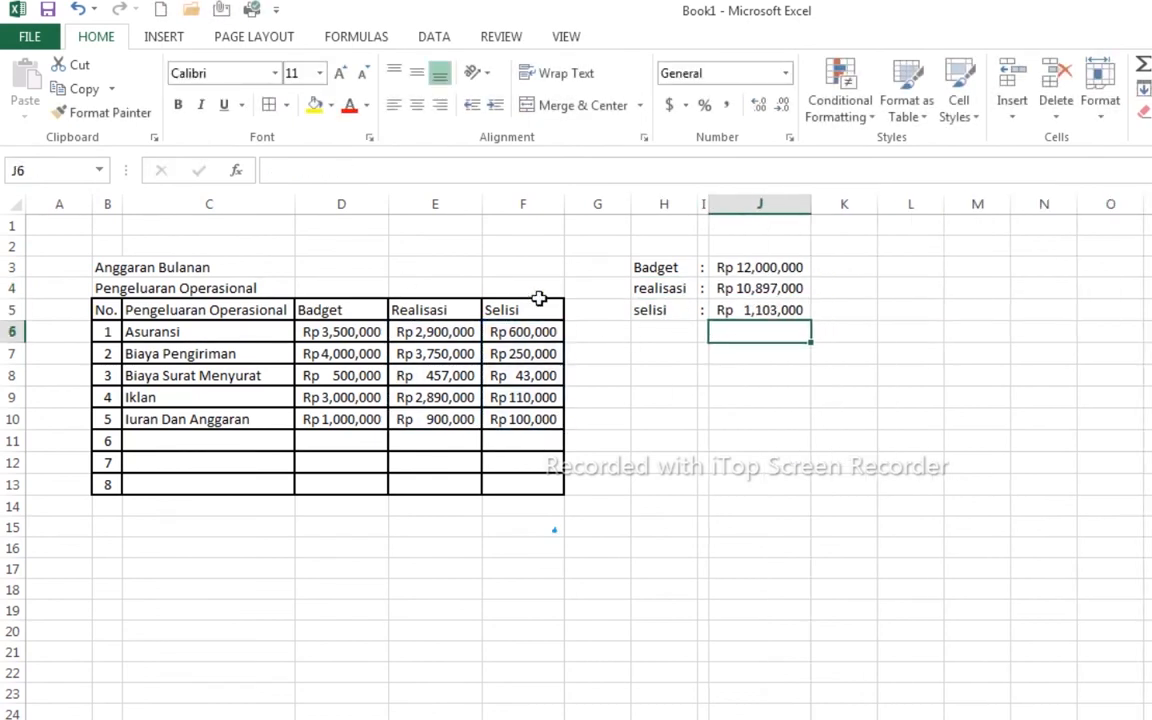